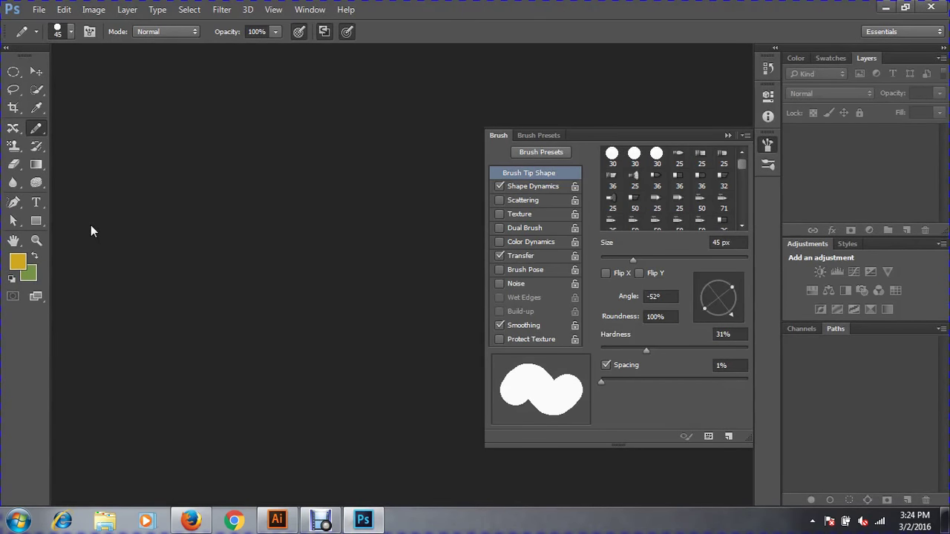
Close the floating Brush panel to leave an empty workspace
left_click(727, 135)
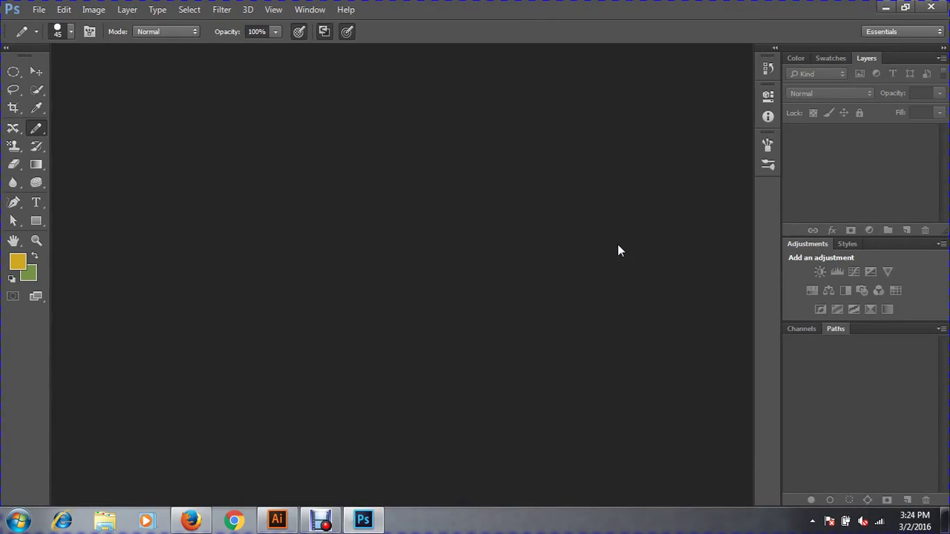
Start a new document and try the Default Photoshop Size preset
key("ctrl+n")
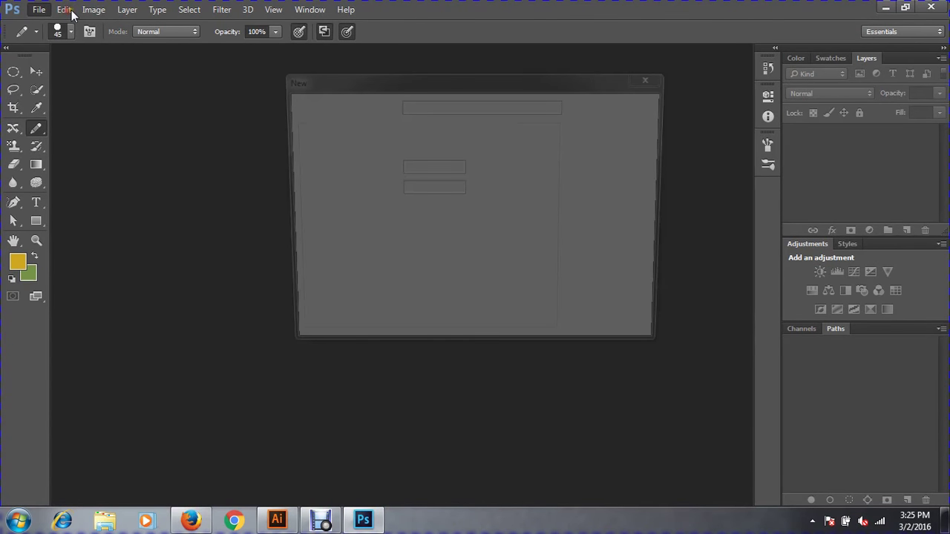
left_click_drag(339, 94, 388, 94)
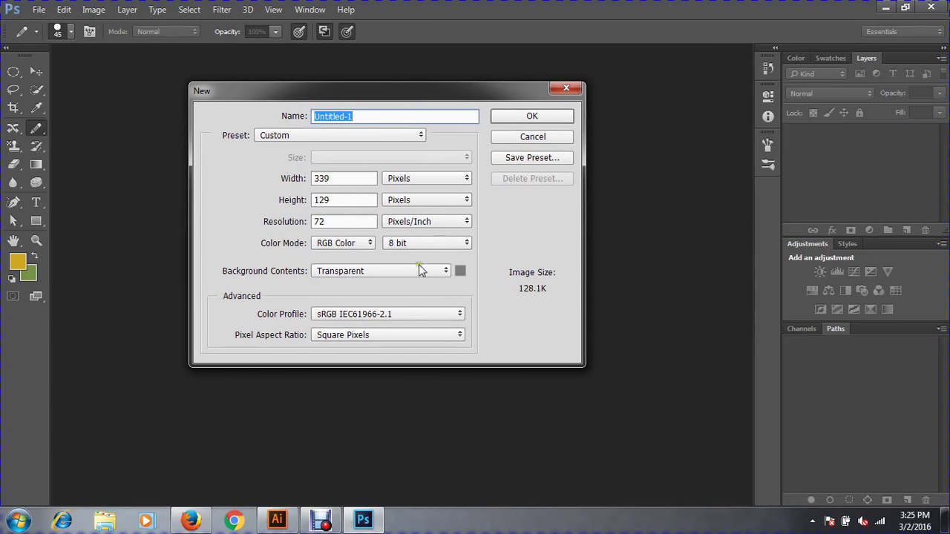
left_click(291, 136)
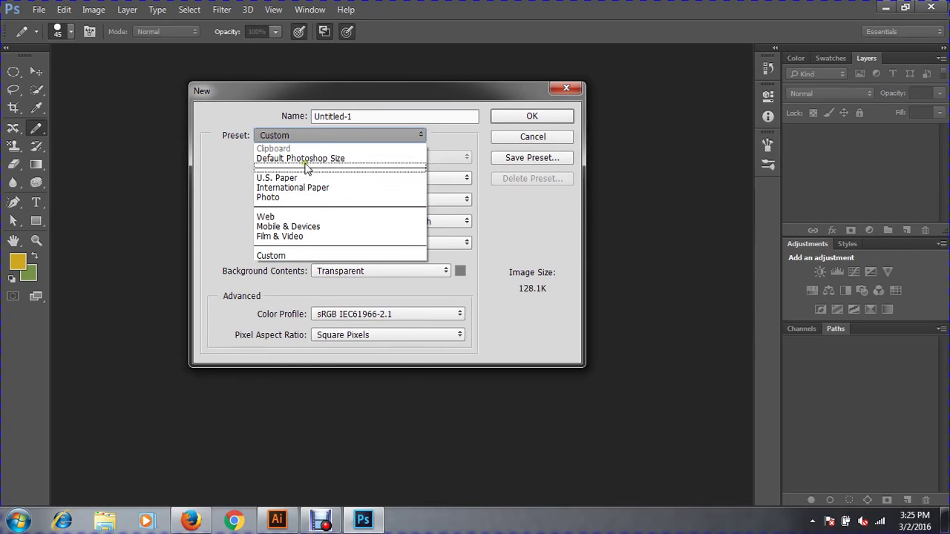
left_click(305, 159)
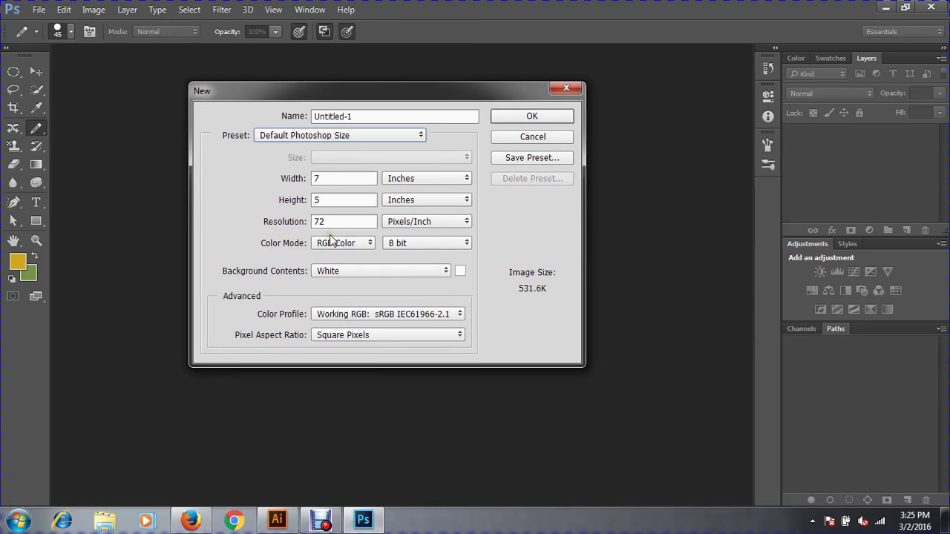
Switch the new document preset to U.S. Paper, Tabloid size (11 × 17 inches)
left_click(318, 136)
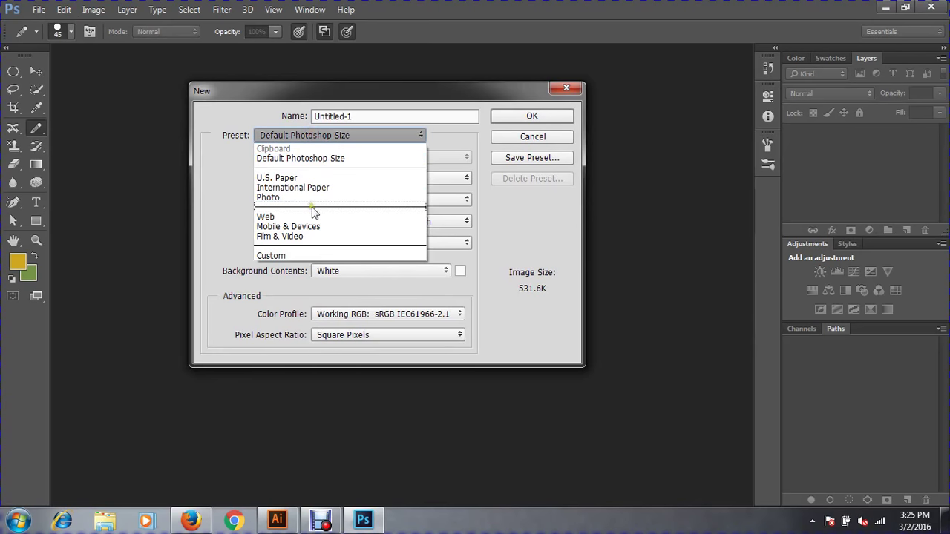
left_click(312, 178)
left_click(370, 158)
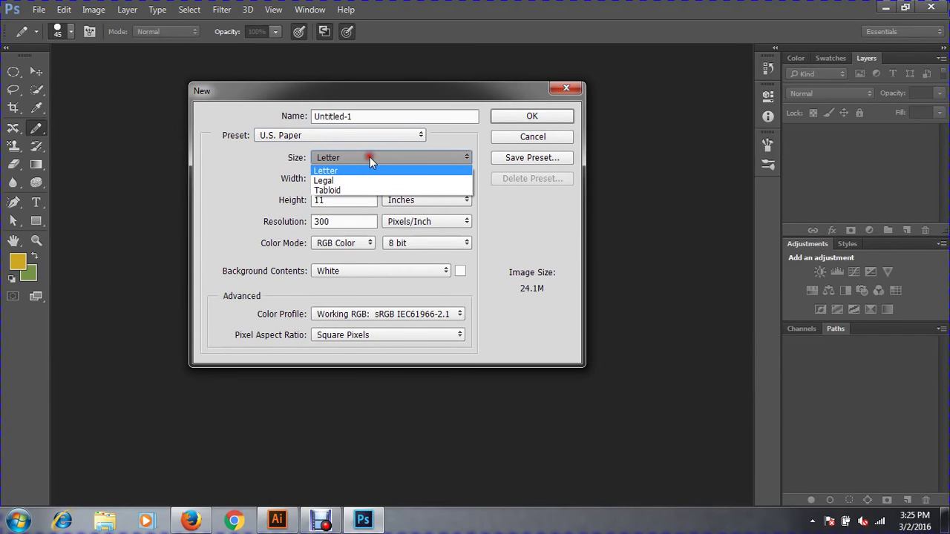
left_click(343, 190)
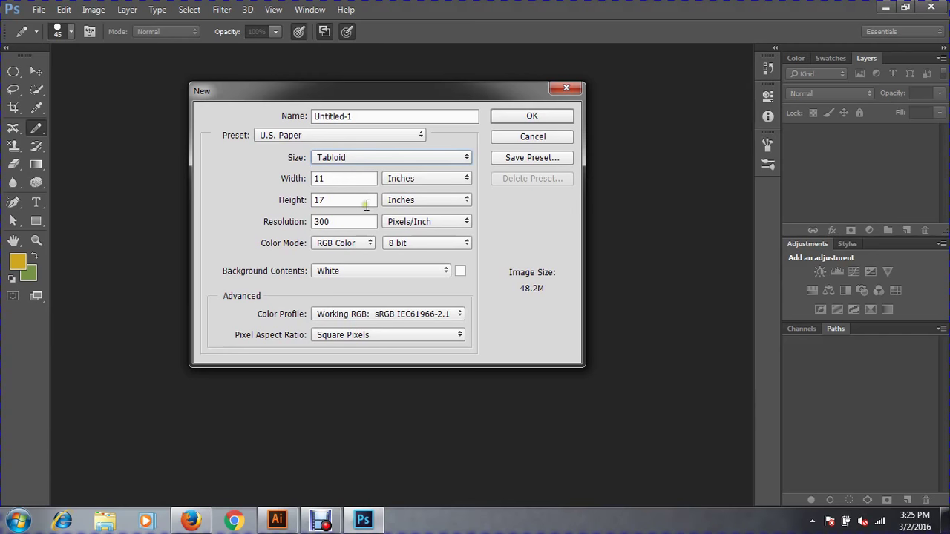
left_click(289, 135)
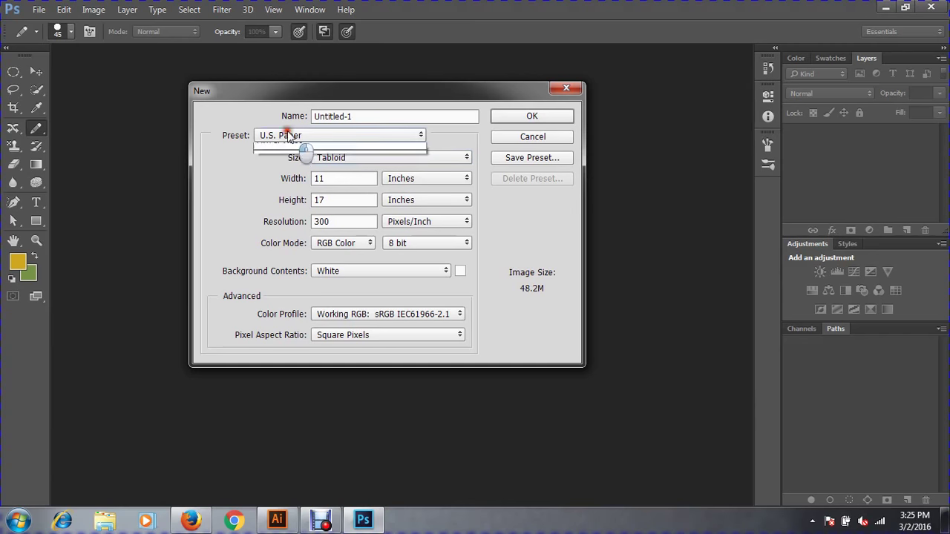
Choose the International Paper preset and browse its paper sizes from A4
left_click(301, 189)
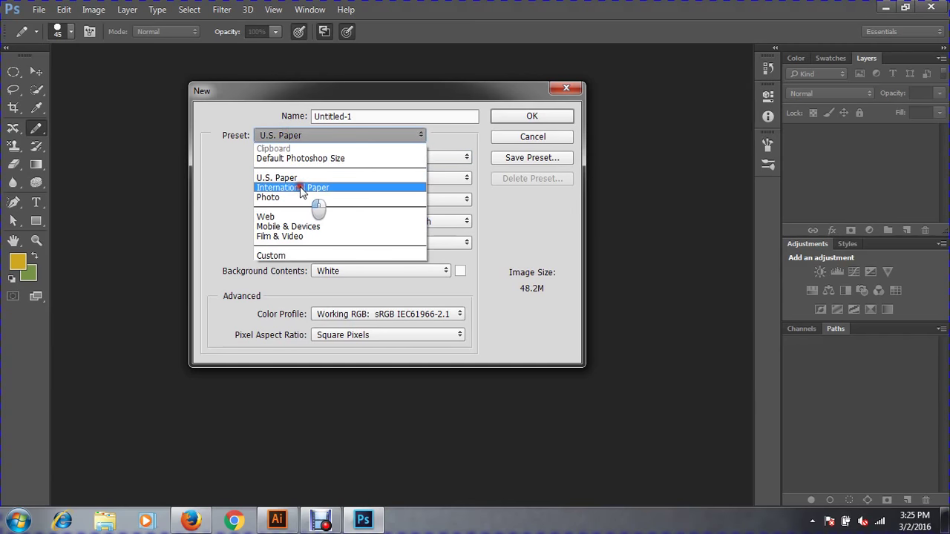
left_click(361, 158)
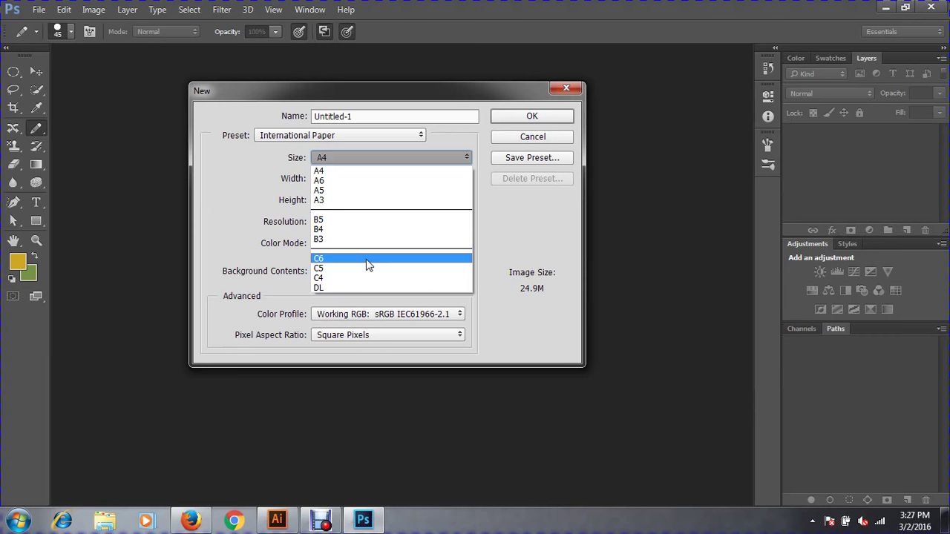
Pick A4 and show its size in inches: 8.268 × 11.693 at 300 ppi
left_click(330, 175)
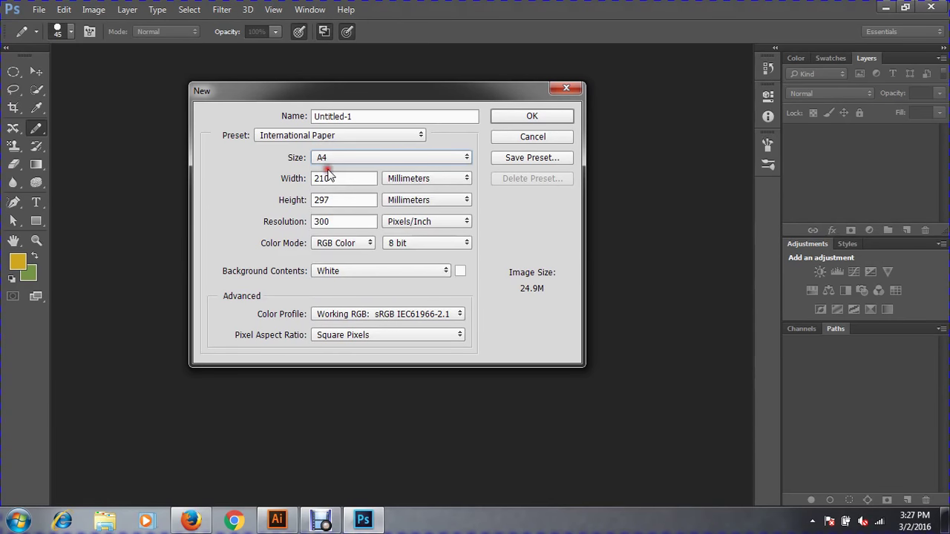
left_click(433, 183)
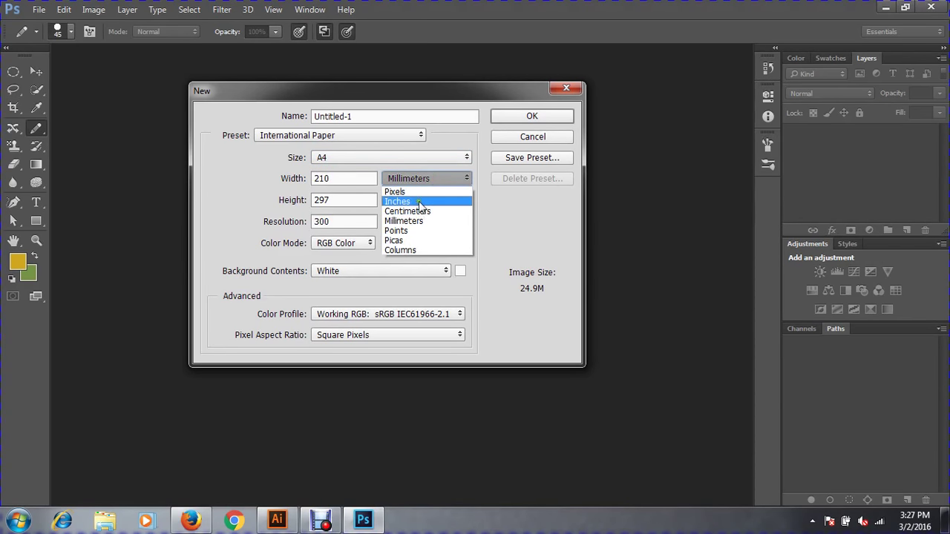
left_click(420, 203)
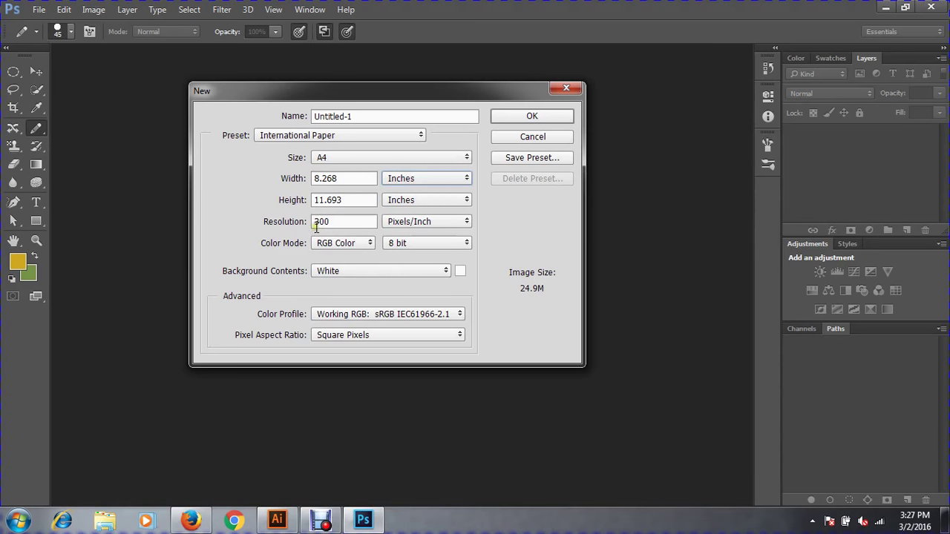
left_click(387, 243)
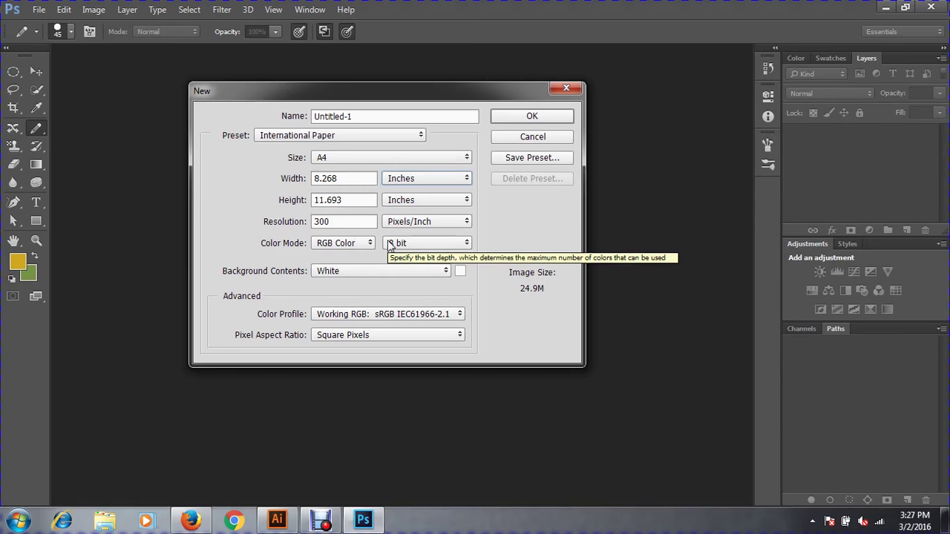
left_click(357, 221)
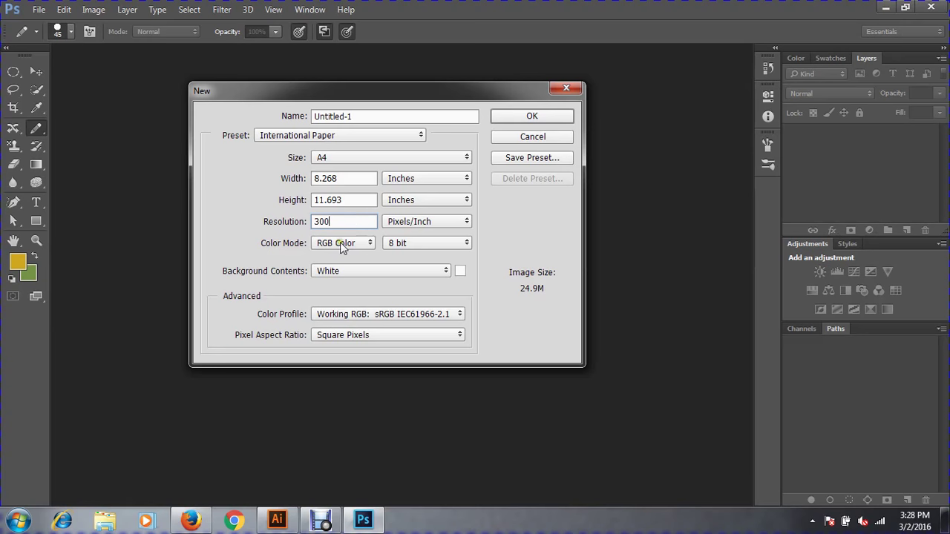
Set color mode to CMYK Color and create the white A4 document Untitled-1
left_click(339, 242)
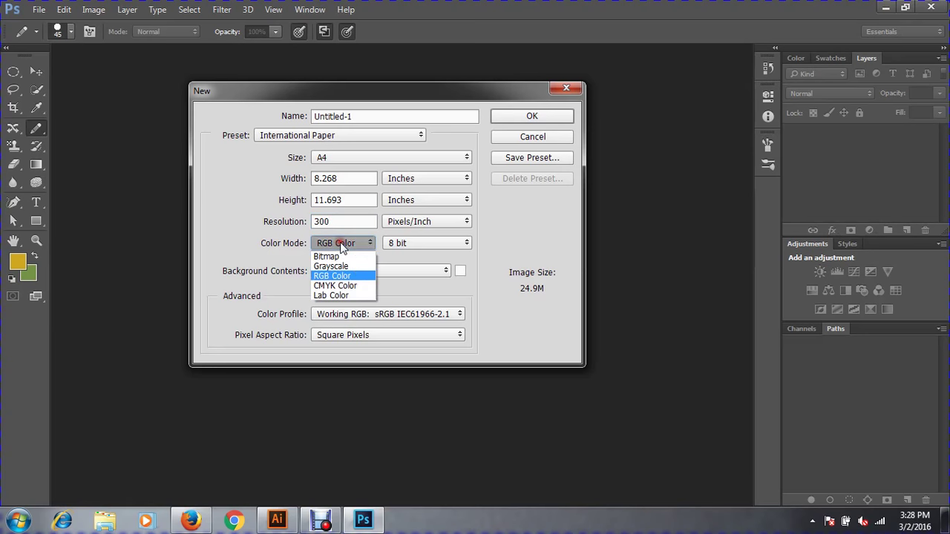
left_click(343, 287)
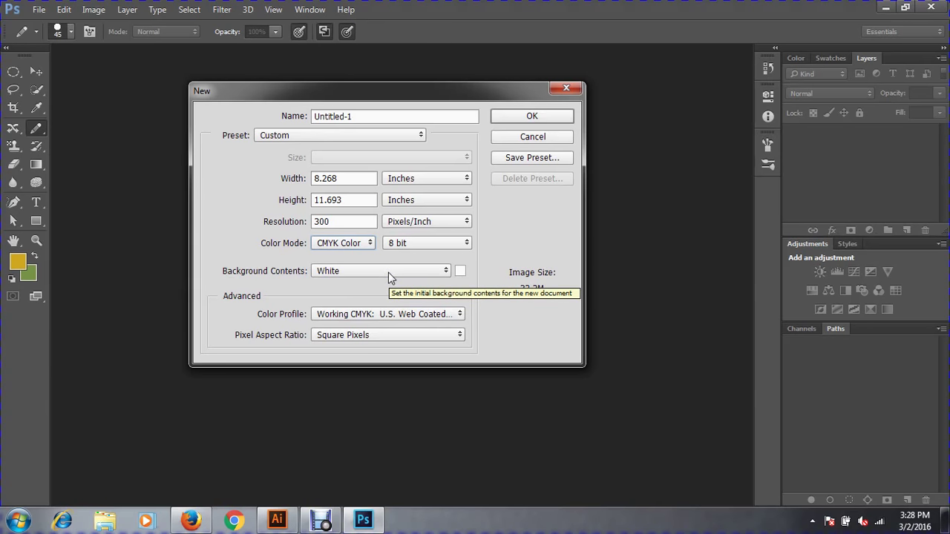
left_click(542, 111)
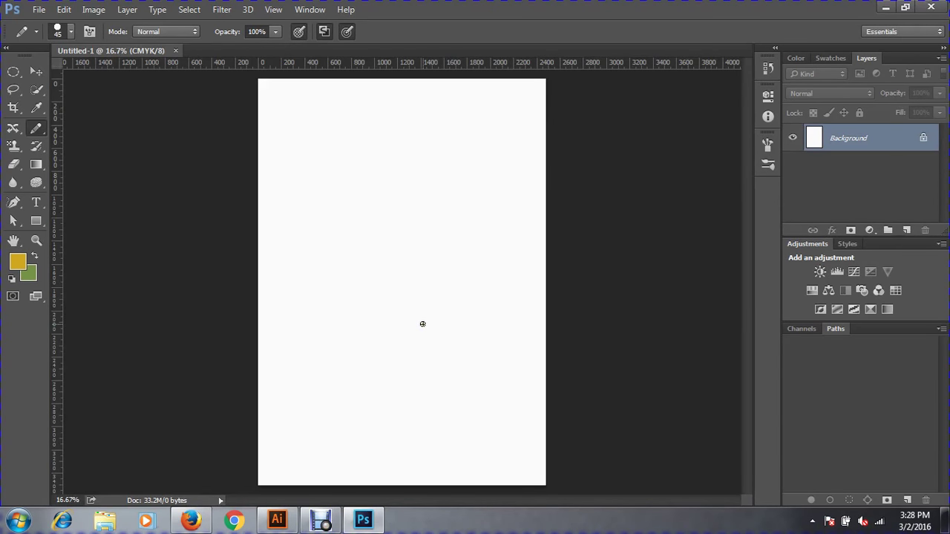
left_click(39, 9)
Set the second new document's Background Contents to Background Color (green)
left_click(43, 25)
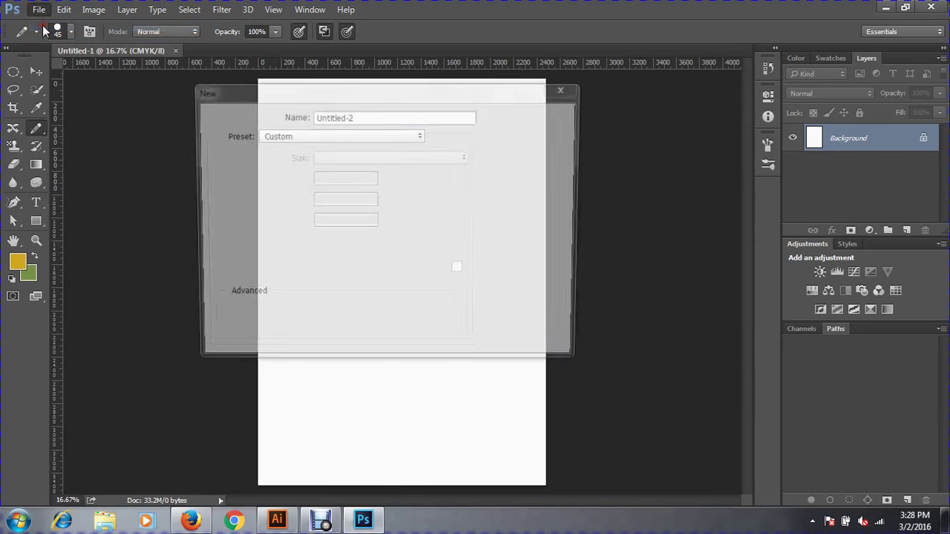
left_click(330, 269)
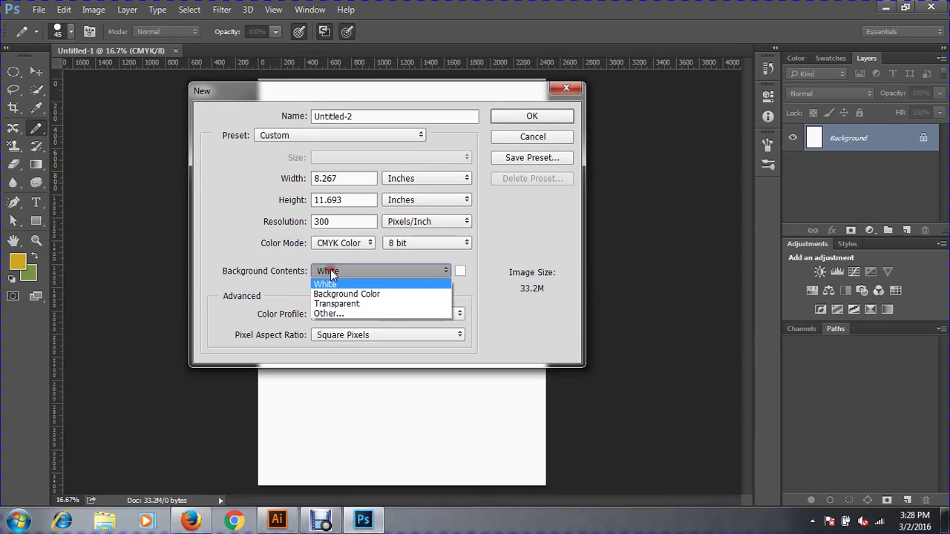
left_click(345, 293)
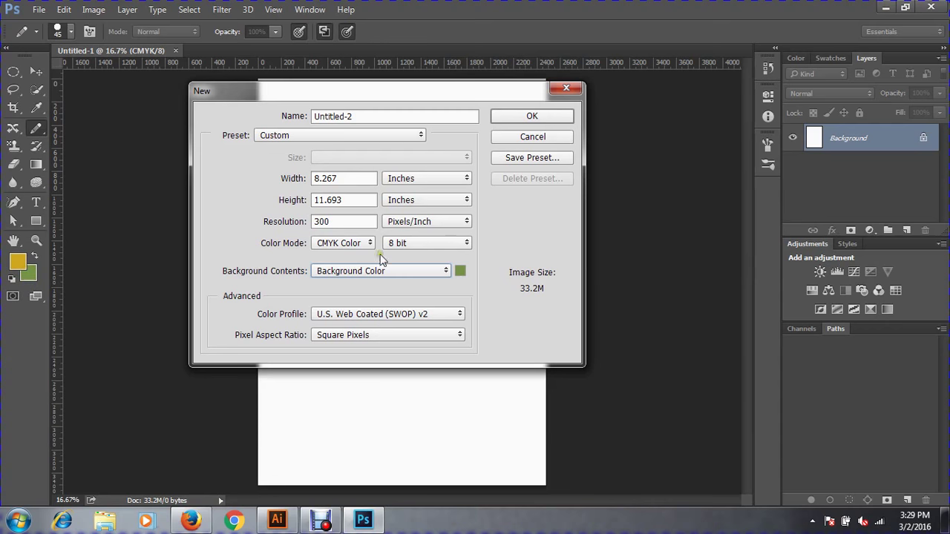
Pick a red-pink background colour, create the red Untitled-2 canvas, then close it
left_click(460, 271)
left_click(244, 191)
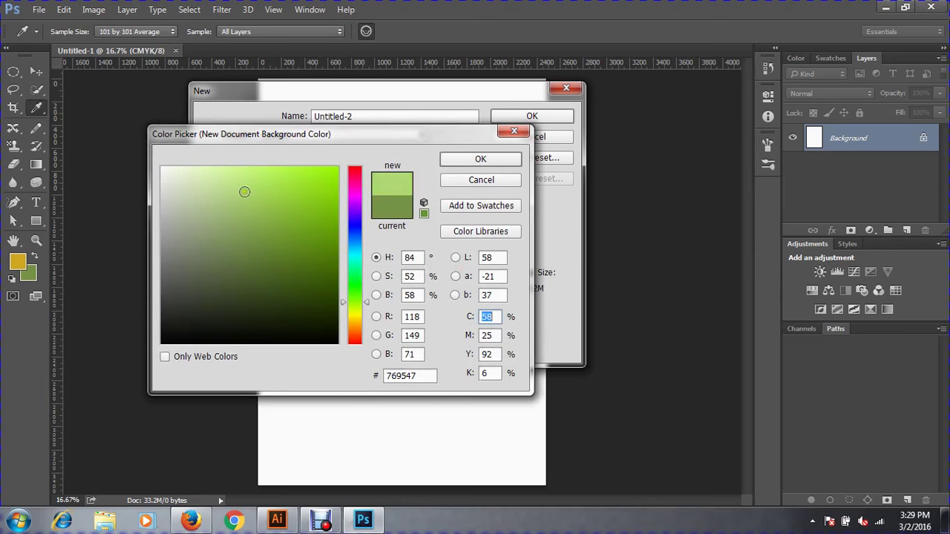
left_click(310, 178)
left_click(357, 183)
left_click_drag(357, 183, 357, 173)
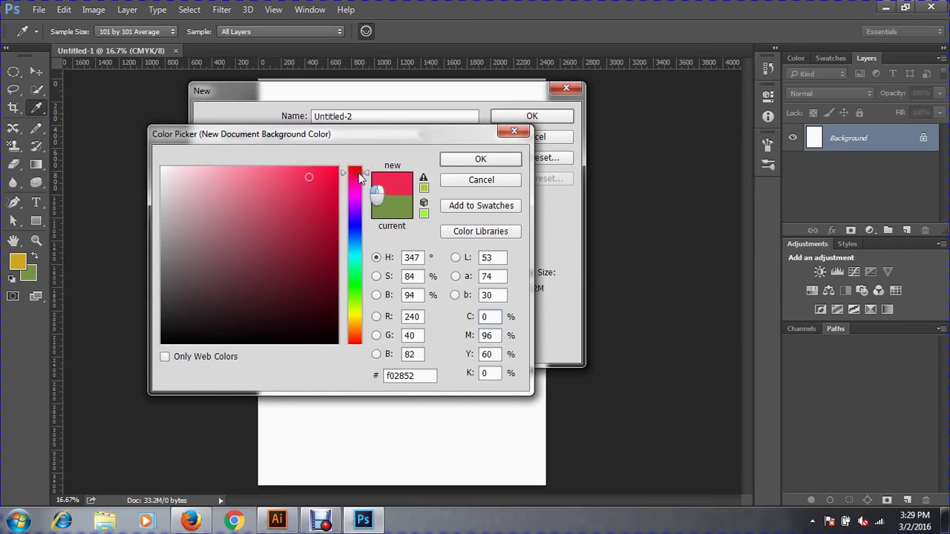
left_click(481, 159)
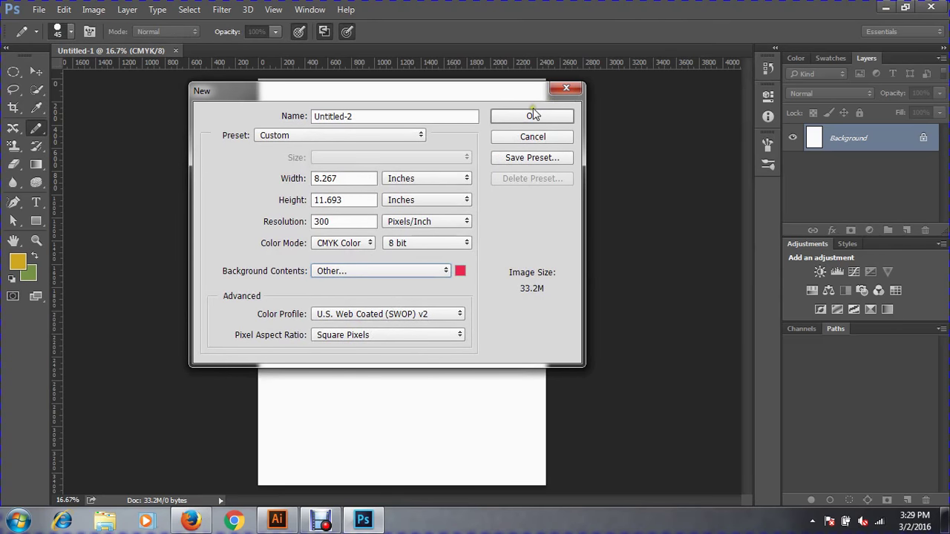
left_click(532, 116)
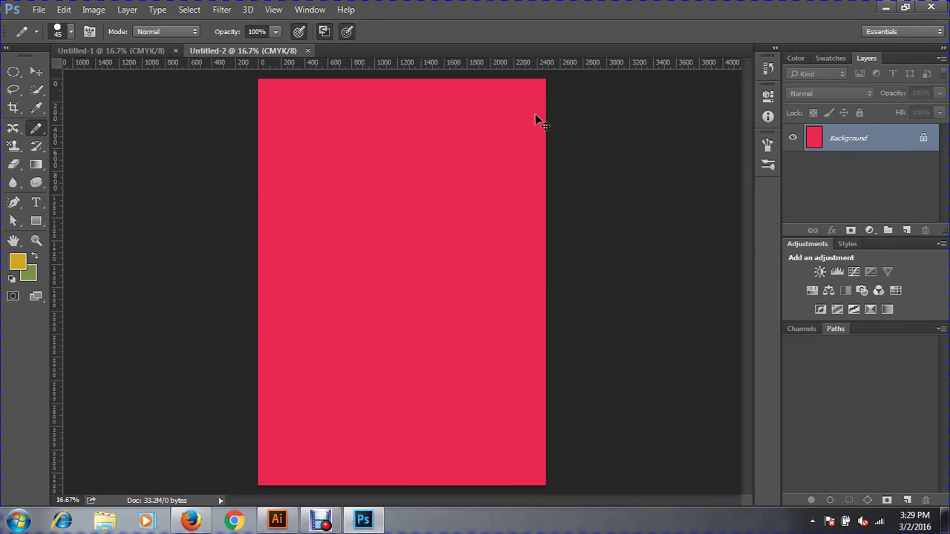
key("ctrl+w")
Create Untitled-2 as an A4 CMYK, 300 ppi document with a Transparent background
key("ctrl+n")
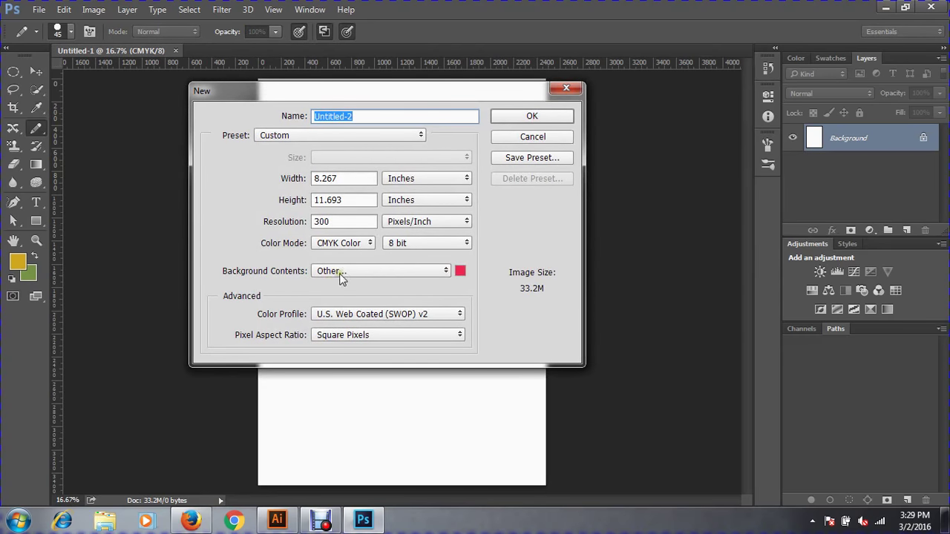
left_click(384, 271)
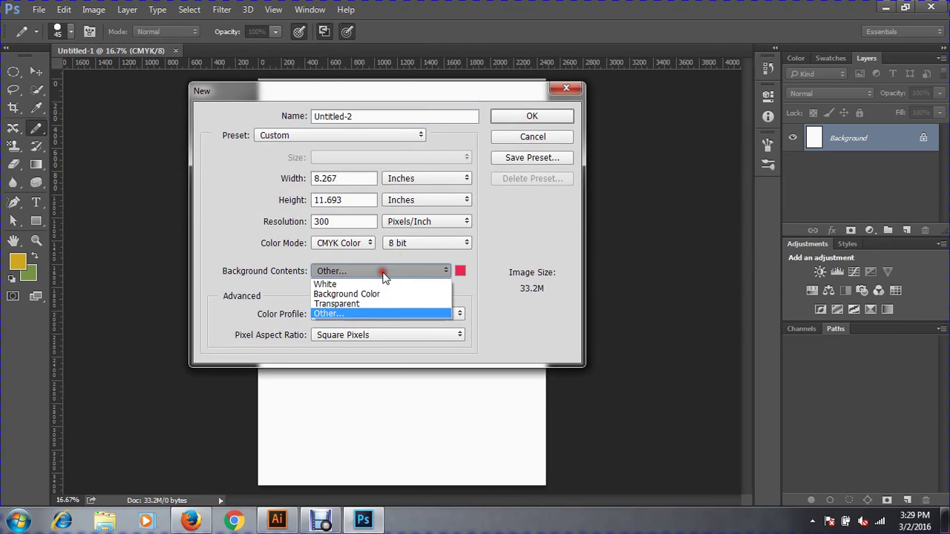
left_click(345, 304)
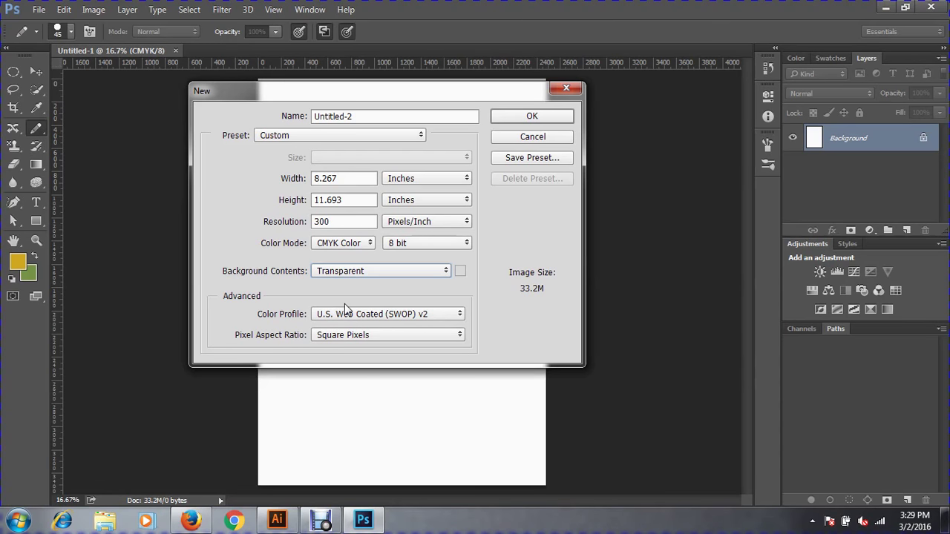
left_click(541, 118)
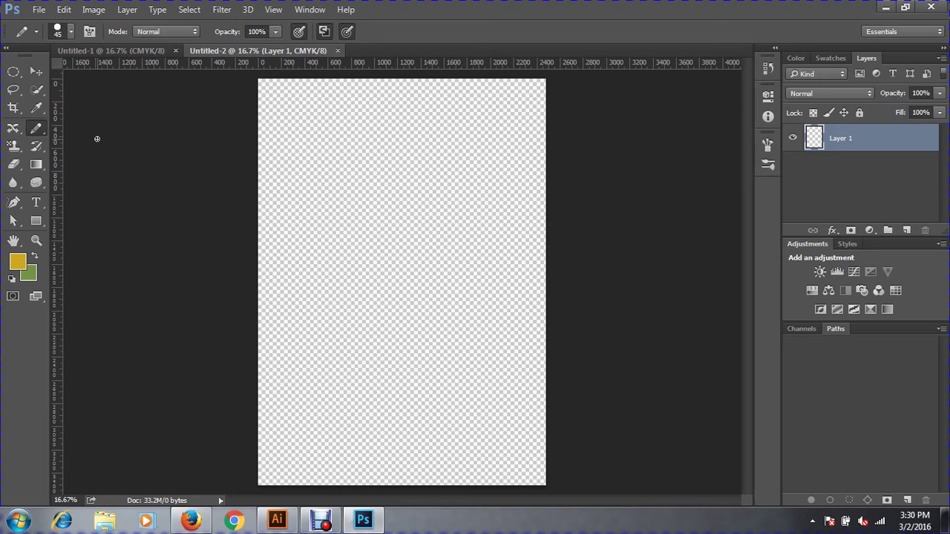
key("ctrl+n")
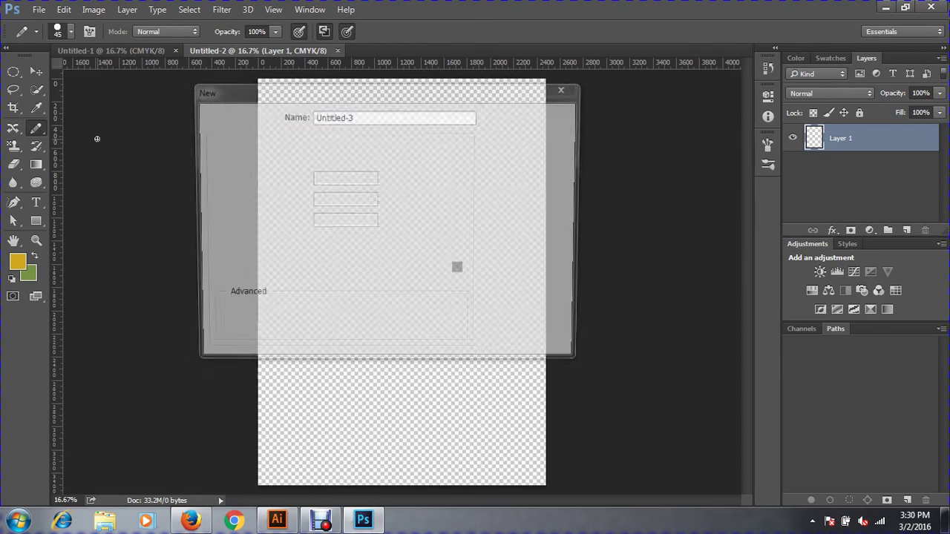
key("Escape")
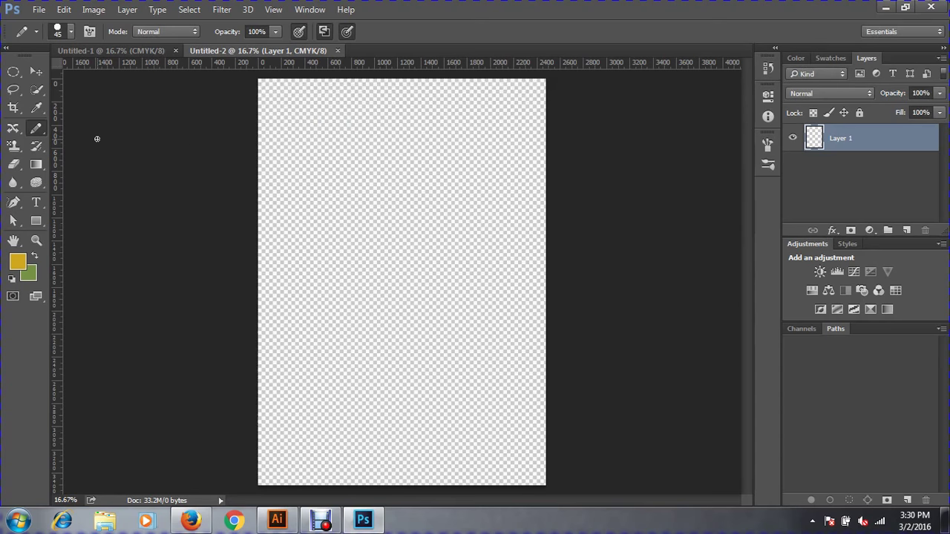
Close the documents and browse to Course > Rose (Sat-tue-thu) > Photoshop > 1st Class
key("ctrl+w")
key("ctrl+w")
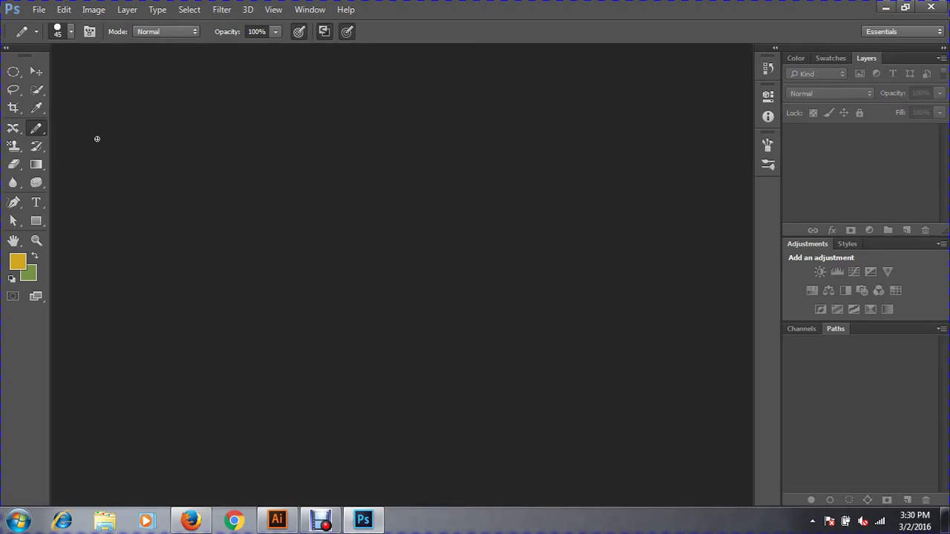
key("ctrl+o")
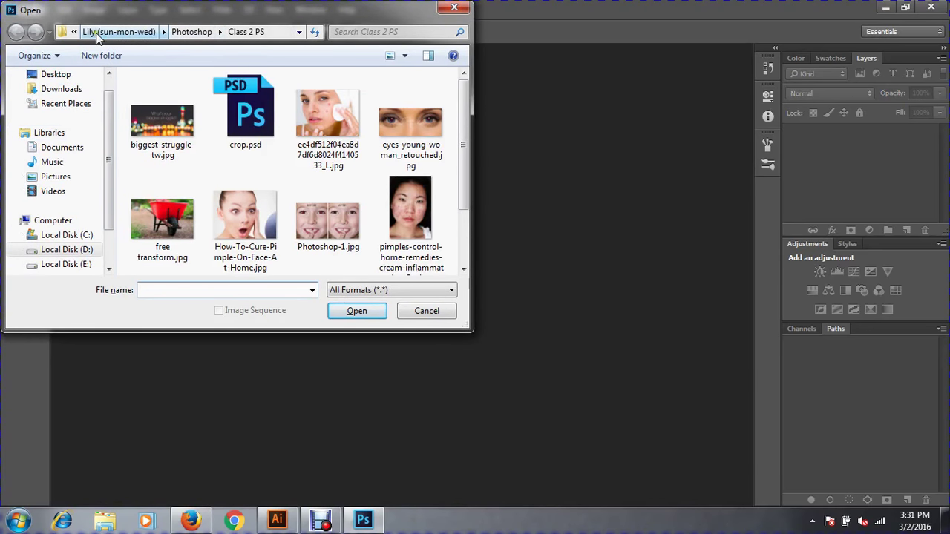
left_click(141, 32)
left_click(96, 32)
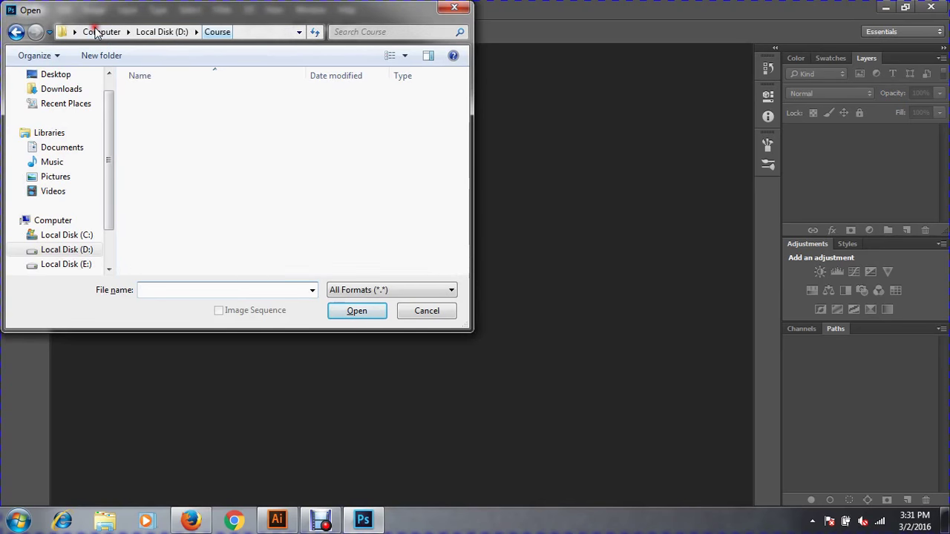
double_click(172, 143)
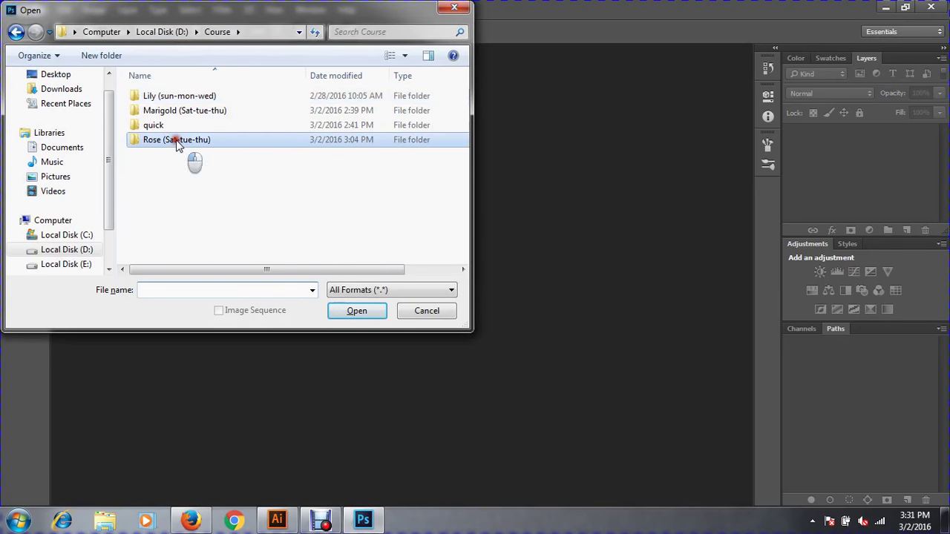
double_click(172, 111)
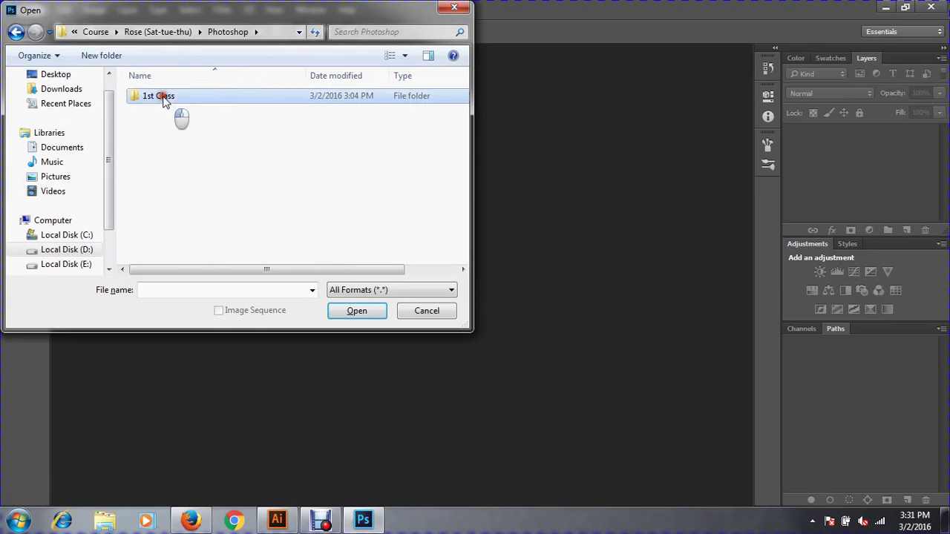
double_click(172, 98)
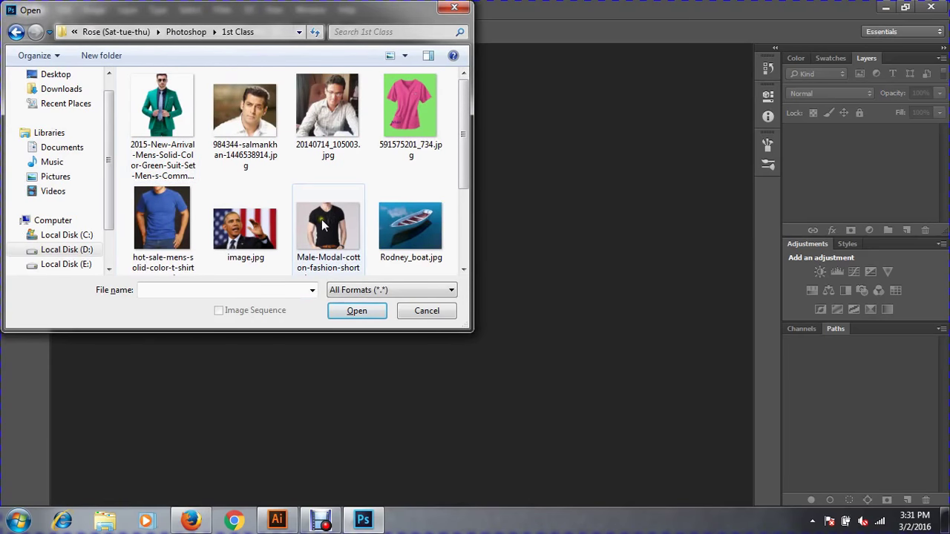
left_click(334, 226)
scroll(335, 227, "down", 1)
Open image.jpg and reveal the marquee tool's four selection-shape variants
double_click(253, 146)
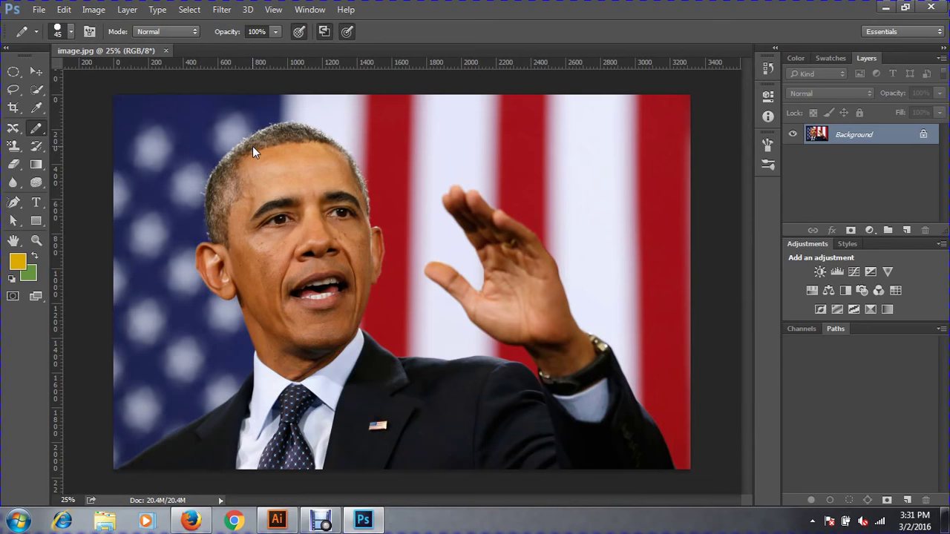
left_click(17, 72)
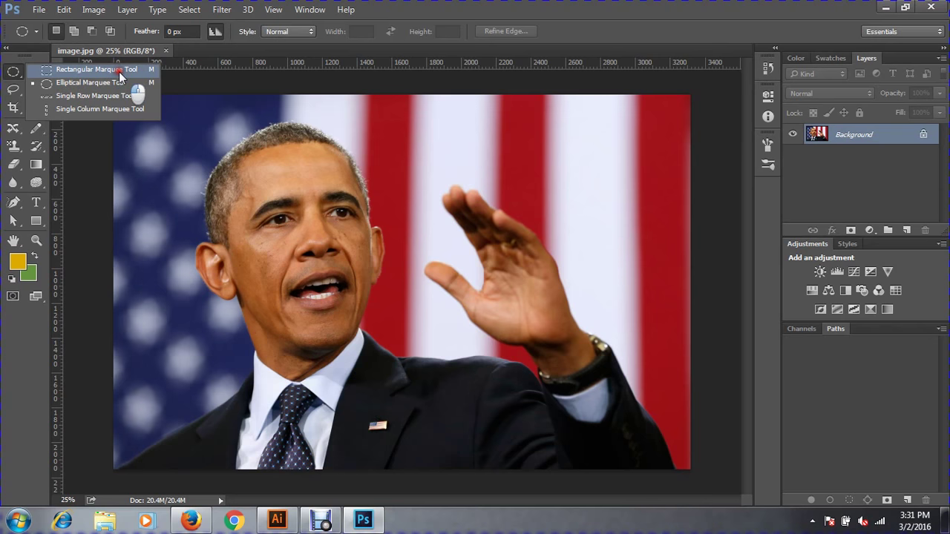
Marquee-select a rectangle over the face and upper chest and fill it with the yellow foreground colour
left_click(119, 70)
mouse_move(159, 128)
left_mouse_down()
mouse_move(581, 432)
mouse_move(568, 416)
mouse_move(350, 299)
mouse_move(492, 389)
left_mouse_up()
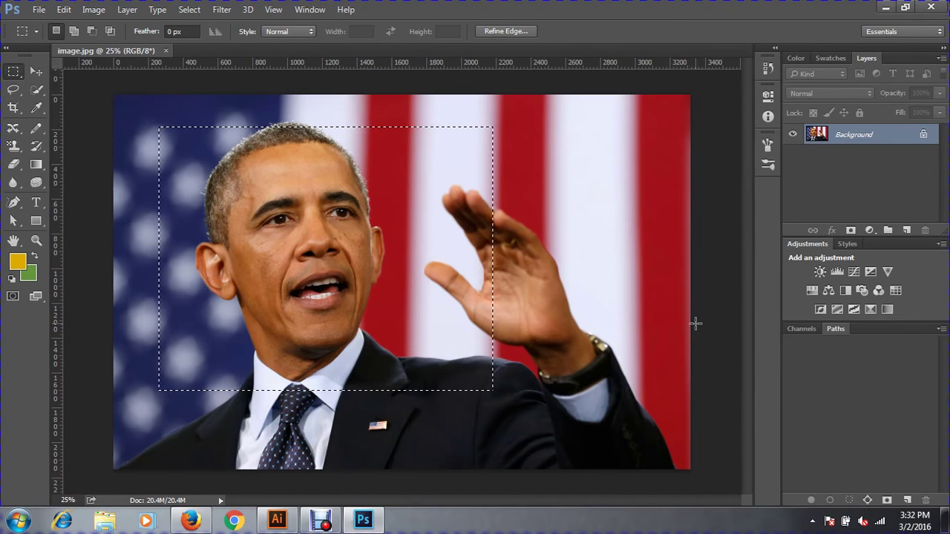
key("alt+BackSpace")
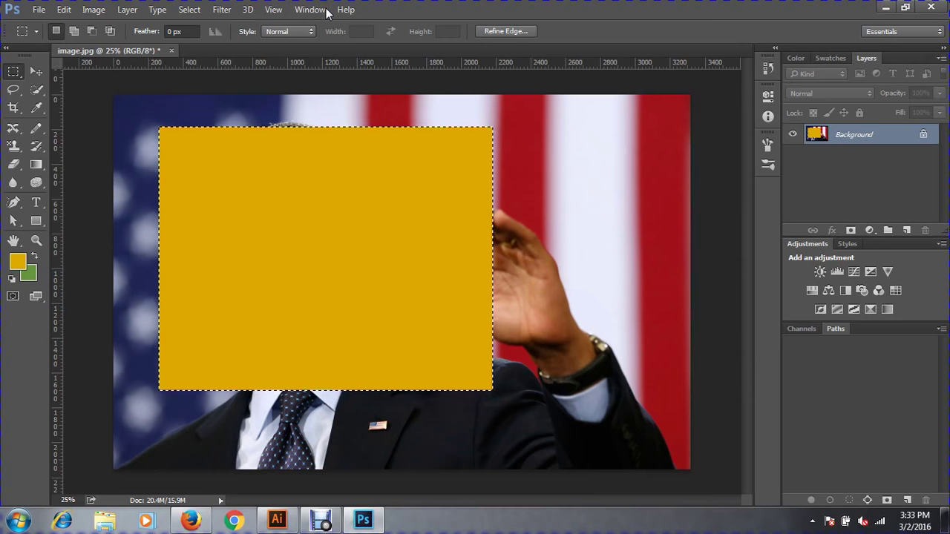
Undo the yellow fill with Ctrl+Z, restoring the speaker's face and flag background
key("ctrl+z")
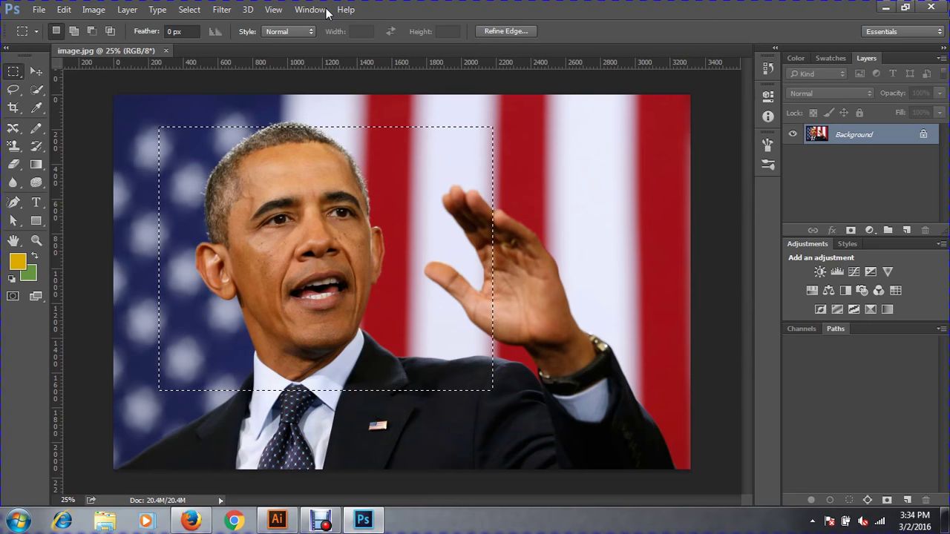
key("ctrl+BackSpace")
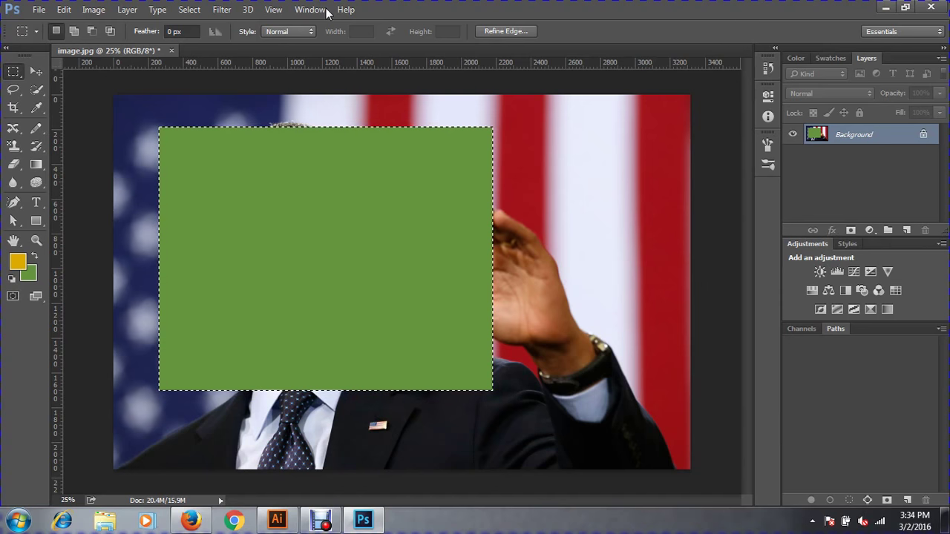
key("ctrl+z")
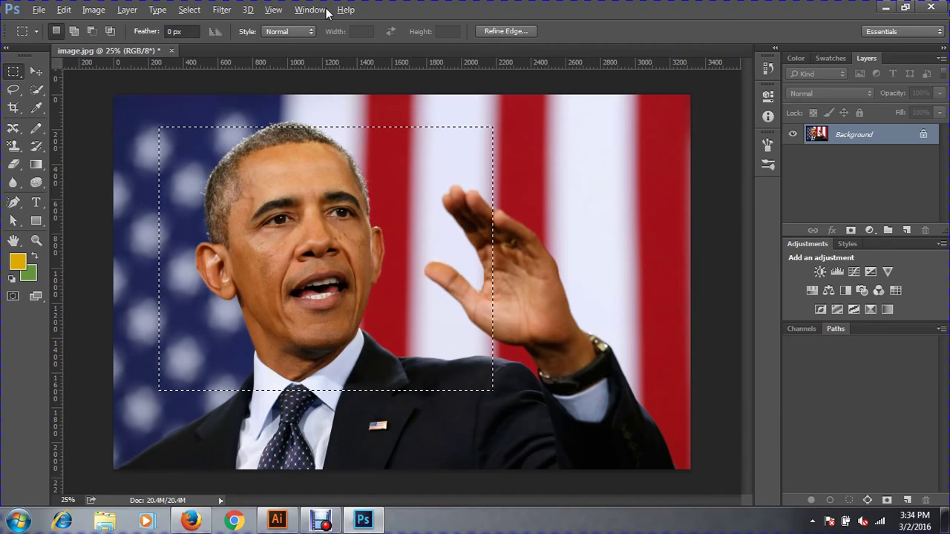
key("alt+BackSpace")
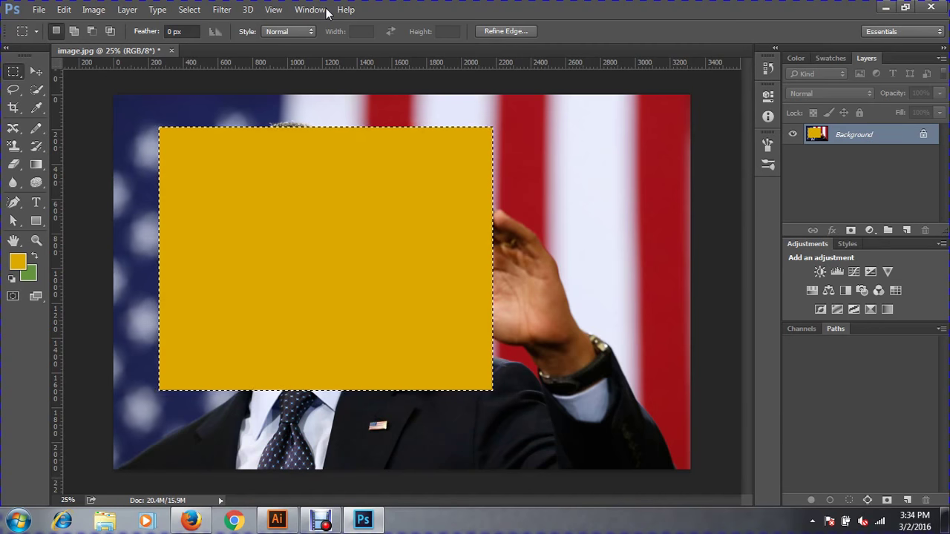
key("ctrl+z")
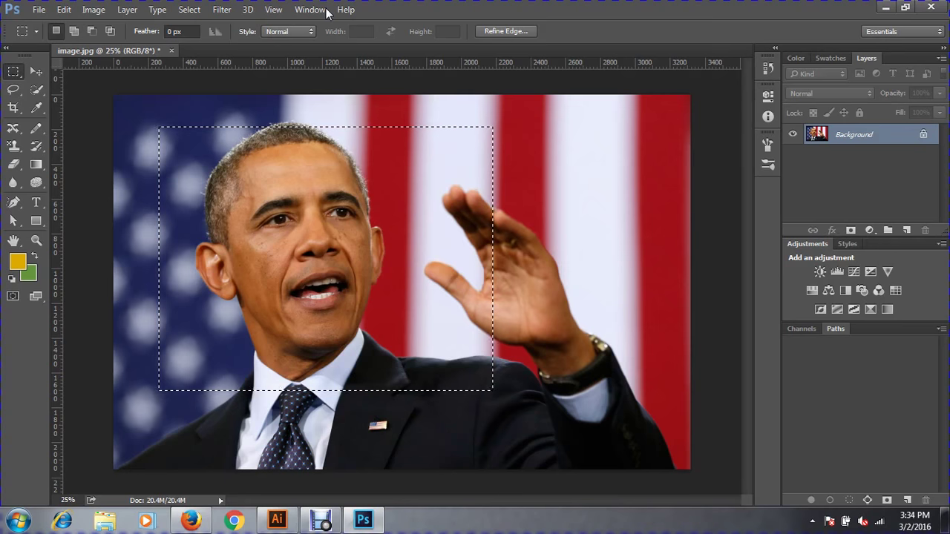
key("ctrl+d")
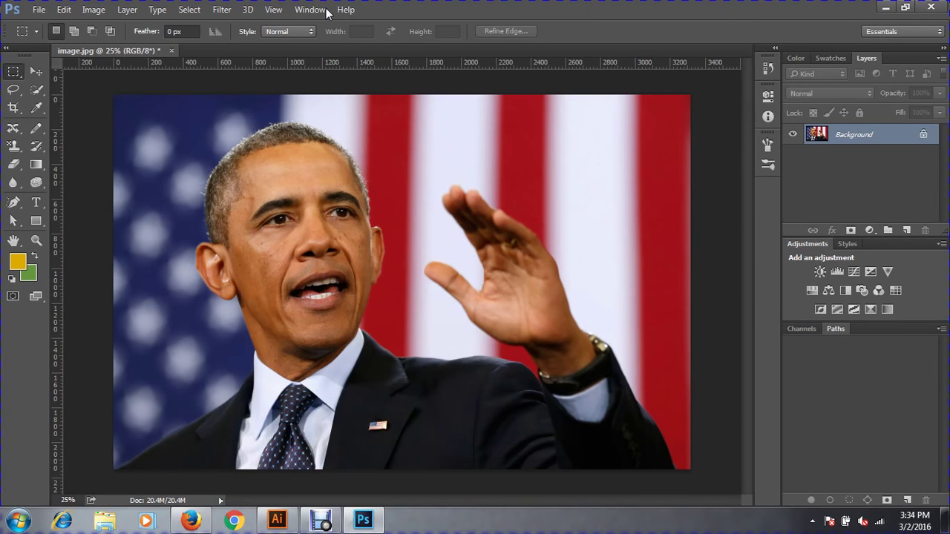
key("ctrl+shift+d")
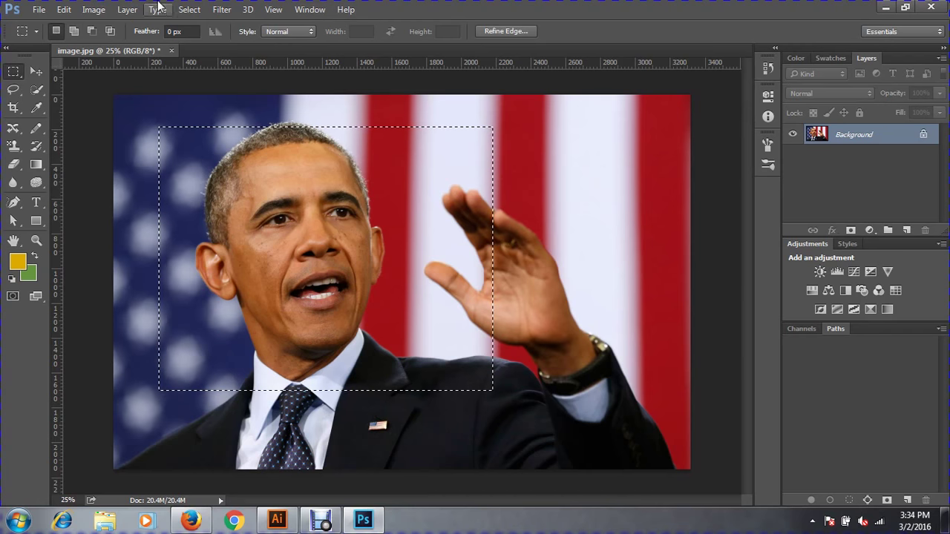
Fill the selection with Foreground Color through Edit > Fill, then undo it again
left_click(190, 10)
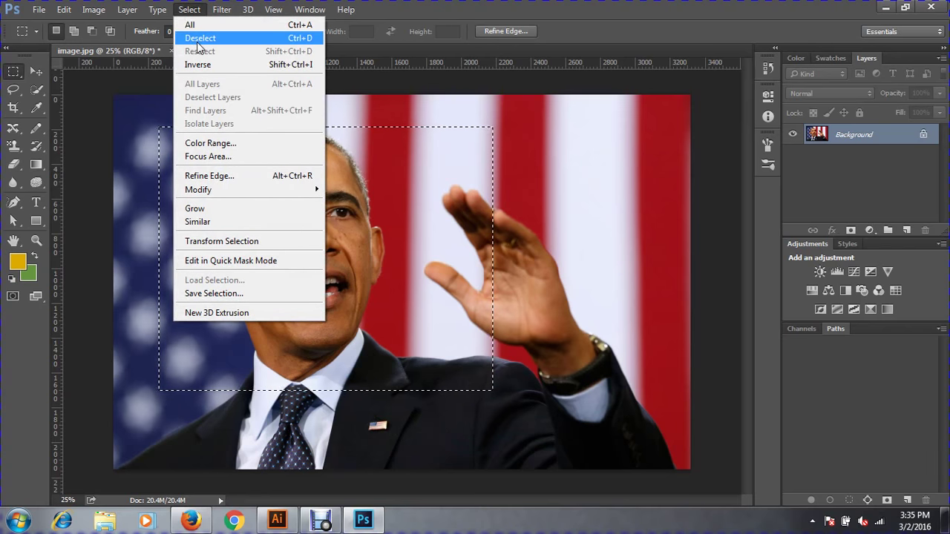
left_click(444, 190)
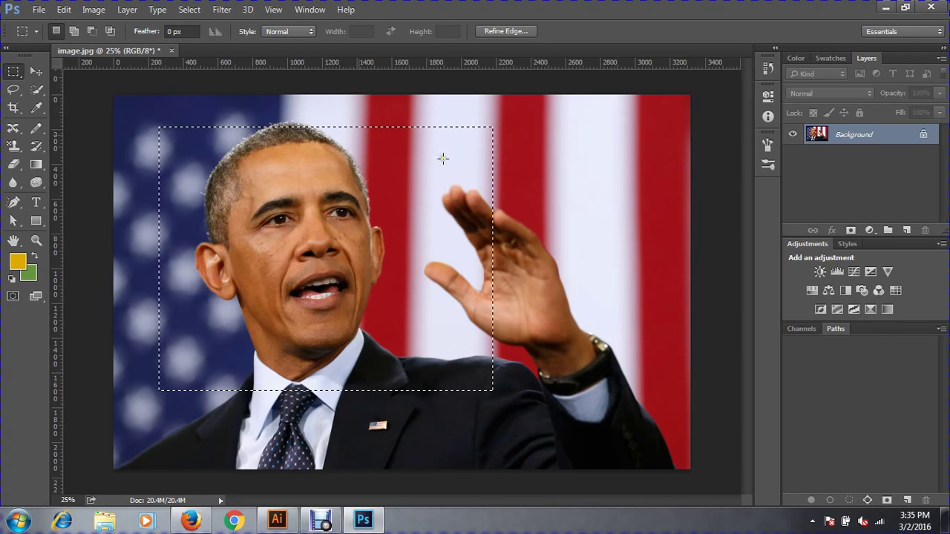
left_click(64, 10)
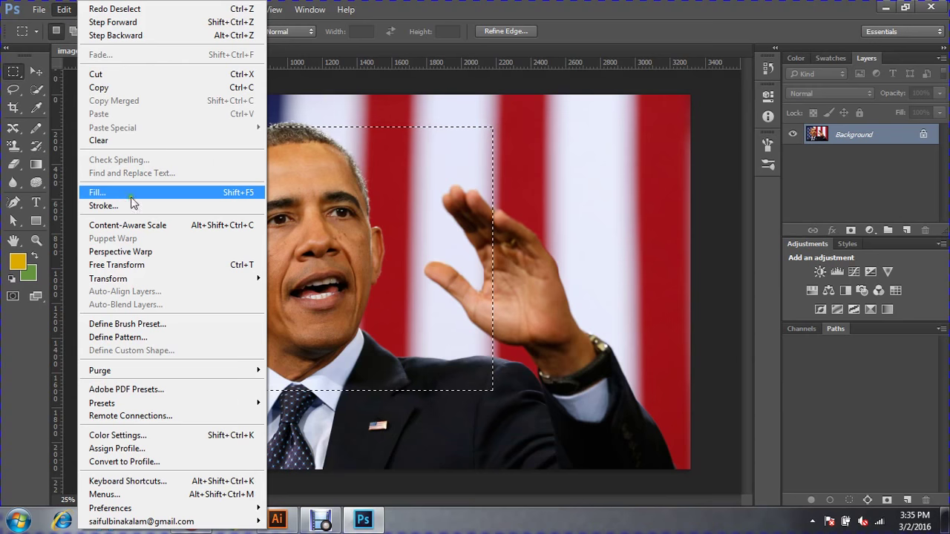
left_click(240, 195)
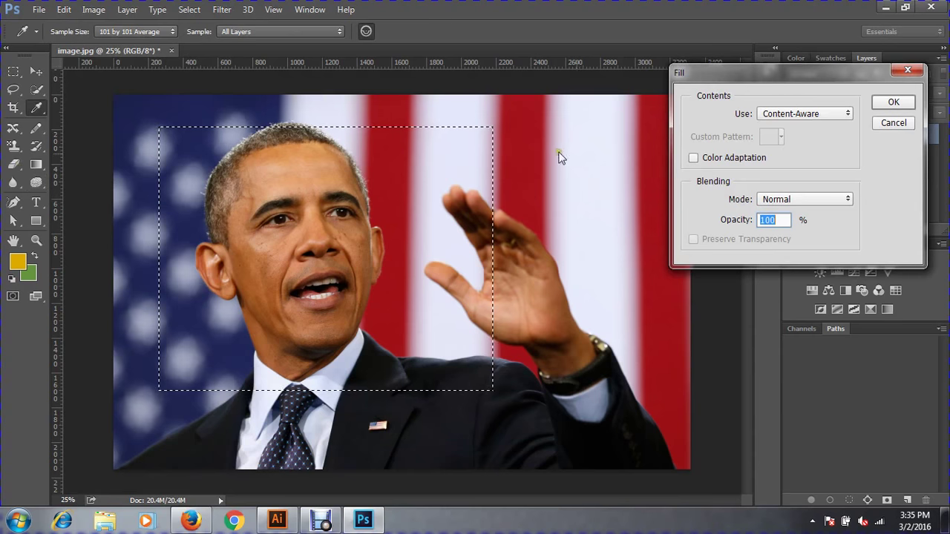
left_click(807, 118)
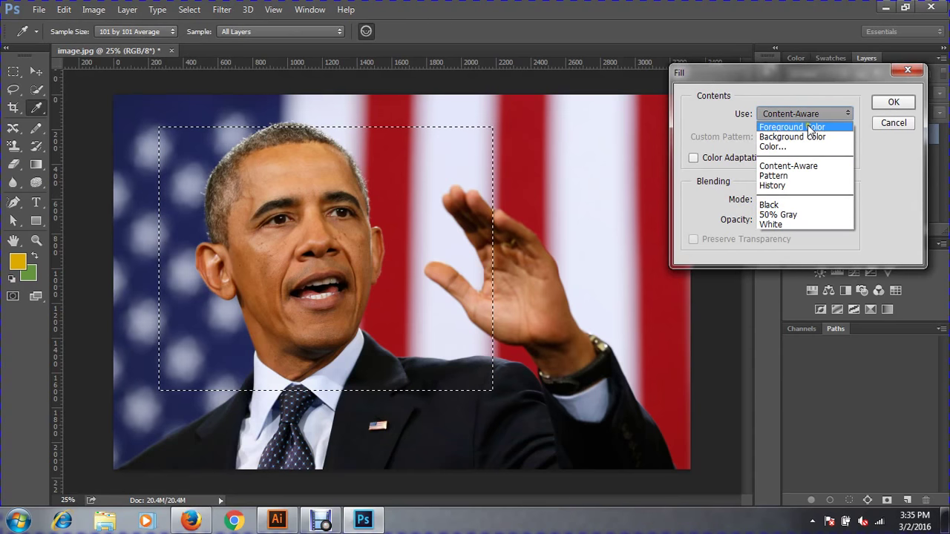
left_click(808, 127)
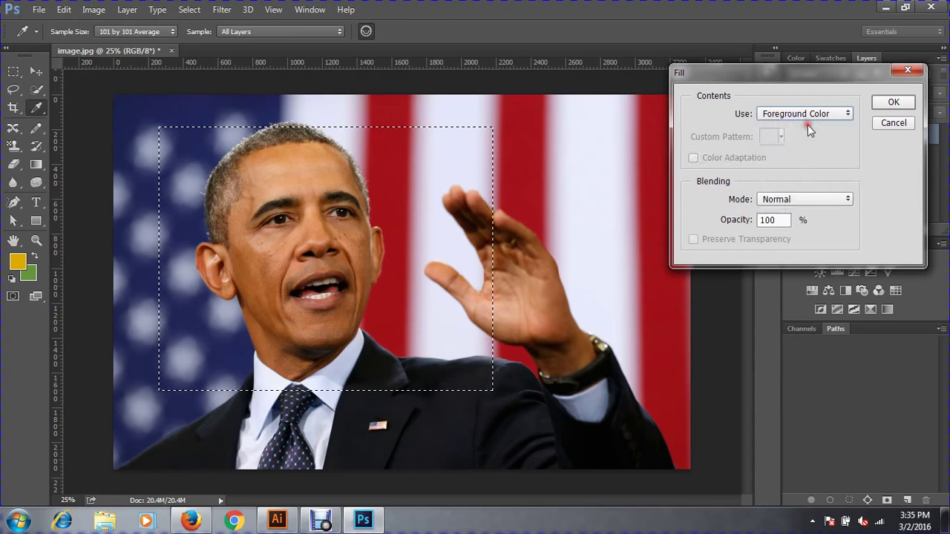
left_click(894, 103)
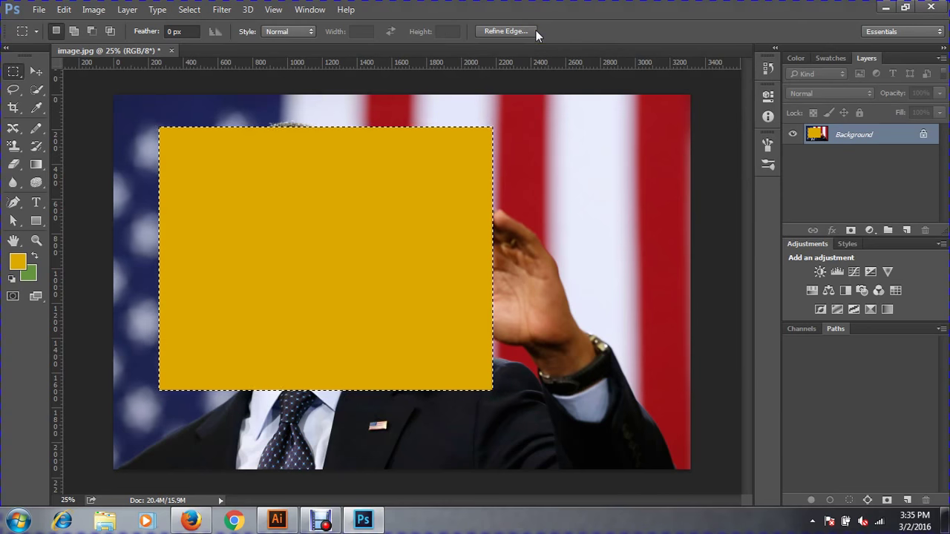
key("ctrl+z")
Try a dark red custom colour in the Fill dialog, then cancel both dialogs without filling
left_click(64, 9)
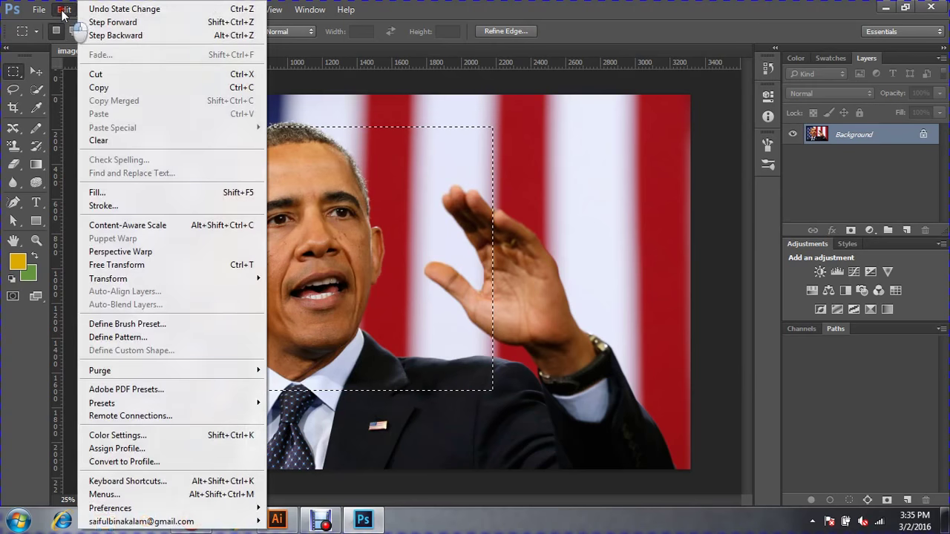
left_click(116, 194)
left_click(793, 114)
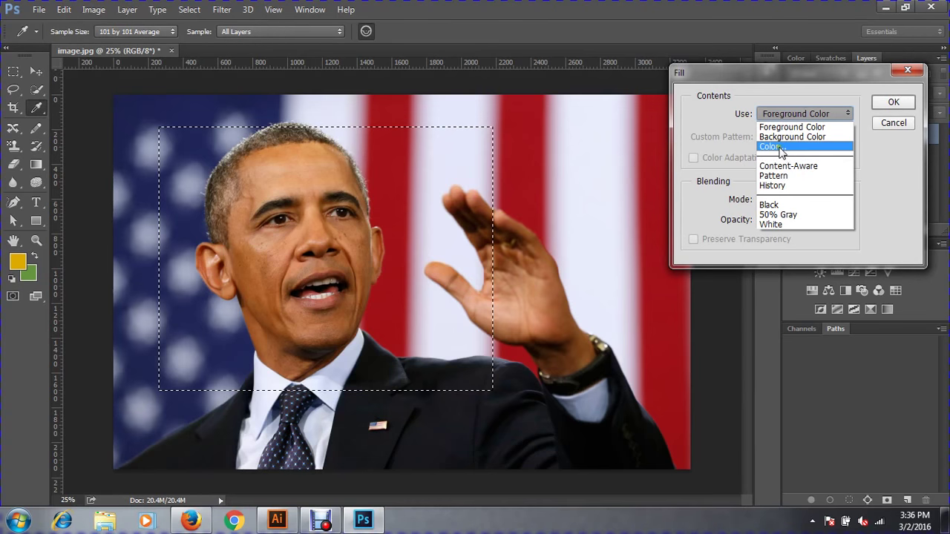
left_click(779, 148)
left_click(322, 176)
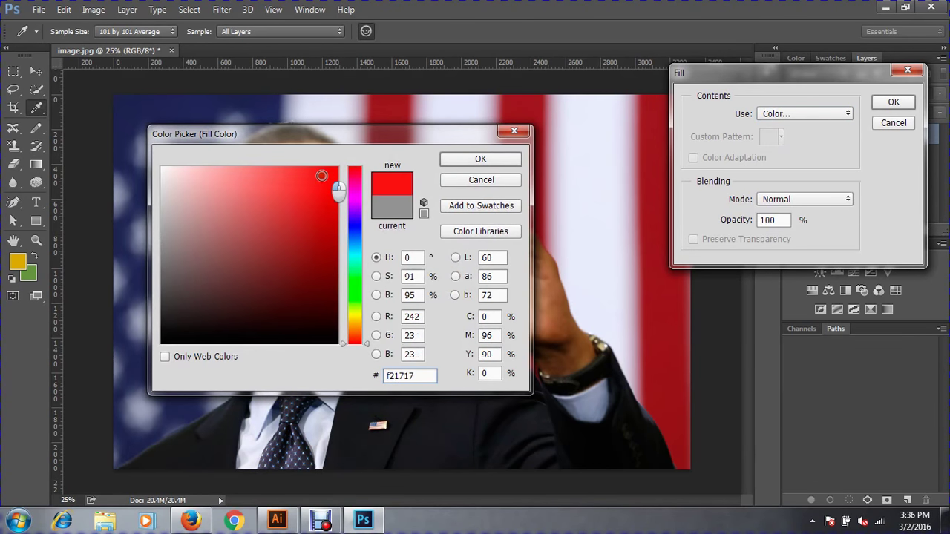
left_click_drag(313, 229, 311, 283)
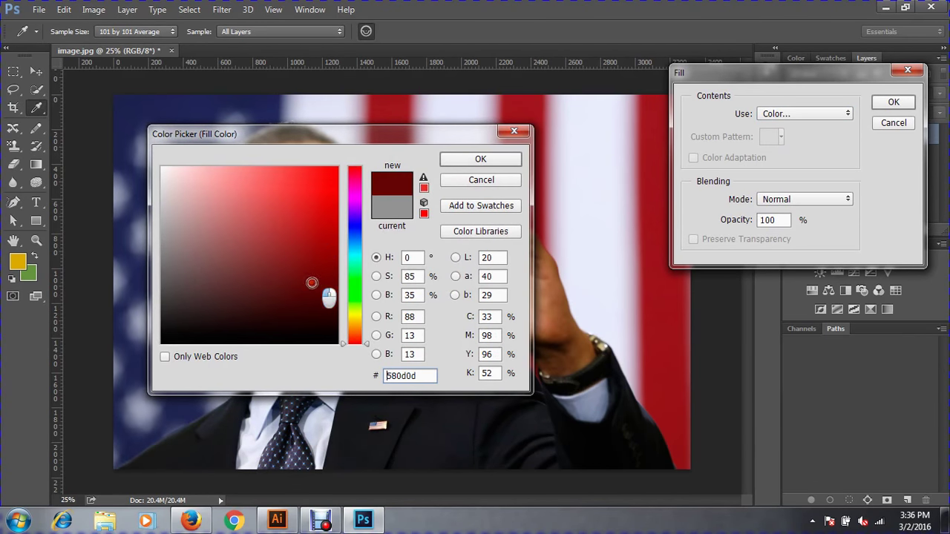
left_click(915, 144)
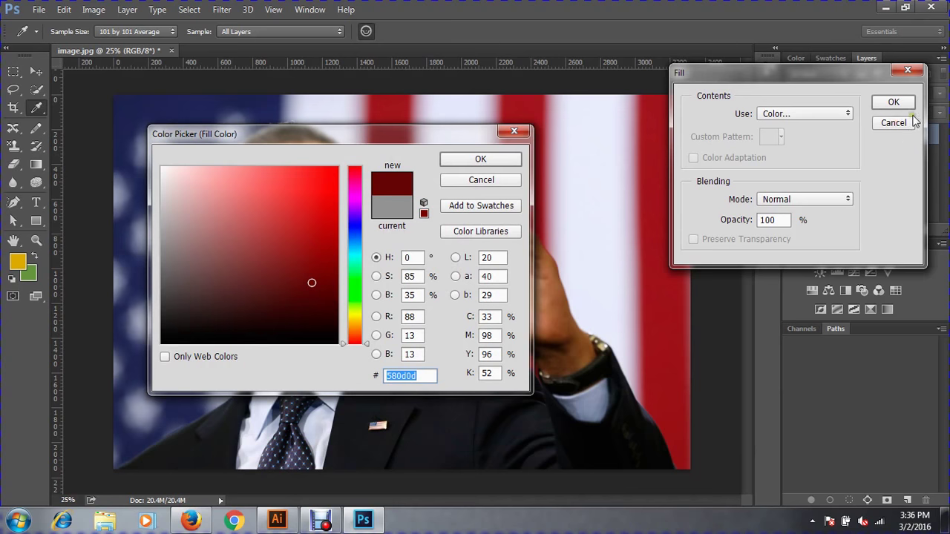
left_click(481, 180)
left_click(907, 70)
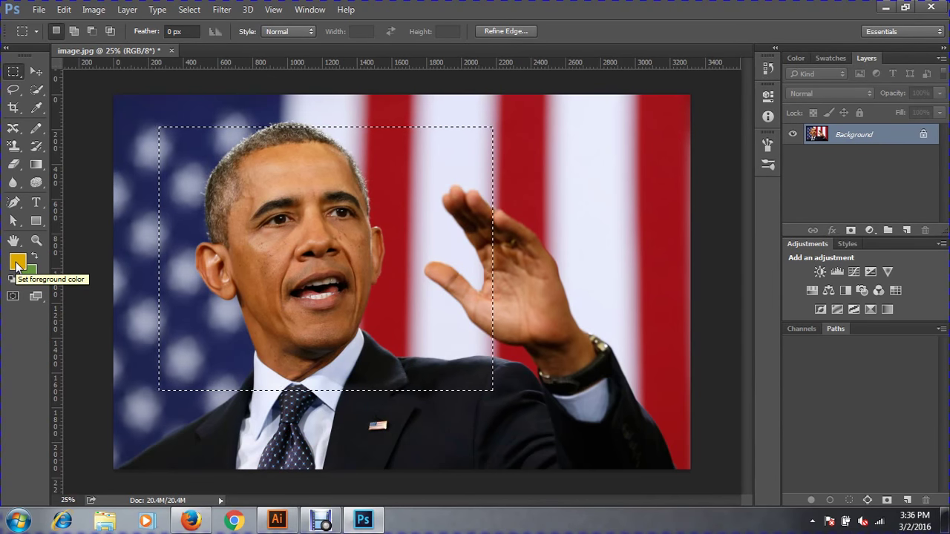
Open the foreground colour picker and try muted gold and golden-brown shades
left_click(17, 263)
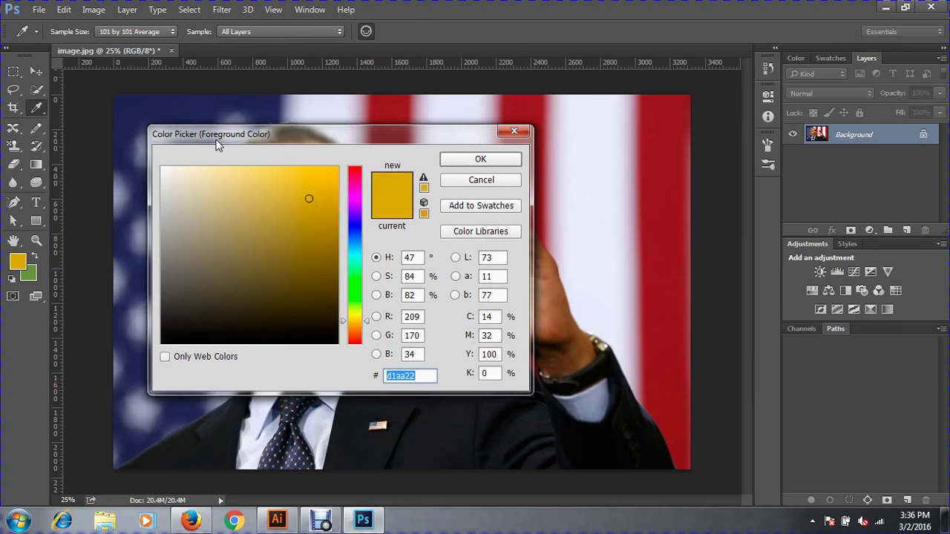
left_click_drag(216, 145, 159, 132)
left_click(224, 195)
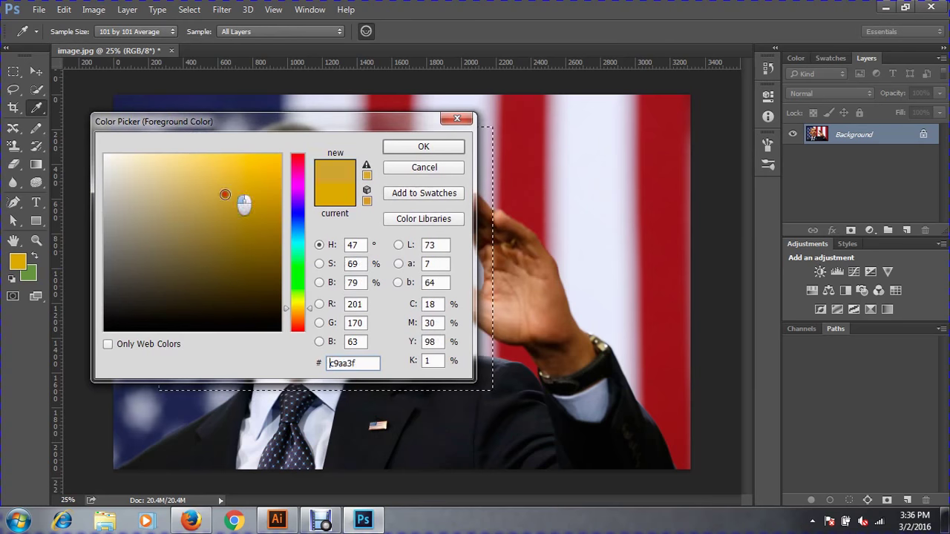
mouse_move(243, 202)
left_mouse_down()
mouse_move(148, 260)
mouse_move(163, 188)
mouse_move(271, 164)
mouse_move(266, 297)
mouse_move(254, 176)
left_mouse_up()
left_click(256, 232)
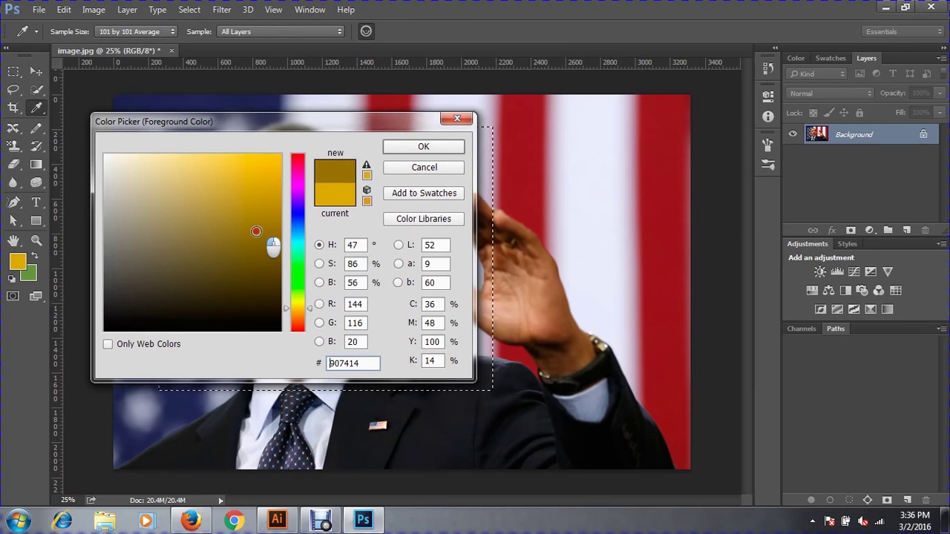
mouse_move(256, 231)
left_mouse_down()
mouse_move(259, 165)
mouse_move(129, 163)
mouse_move(185, 333)
mouse_move(185, 282)
left_mouse_up()
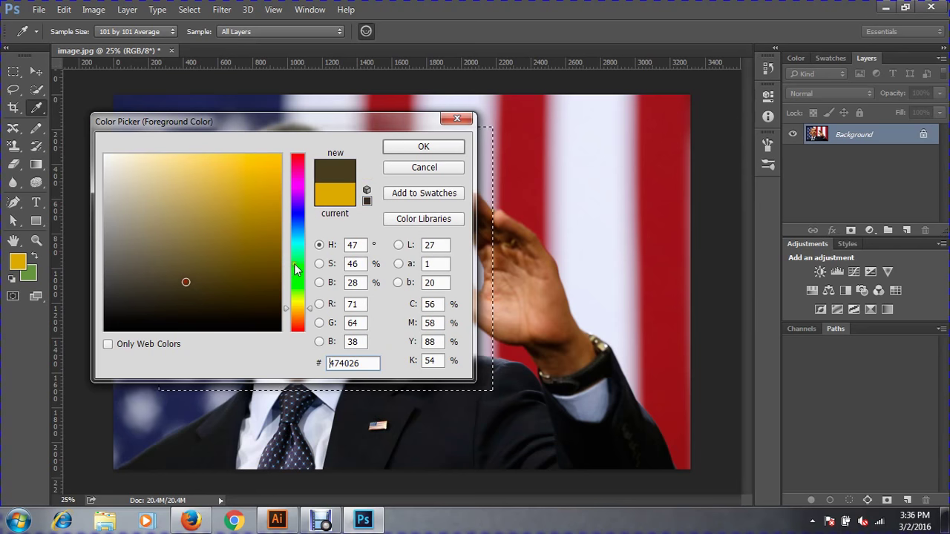
Sweep the hue slider through red and magenta, trying dull and vivid reds
mouse_move(298, 184)
left_mouse_down()
mouse_move(297, 302)
mouse_move(306, 156)
left_mouse_up()
left_click(268, 166)
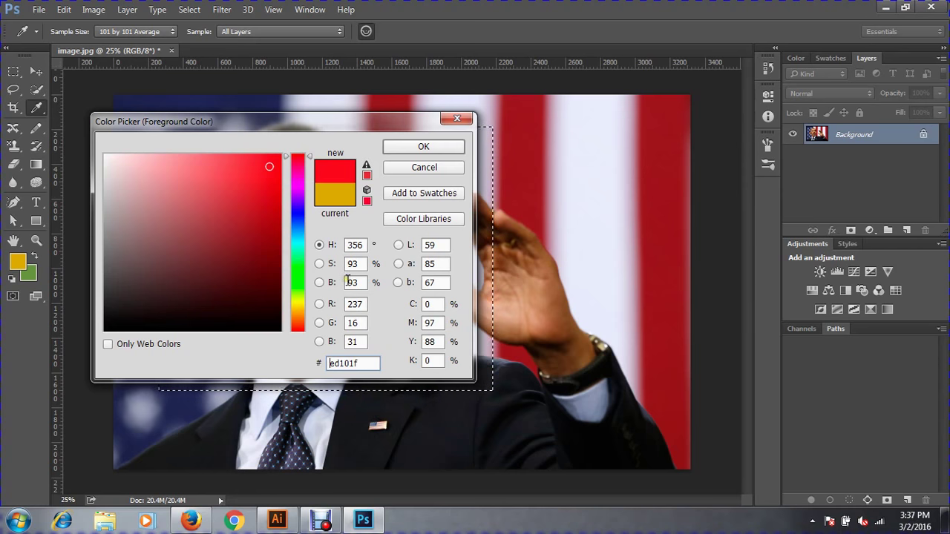
mouse_move(299, 195)
left_mouse_down()
mouse_move(296, 174)
mouse_move(286, 336)
left_mouse_up()
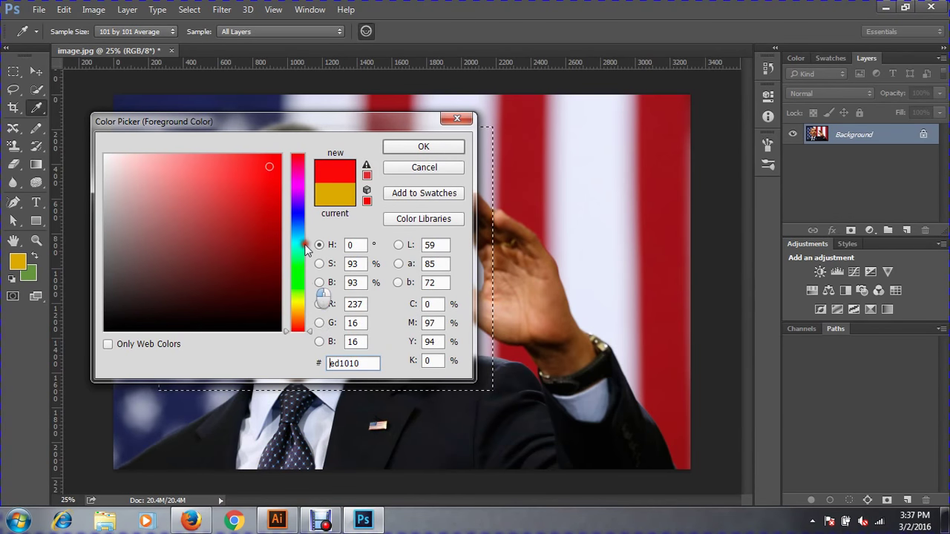
left_click(299, 181)
left_click_drag(300, 159, 300, 154)
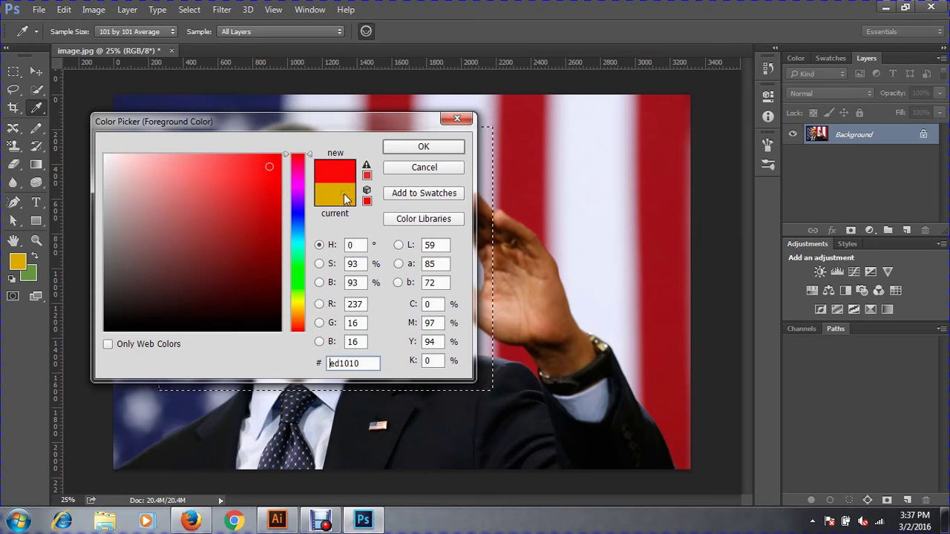
mouse_move(271, 185)
left_mouse_down()
mouse_move(165, 239)
mouse_move(158, 261)
left_mouse_up()
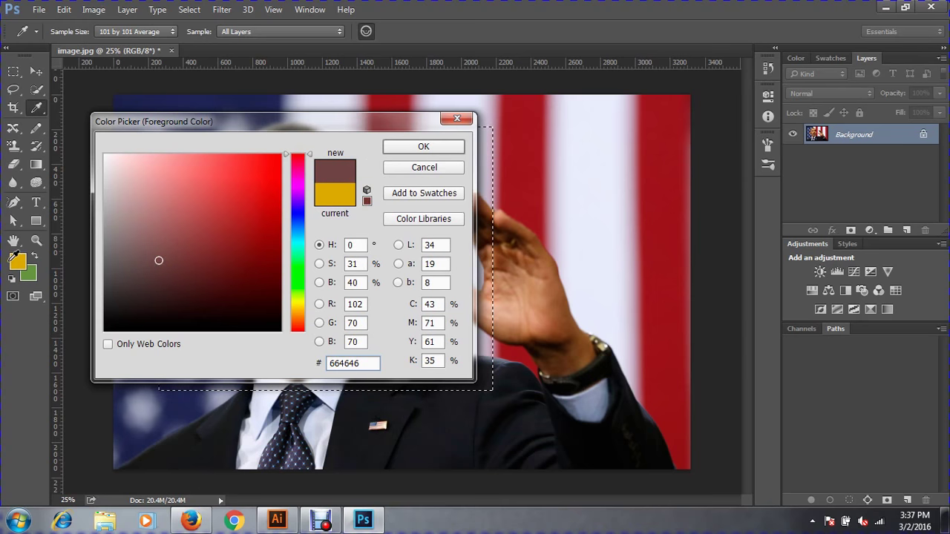
left_click_drag(256, 235, 273, 161)
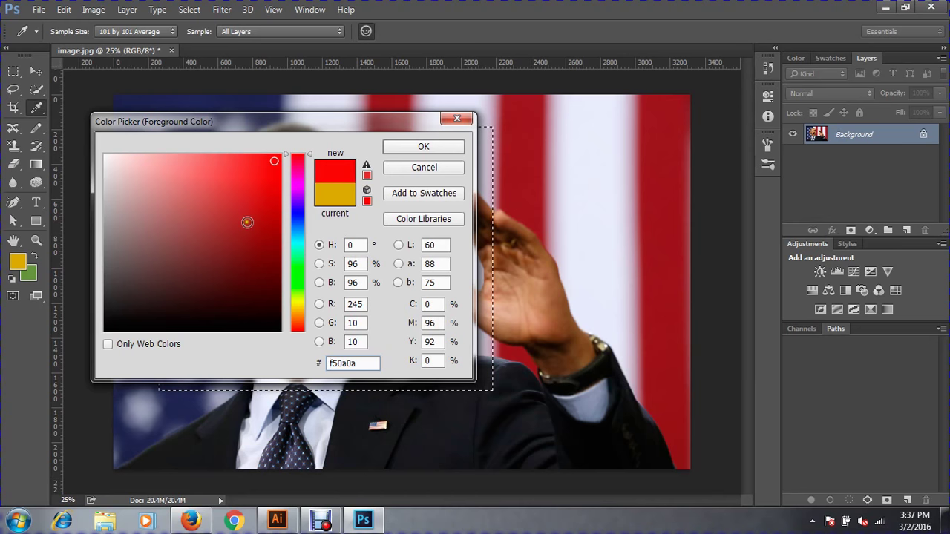
Try several blue shades, then settle on a vivid pinkish red, f51650
left_click(225, 183)
mouse_move(225, 183)
left_mouse_down()
mouse_move(270, 252)
mouse_move(193, 282)
mouse_move(250, 189)
left_mouse_up()
left_click(298, 223)
left_click(271, 164)
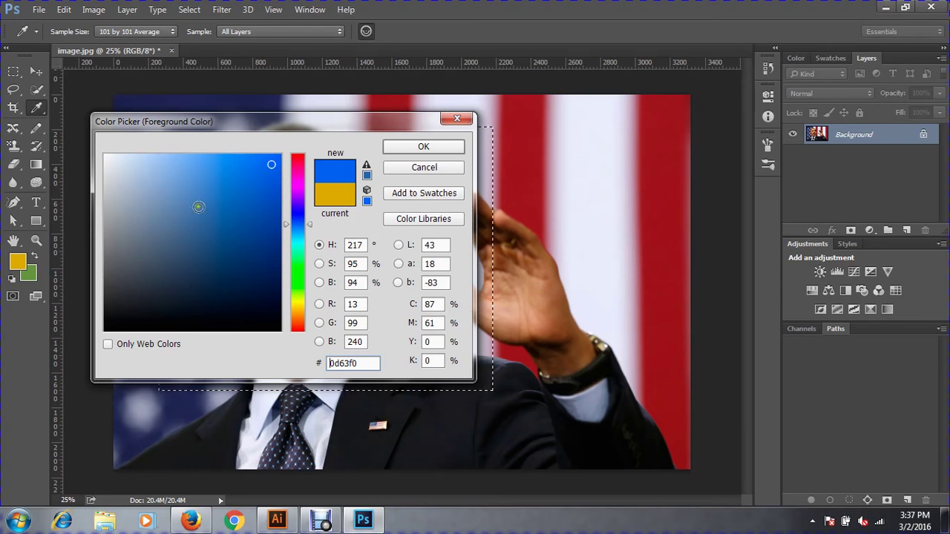
left_click(253, 202)
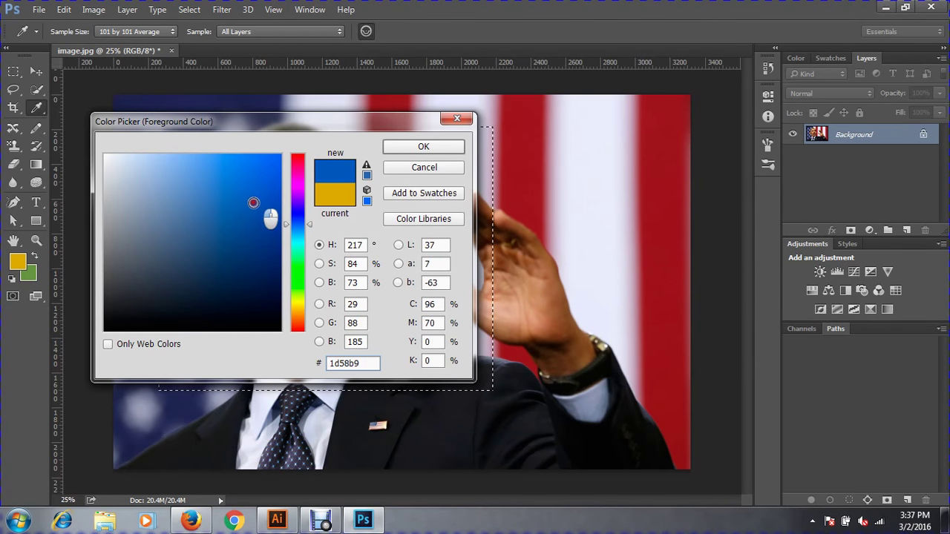
left_click_drag(253, 203, 232, 184)
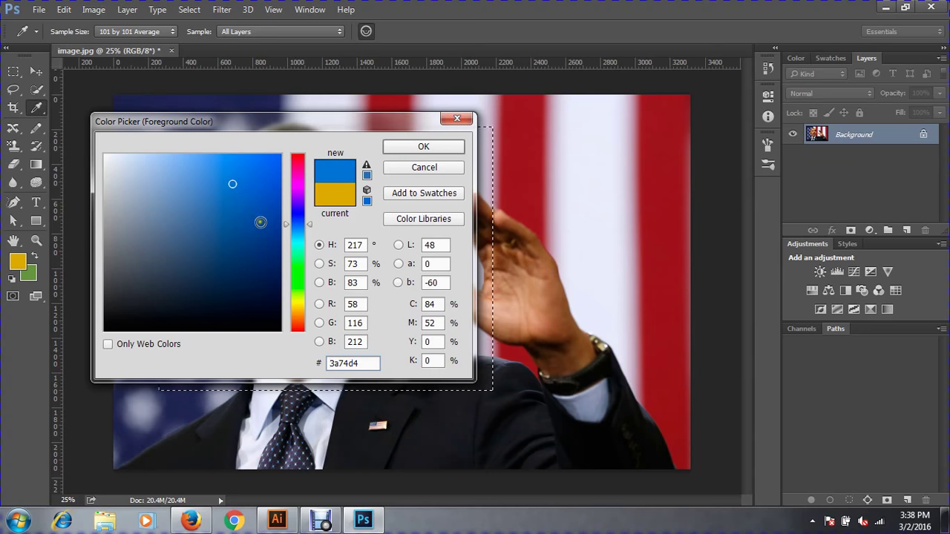
left_click(300, 167)
left_click_drag(302, 170, 302, 163)
left_click(277, 161)
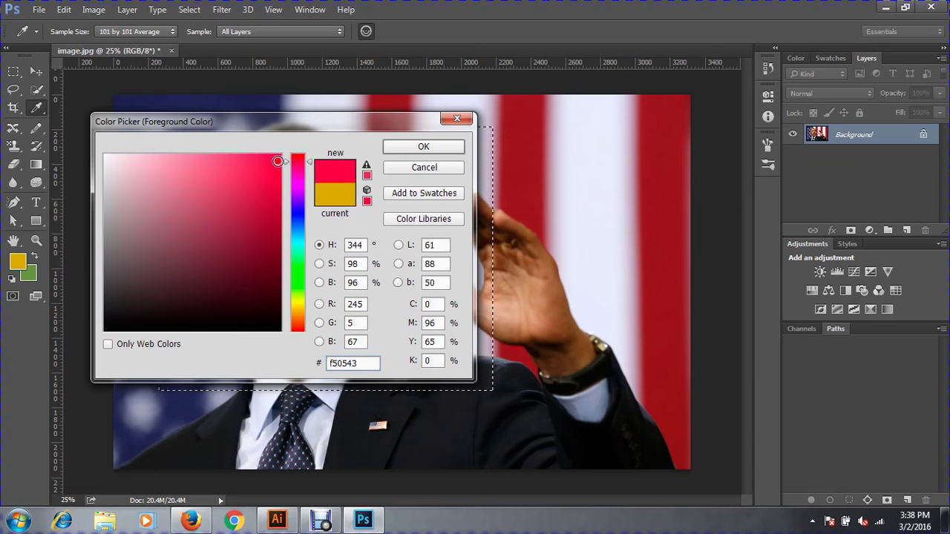
left_click(266, 161)
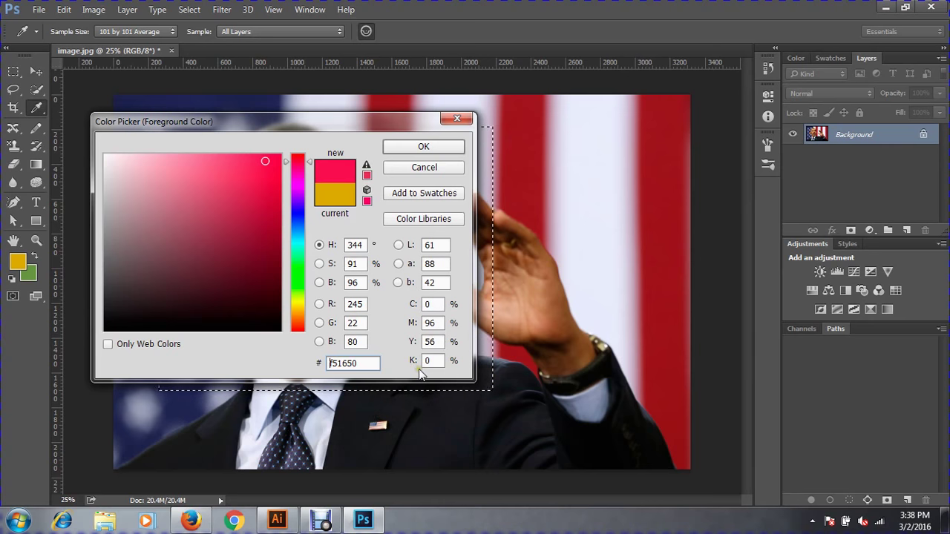
left_click(433, 304)
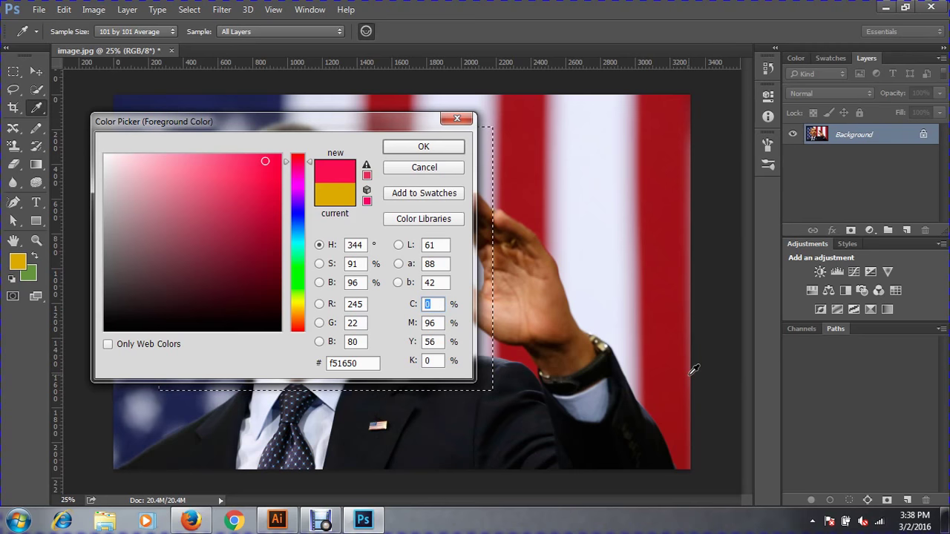
Enter 100 for magenta in the Color Picker's CMYK fields
key("Tab")
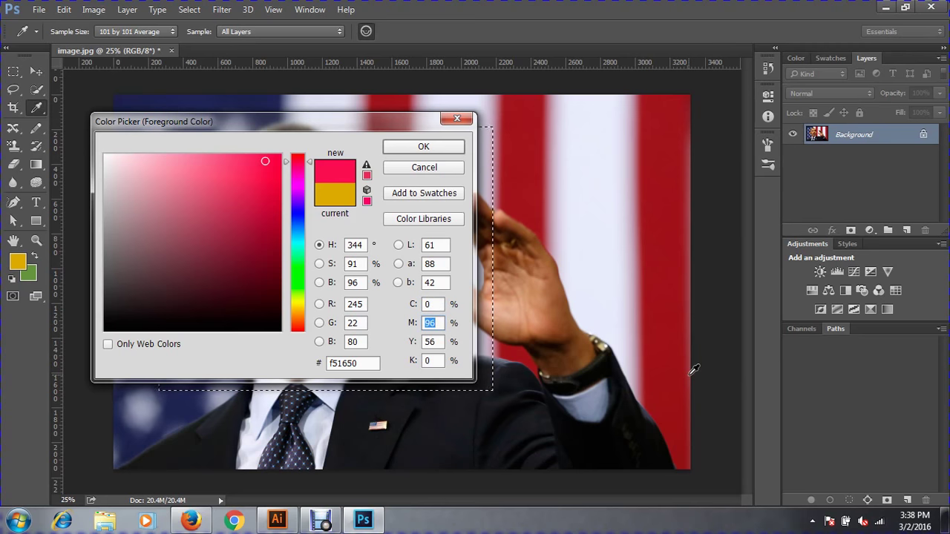
type("10")
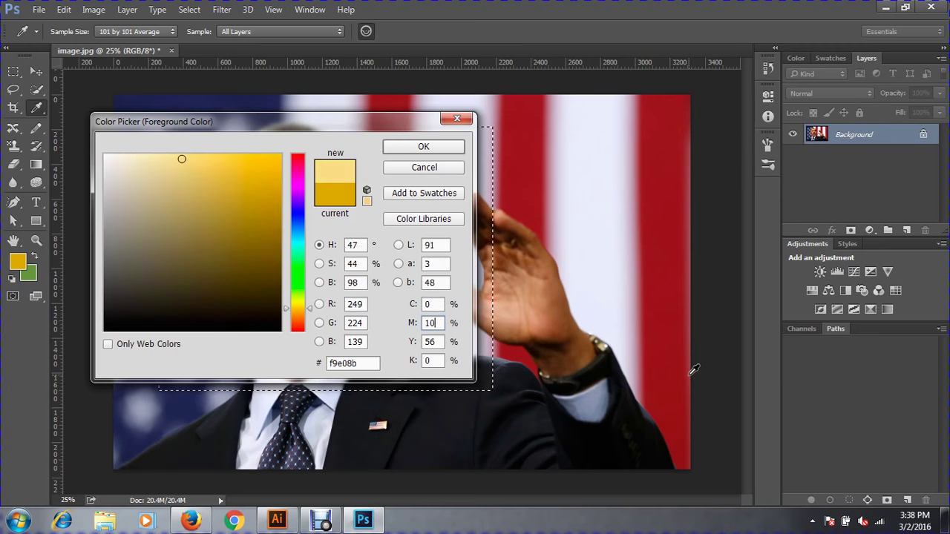
type("0")
key("Tab")
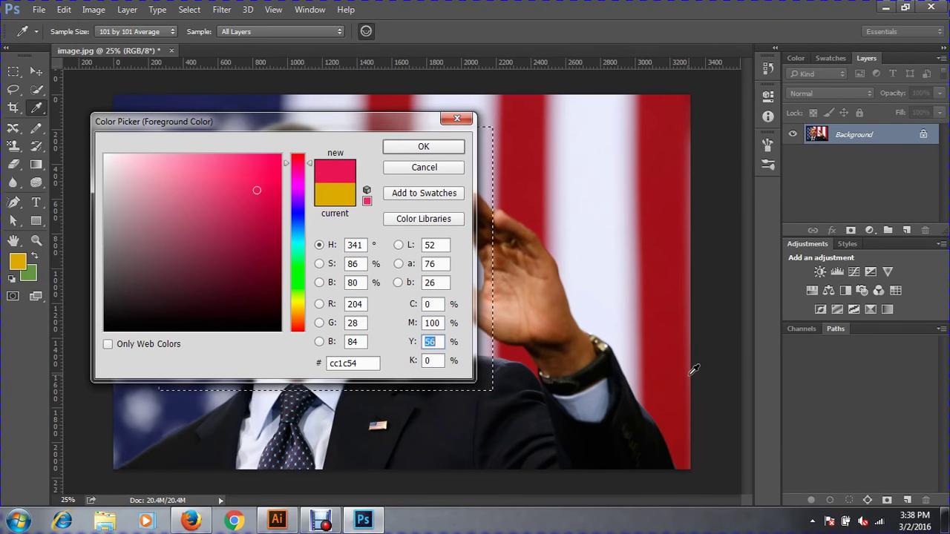
type("100")
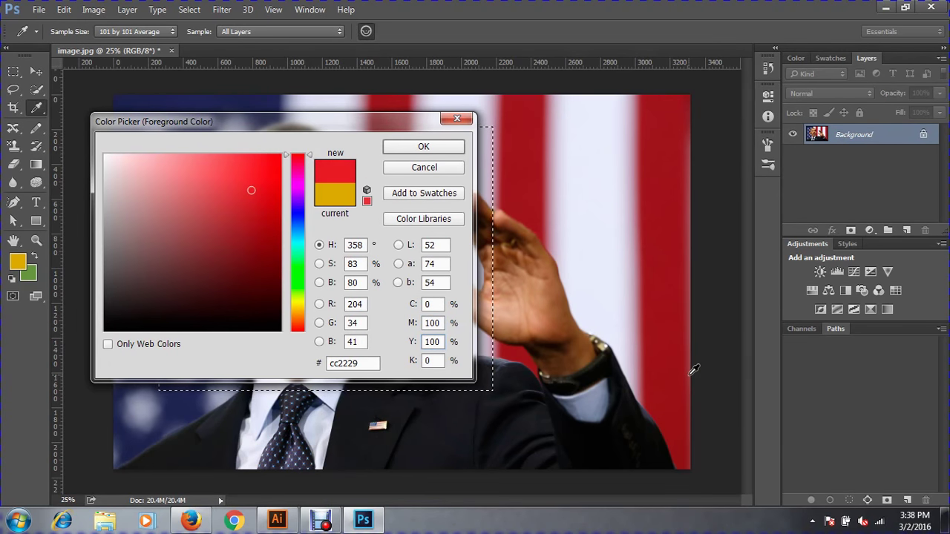
key("Tab")
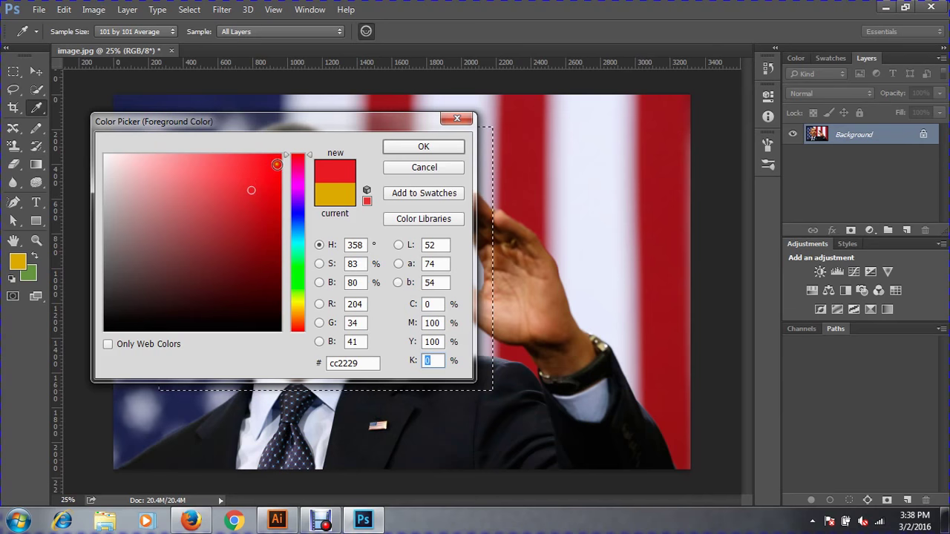
Pick bright red, correct it to the printable red cd3131, and confirm it as foreground
left_click(275, 163)
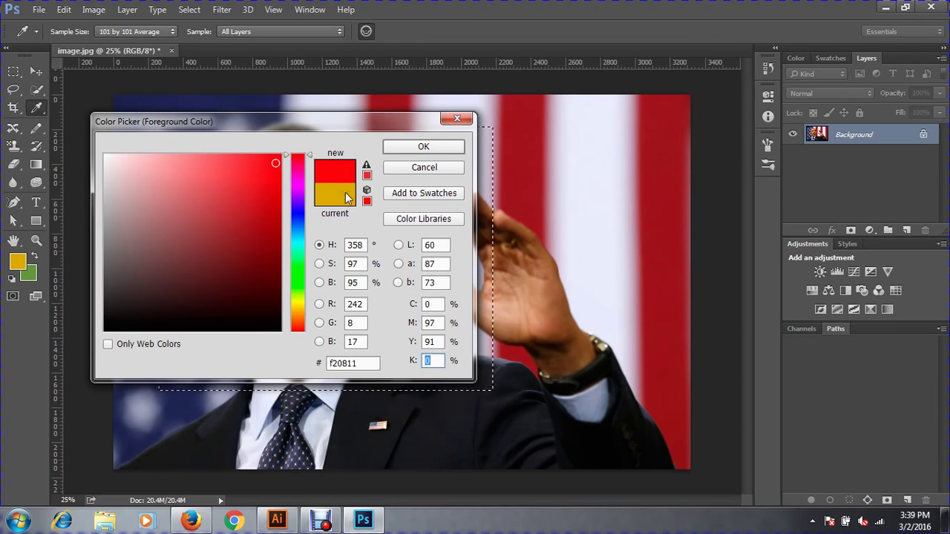
left_click(365, 166)
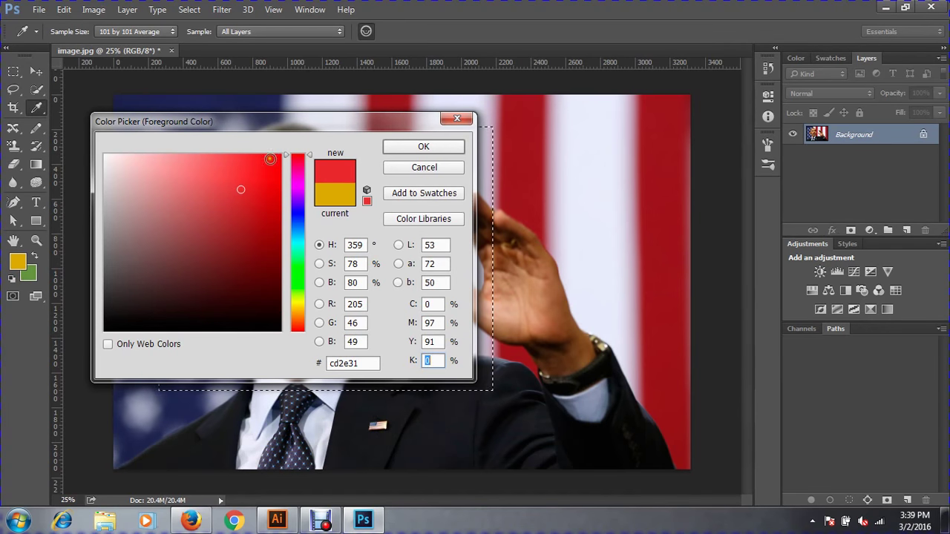
left_click(274, 160)
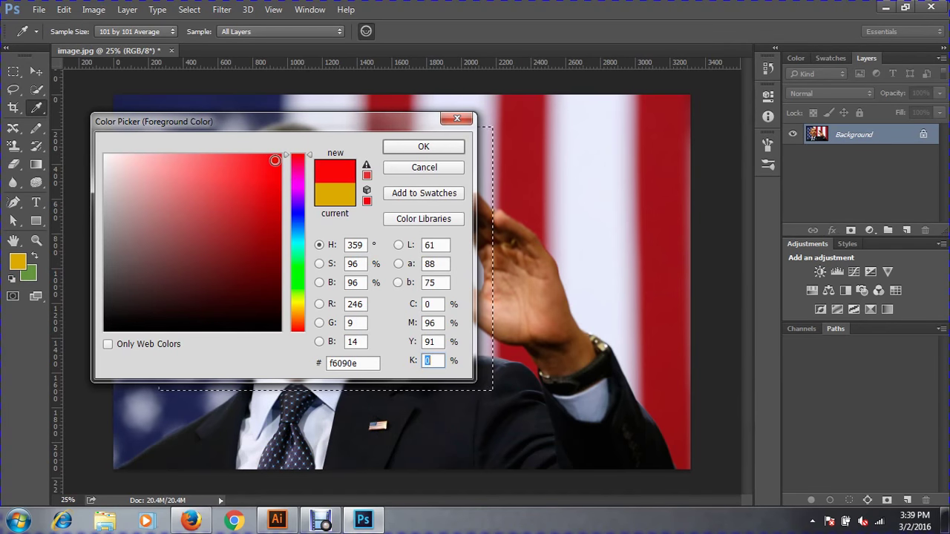
left_click(365, 169)
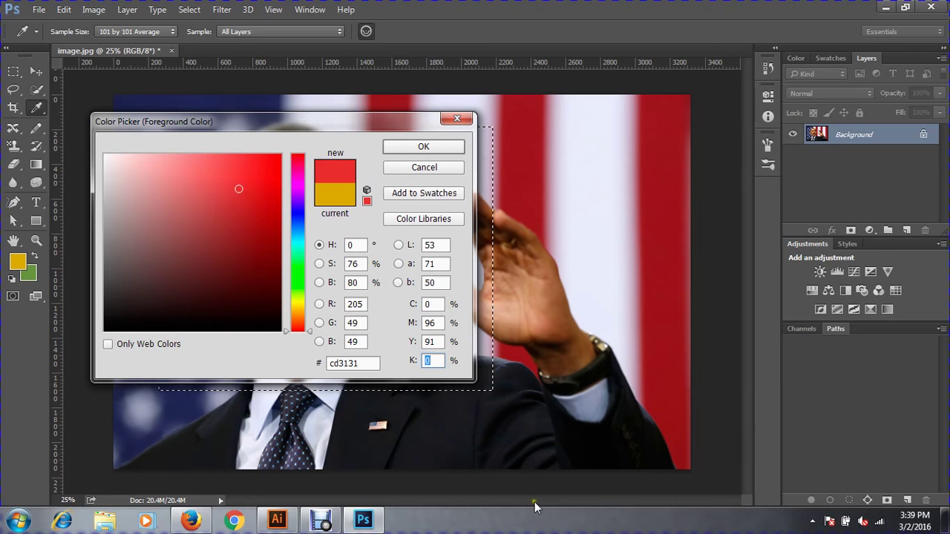
left_click(435, 152)
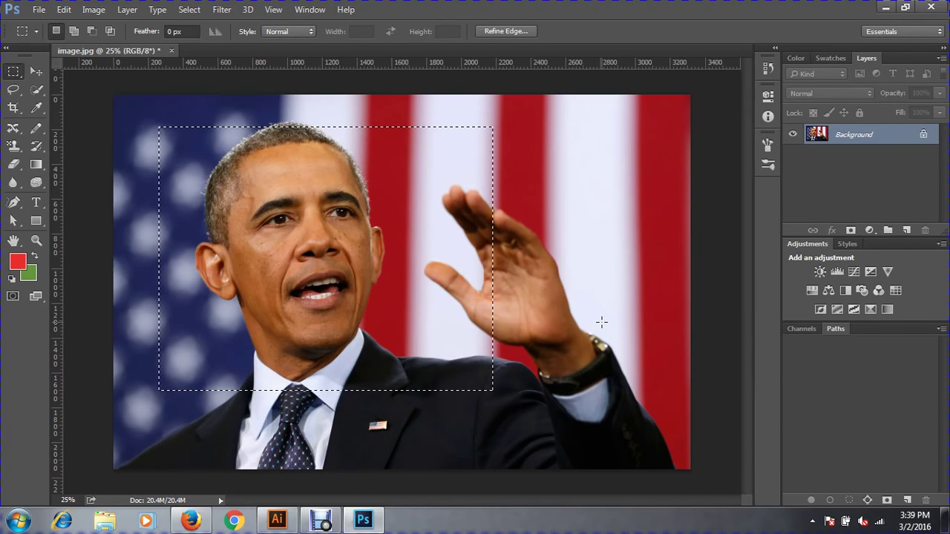
In the Color panel, change the foreground from red to a very dark navy blue
left_click(801, 57)
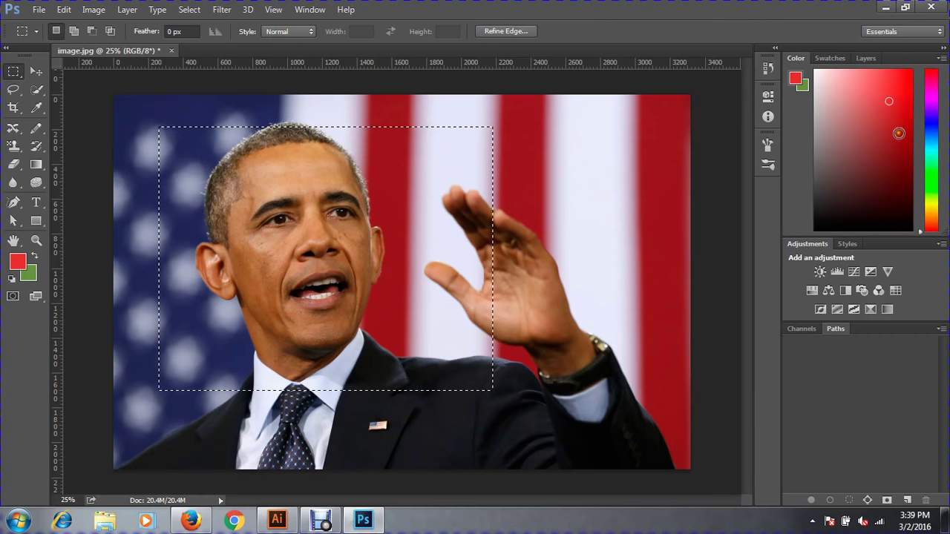
left_click(899, 138)
left_click(858, 196)
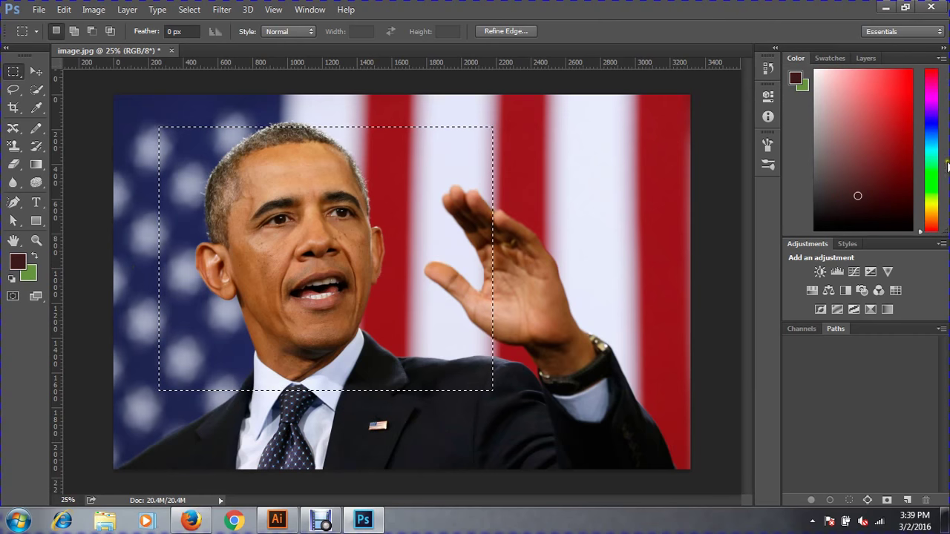
mouse_move(880, 115)
left_mouse_down()
mouse_move(914, 97)
mouse_move(901, 77)
left_mouse_up()
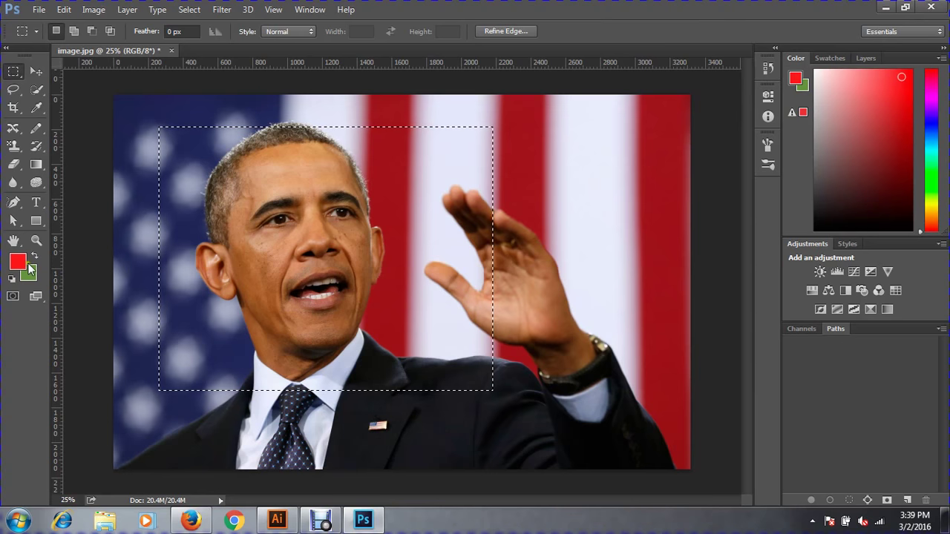
left_click(905, 175)
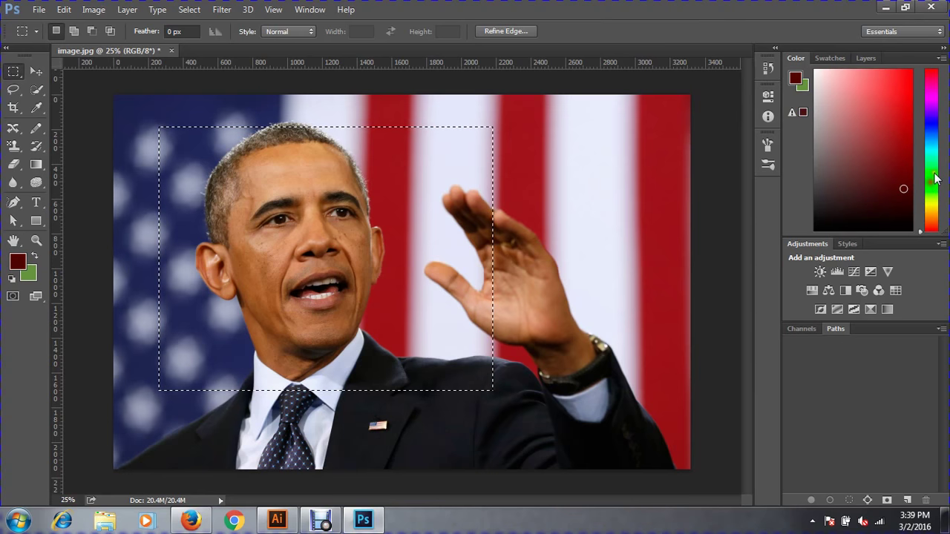
mouse_move(930, 184)
left_mouse_down()
mouse_move(927, 126)
mouse_move(894, 197)
left_mouse_up()
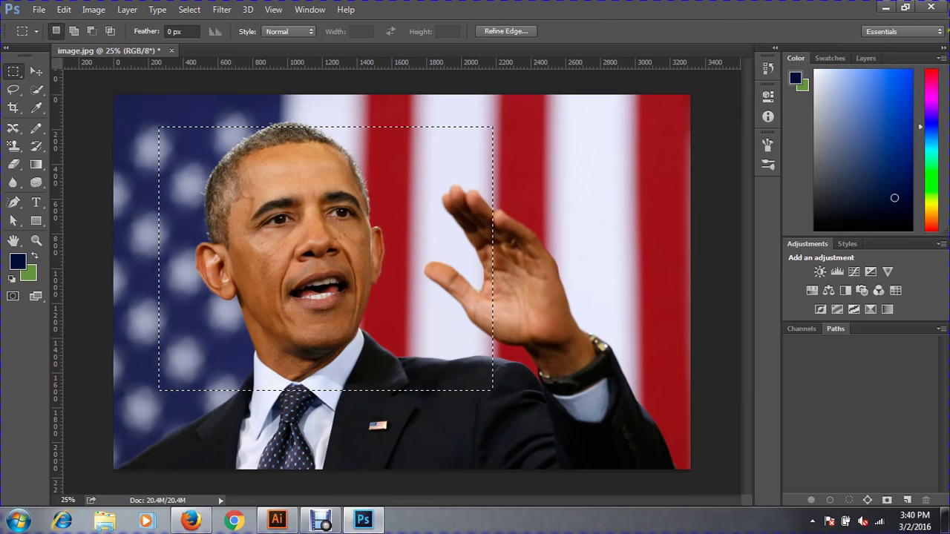
Browse the workspace presets and switch the layout to the 3D workspace
left_click(901, 33)
left_click(908, 36)
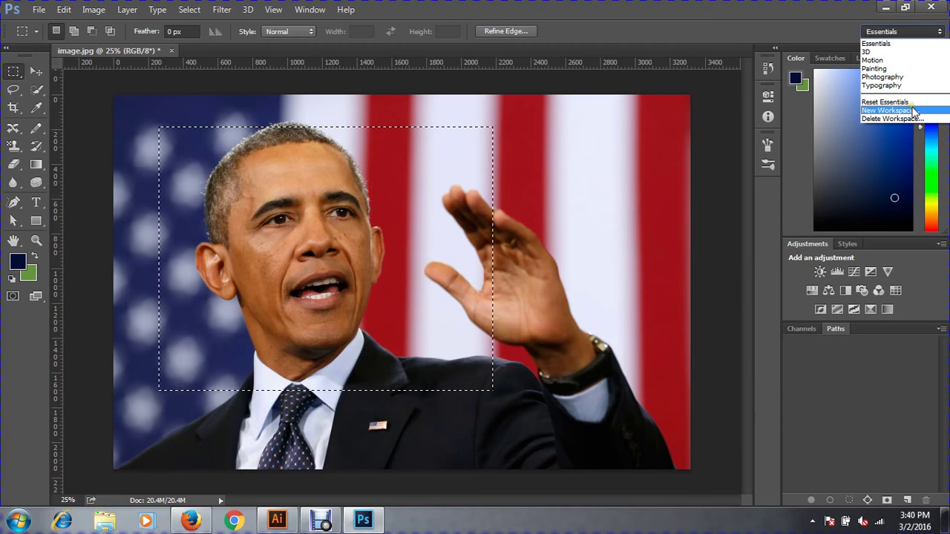
left_click(889, 42)
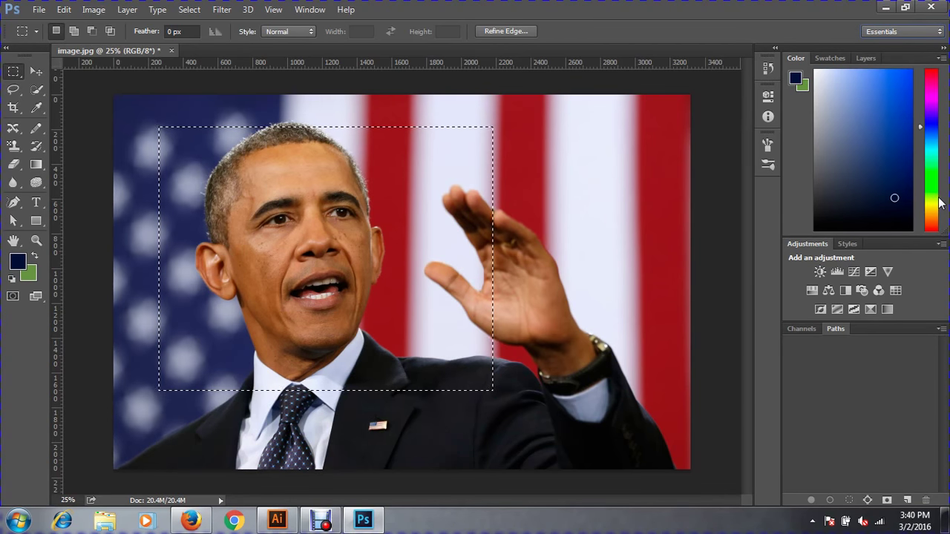
left_click(919, 33)
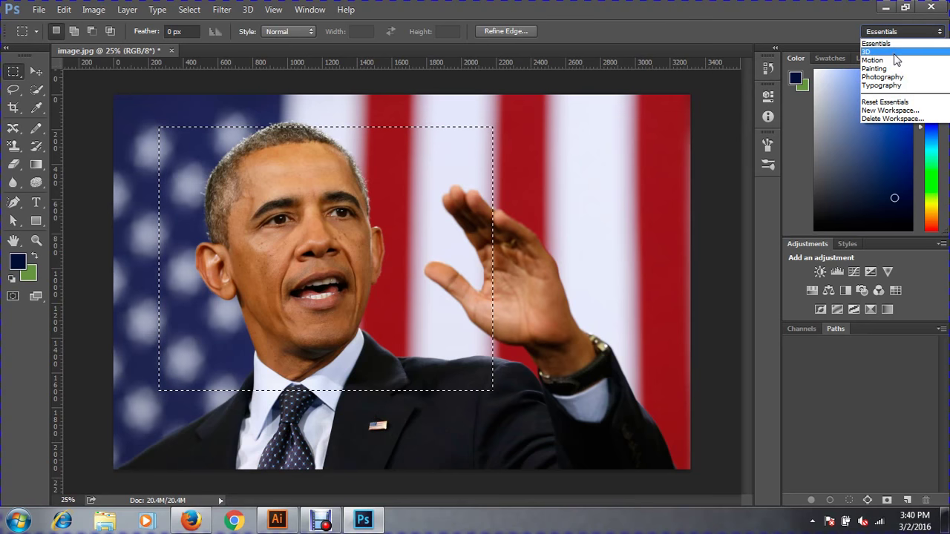
left_click(894, 51)
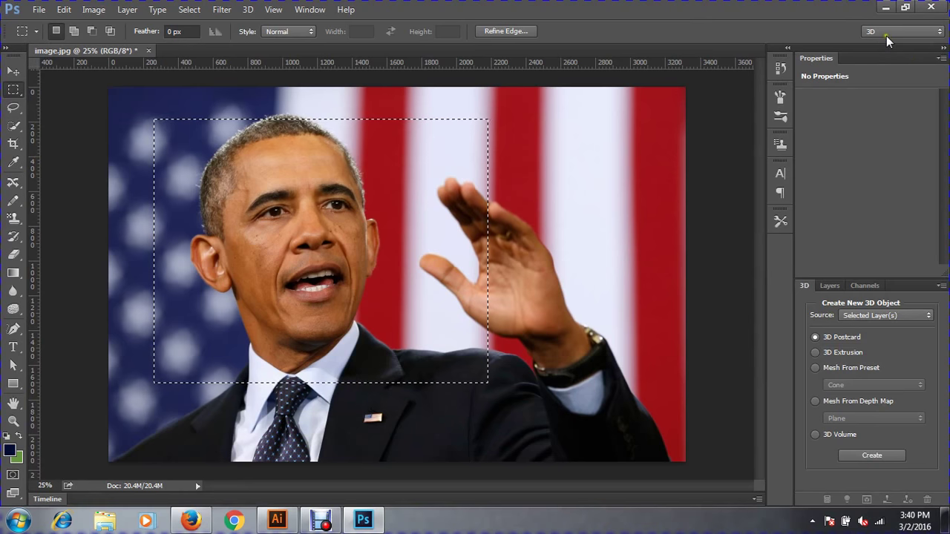
left_click(308, 13)
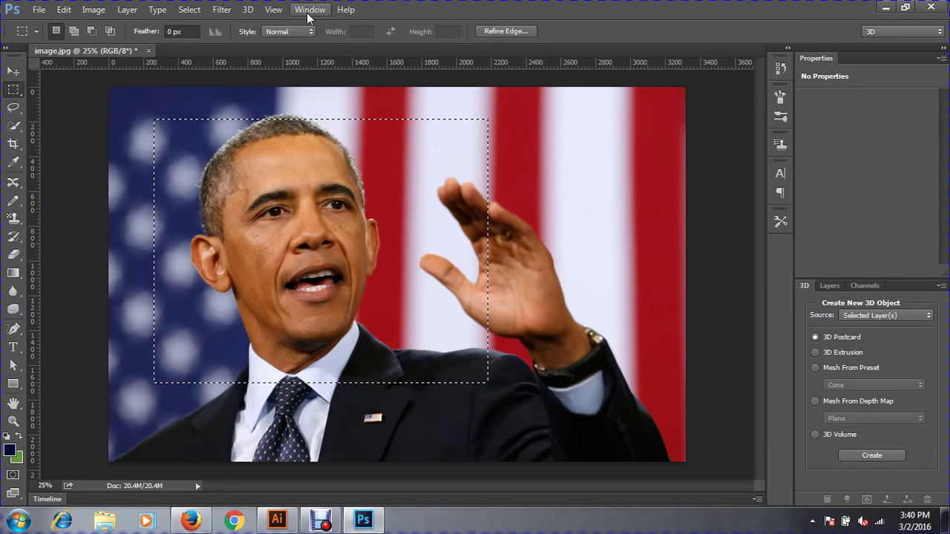
left_click(887, 31)
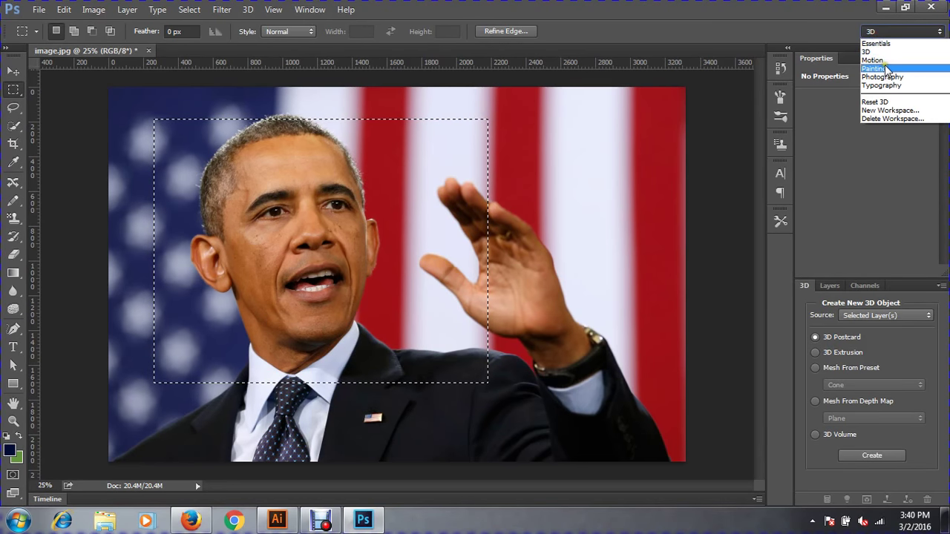
Try the Painting and Photography workspaces, then switch back to Essentials
left_click(886, 68)
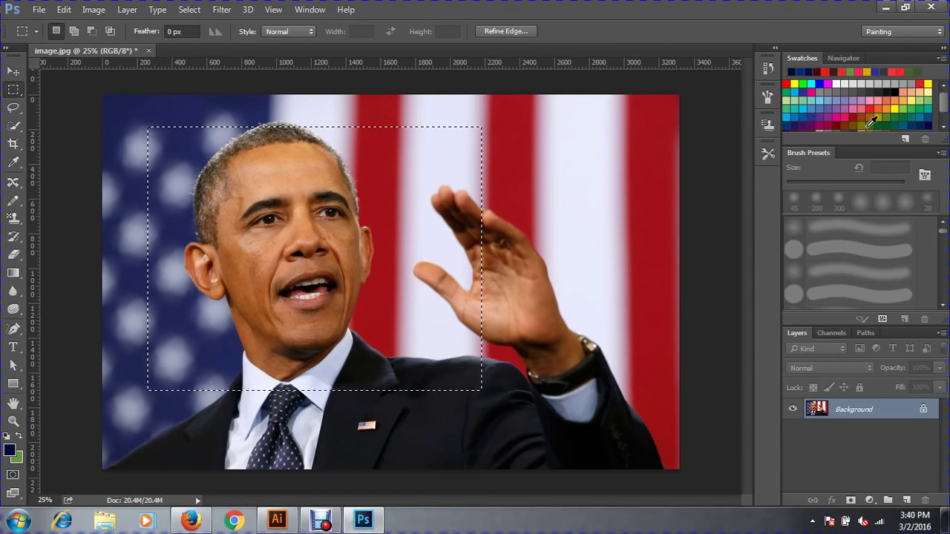
left_click(885, 32)
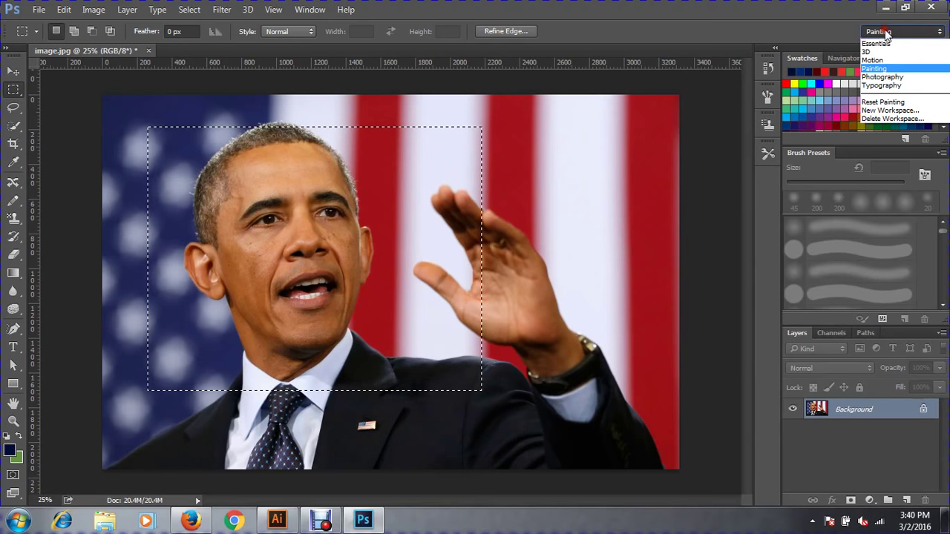
left_click(896, 77)
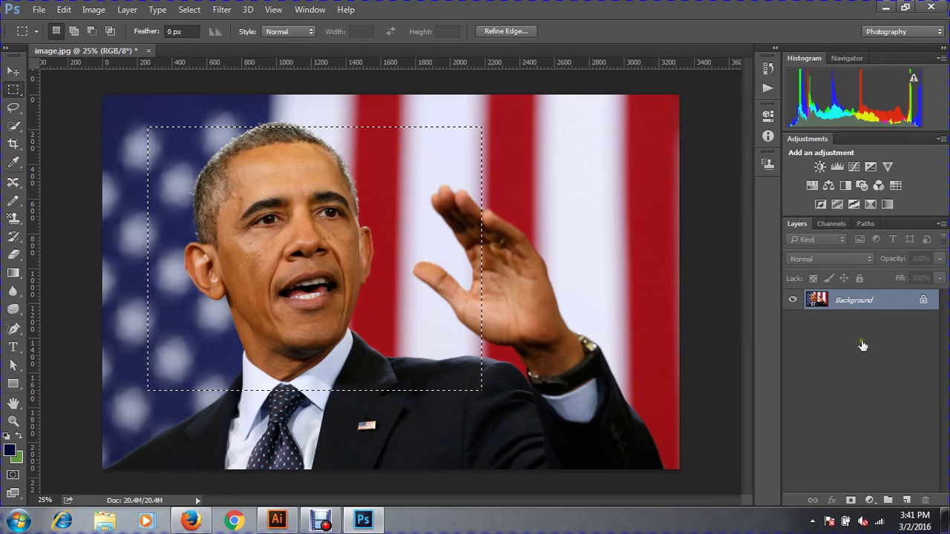
left_click(889, 33)
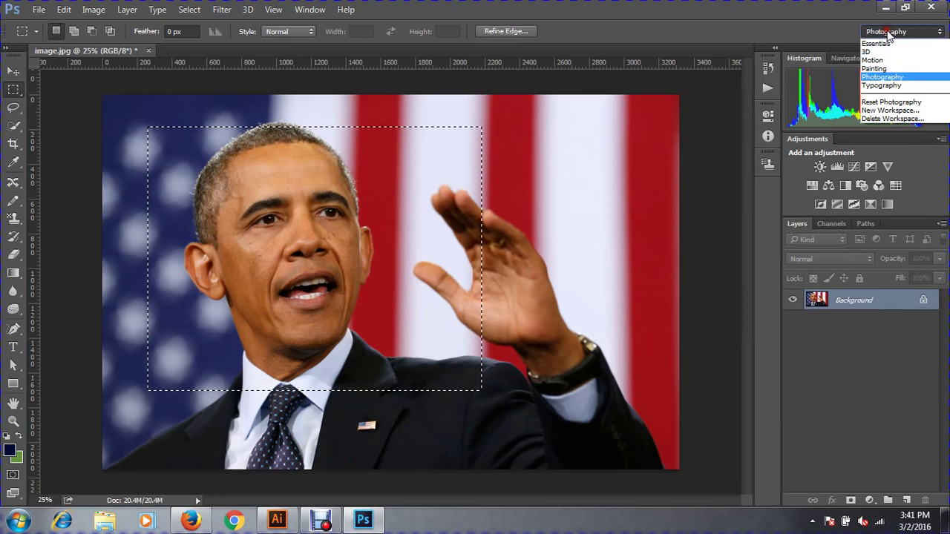
left_click(883, 44)
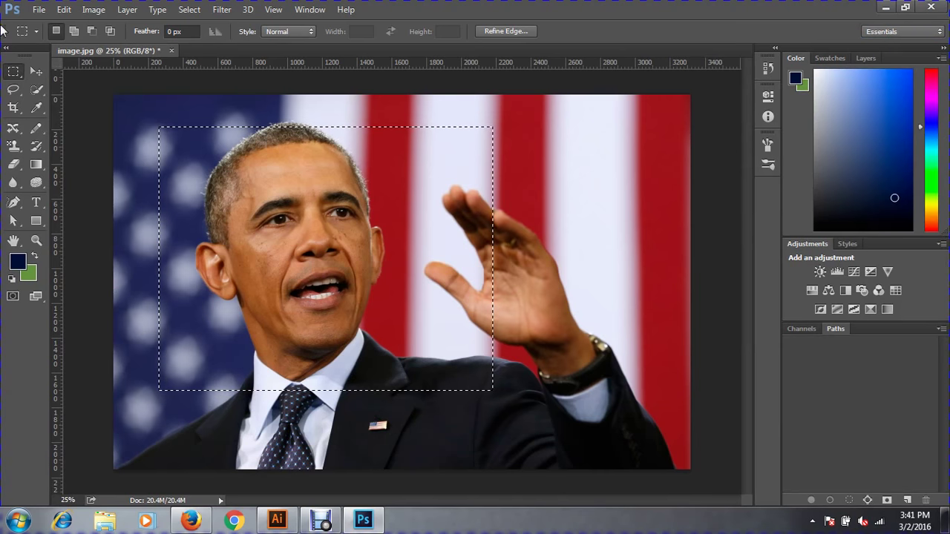
Show the History panel from the Window menu, listing Open and Rectangular Marquee
left_click(309, 8)
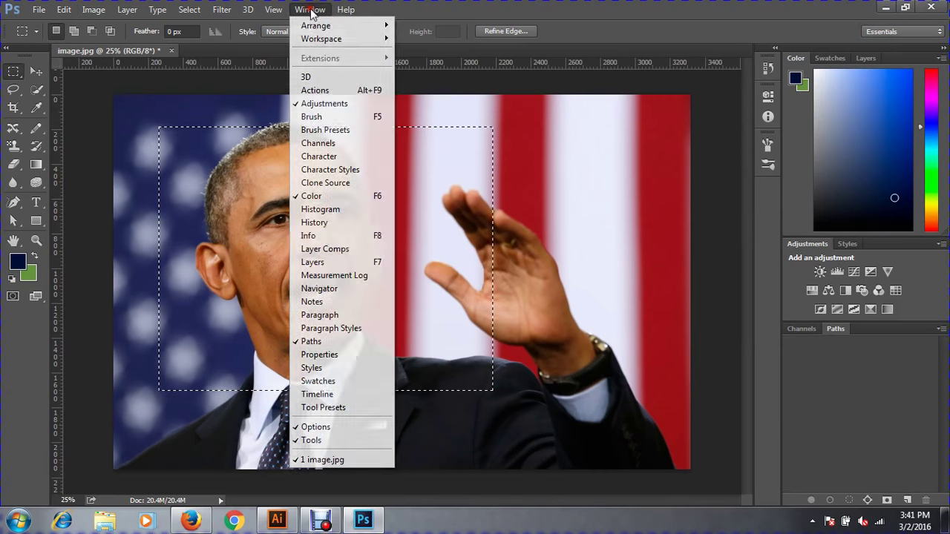
left_click(332, 222)
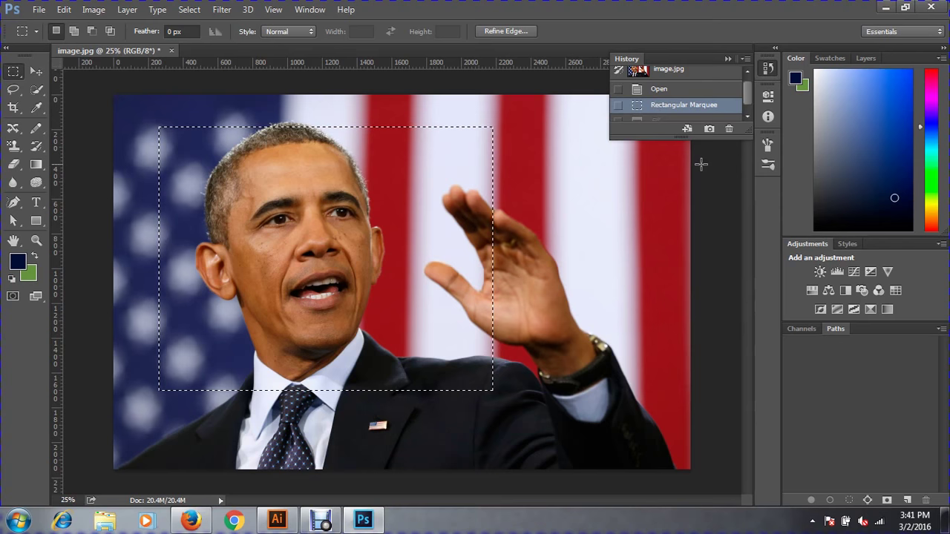
Reset the Essentials workspace to its default layout, removing the floating History panel
left_click(883, 31)
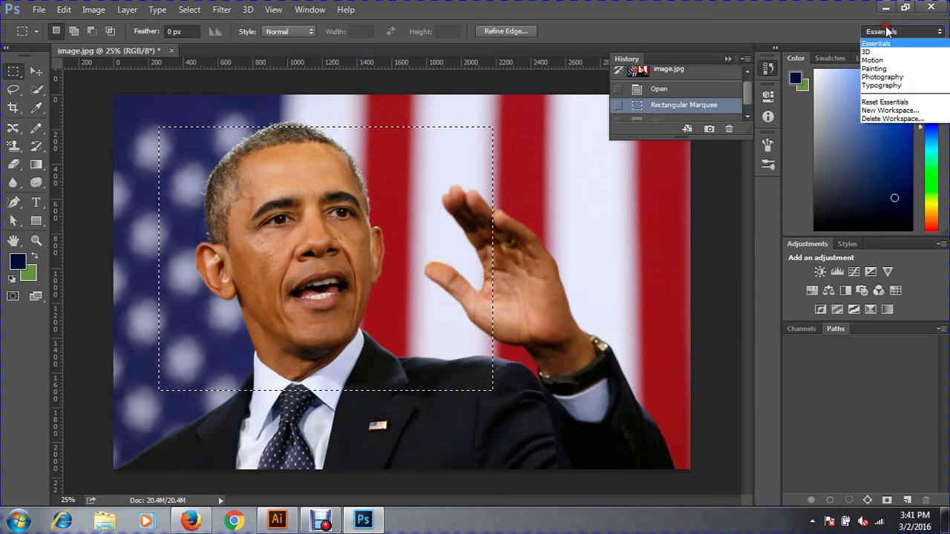
left_click(889, 103)
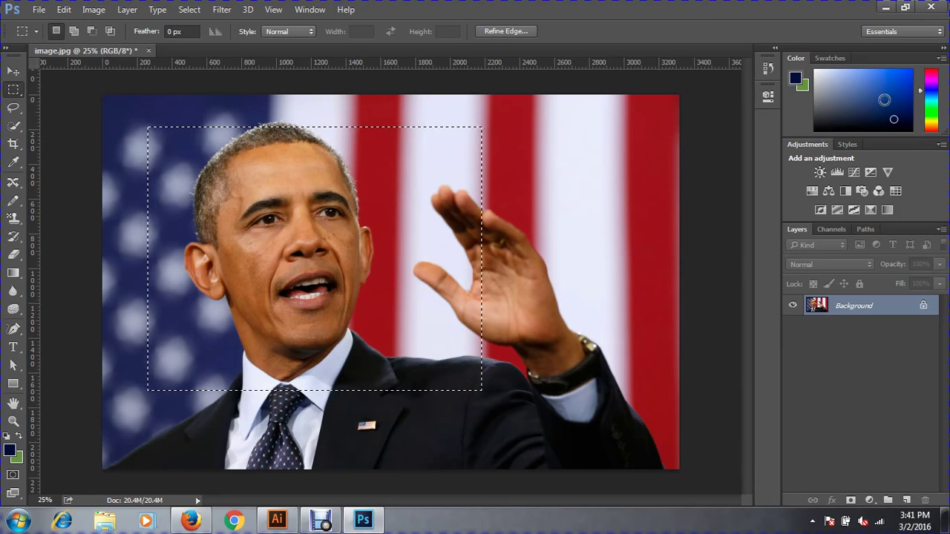
Save the current panel arrangement as a new workspace named 'Kanon'
left_click(884, 32)
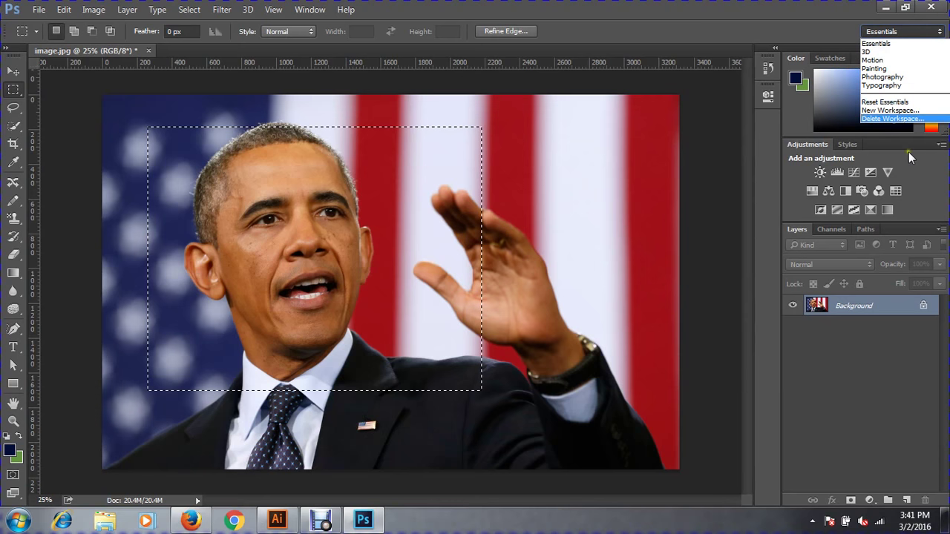
left_click(917, 111)
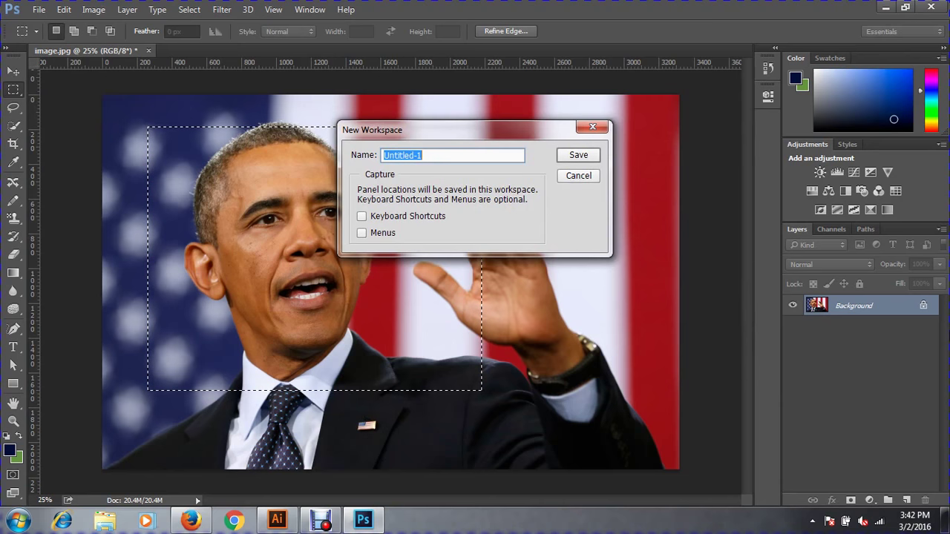
type("Kan")
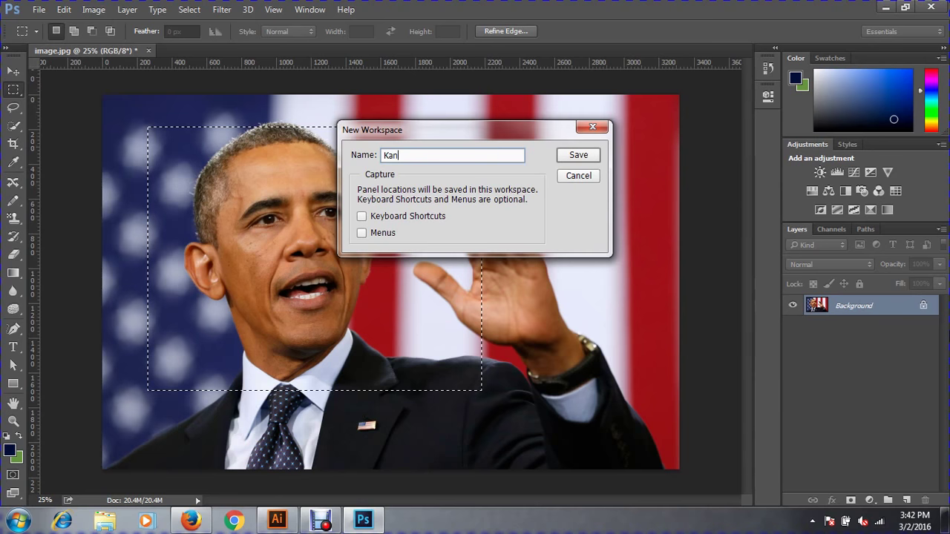
type("on")
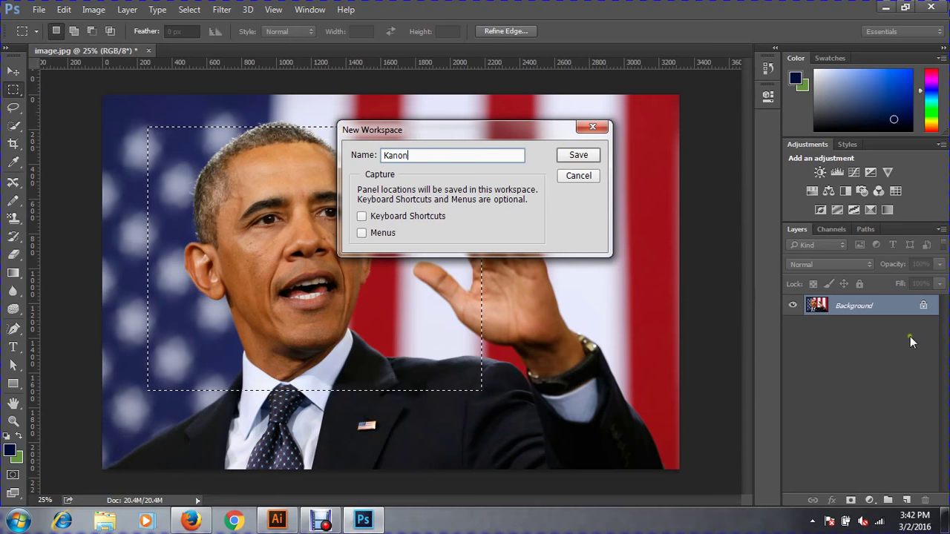
left_click(580, 158)
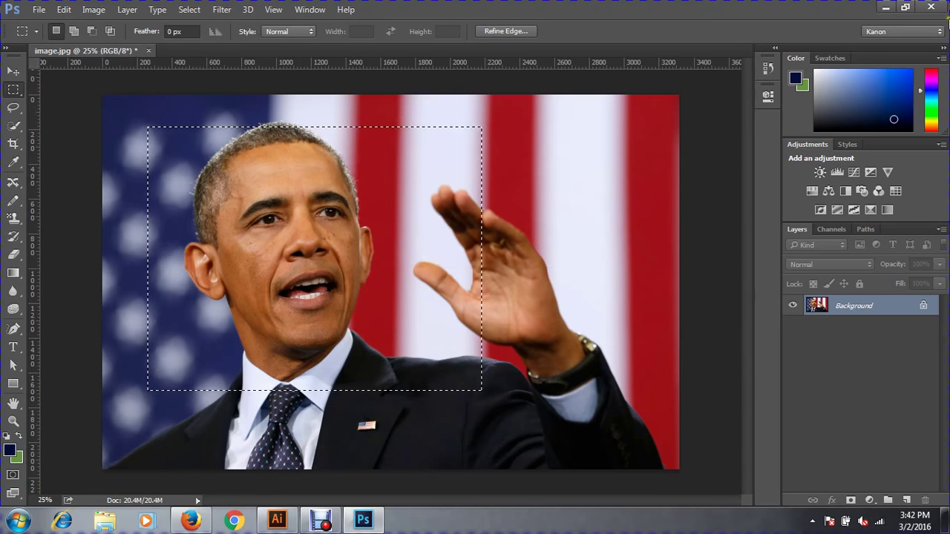
left_click(898, 32)
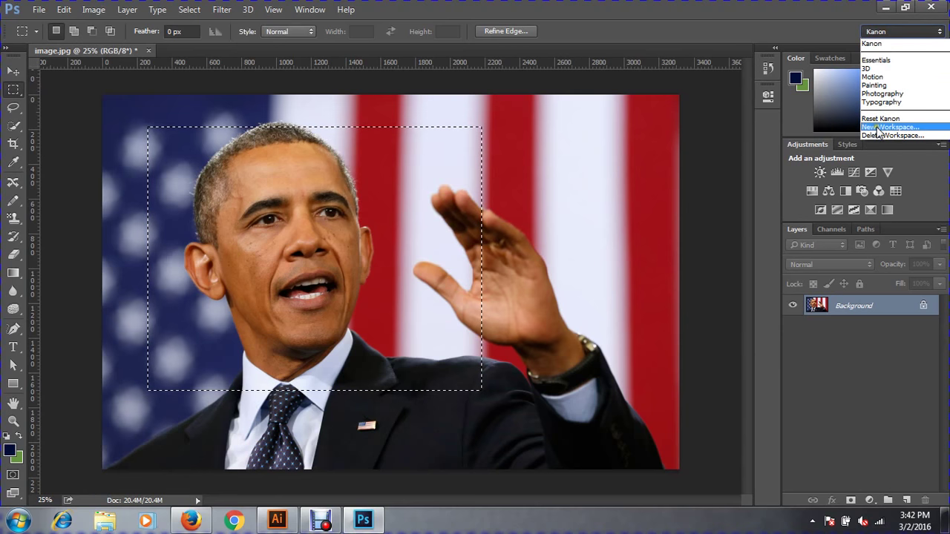
left_click(872, 45)
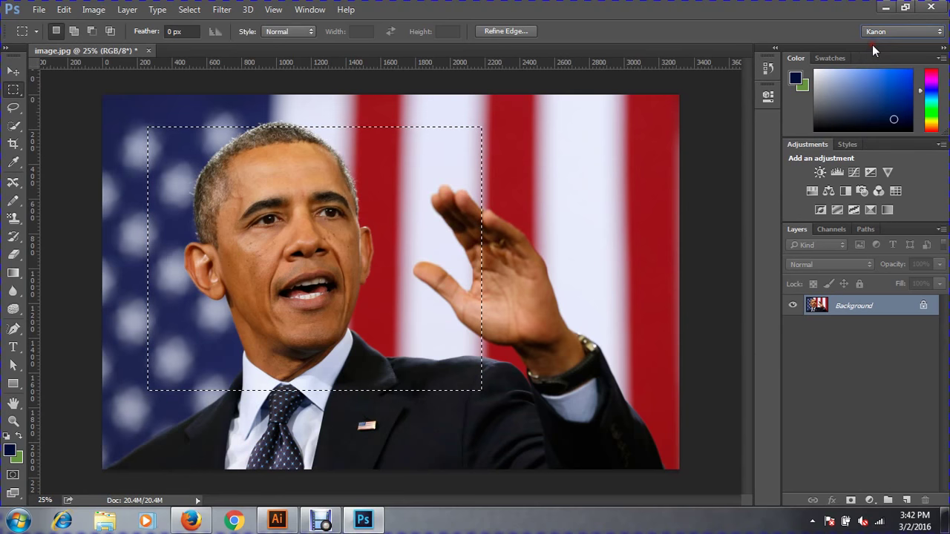
left_click(941, 60)
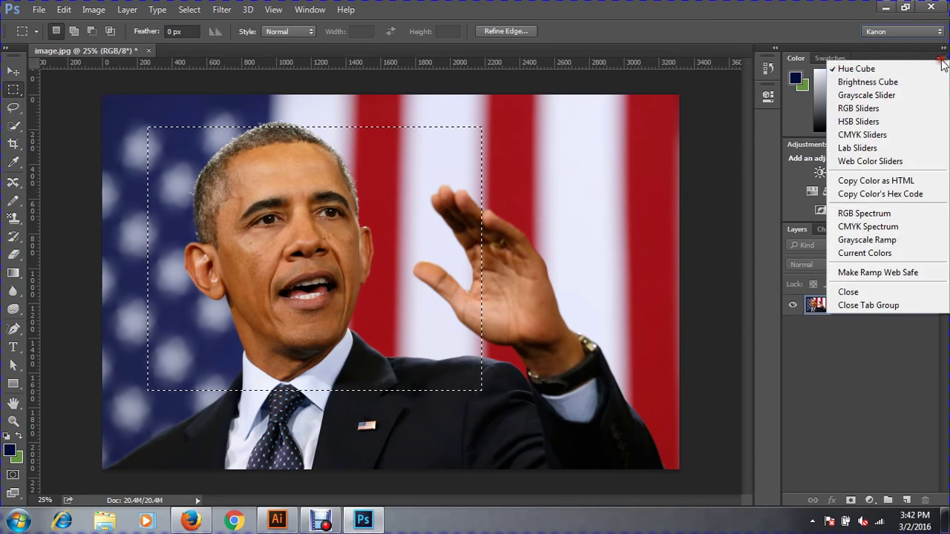
left_click(861, 291)
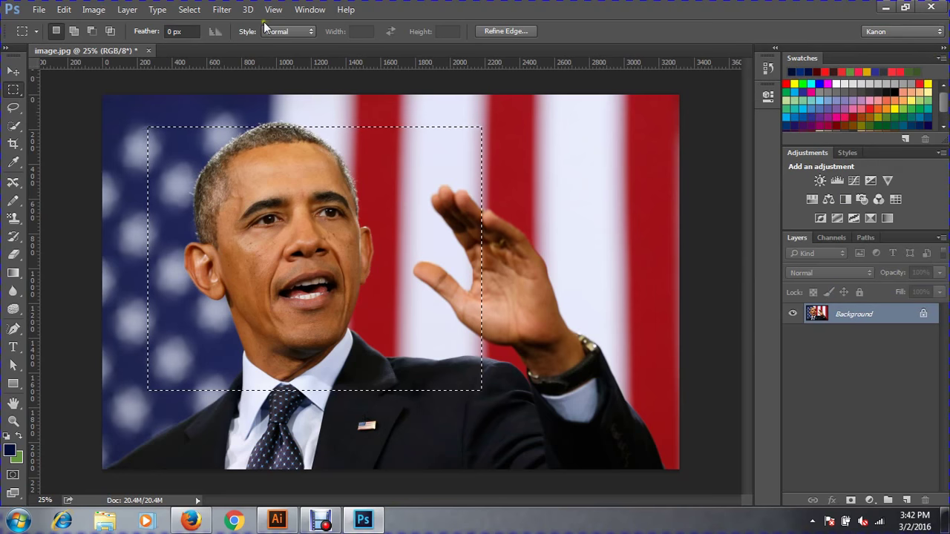
left_click(308, 9)
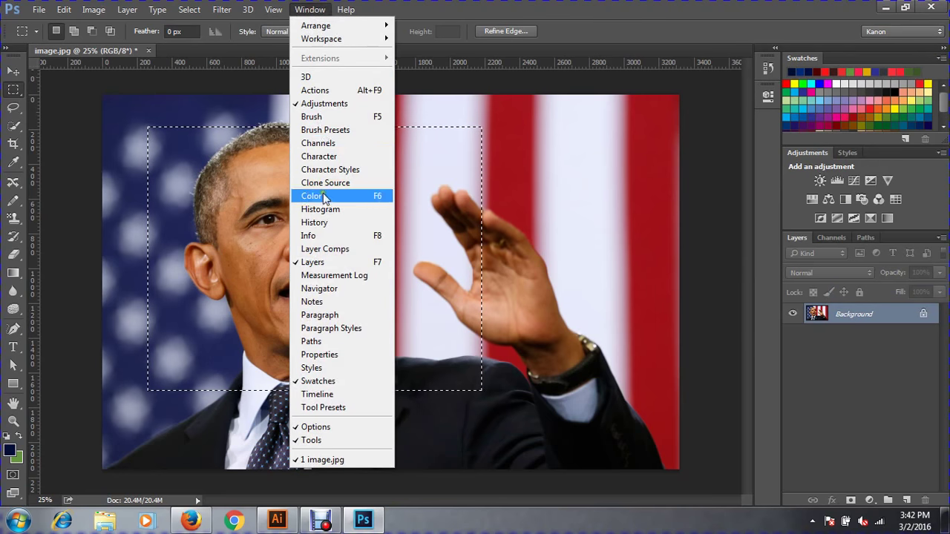
left_click(335, 119)
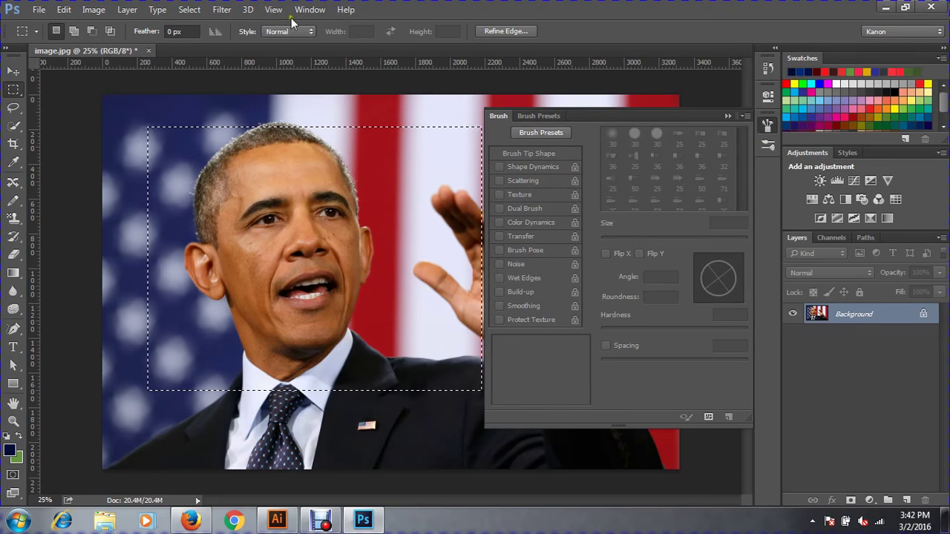
left_click(727, 116)
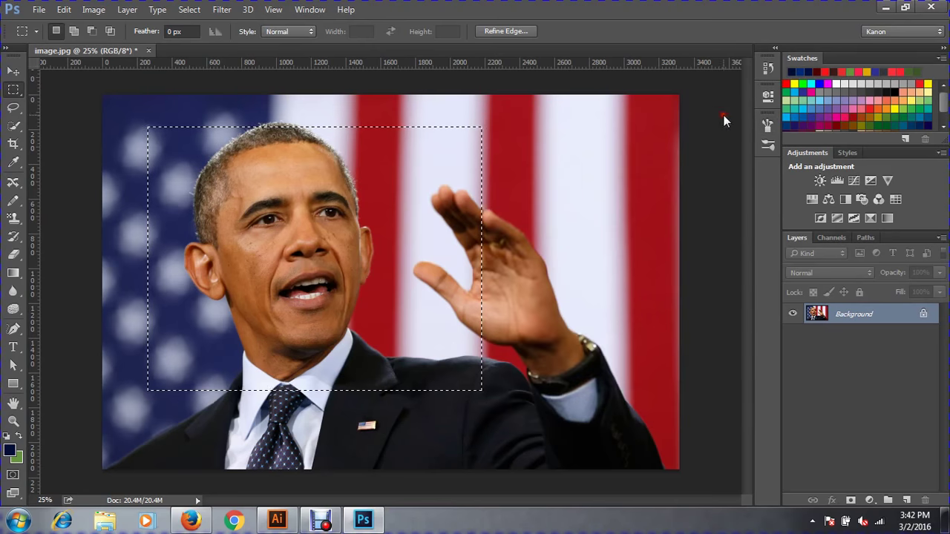
left_click(761, 128)
left_click(275, 11)
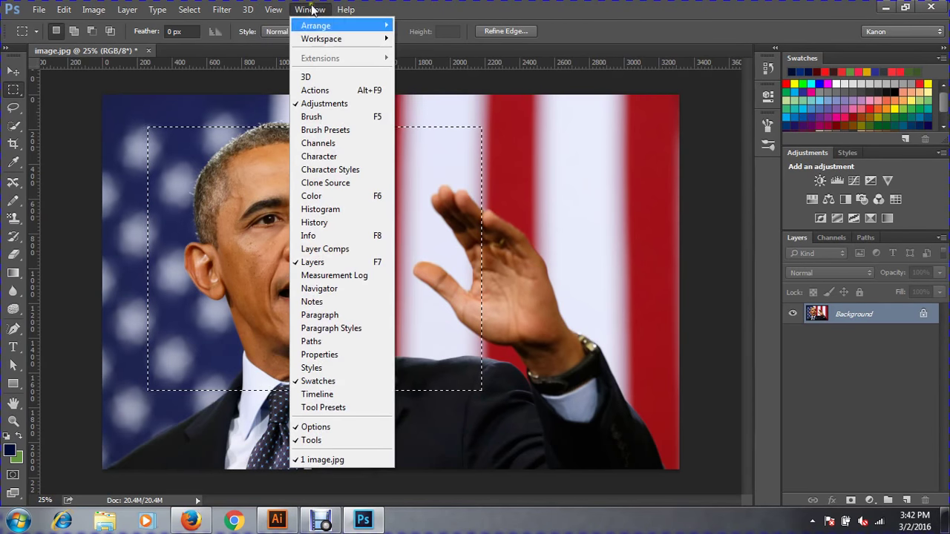
left_click(327, 235)
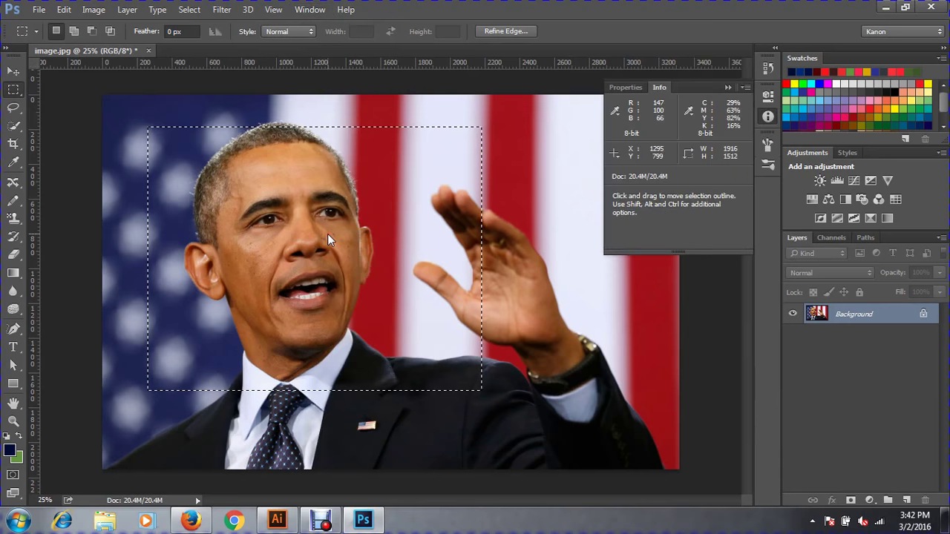
left_click(728, 88)
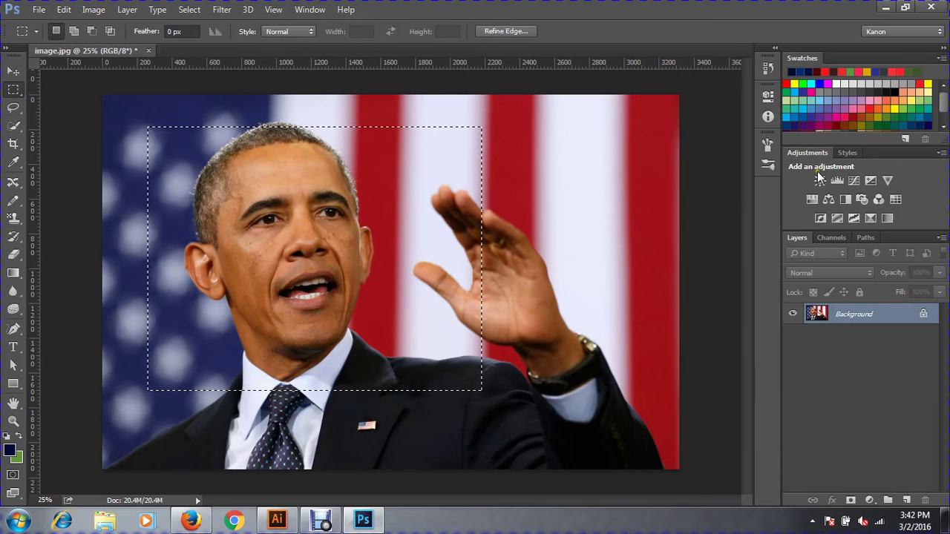
Switch to Essentials and back to Kanon, then clear the rectangular selection
left_click(882, 31)
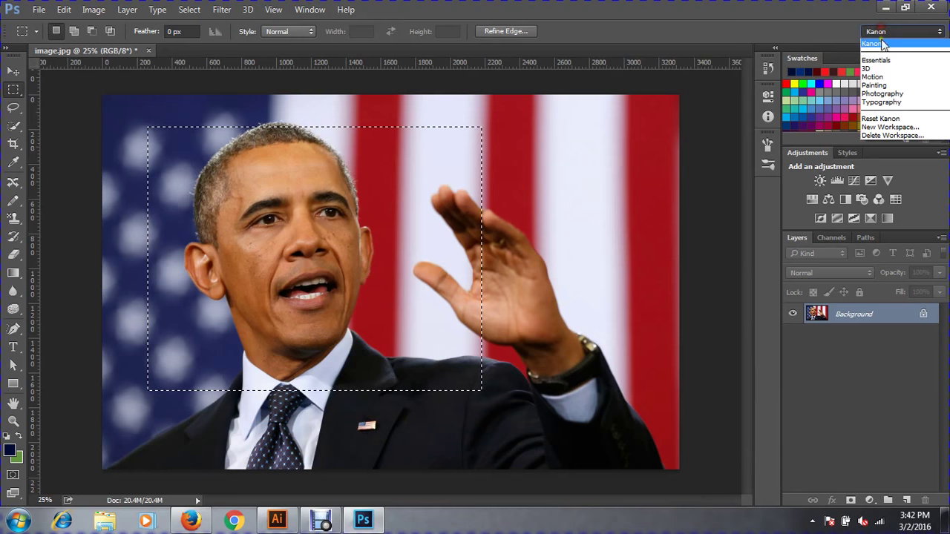
left_click(879, 63)
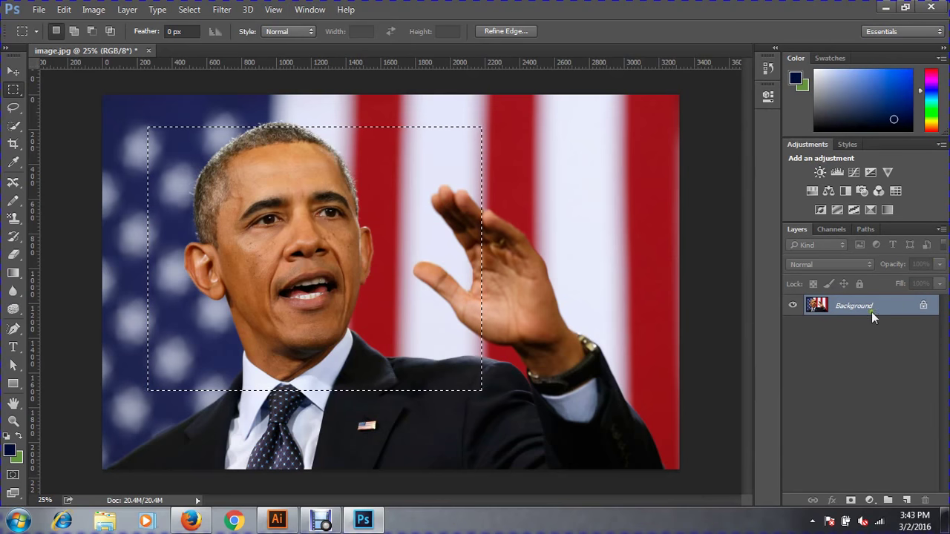
left_click(901, 31)
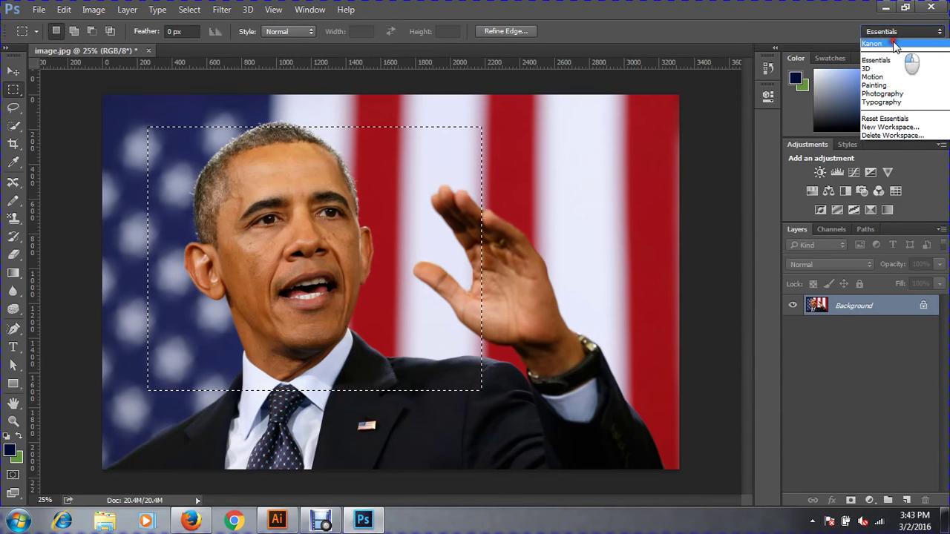
left_click(898, 60)
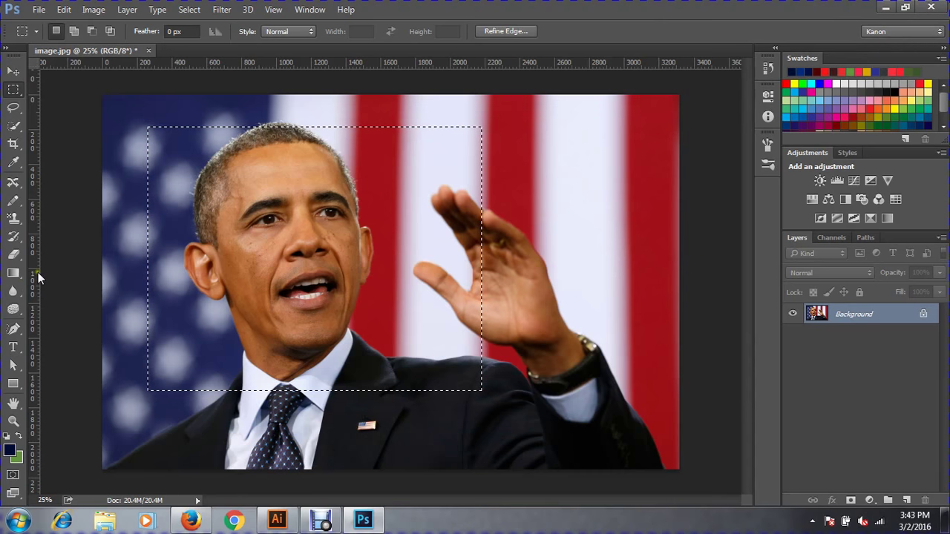
left_click(538, 261)
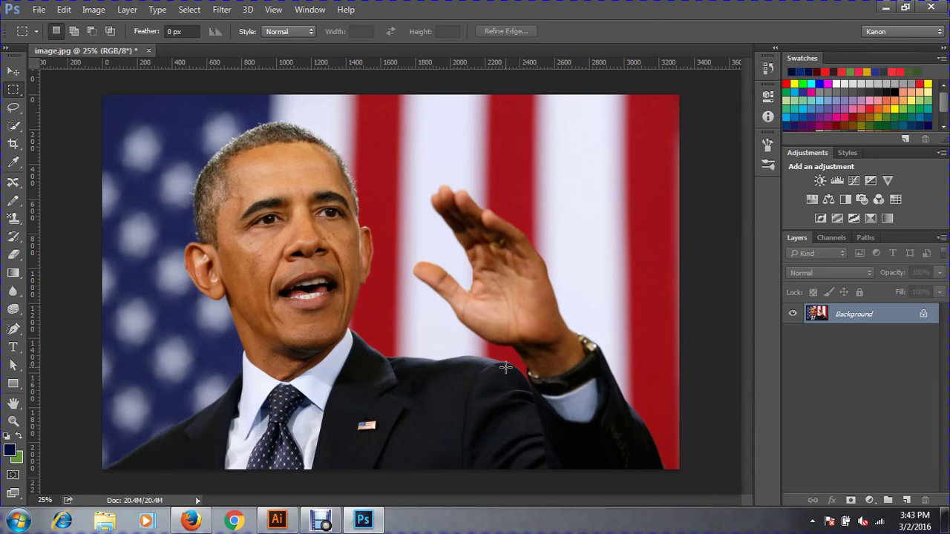
key("alt+BackSpace")
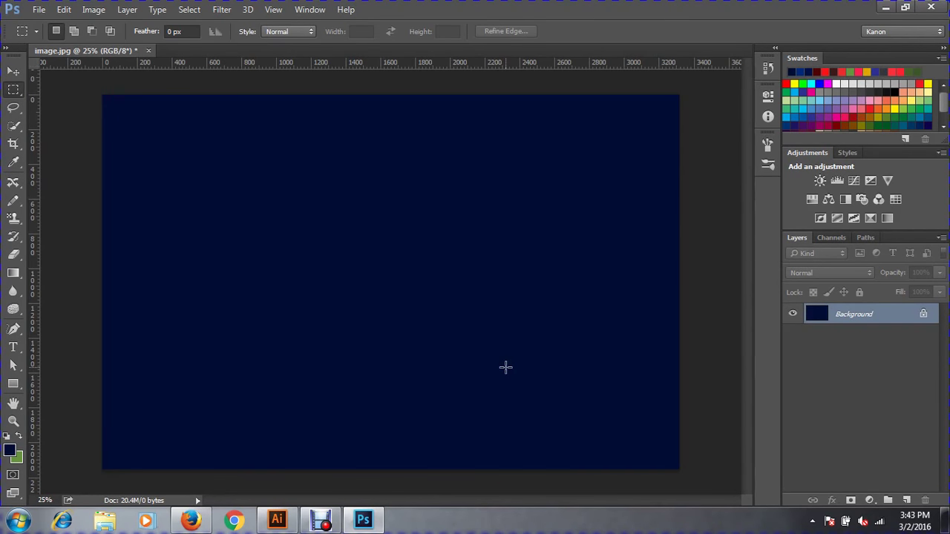
key("ctrl+z")
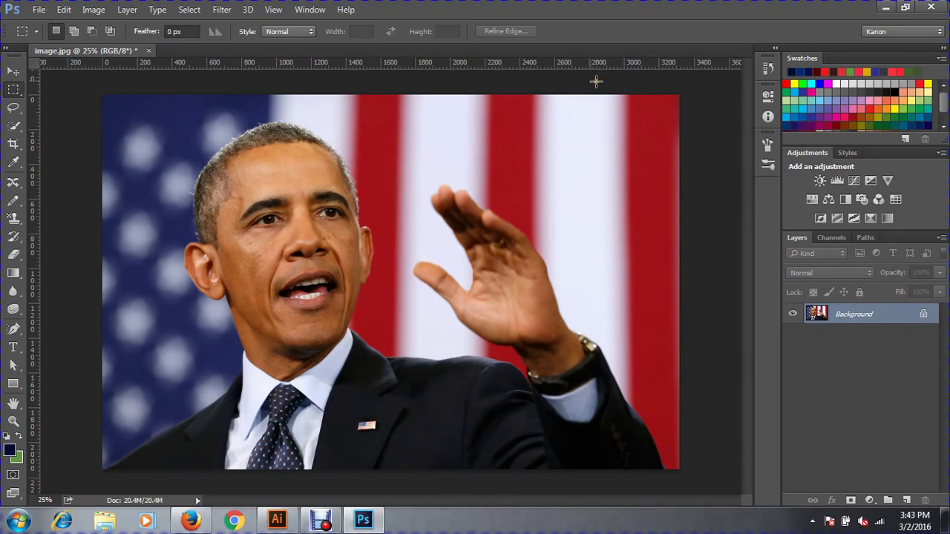
Fill a rectangle at the photo's top-right corner with navy and deselect it
left_click_drag(581, 94, 715, 292)
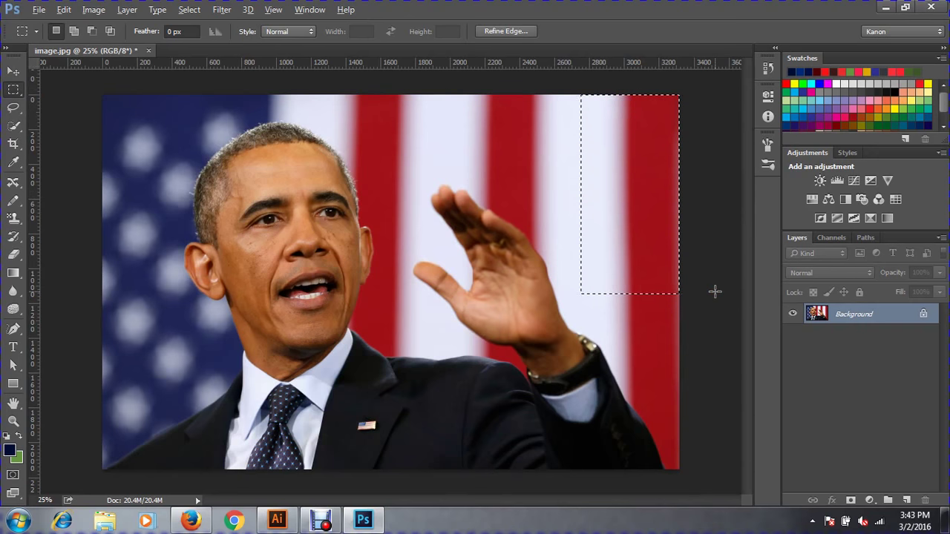
key("alt+BackSpace")
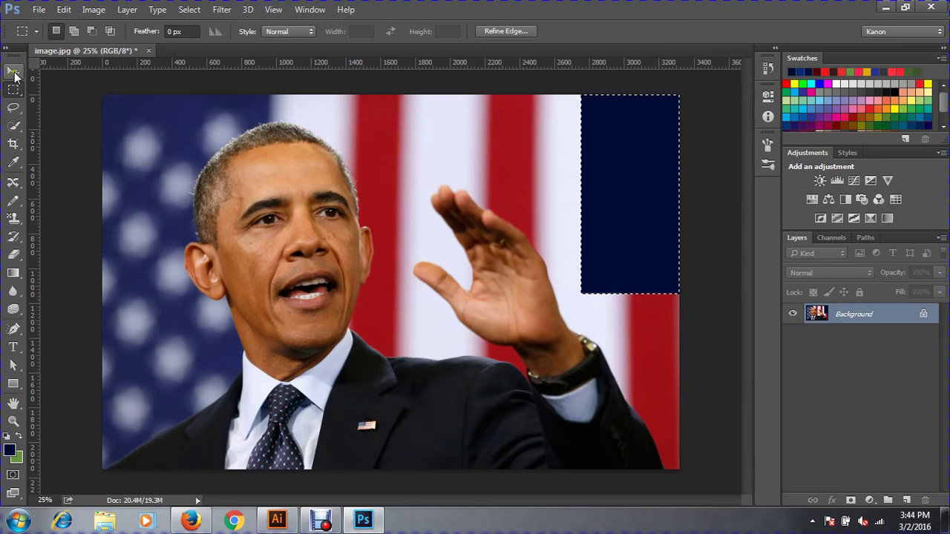
left_click(331, 264)
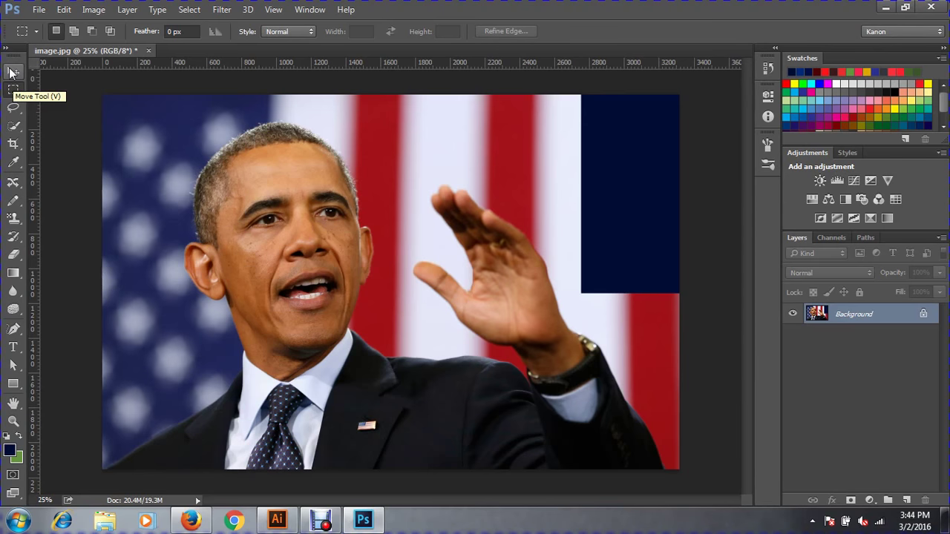
left_click(12, 72)
left_click(635, 204)
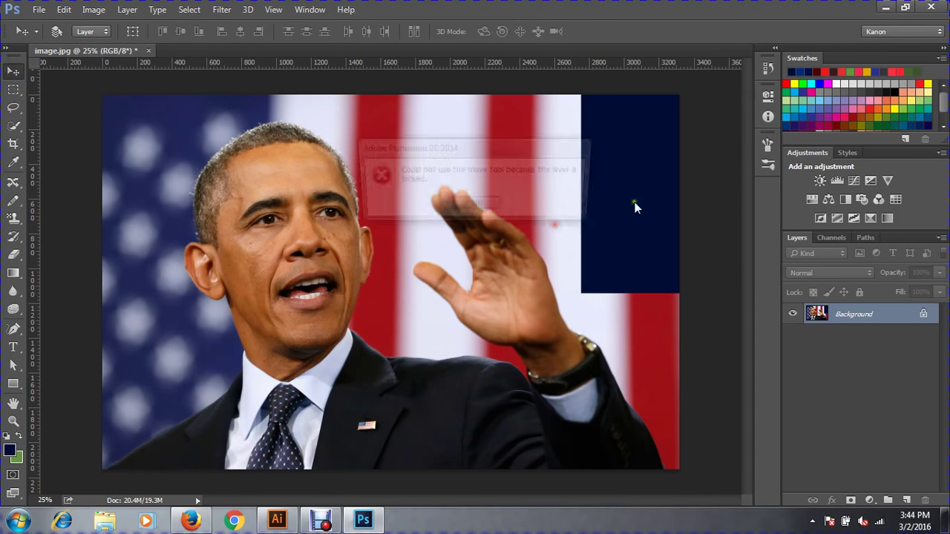
left_click(480, 205)
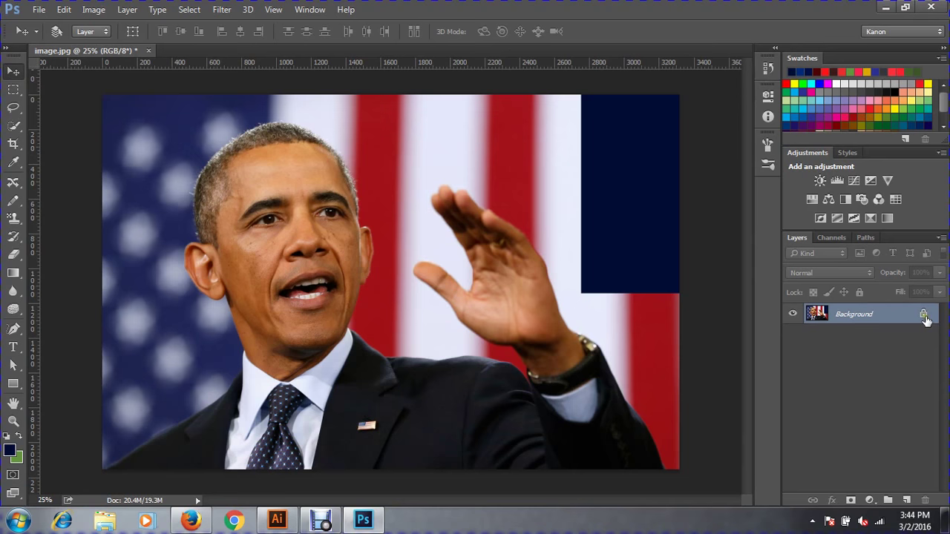
left_click(569, 210)
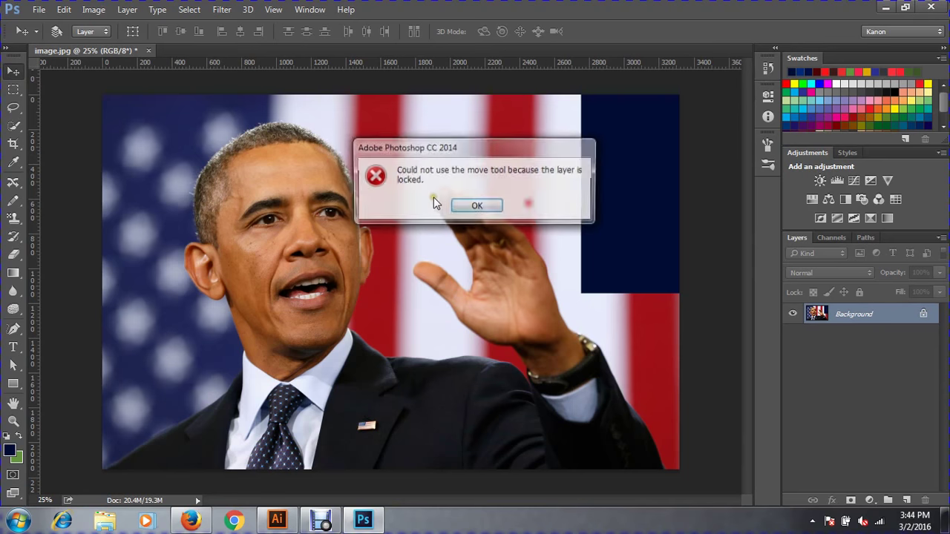
left_click(478, 206)
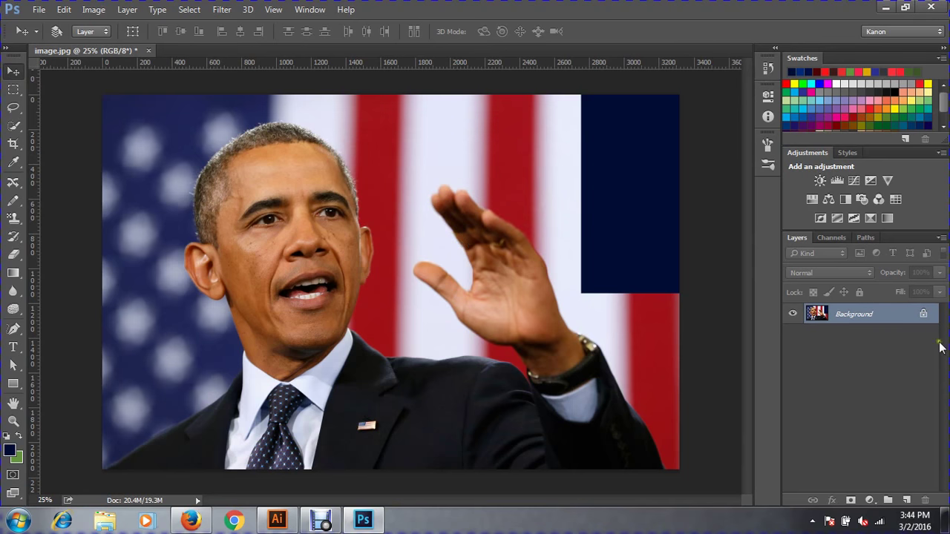
Convert the Background into an unlocked layer named Obama, test-moving it back into place
double_click(891, 317)
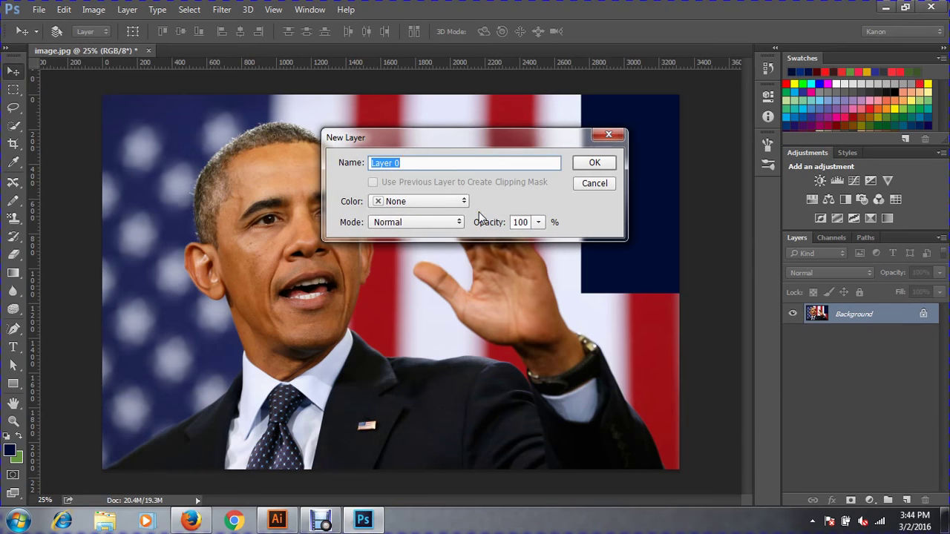
type("Ob")
type("aman")
left_click(592, 163)
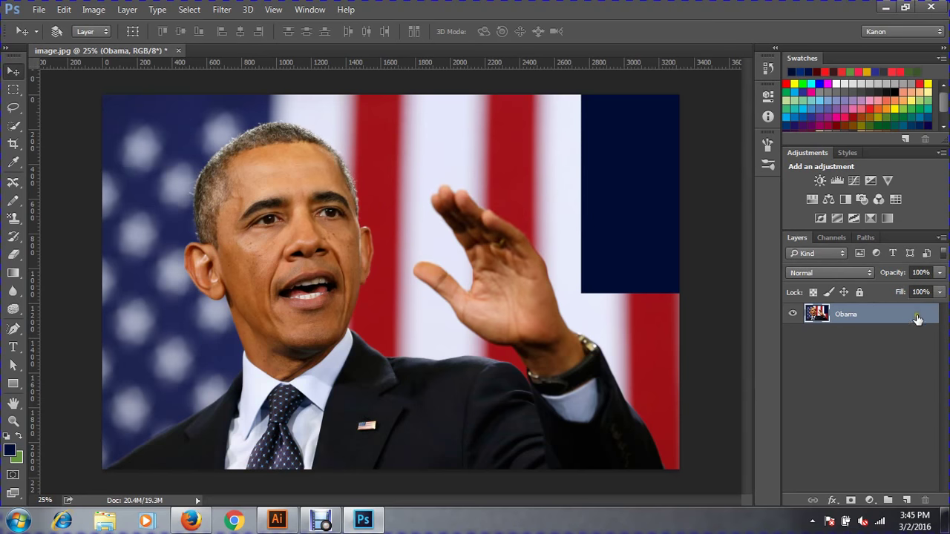
left_click_drag(522, 251, 421, 285)
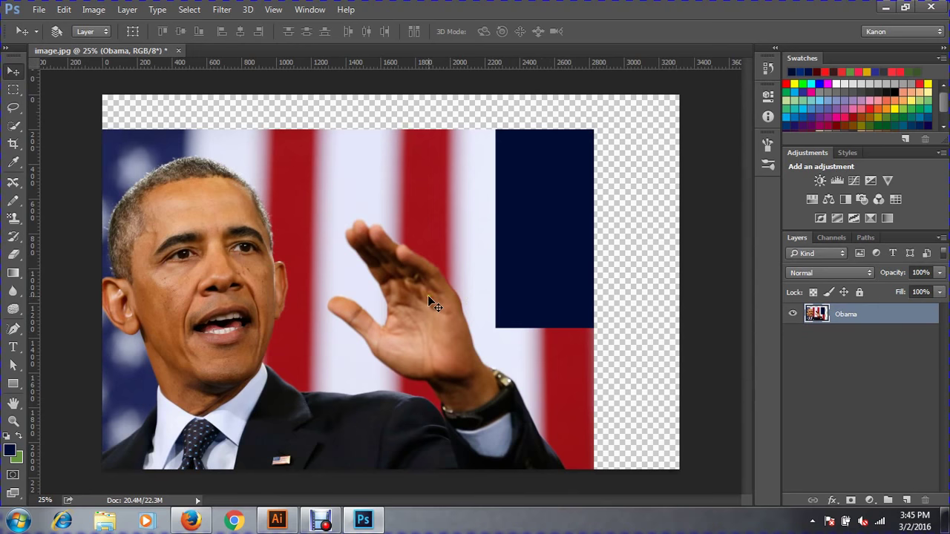
mouse_move(428, 297)
left_mouse_down()
mouse_move(525, 264)
mouse_move(514, 263)
left_mouse_up()
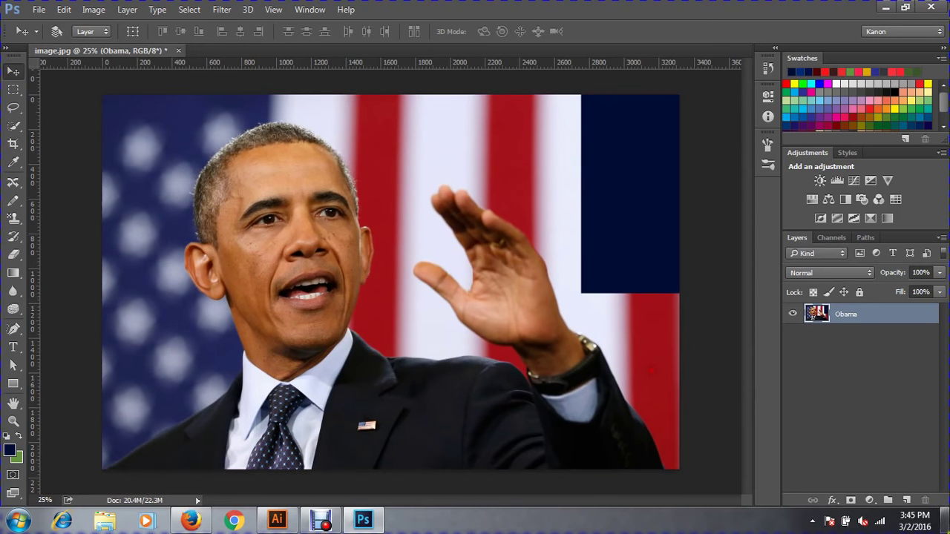
Add a new layer and fill a navy square over the speaker's face
left_click(906, 500)
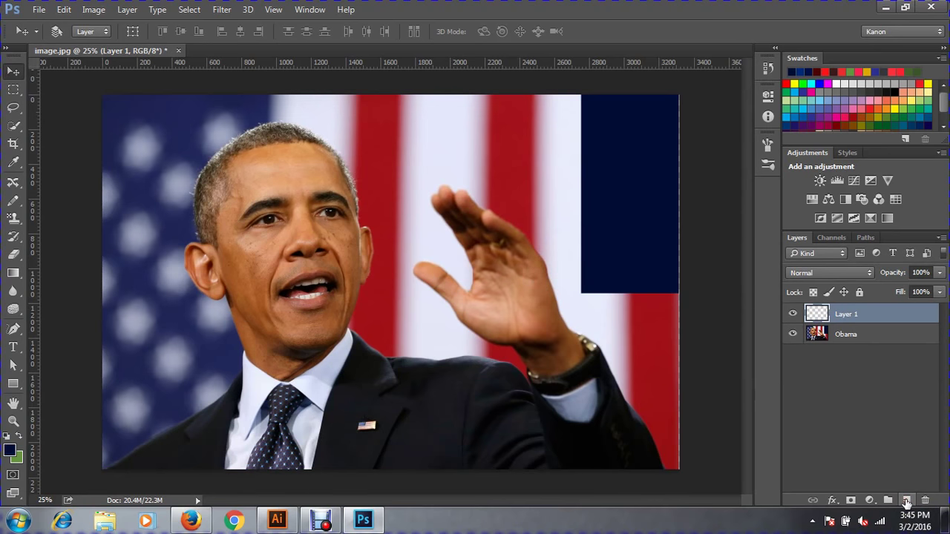
left_click(13, 89)
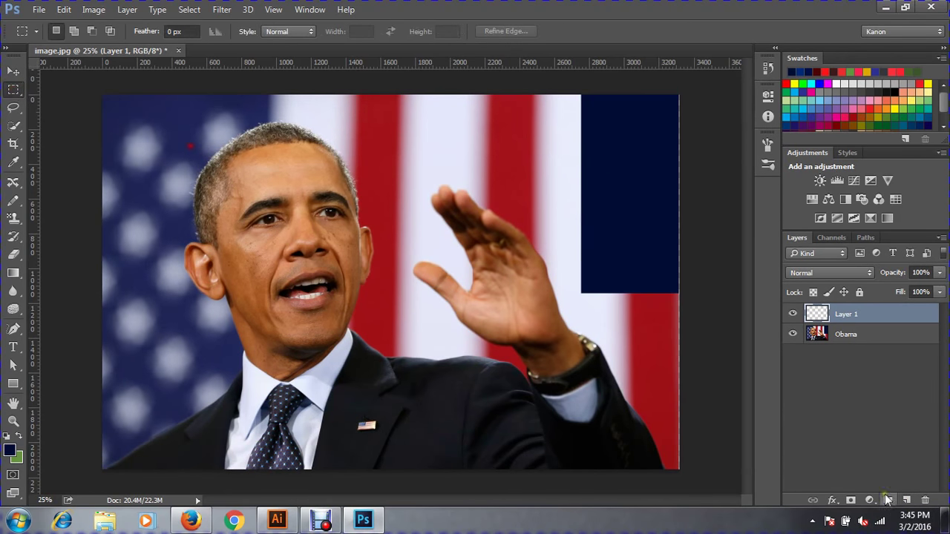
mouse_move(207, 157)
left_mouse_down()
mouse_move(424, 339)
mouse_move(434, 383)
left_mouse_up()
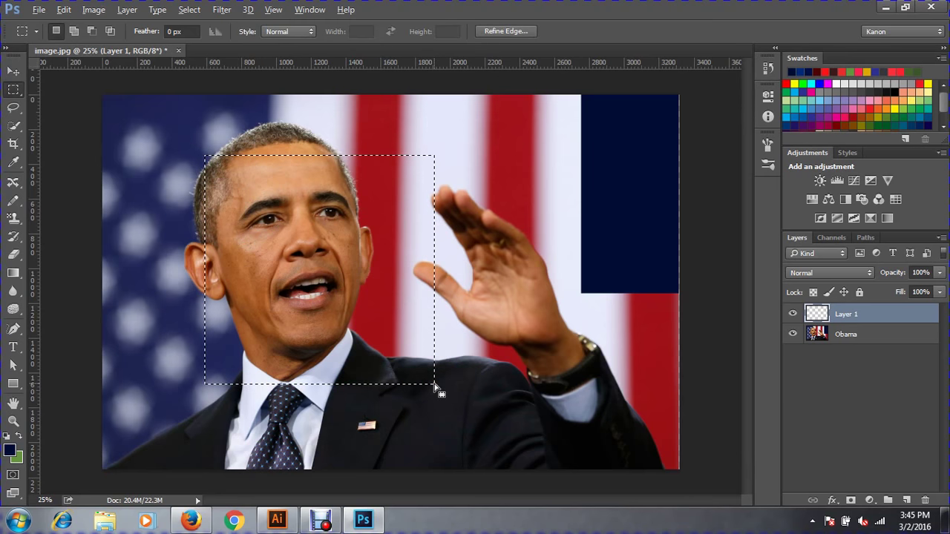
key("alt+BackSpace")
key("ctrl+d")
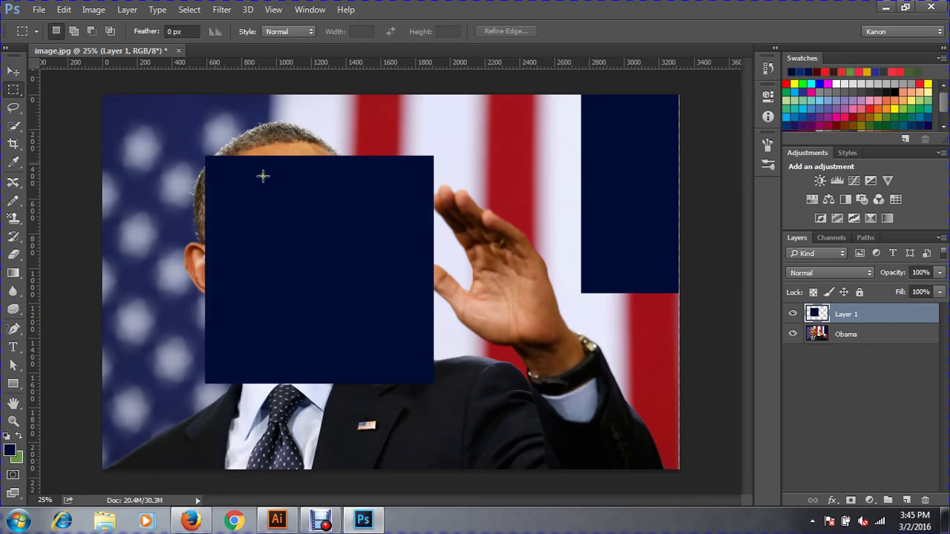
left_click(13, 71)
Drag the navy square right of the face, overlapping the top-right navy block
mouse_move(319, 235)
left_mouse_down()
mouse_move(413, 236)
mouse_move(366, 244)
left_mouse_up()
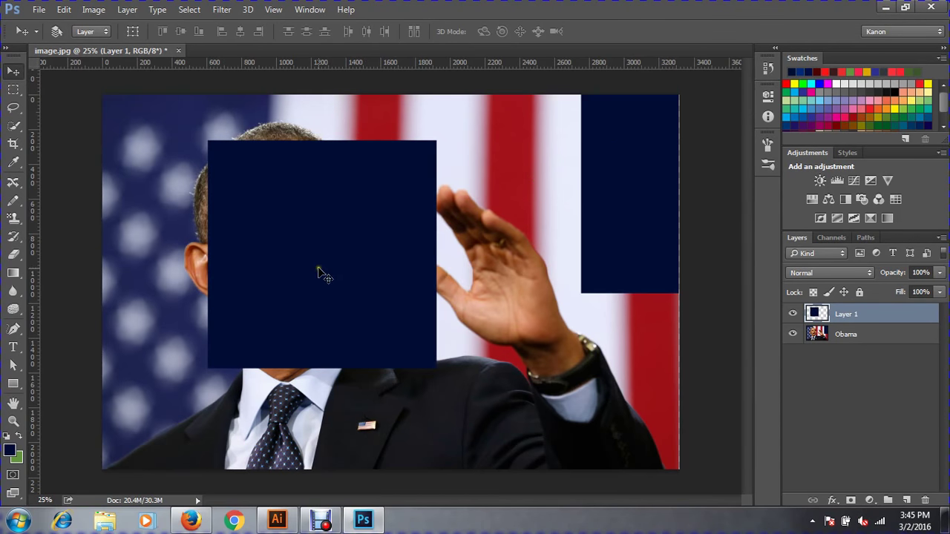
left_click_drag(321, 269, 562, 238)
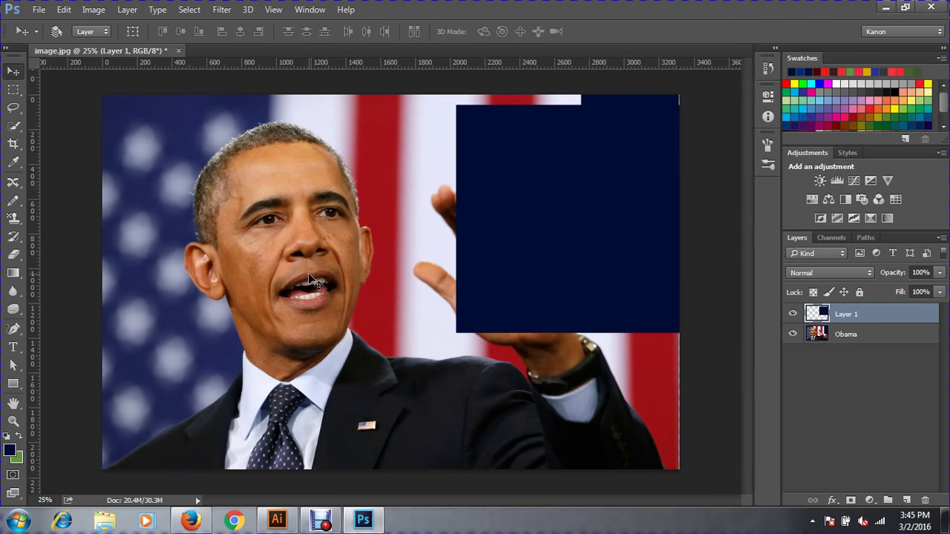
left_click_drag(340, 257, 263, 218)
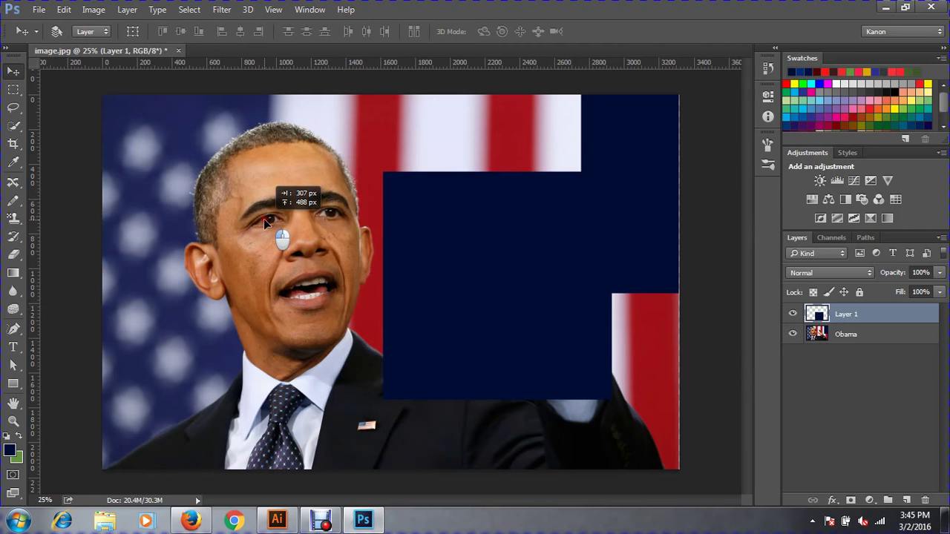
mouse_move(279, 206)
left_mouse_down()
mouse_move(252, 266)
mouse_move(261, 230)
left_mouse_up()
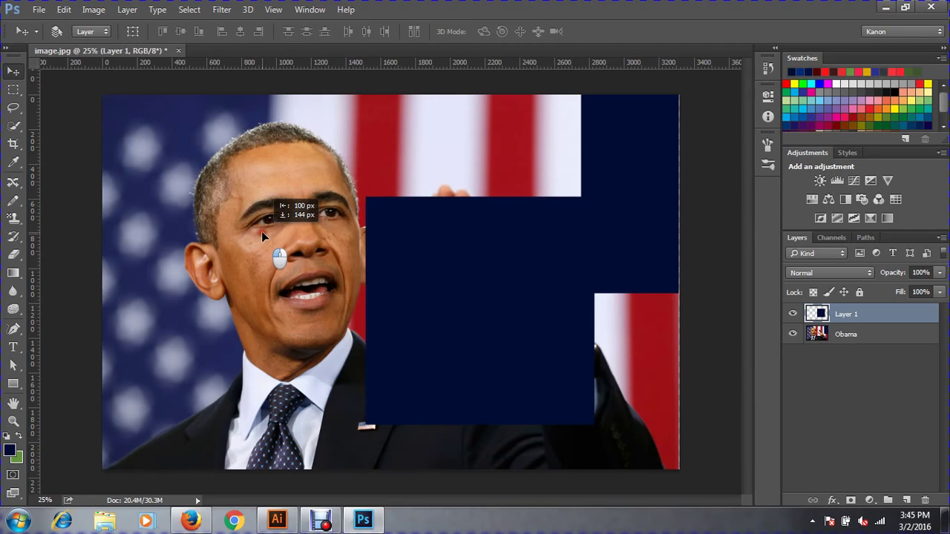
Make the Obama layer active and delete Layer 1 holding the navy square
left_click(861, 336)
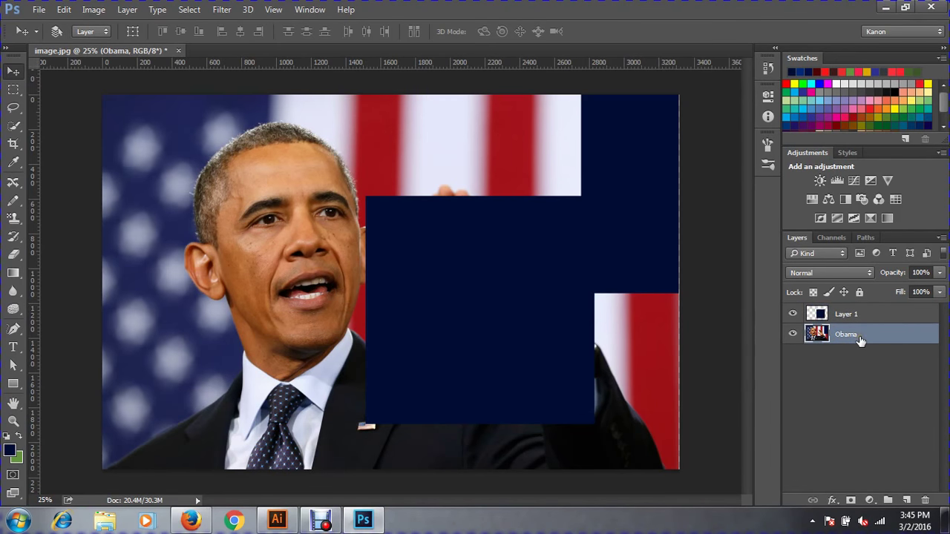
mouse_move(233, 291)
left_mouse_down()
mouse_move(523, 313)
mouse_move(512, 276)
mouse_move(514, 291)
left_mouse_up()
left_click(13, 90)
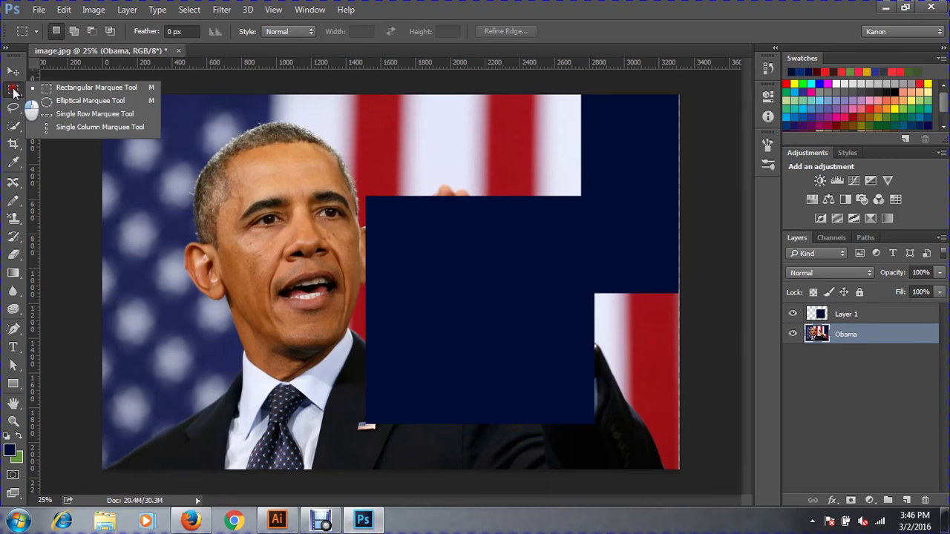
left_click(76, 88)
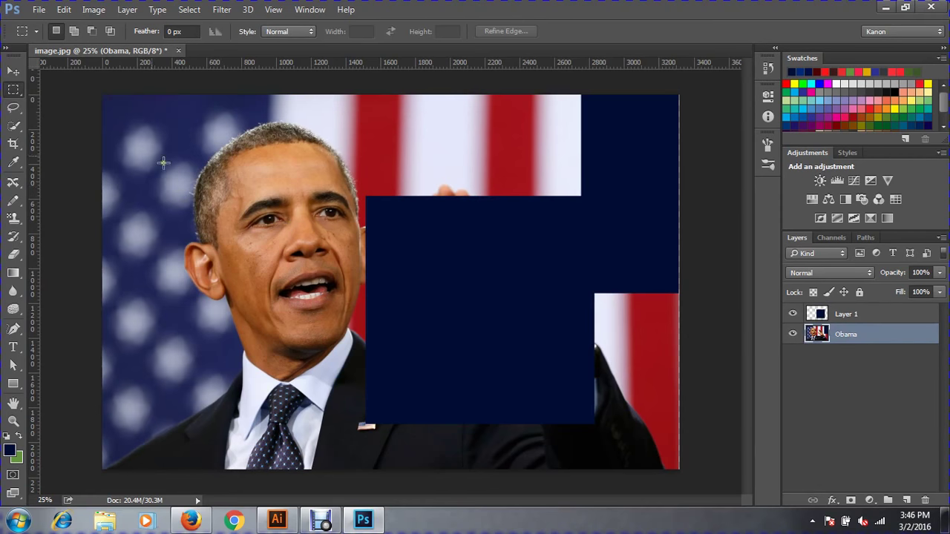
mouse_move(150, 154)
left_mouse_down()
mouse_move(459, 414)
mouse_move(444, 376)
left_mouse_up()
left_click_drag(879, 318, 924, 500)
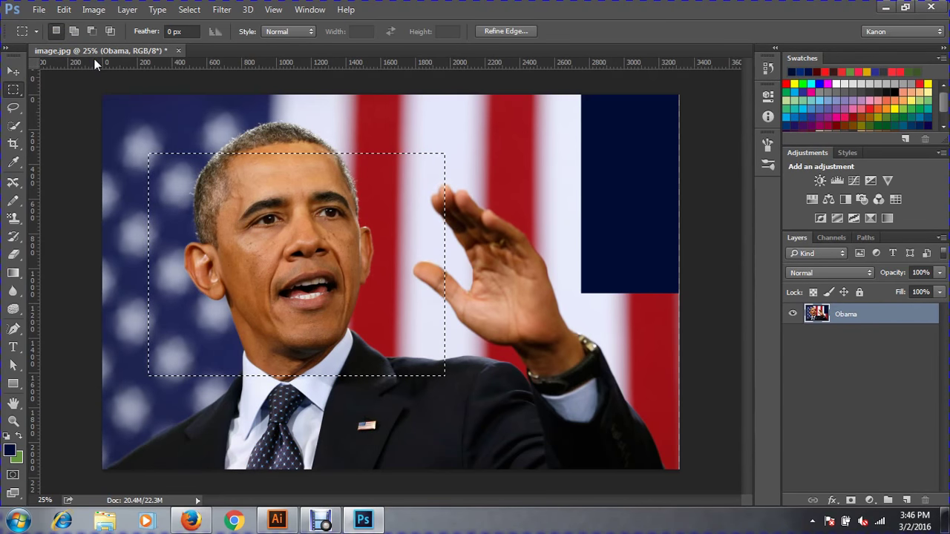
Draw a rectangular marquee selection framing the speaker's face
left_click_drag(497, 139, 675, 354)
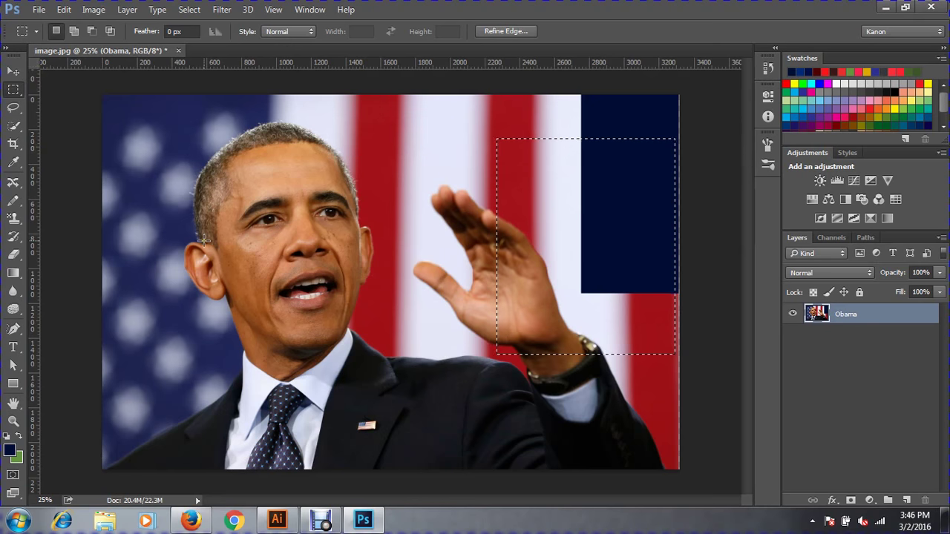
left_click_drag(134, 125, 334, 319)
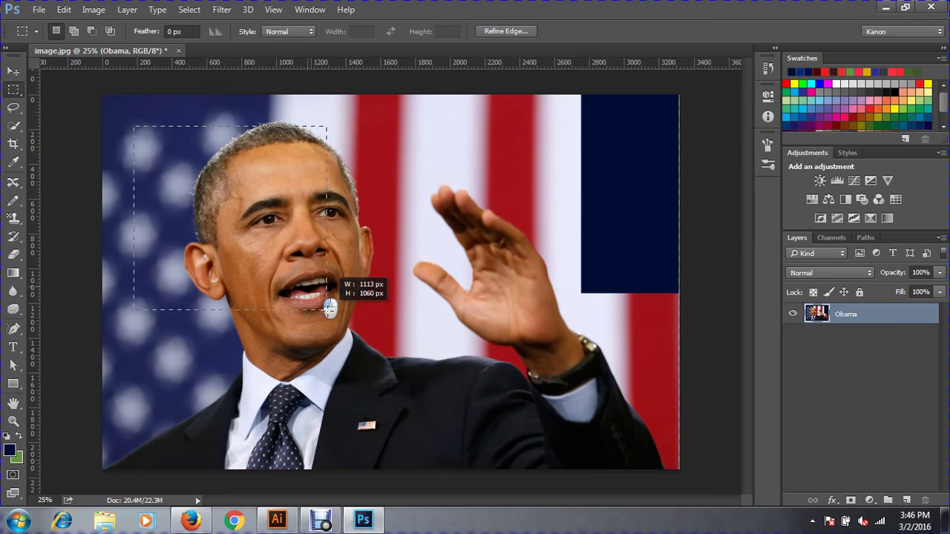
left_click(365, 178)
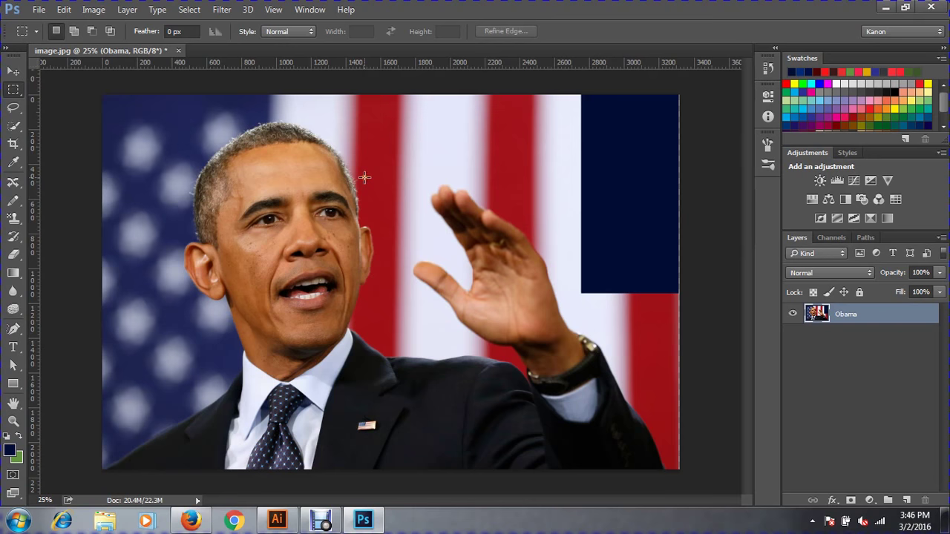
left_click_drag(138, 113, 392, 342)
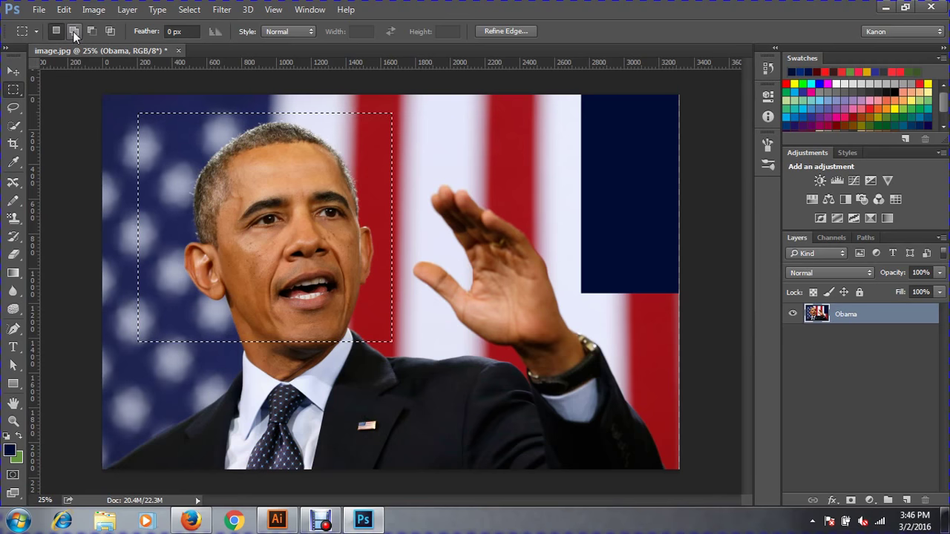
Add rectangles right of and below the face, covering the hand and suit
left_click(72, 32)
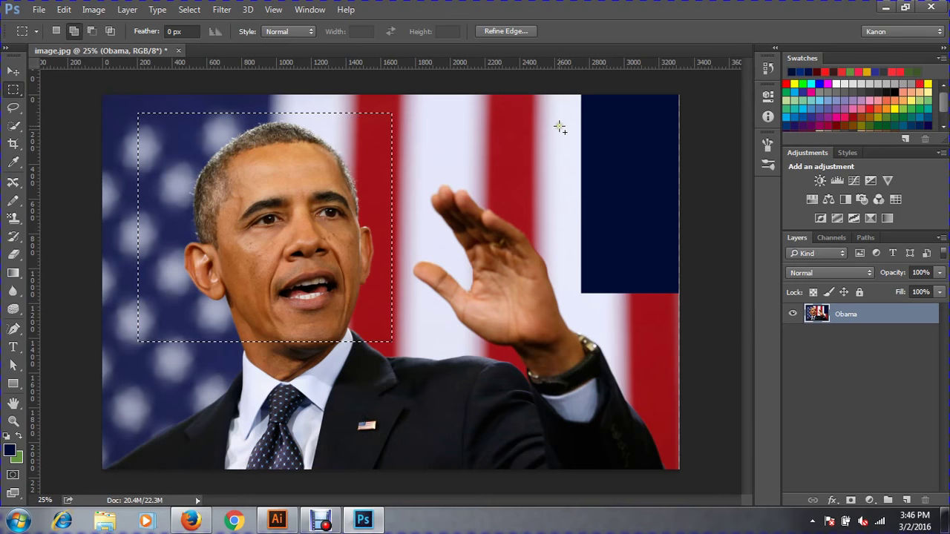
left_click_drag(560, 126, 391, 275)
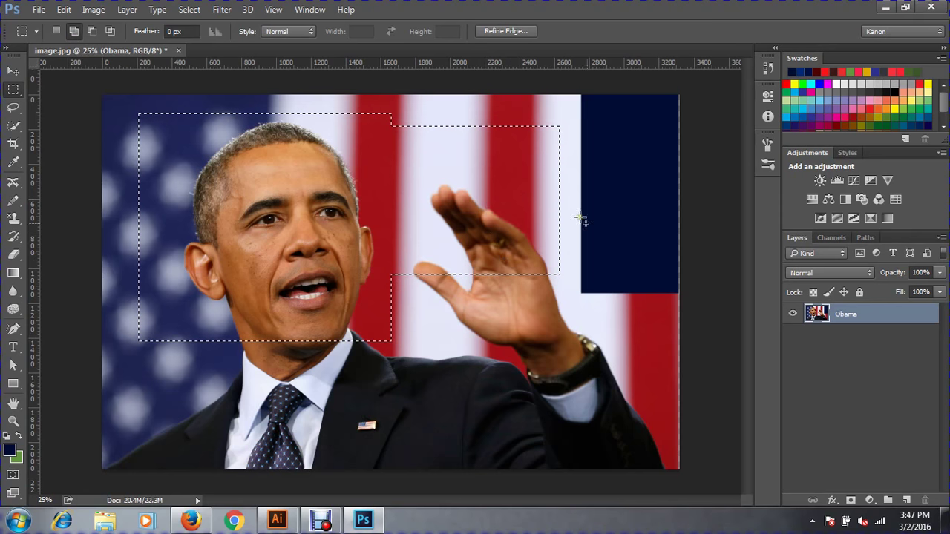
mouse_move(605, 312)
left_mouse_down()
mouse_move(455, 342)
mouse_move(350, 170)
left_mouse_up()
key("Escape")
mouse_move(638, 406)
left_mouse_down()
mouse_move(412, 364)
mouse_move(243, 236)
left_mouse_up()
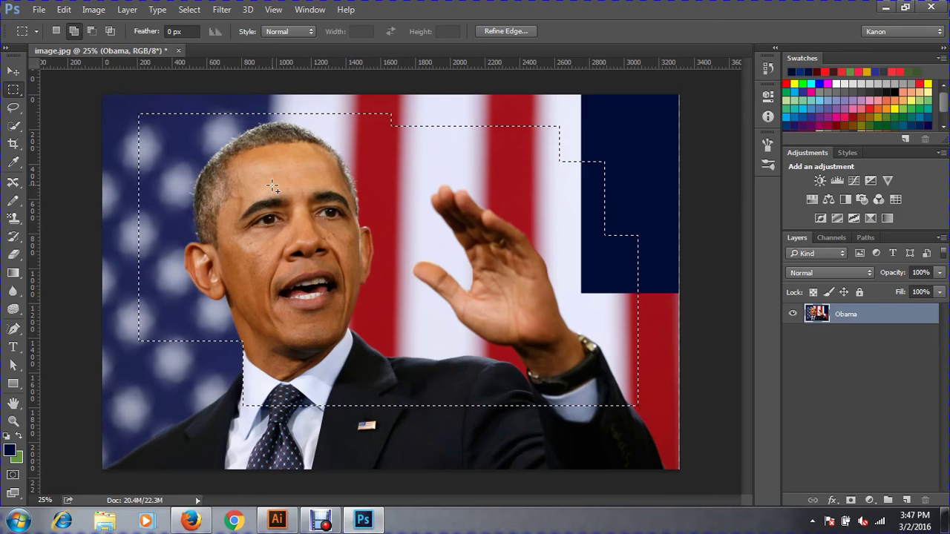
Subtract two rectangles from the right-hand area of the selection
left_click(95, 31)
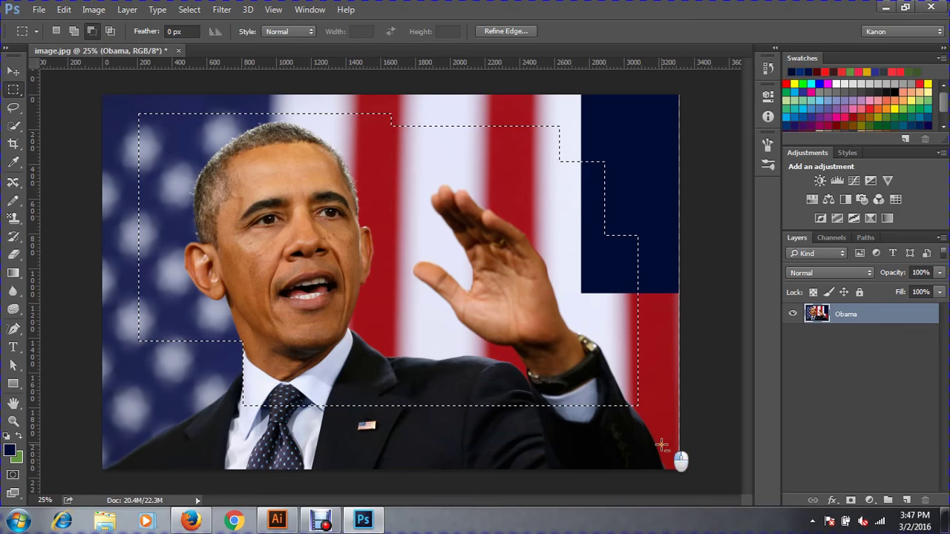
mouse_move(661, 445)
left_mouse_down()
mouse_move(525, 290)
mouse_move(420, 143)
left_mouse_up()
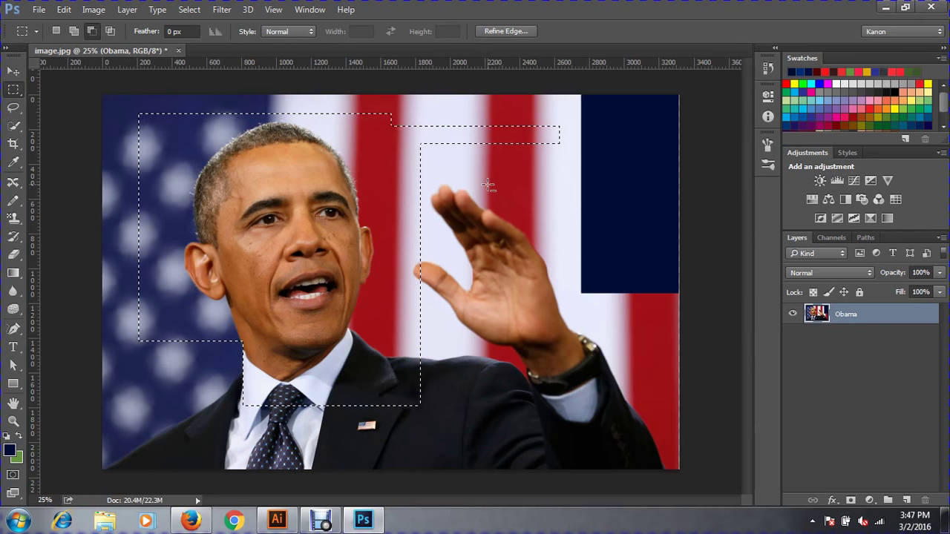
mouse_move(638, 347)
left_mouse_down()
mouse_move(460, 127)
mouse_move(420, 100)
left_mouse_up()
Intersect the selection with a rectangle over the face, leaving a tall strip
left_click_drag(613, 386, 308, 158)
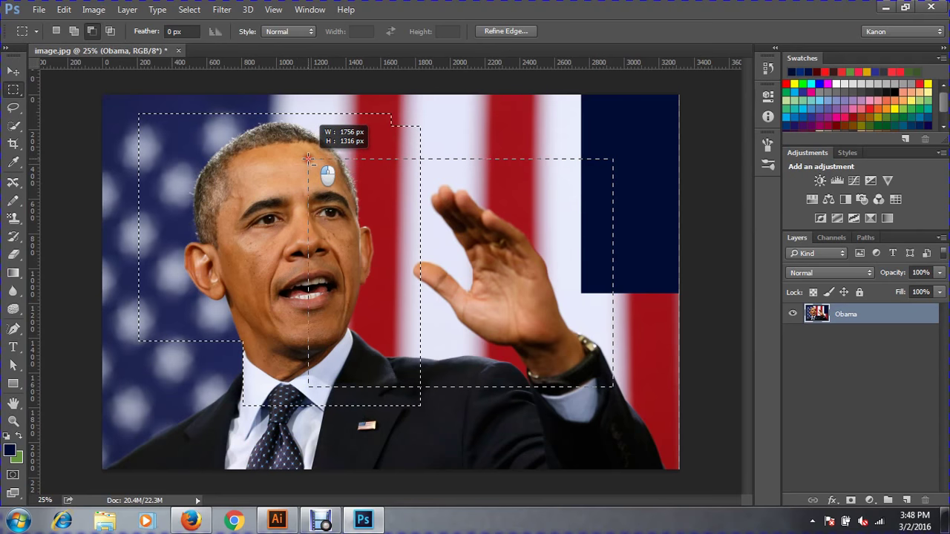
key("Escape")
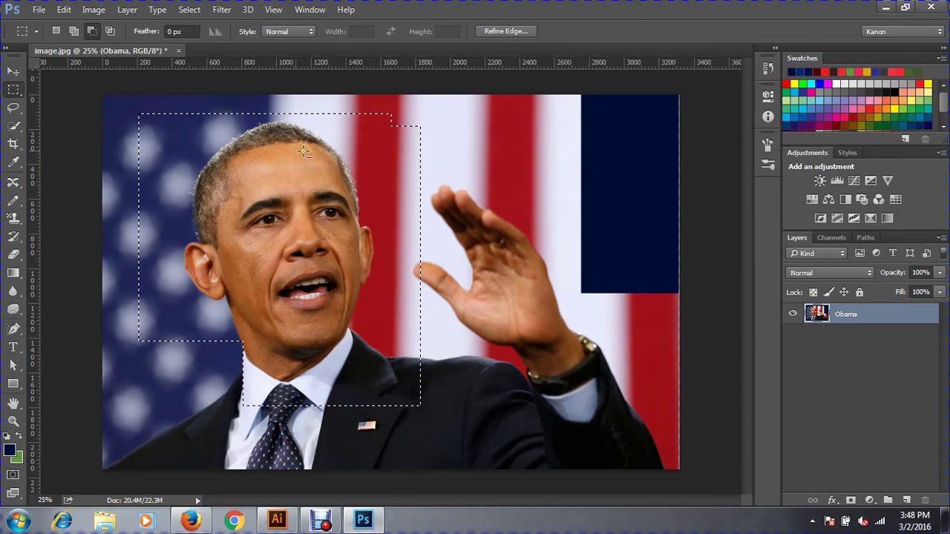
left_click(110, 31)
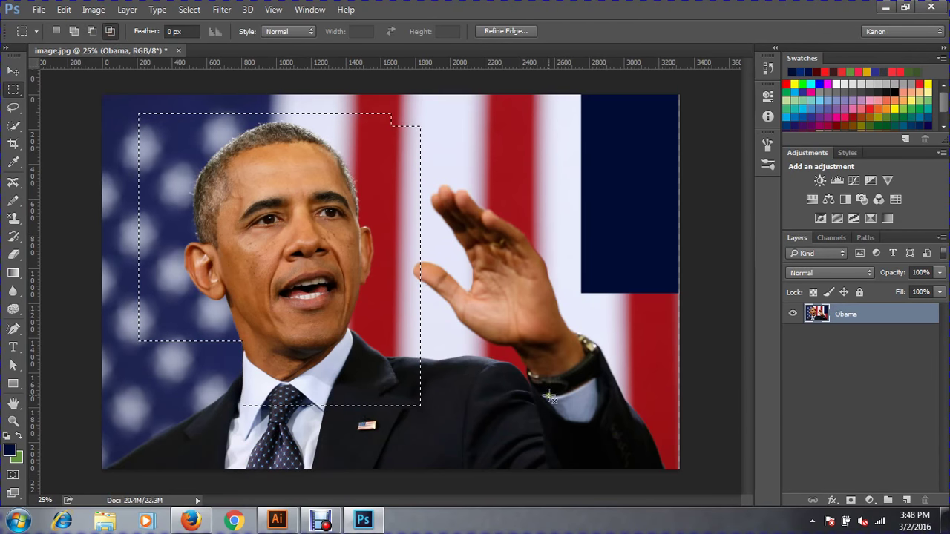
left_click_drag(549, 395, 310, 151)
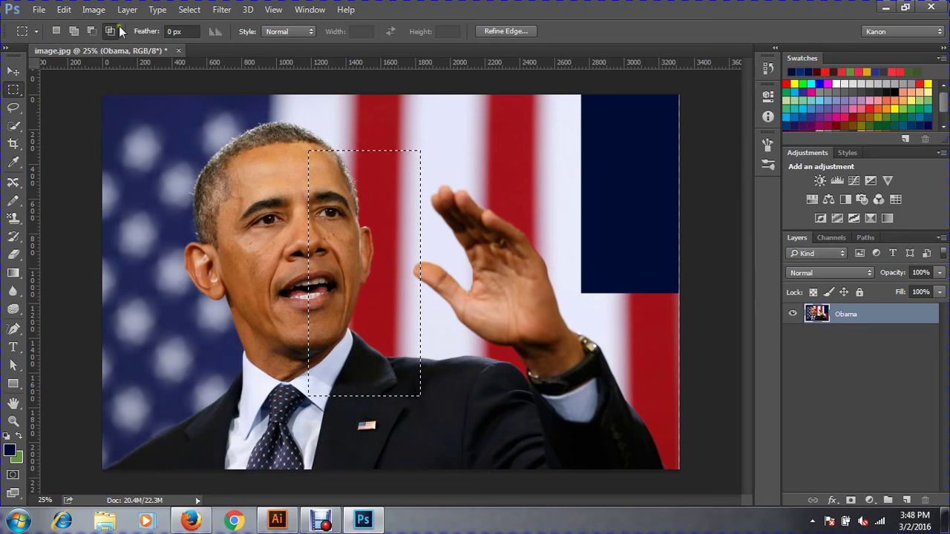
Draw a fresh large rectangle selection, then Shift-add a rectangle reaching toward the navy block
left_click(56, 30)
mouse_move(152, 120)
left_mouse_down()
mouse_move(512, 397)
mouse_move(441, 402)
left_mouse_up()
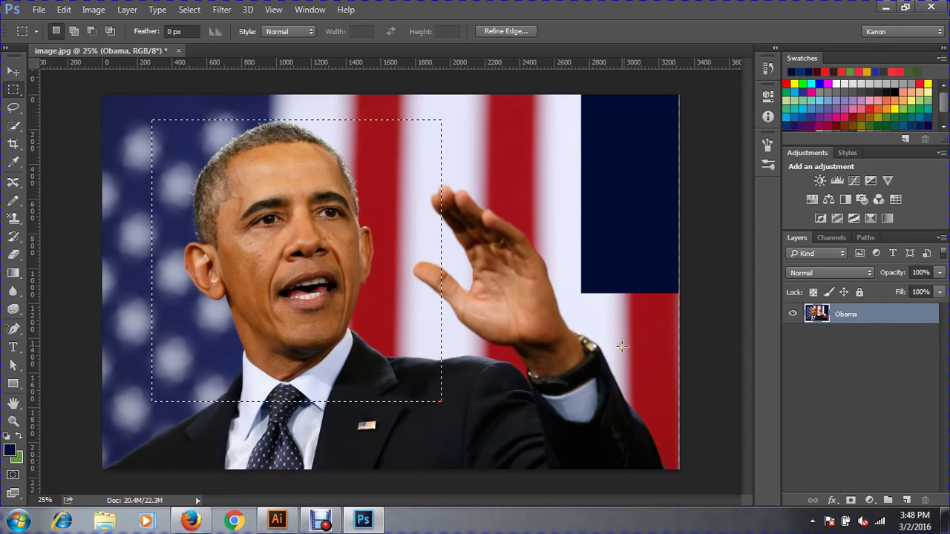
left_click(58, 30)
key("shift")
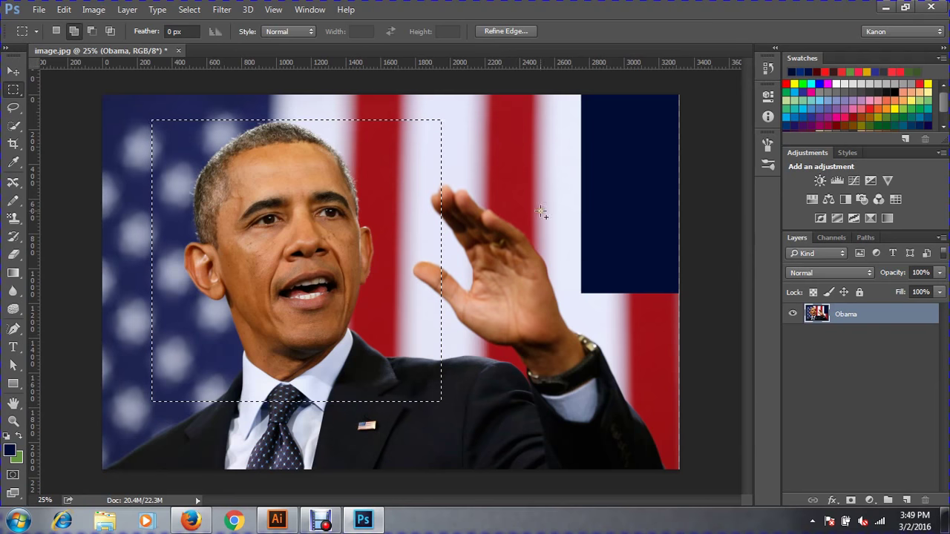
left_click_drag(590, 350, 295, 174)
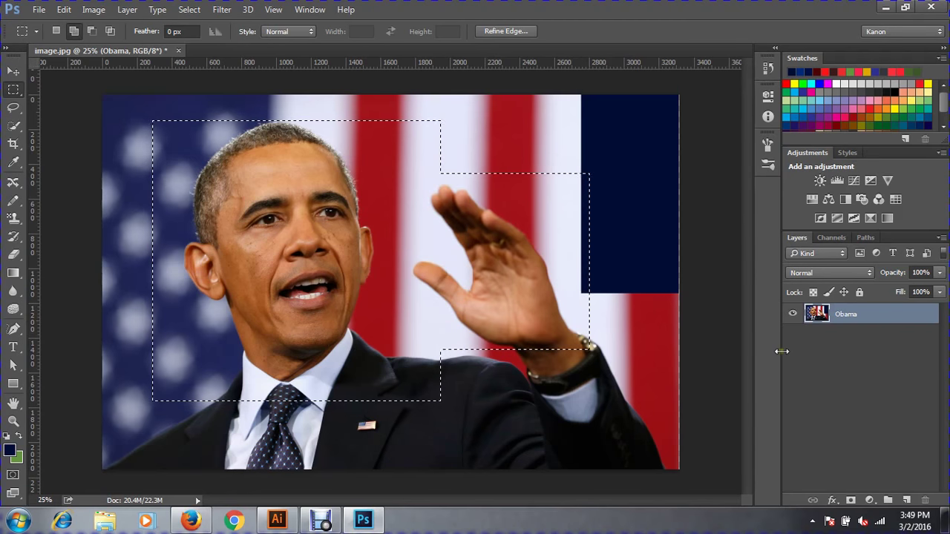
Alt-subtract the selection's right part, then Shift+Alt-intersect to keep only the area beside the hand
key("alt")
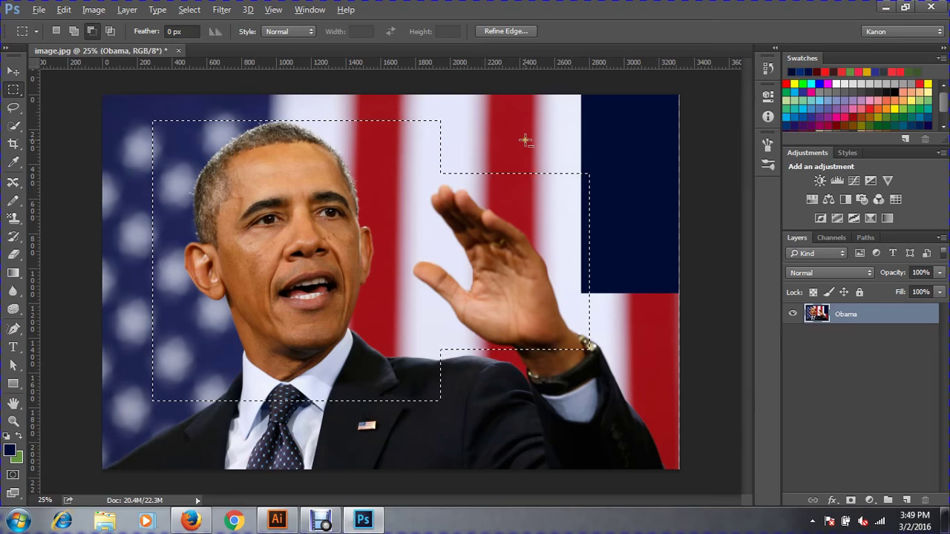
left_click_drag(472, 144, 651, 454)
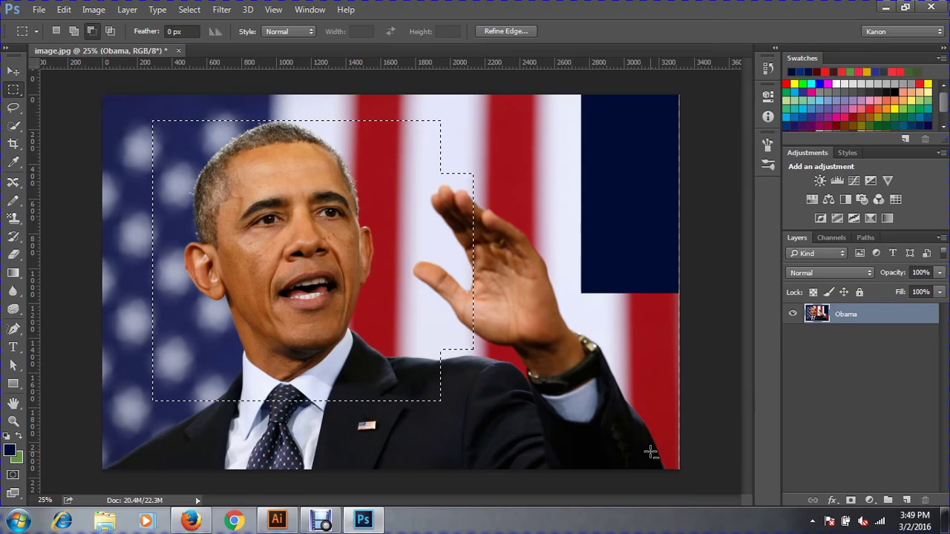
key("shift+alt")
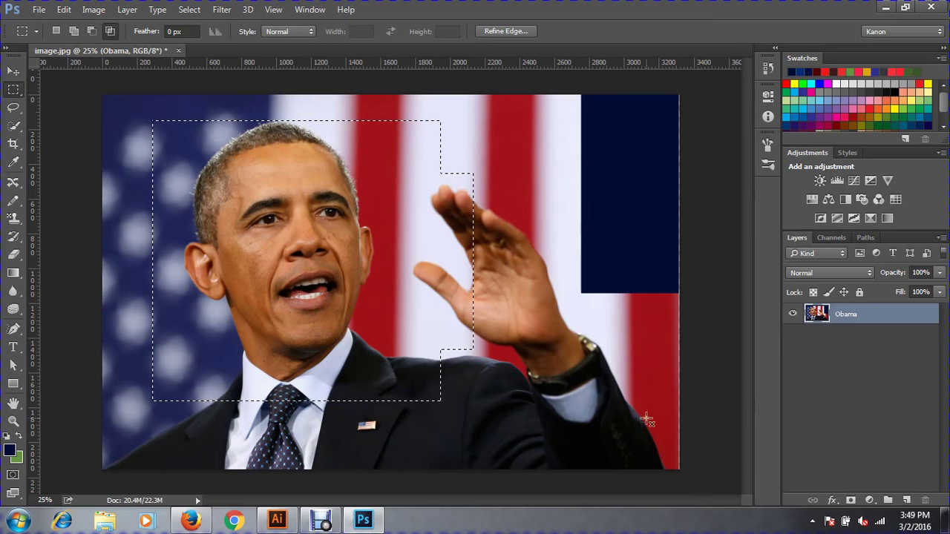
left_click_drag(525, 384, 387, 239)
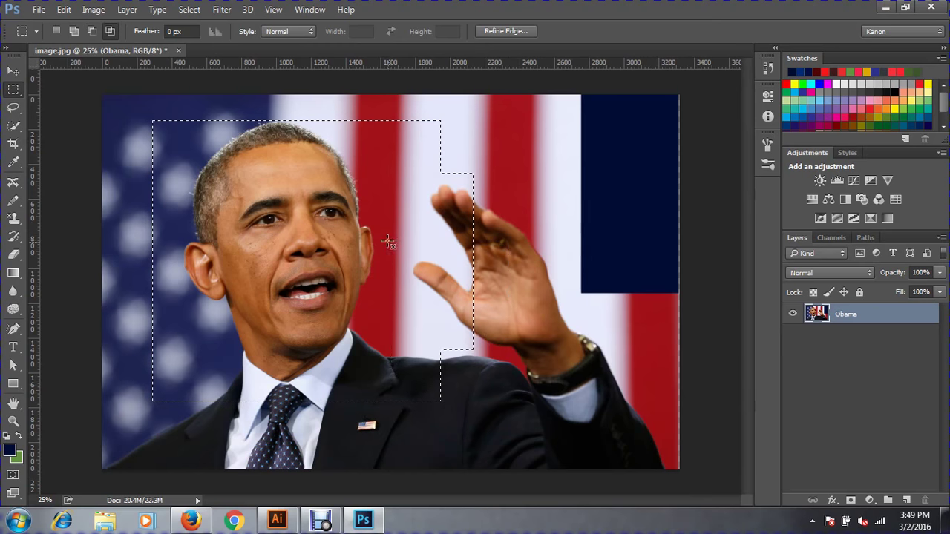
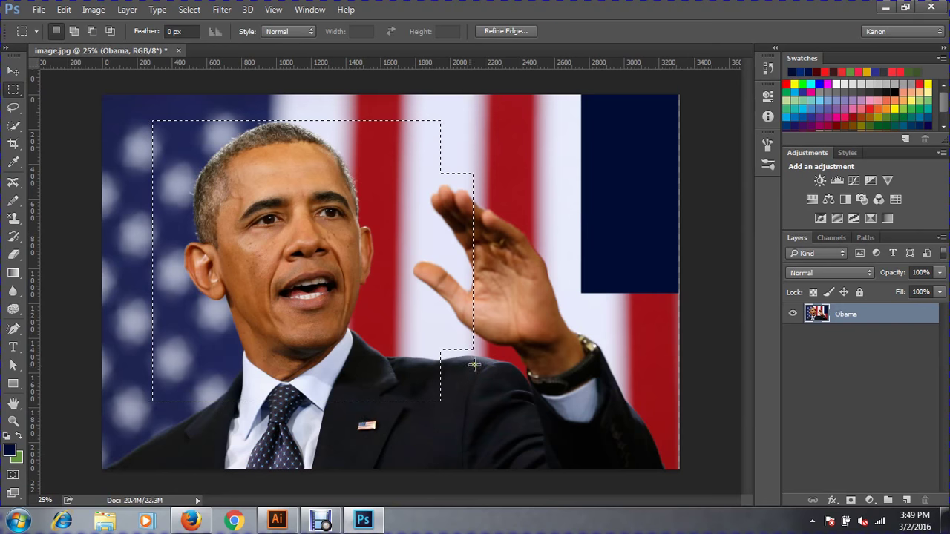
Subtract the right strip and leftover corner, leaving a rectangle, then move it over the raised hand
key("alt")
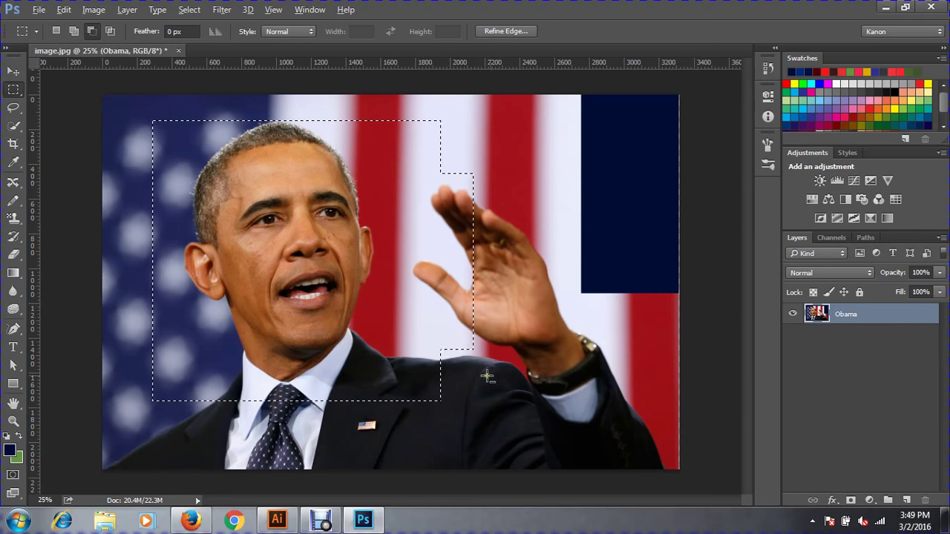
left_click_drag(509, 383, 415, 92)
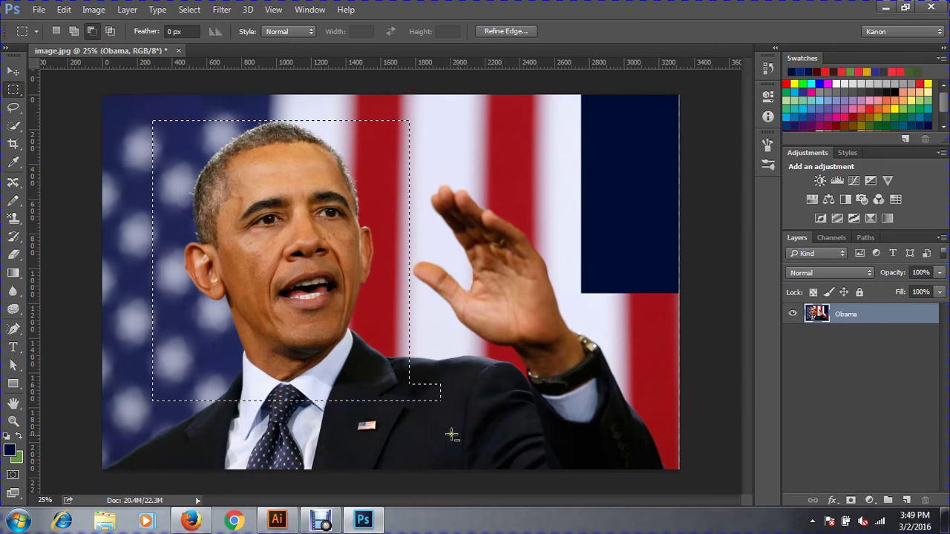
left_click_drag(474, 435, 409, 334)
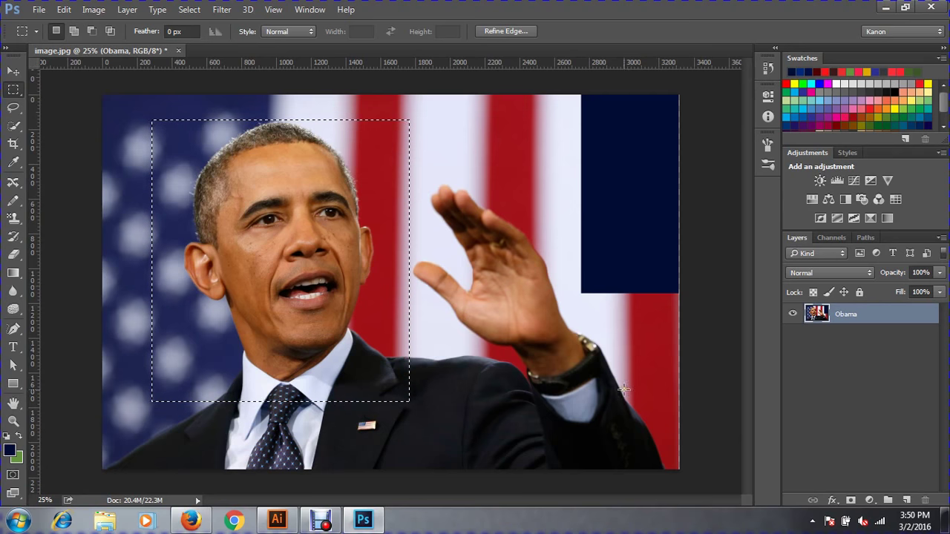
left_click(13, 90)
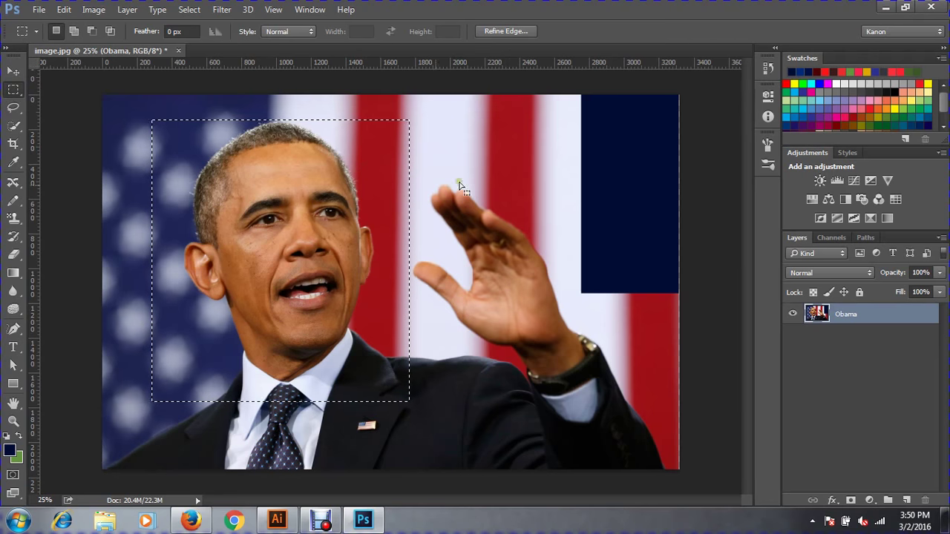
left_click_drag(349, 198, 571, 228)
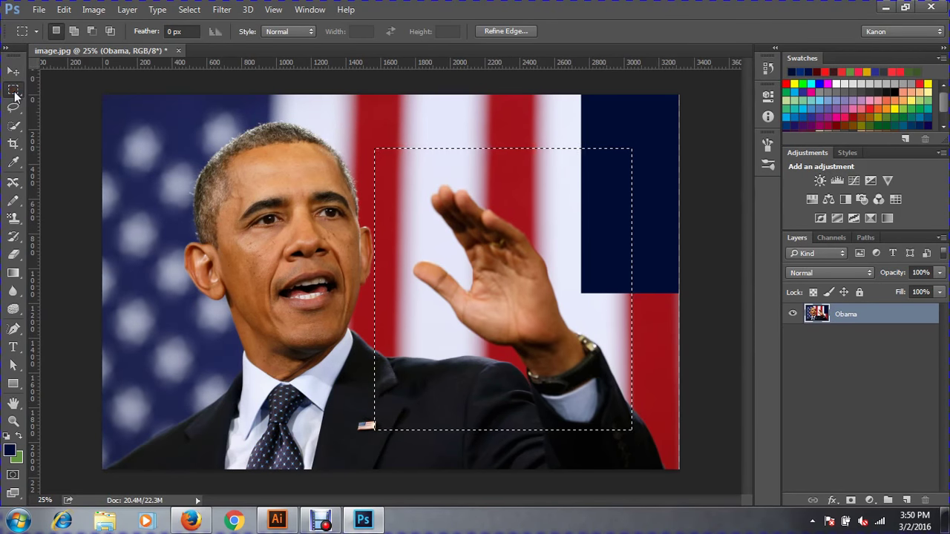
Move the selection back over the face, test-move the face pixels, then undo that move
left_click_drag(580, 224, 344, 192)
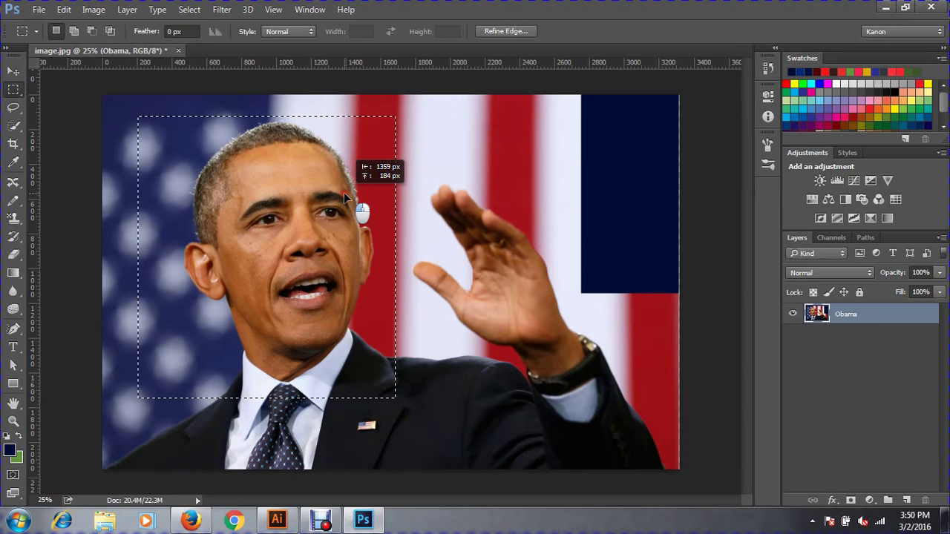
left_click_drag(344, 192, 343, 192)
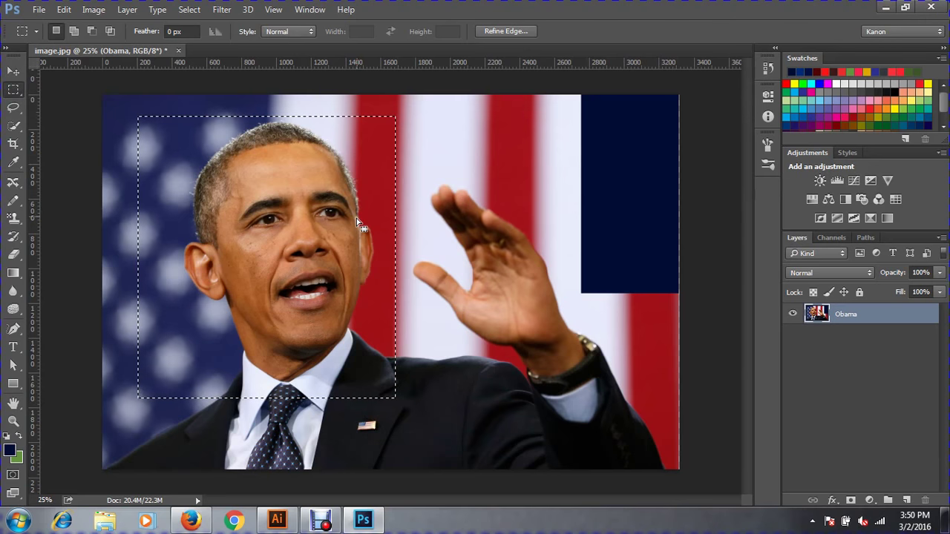
left_click(12, 71)
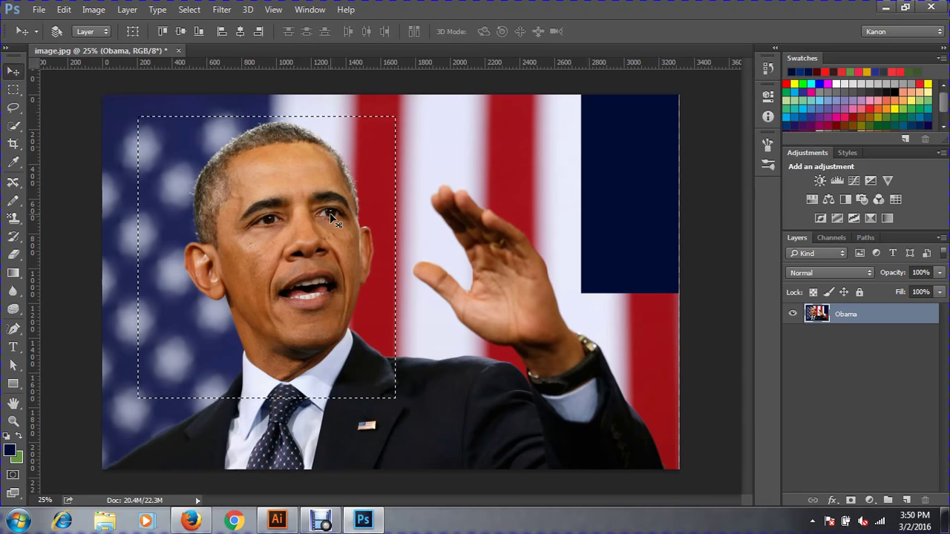
left_click_drag(331, 217, 493, 228)
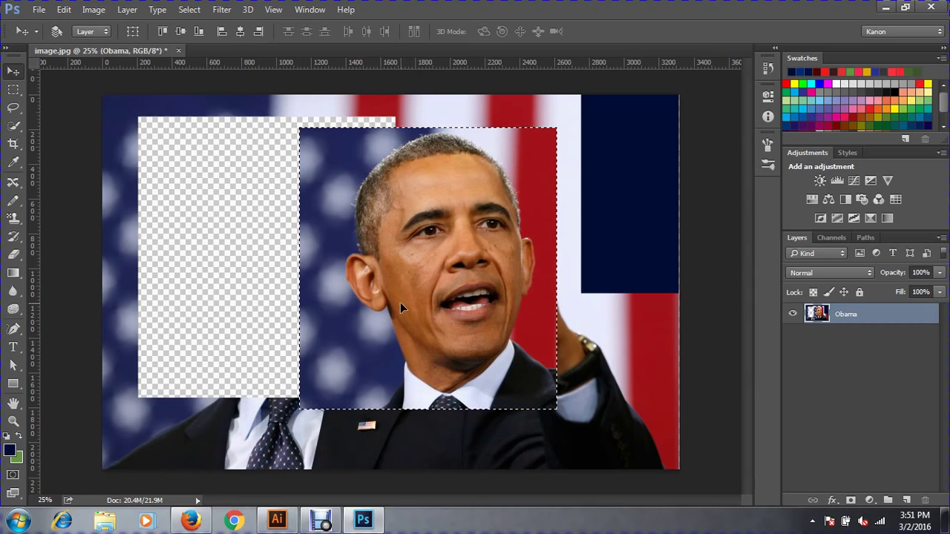
key("ctrl+z")
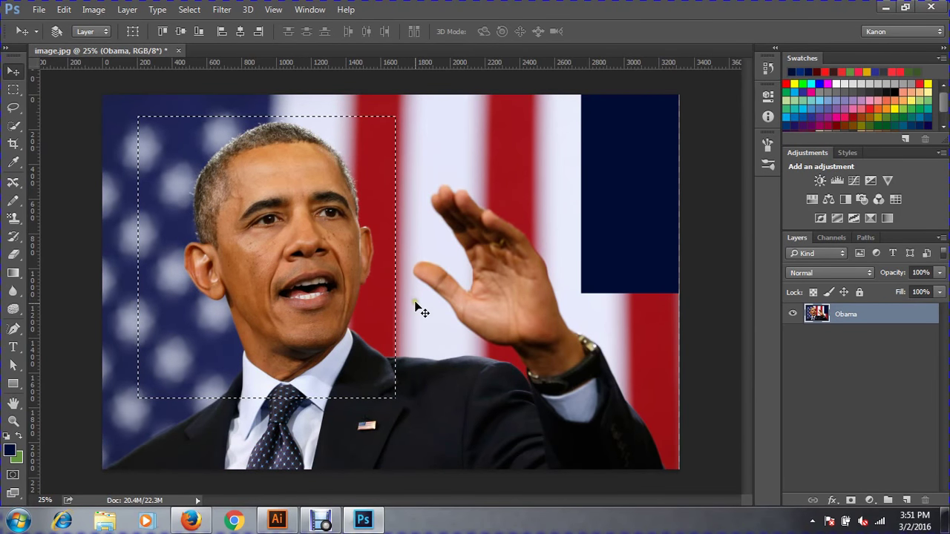
left_click(15, 90)
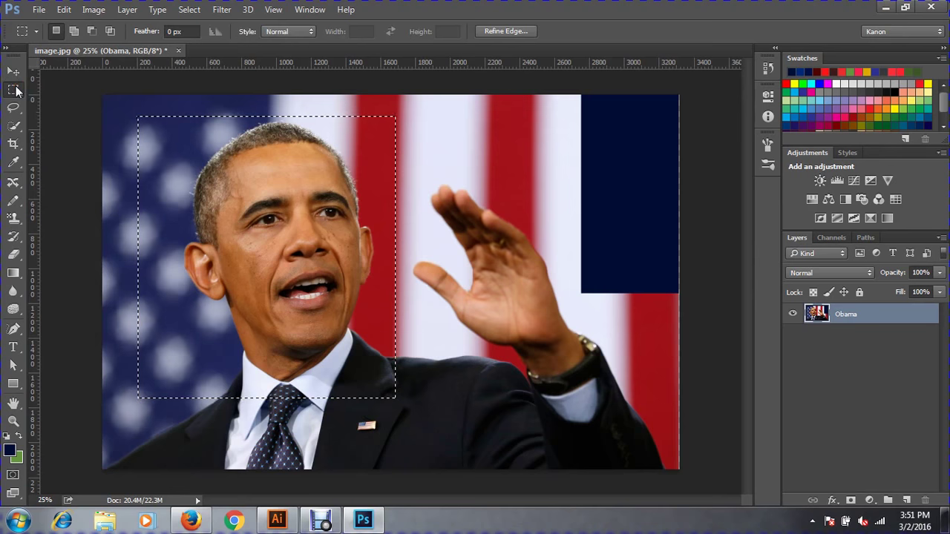
Select a one-pixel row across the eyes with the Single Row Marquee
right_click(15, 90)
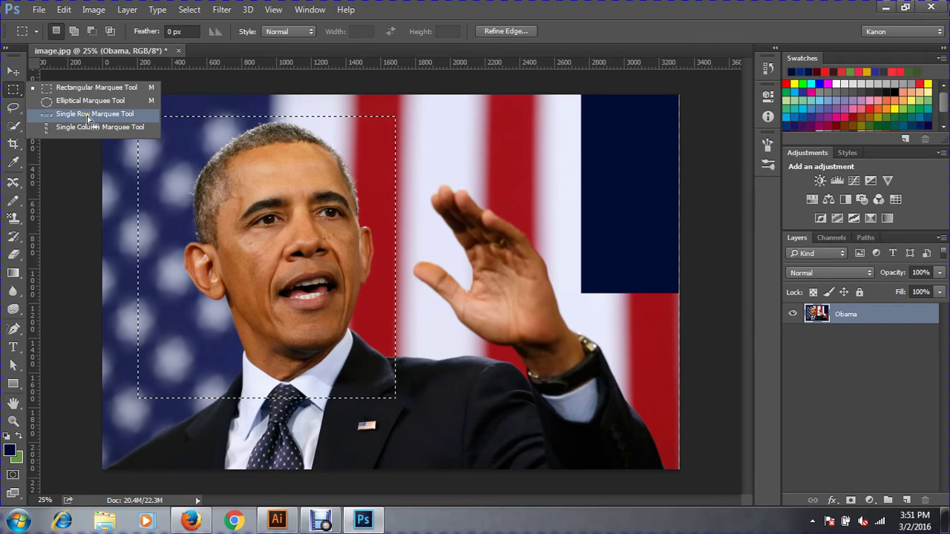
left_click(111, 115)
left_click(484, 221)
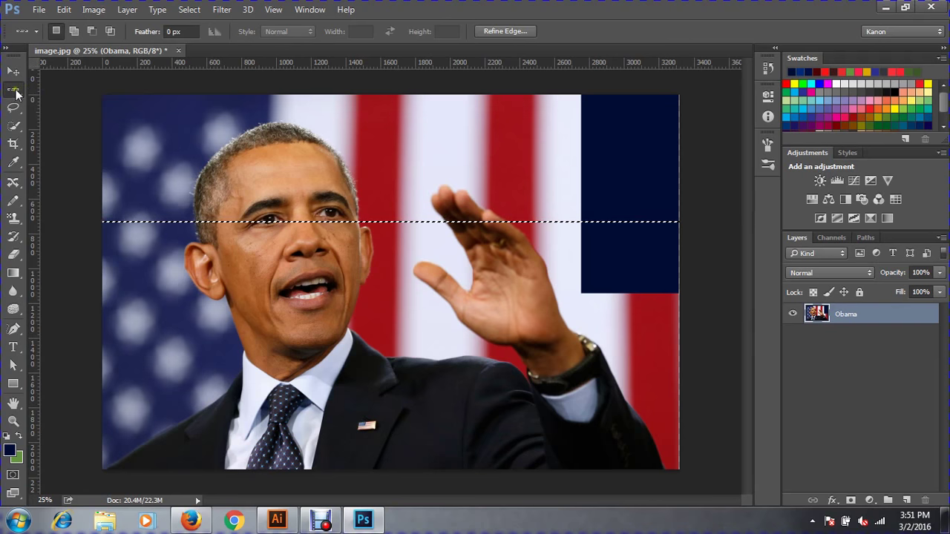
Draw a new rectangle over the face, then clear it and close the Obama image
right_click(13, 90)
left_click(71, 89)
left_click_drag(139, 123, 452, 368)
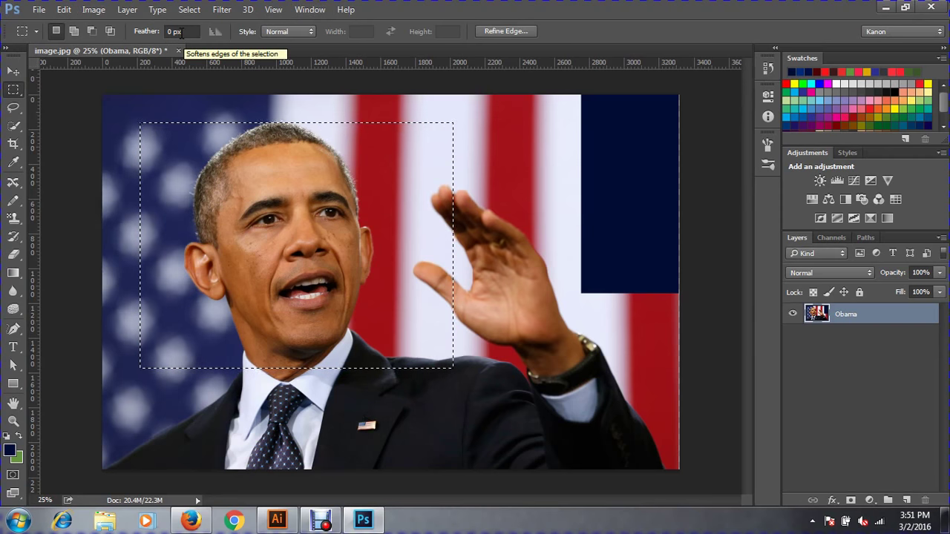
left_click(528, 273)
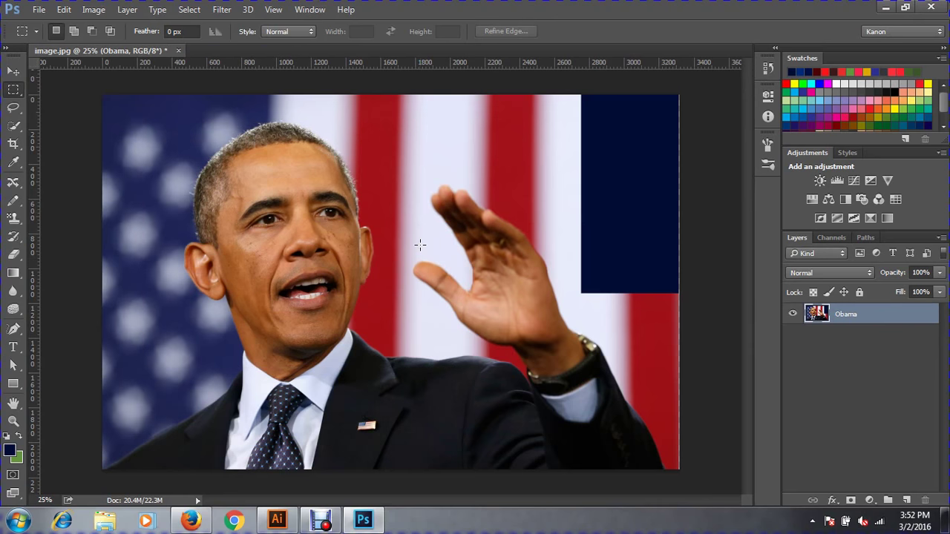
key("ctrl+w")
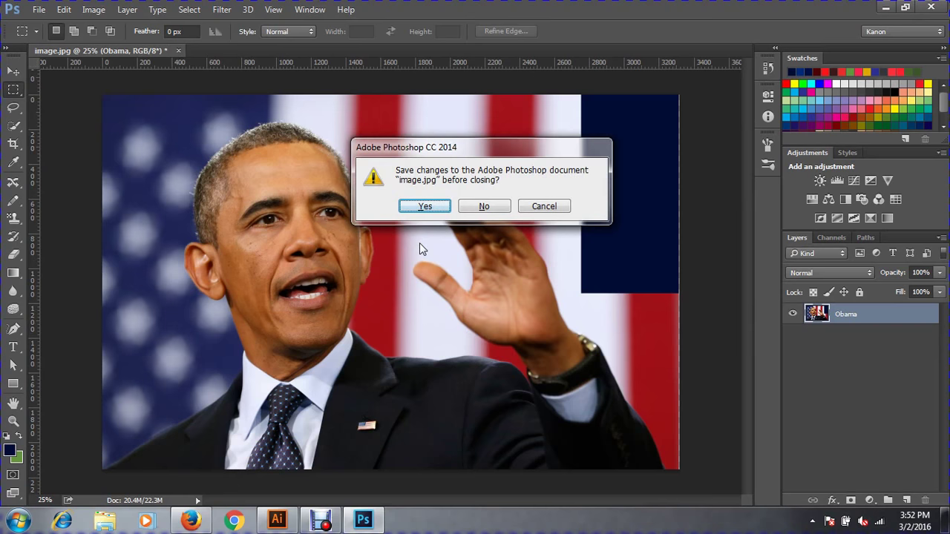
Close the Obama photo without saving and open Rodney_boat.jpg and sea-09.jpg together
key("n")
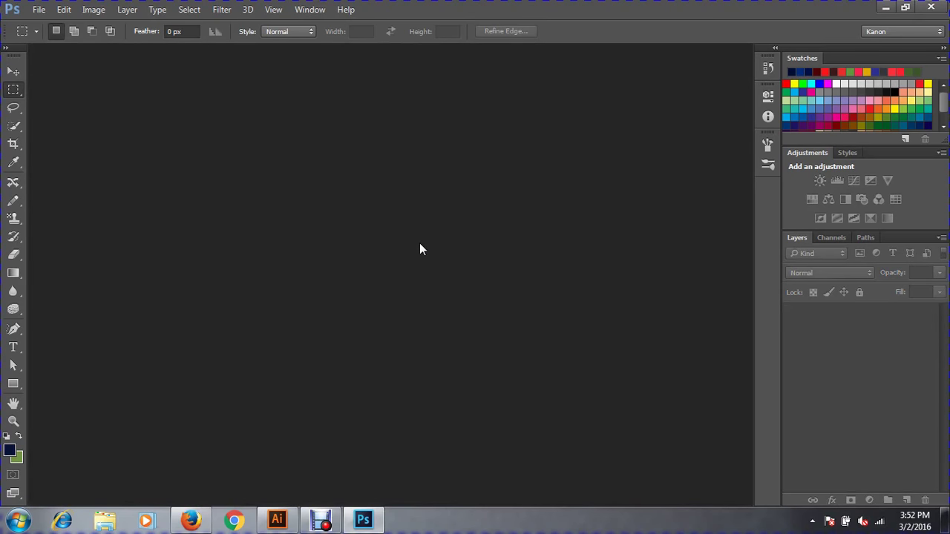
key("ctrl+o")
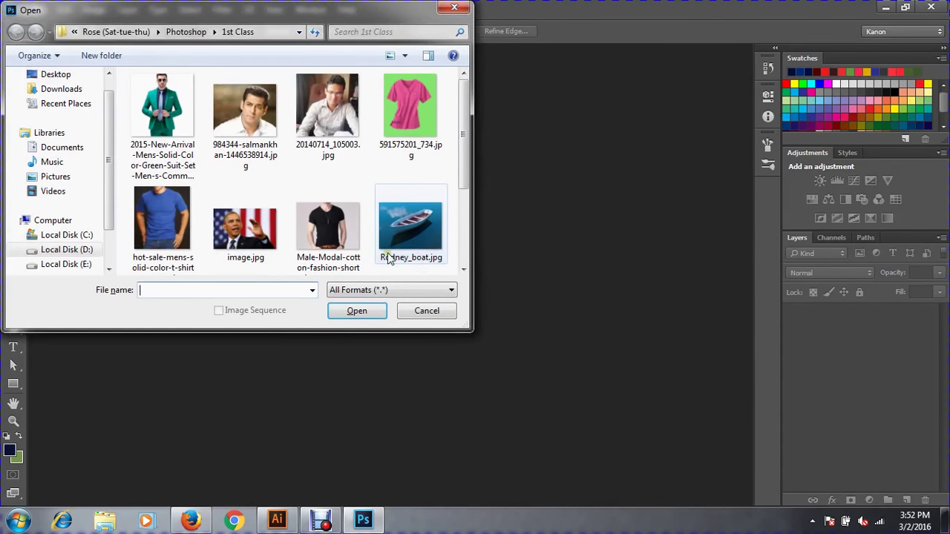
left_click(409, 237)
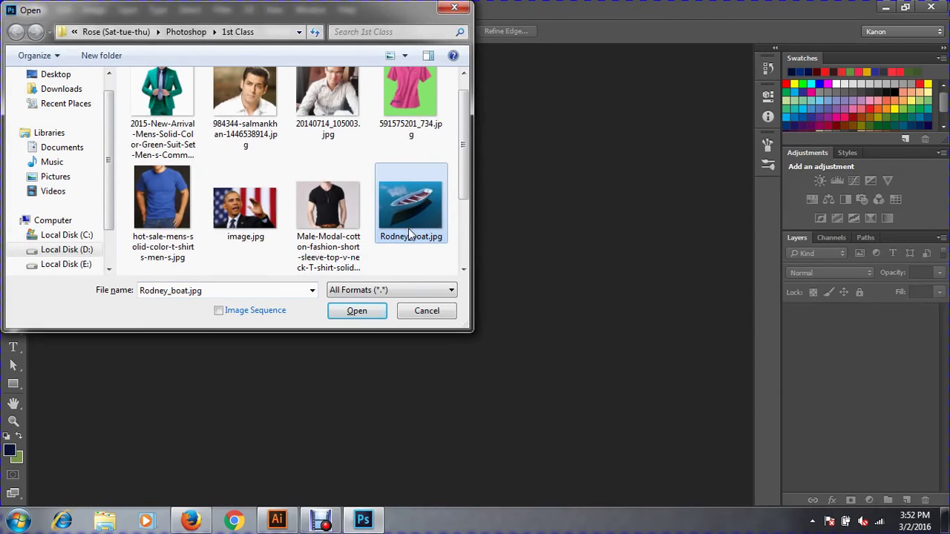
mouse_move(409, 226)
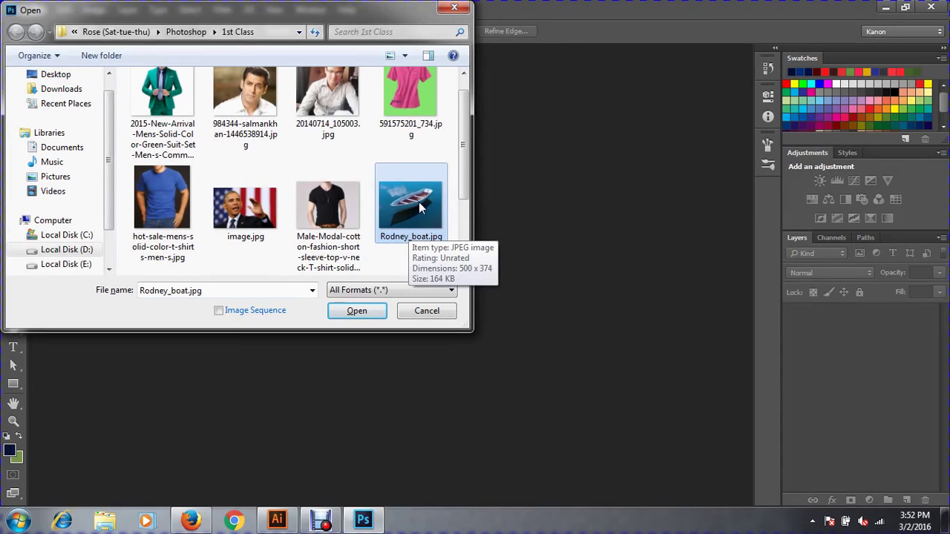
scroll(418, 202, "up", 1)
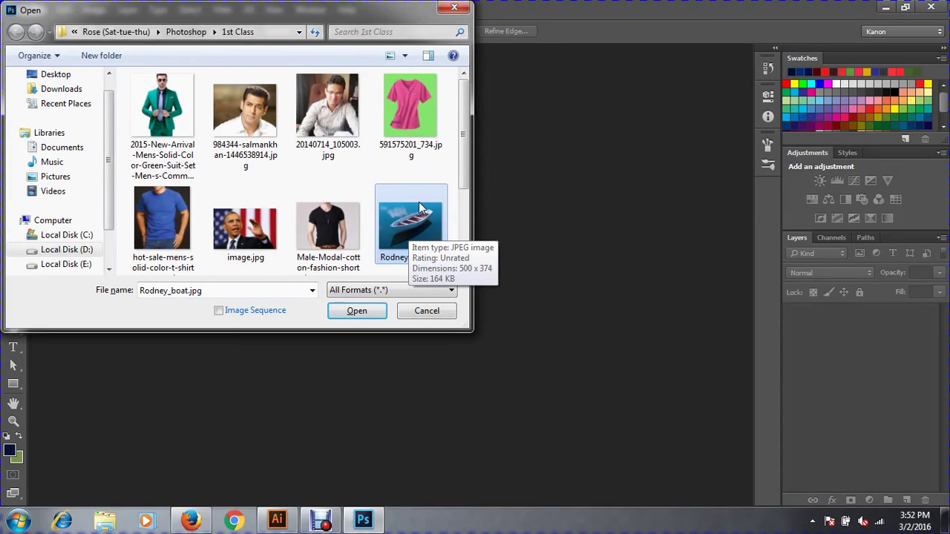
scroll(419, 208, "down", 1)
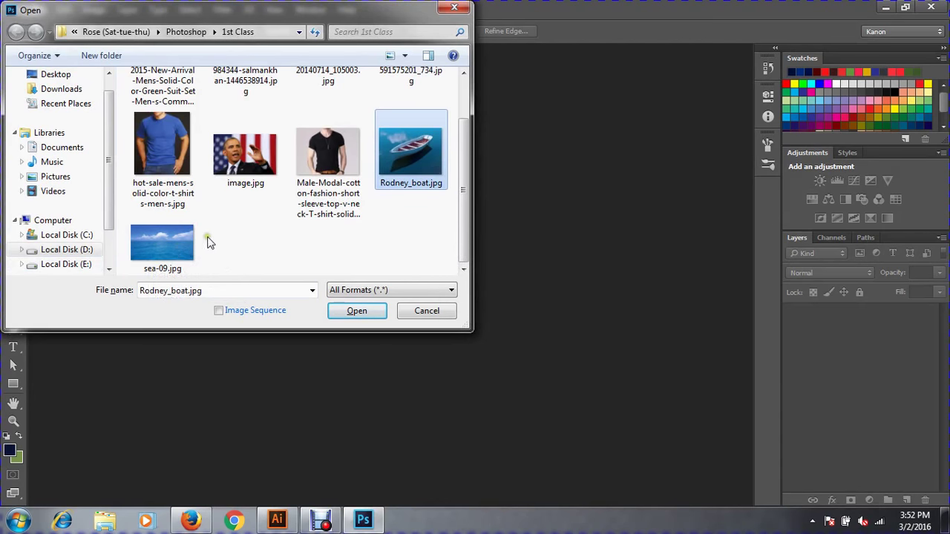
left_click(164, 241, "ctrl")
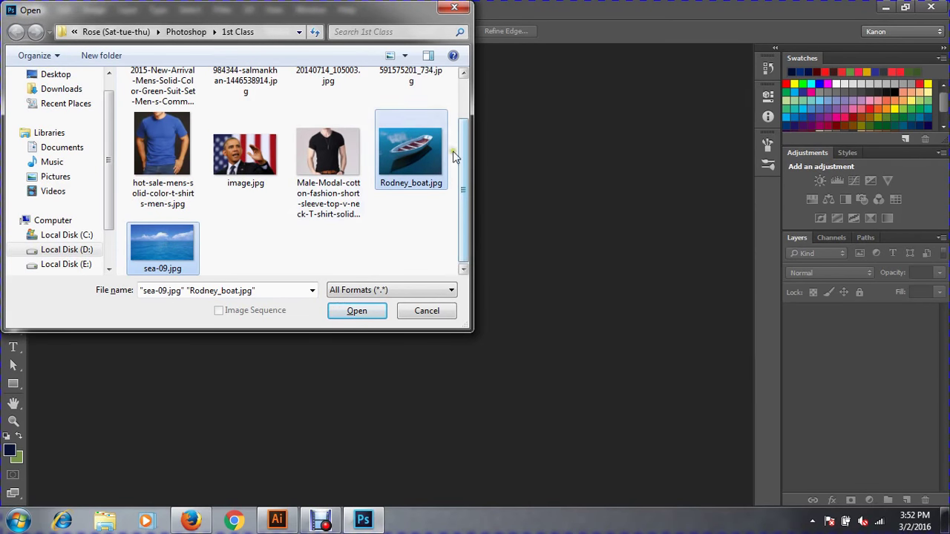
left_click(350, 312)
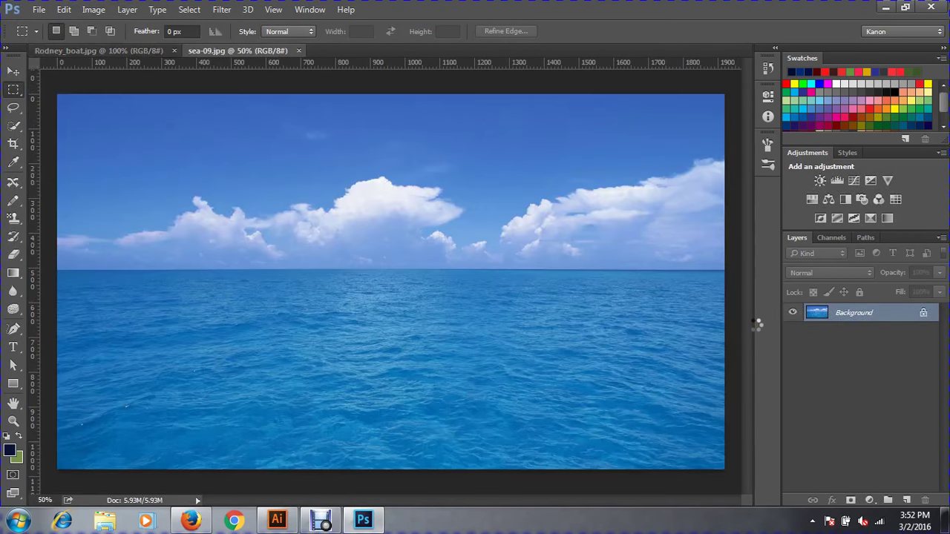
Bring the boat photo to the front and try the Lasso and Rectangular Marquee tools
left_click(75, 51)
left_click(218, 53)
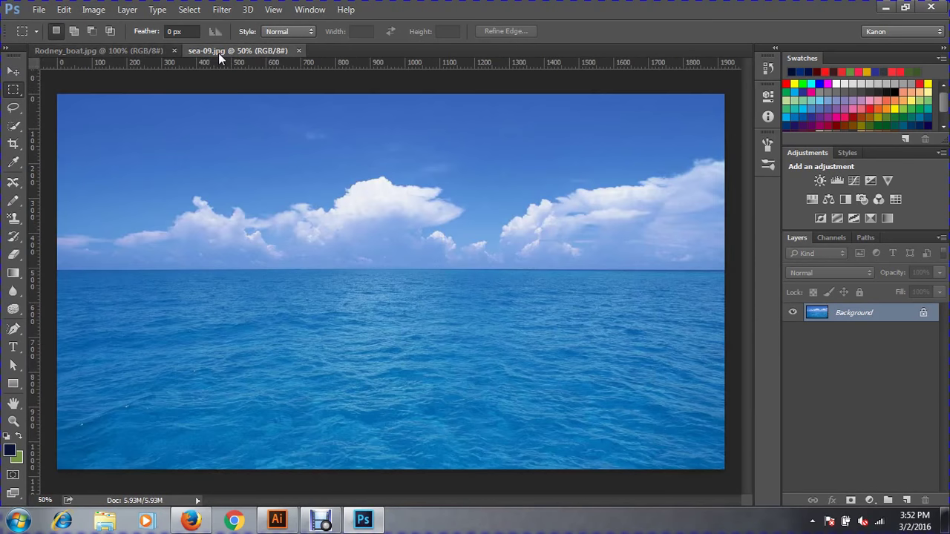
left_click(138, 52)
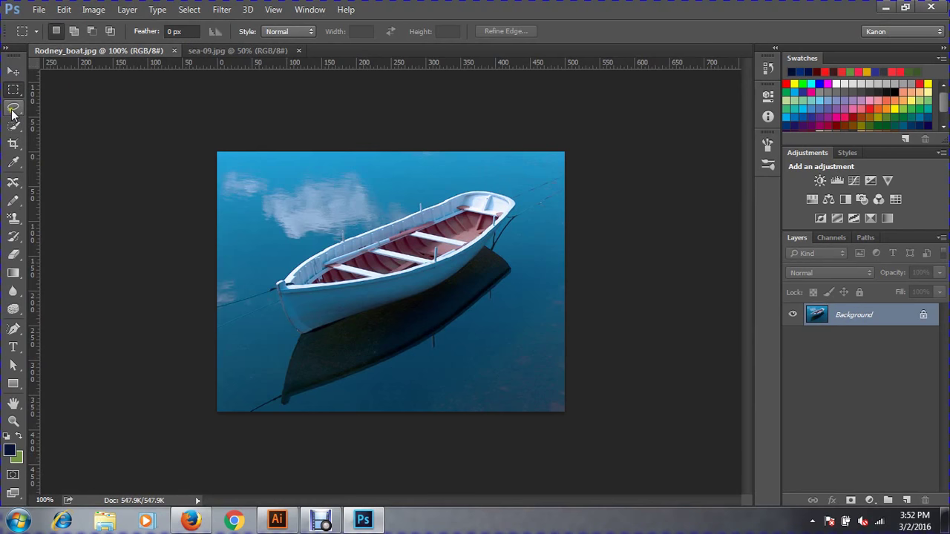
left_click_drag(13, 110, 84, 109)
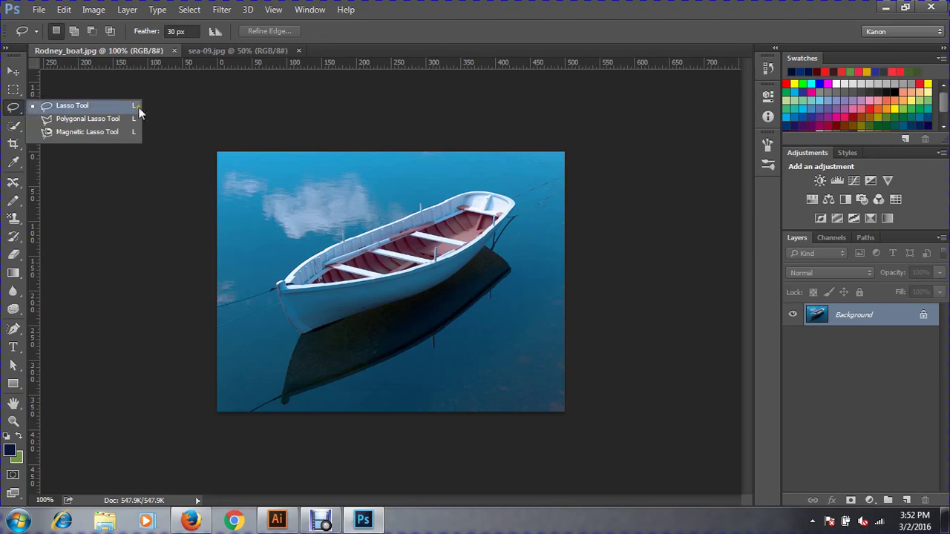
left_click(14, 89)
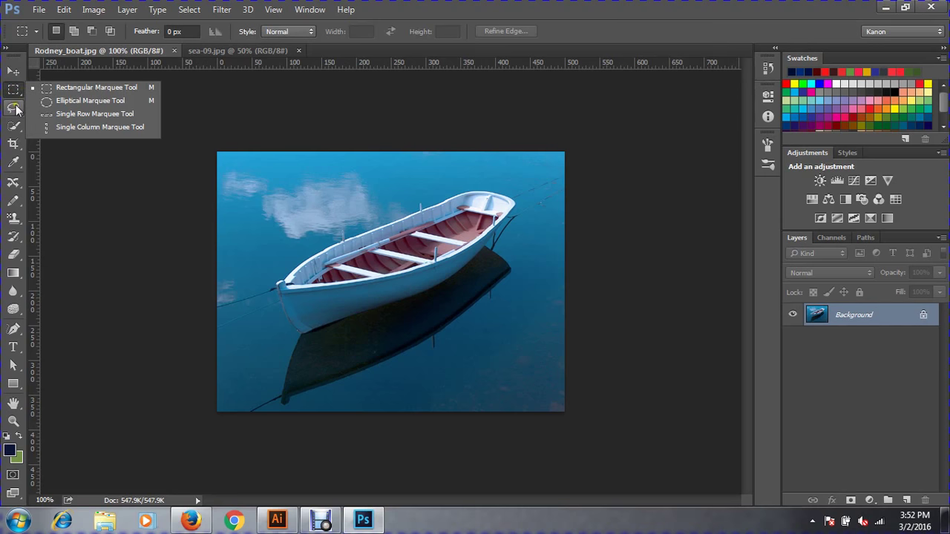
left_click(15, 108)
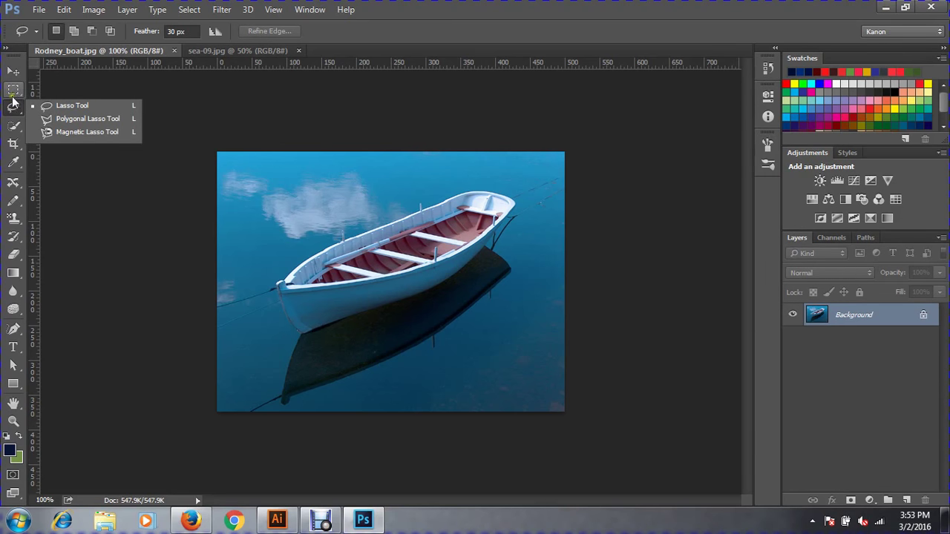
Select and clear a rectangle around the boat, then attempt a small 30 px feathered lasso
left_click(13, 89)
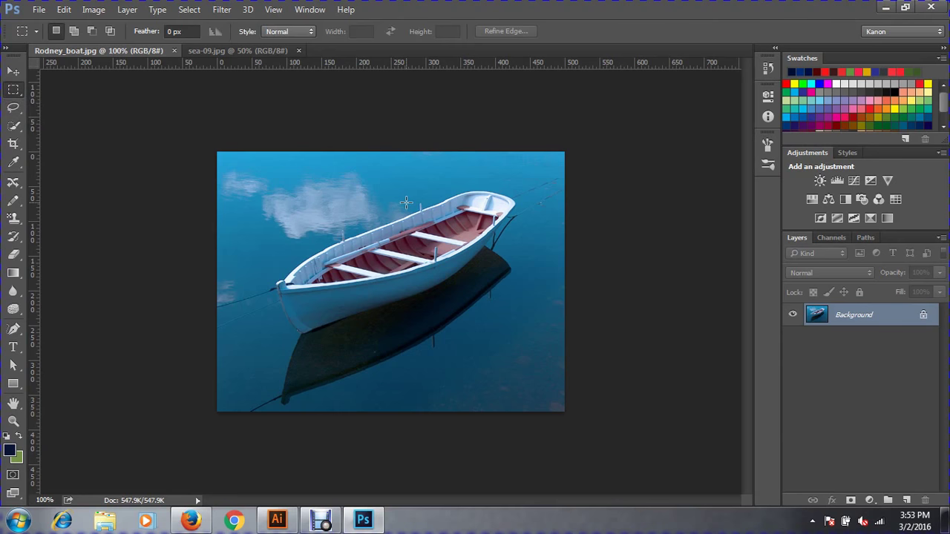
left_click_drag(249, 176, 547, 356)
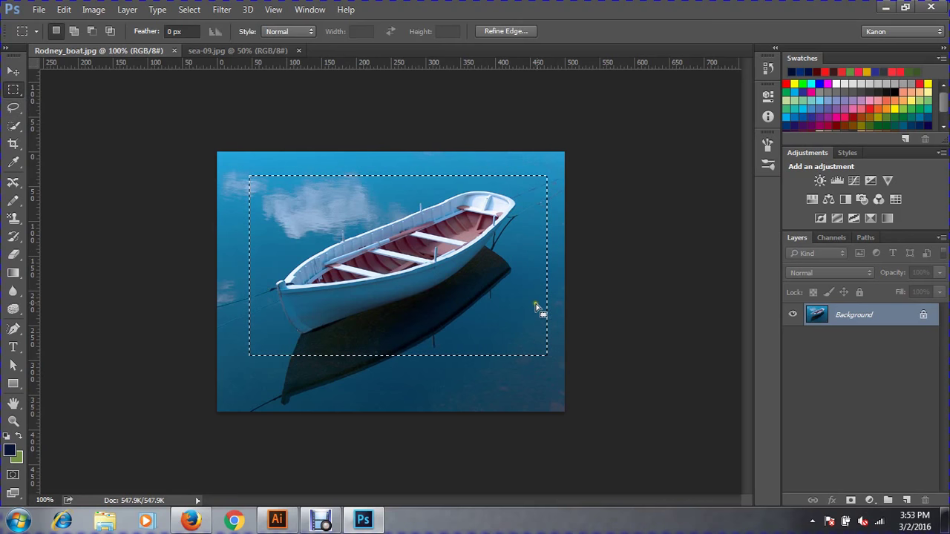
left_click(553, 286)
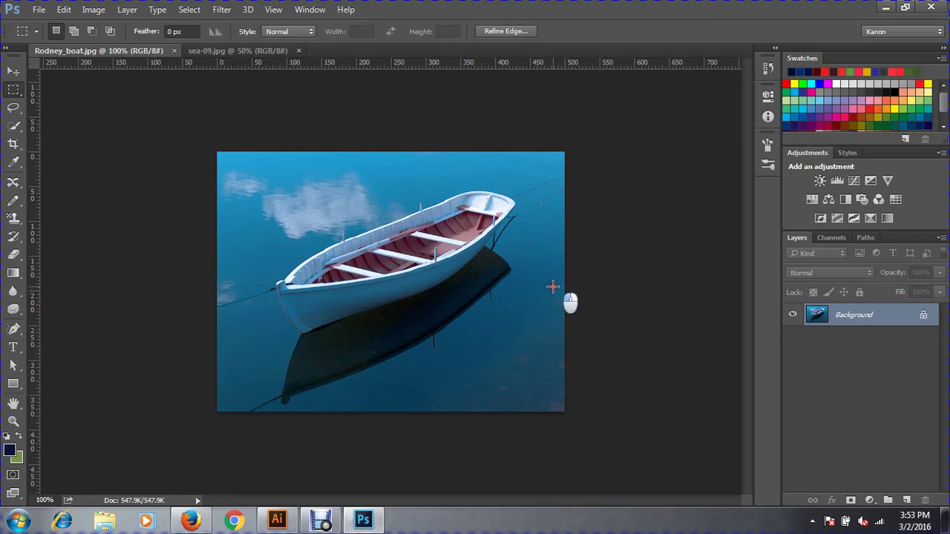
left_click(12, 108)
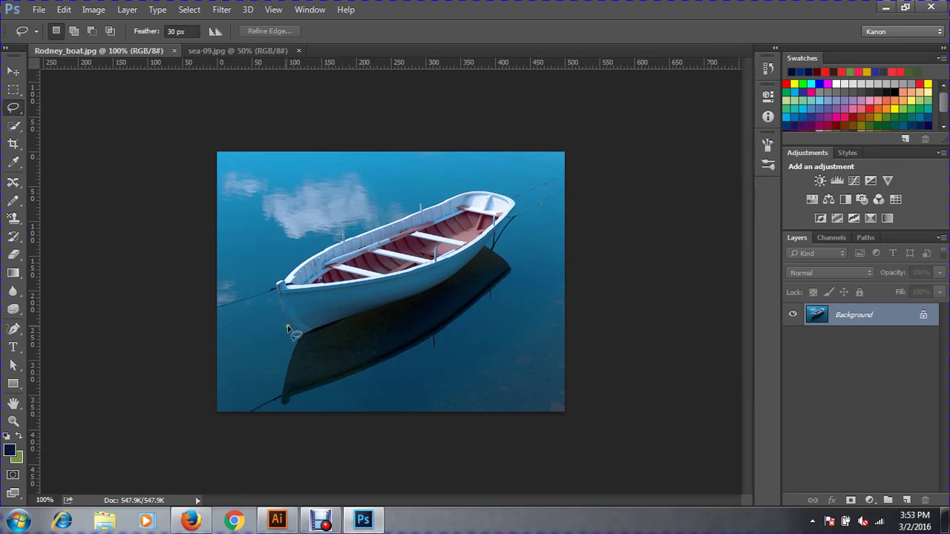
left_click(263, 287)
Trace a 30 px feathered lasso selection around the boat, dismissing the selection warnings
left_click_drag(300, 248, 354, 258)
key("Return")
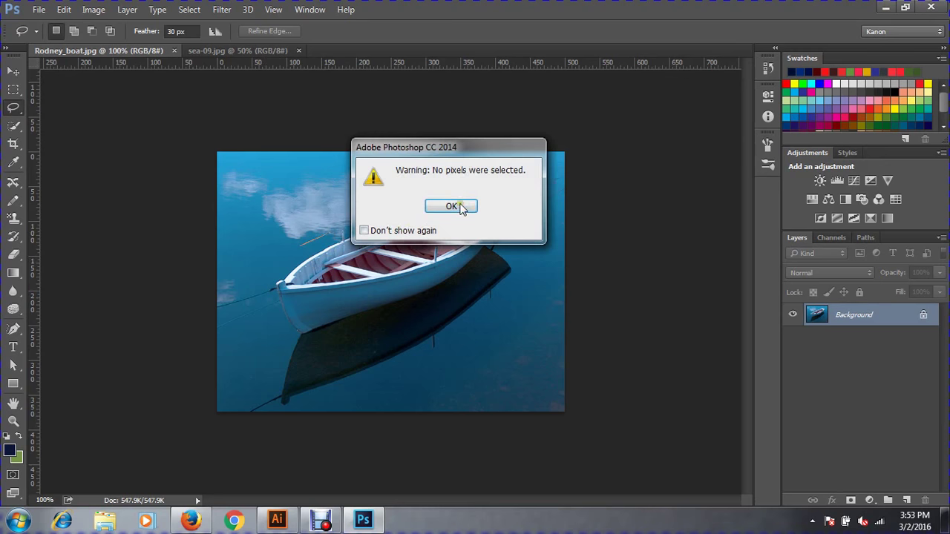
left_click_drag(305, 262, 331, 250)
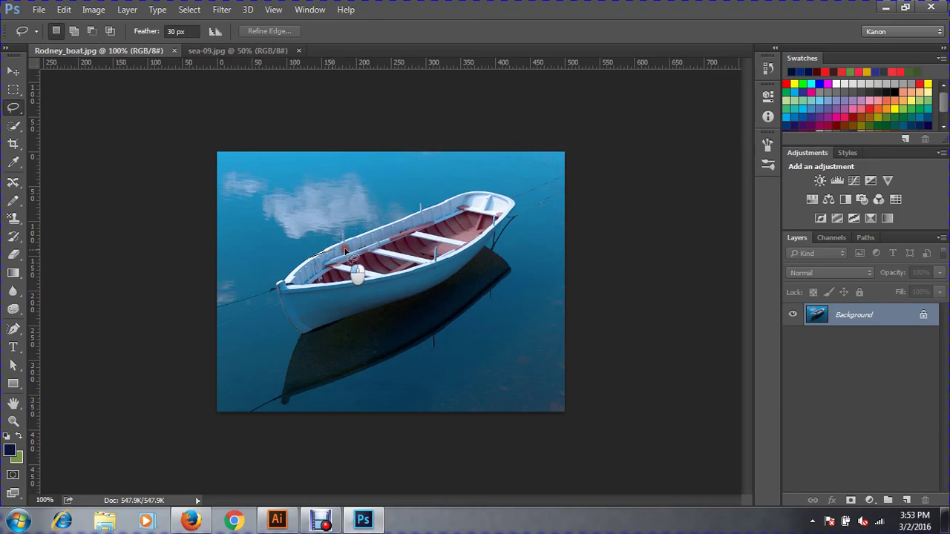
left_click_drag(332, 253, 355, 259)
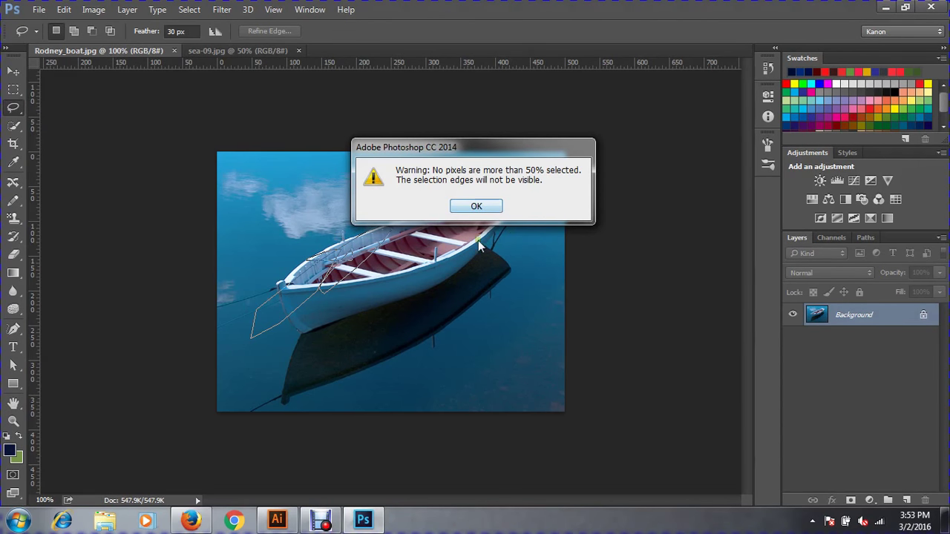
left_click(475, 206)
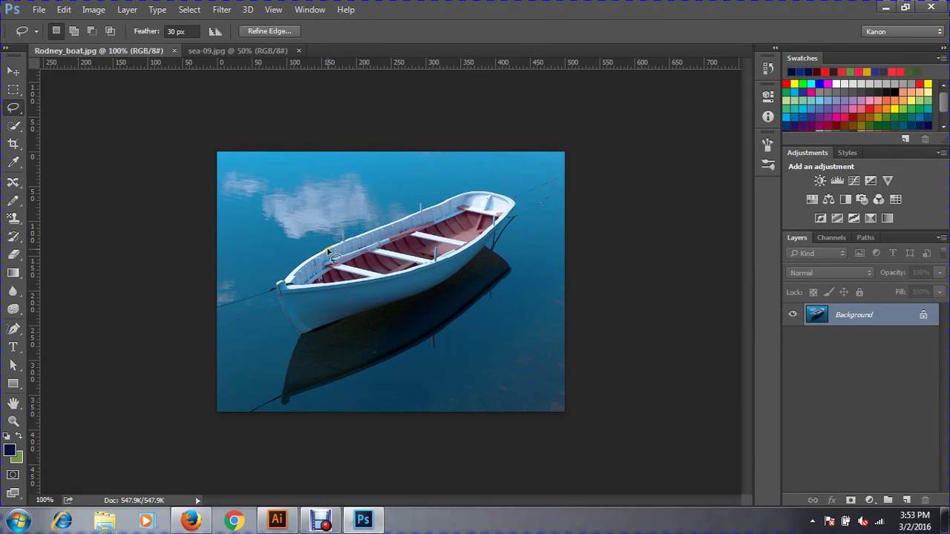
mouse_move(341, 243)
left_mouse_down()
mouse_move(449, 190)
mouse_move(515, 221)
mouse_move(458, 279)
mouse_move(295, 345)
mouse_move(273, 326)
mouse_move(265, 295)
mouse_move(290, 263)
mouse_move(328, 246)
left_mouse_up()
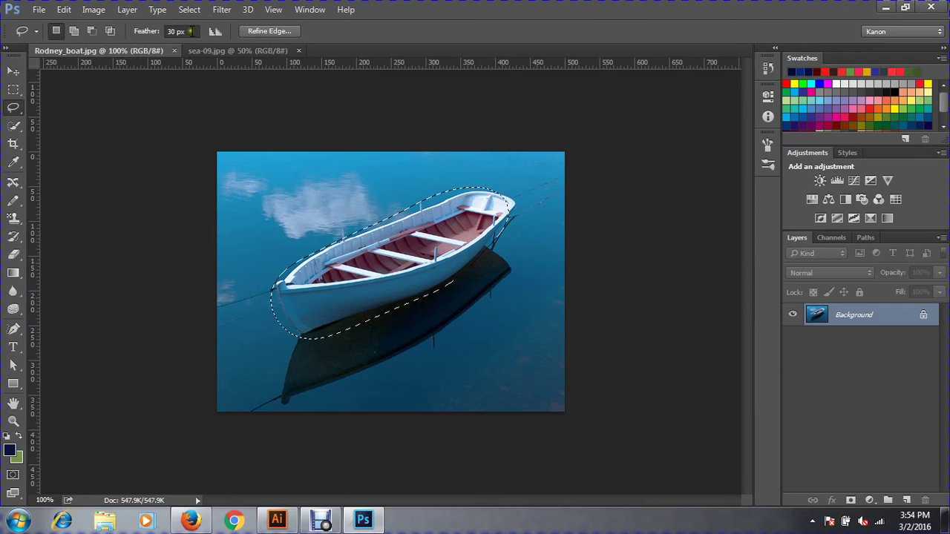
Set Feather to 0 px, redraw a hard-edged lasso around the boat, and choose Polygonal Lasso
left_click(182, 31)
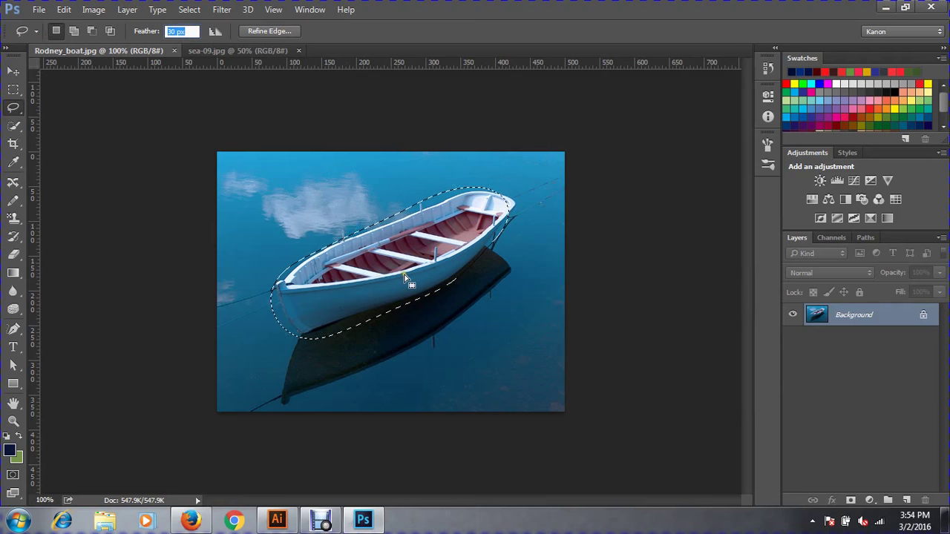
type("0")
key("Return")
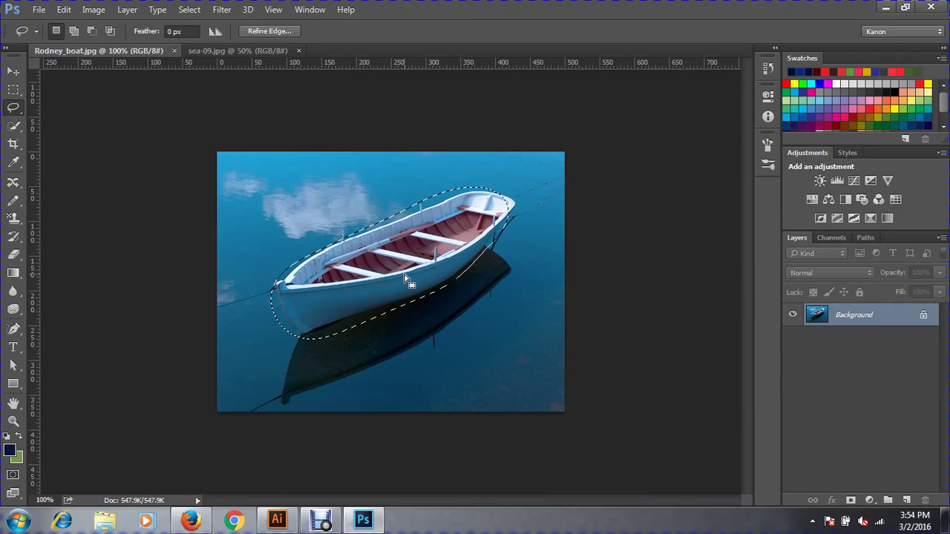
key("ctrl+d")
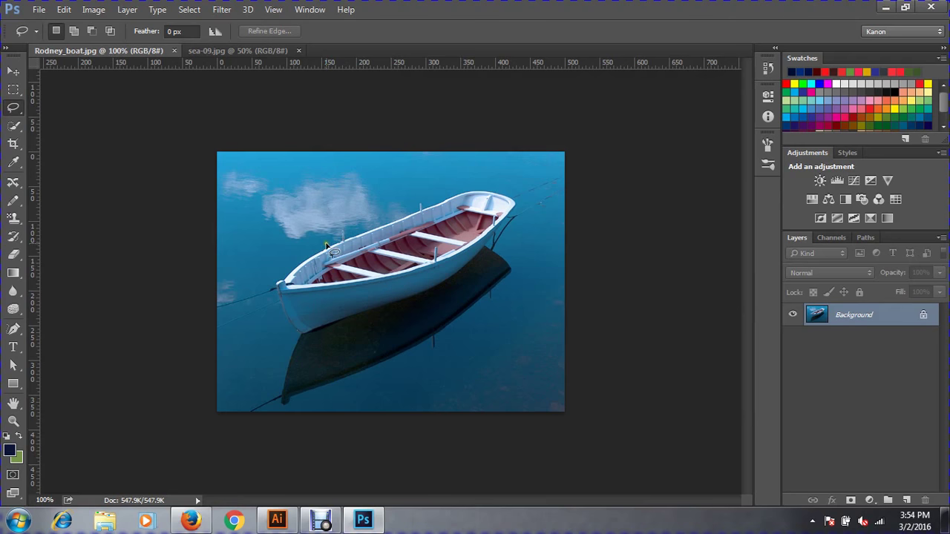
mouse_move(326, 247)
left_mouse_down()
mouse_move(443, 195)
mouse_move(512, 194)
mouse_move(495, 238)
mouse_move(445, 286)
mouse_move(338, 332)
mouse_move(286, 340)
mouse_move(278, 269)
mouse_move(345, 245)
left_mouse_up()
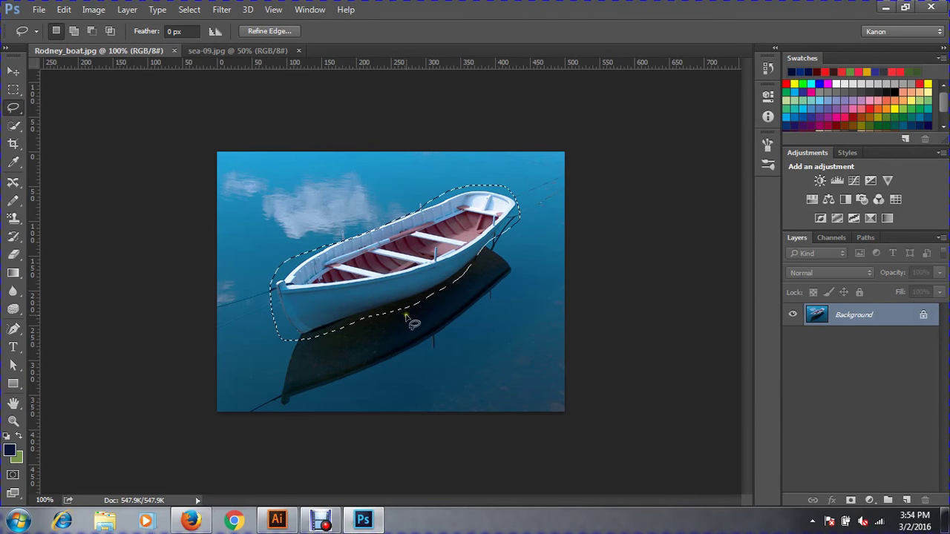
left_click(12, 108)
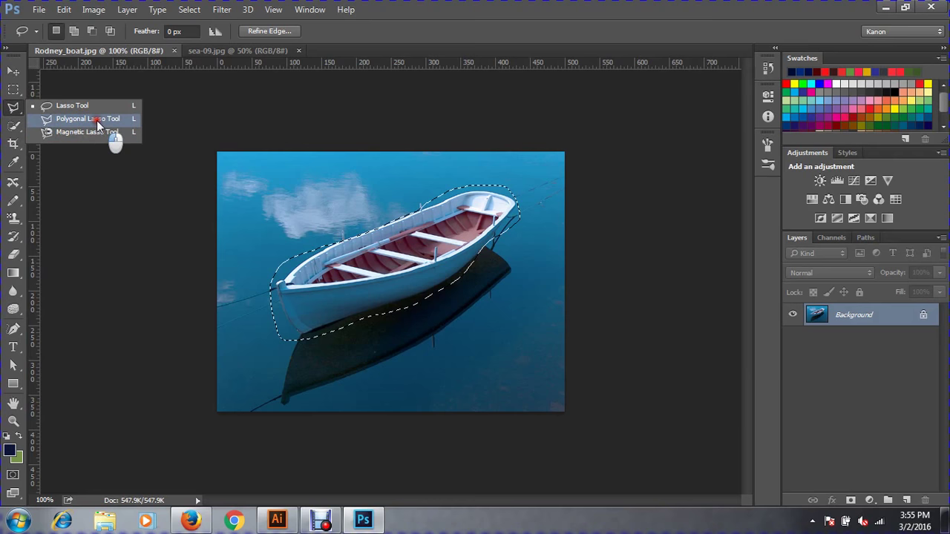
left_click(98, 121)
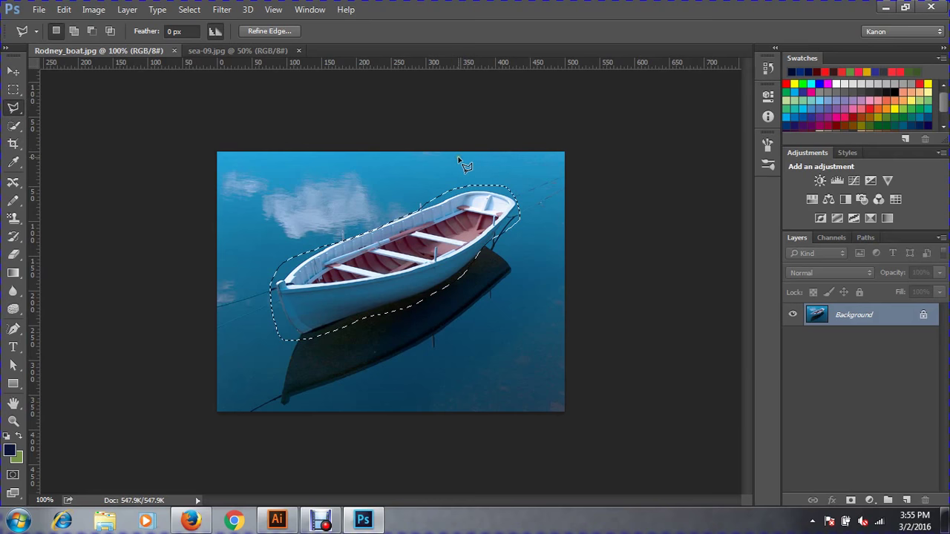
Clear the selection and begin a polygonal outline along the boat's gunwale at 200% zoom
key("ctrl+d")
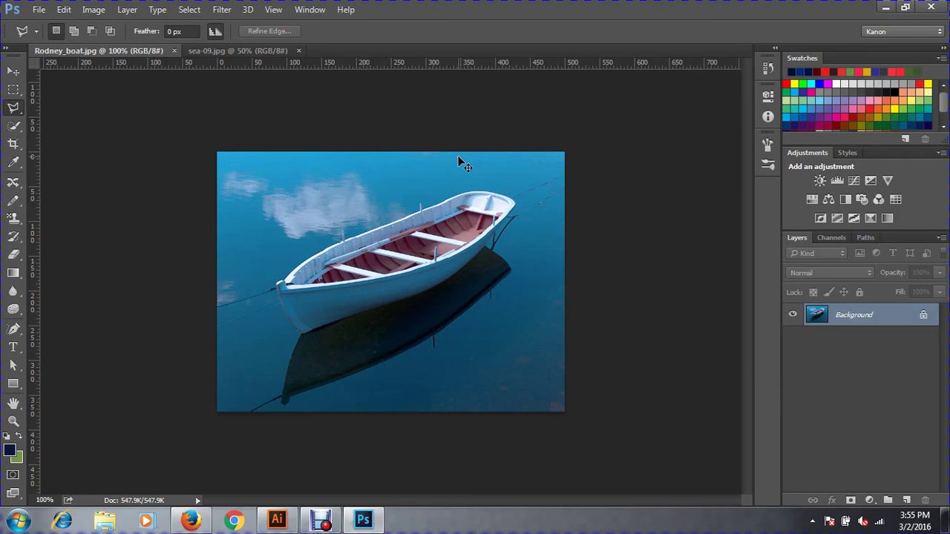
left_click(306, 262)
left_click(343, 240)
key("ctrl+plus")
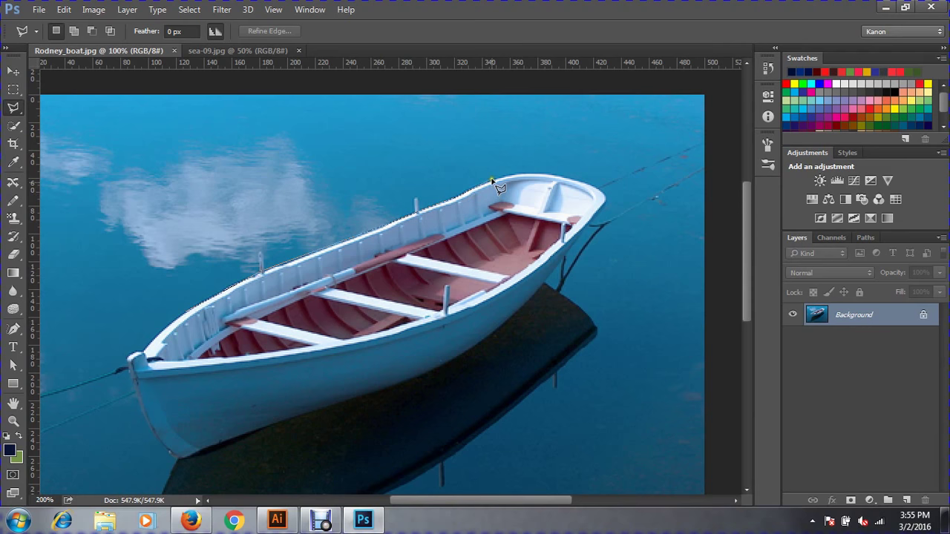
left_click(546, 175)
left_click(556, 325)
left_click(526, 356)
key("BackSpace")
Continue the outline around the bow, hull bottom, stern and tip, closing it into a selection
left_click(523, 277)
left_click(584, 223)
left_click(559, 265)
left_click(496, 331)
left_click(434, 369)
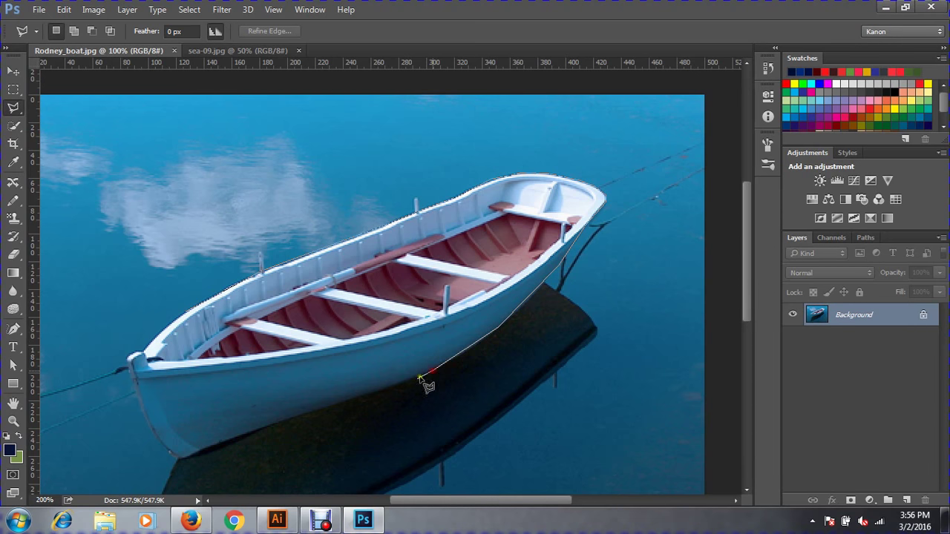
left_click(249, 434)
left_click(176, 460)
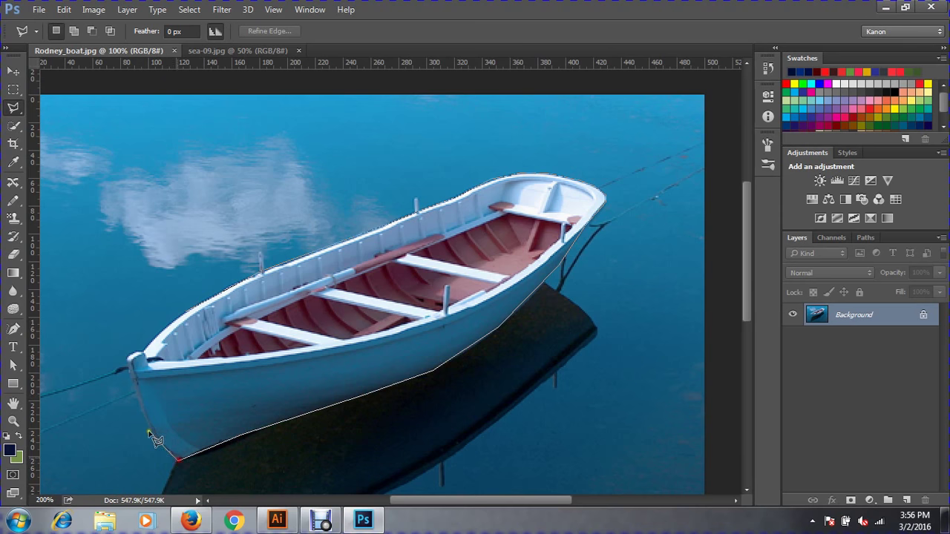
left_click(138, 405)
left_click(129, 359)
left_click(186, 316)
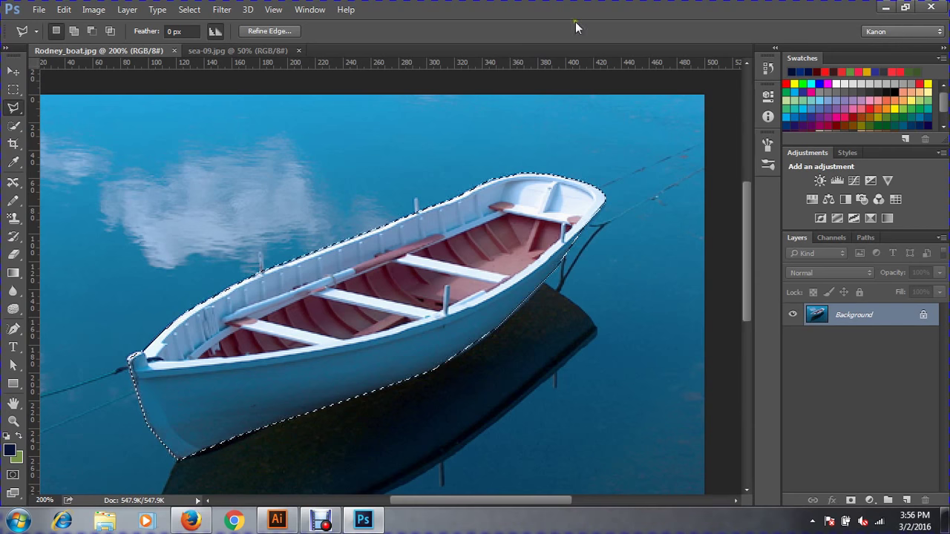
Switch to the Magnetic Lasso Tool and deselect the boat
left_click(13, 108)
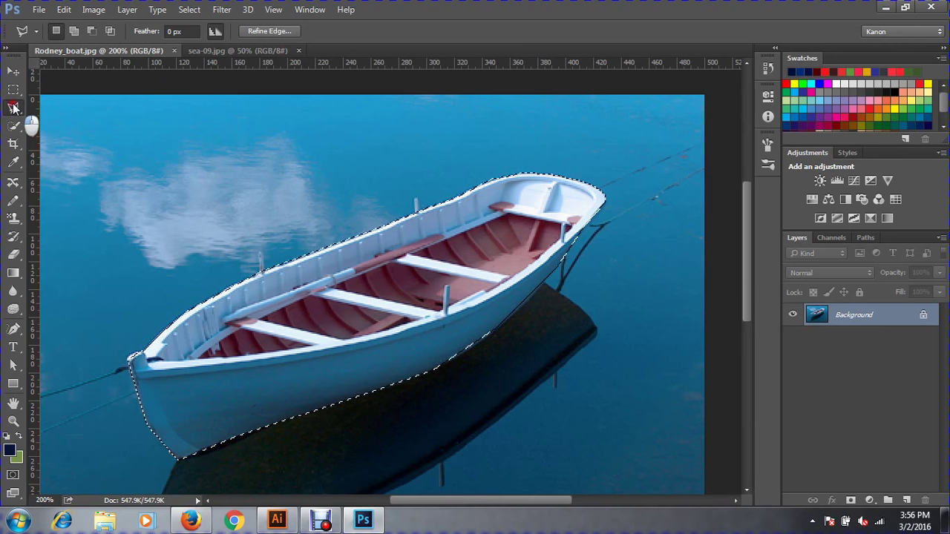
left_click_drag(14, 108, 80, 136)
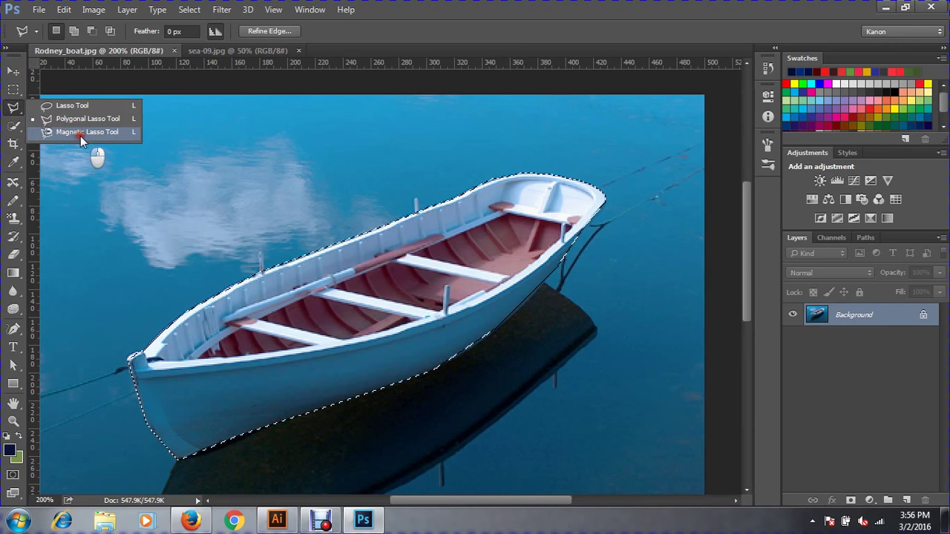
left_click(80, 135)
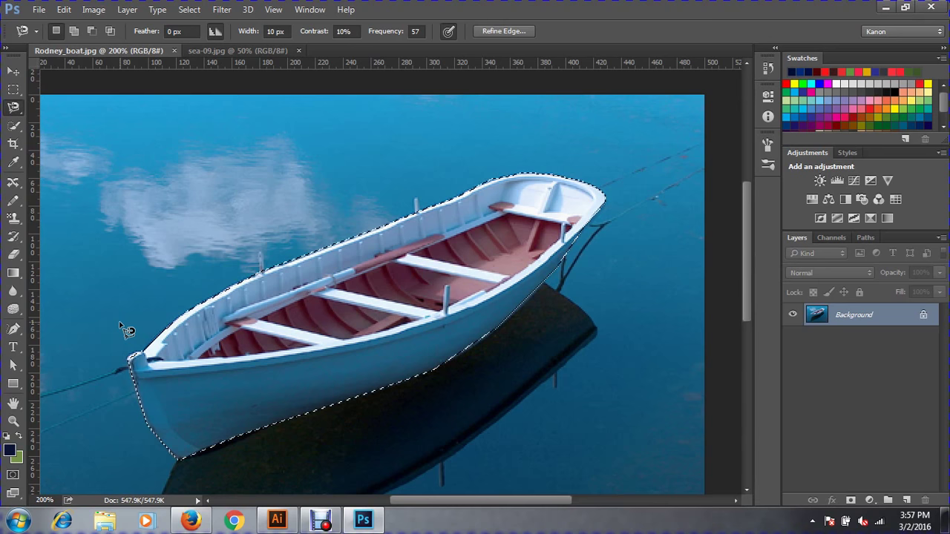
key("ctrl+d")
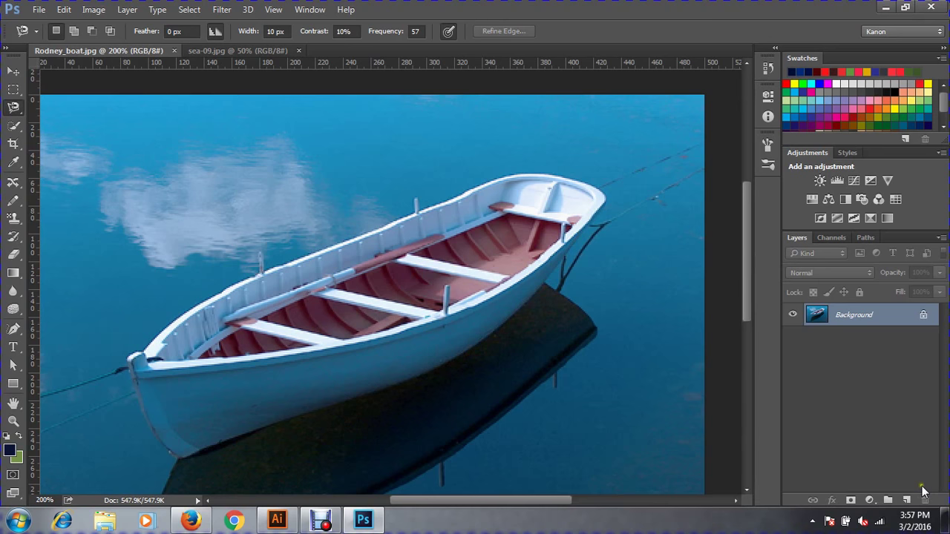
Open the 2015-New-Arrival-Mens green-suit photo from the 1st Class folder
left_click(38, 9)
left_click(62, 41)
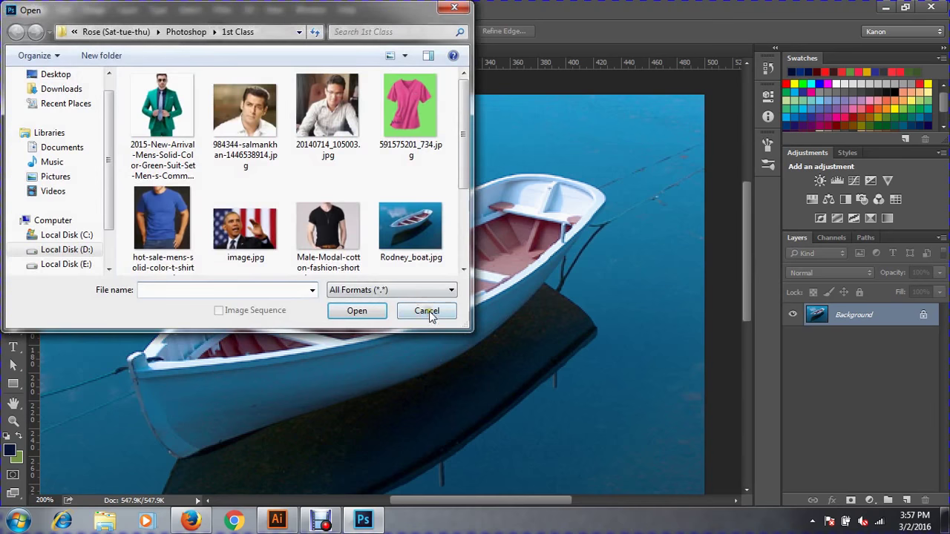
left_click(258, 130)
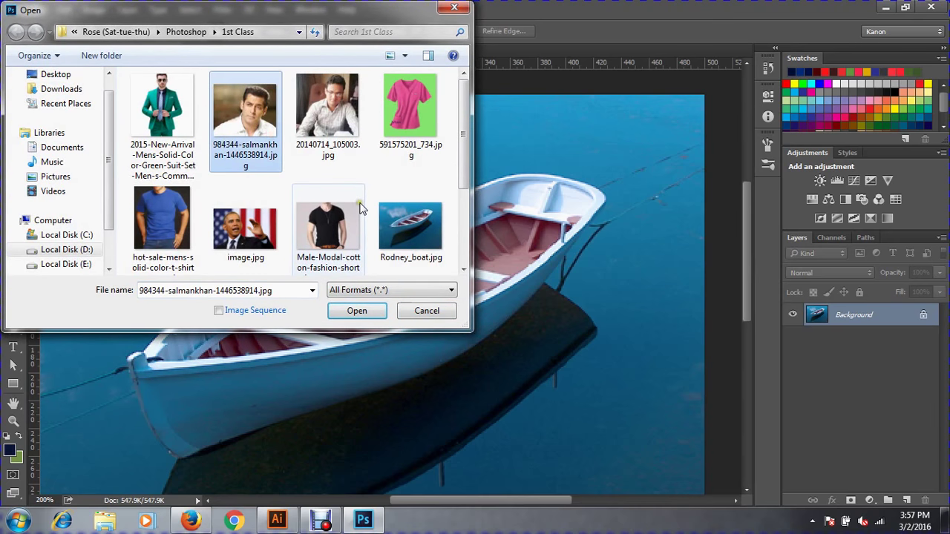
scroll(361, 206, "down", 1)
scroll(360, 209, "down", 1)
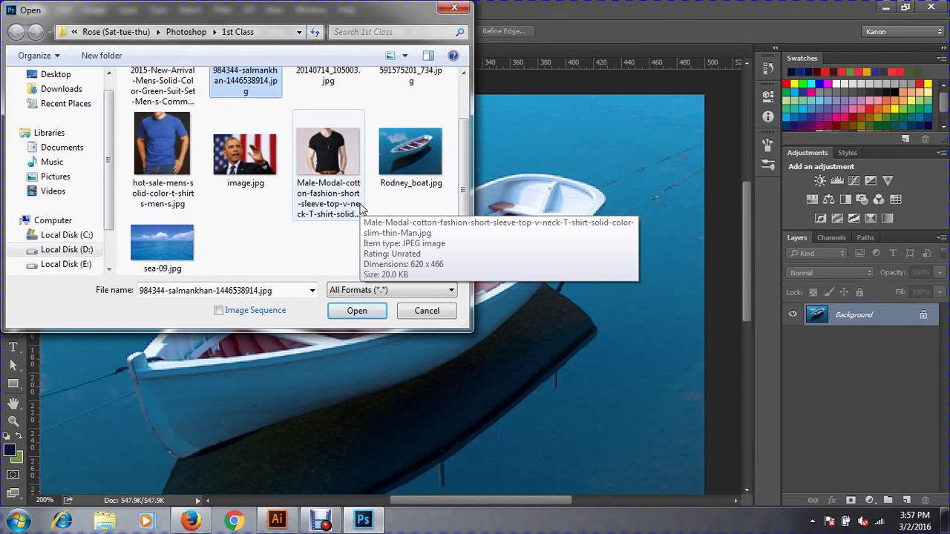
scroll(361, 209, "up", 1)
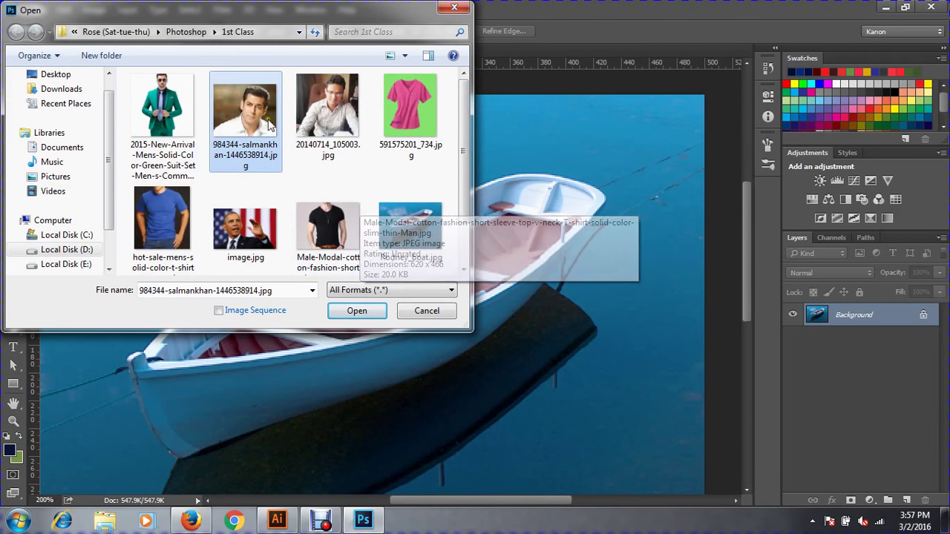
double_click(180, 100)
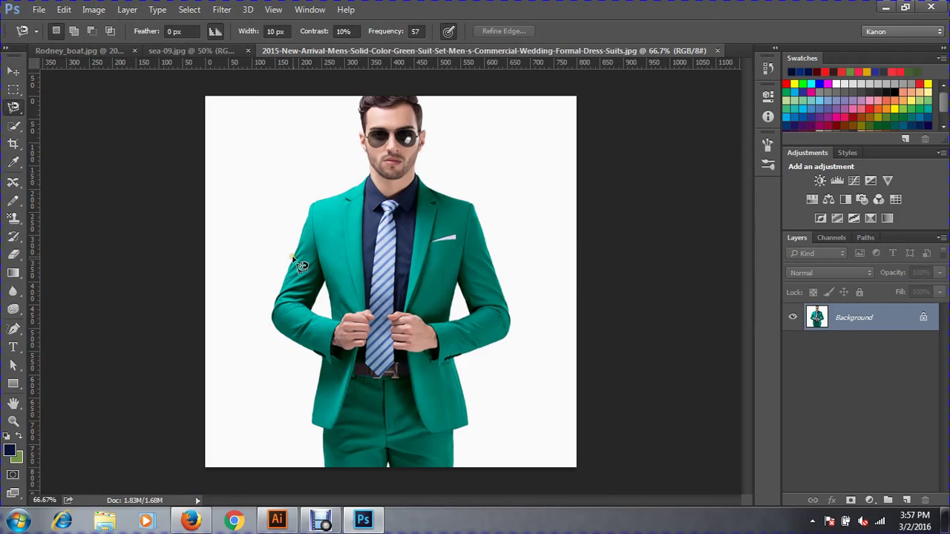
Switch to the Magnetic Lasso and start tracing the man at the jacket's left edge
right_click(13, 107)
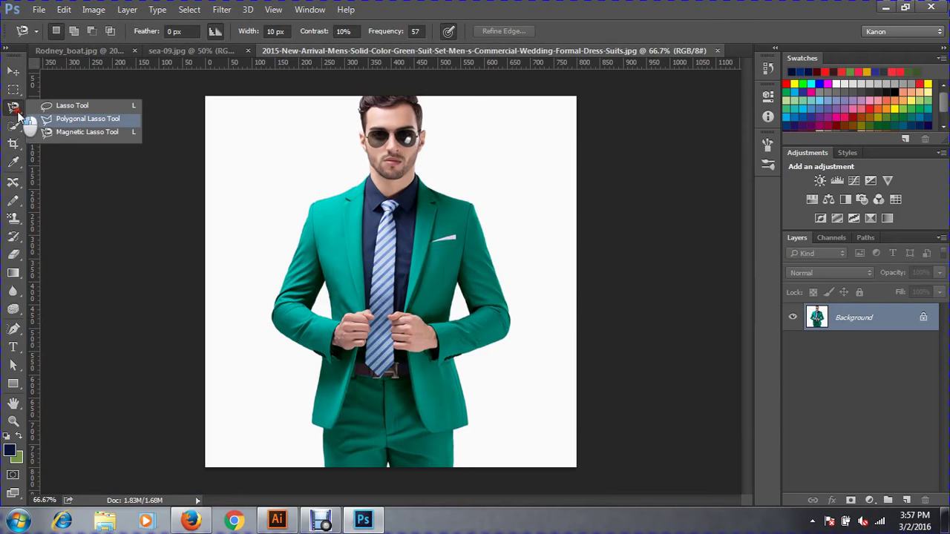
left_click(59, 133)
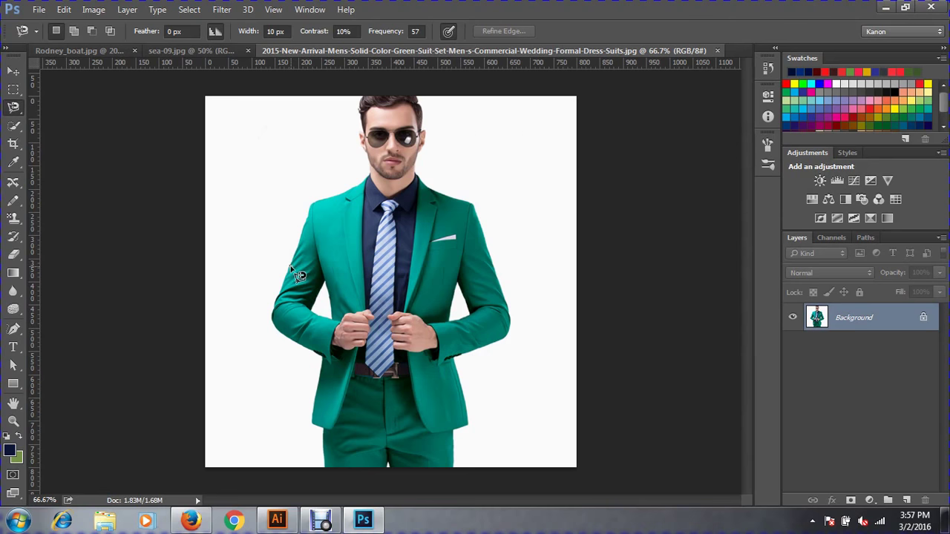
left_click(290, 266)
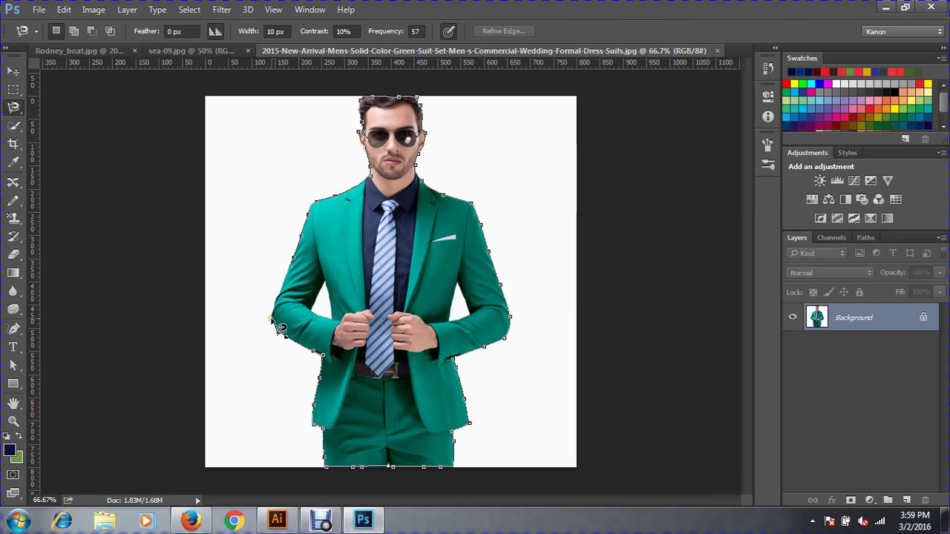
Close the magnetic outline around the green-suit man, keeping Magnetic Lasso as the active tool
double_click(301, 275)
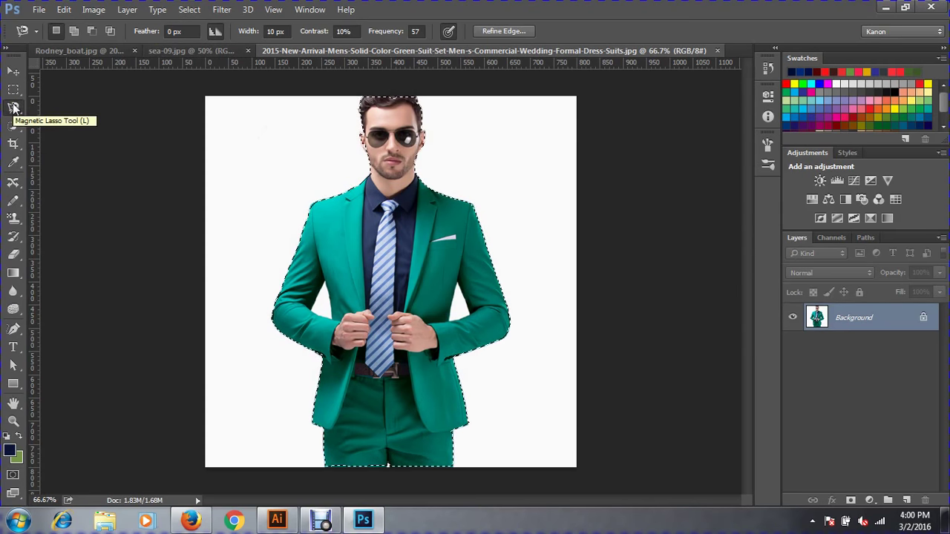
left_click(12, 90)
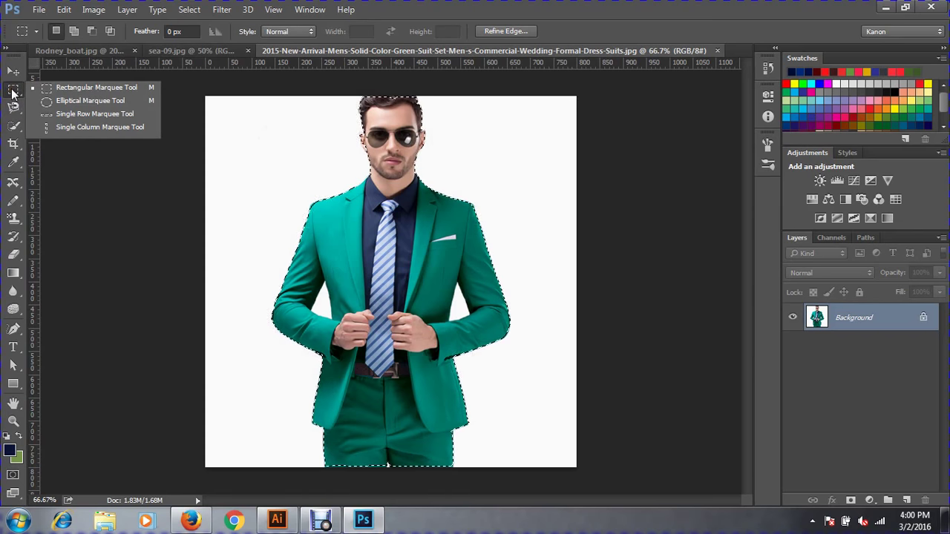
left_click(11, 92)
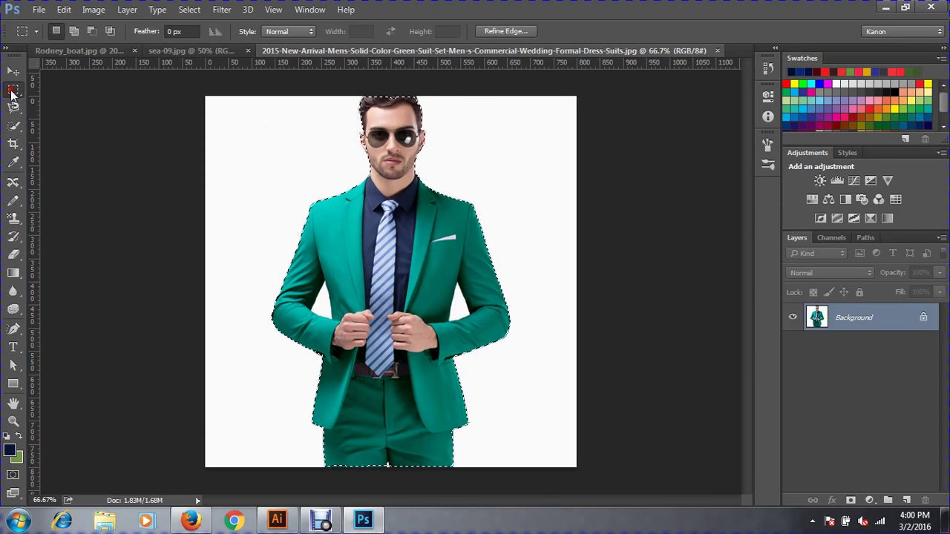
left_click(13, 106)
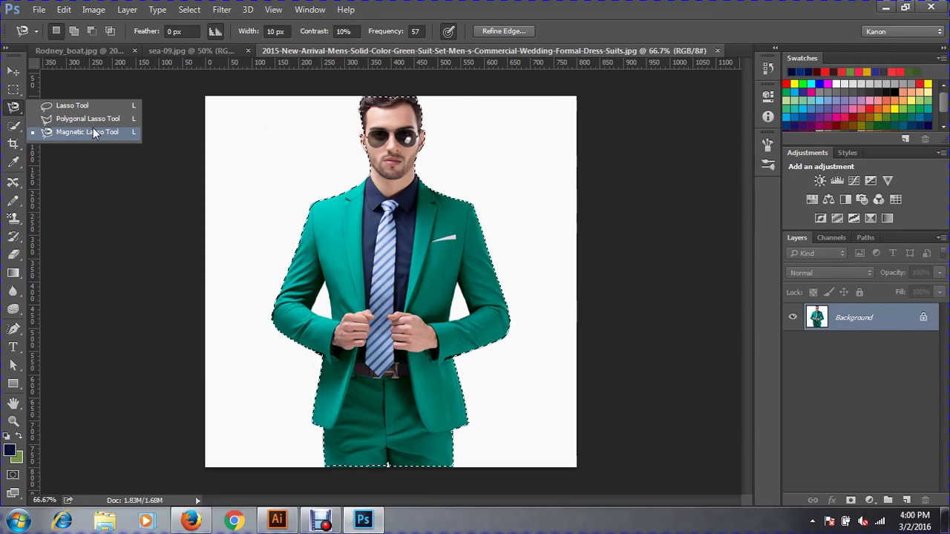
left_click(11, 109)
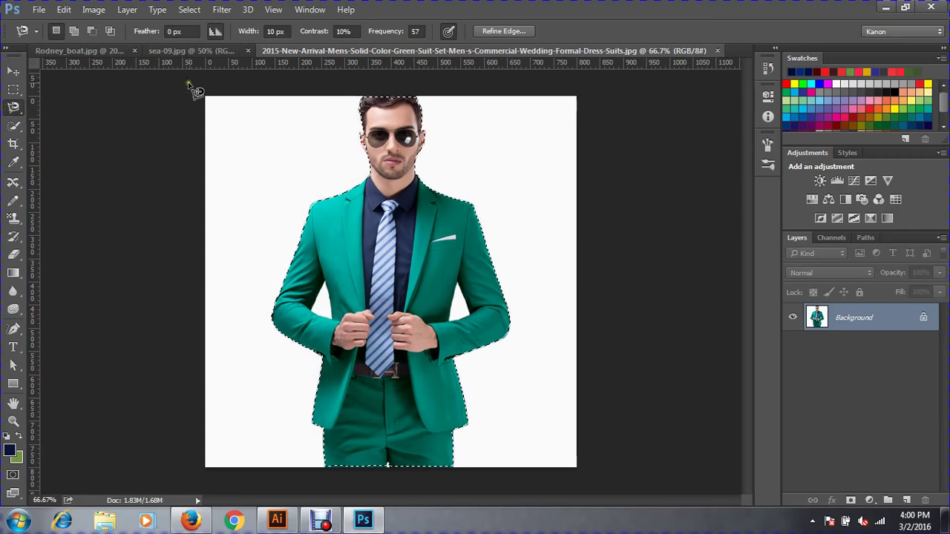
Reselect the boat in Rodney_boat.jpg with the Move tool, then return to the suit image
left_click(103, 50)
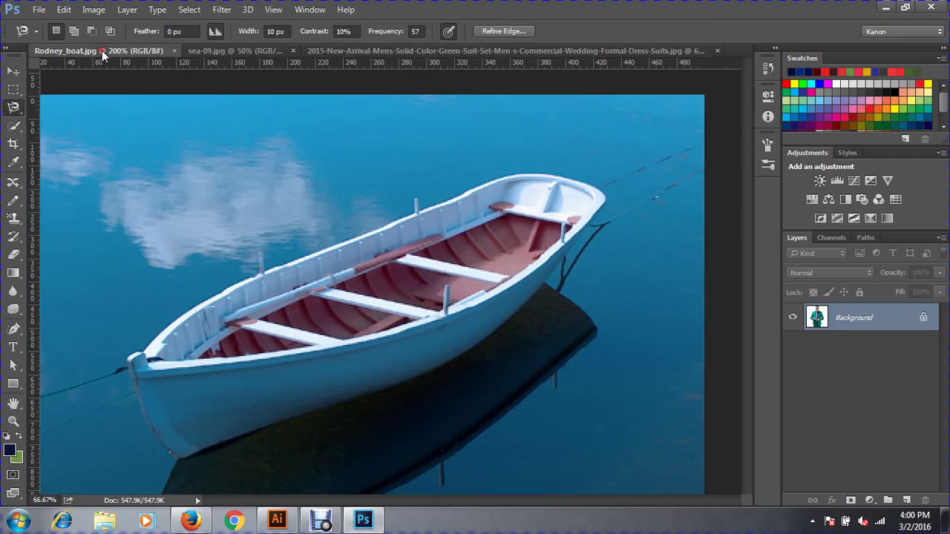
left_click(208, 51)
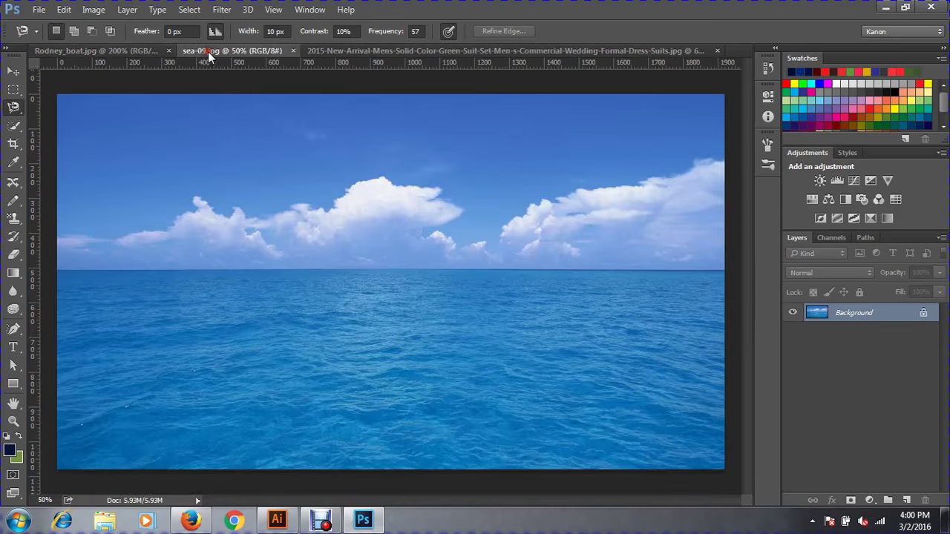
left_click(364, 49)
left_click(157, 49)
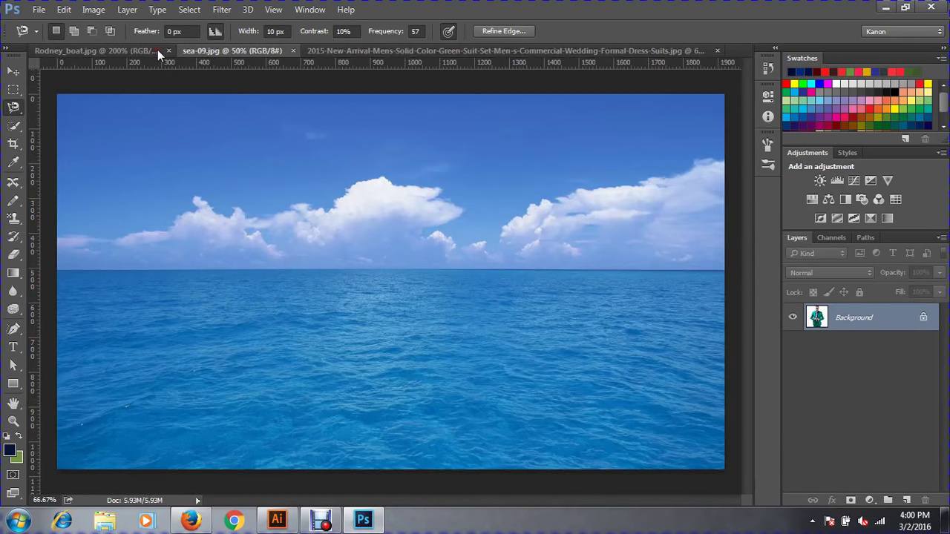
left_click(95, 51)
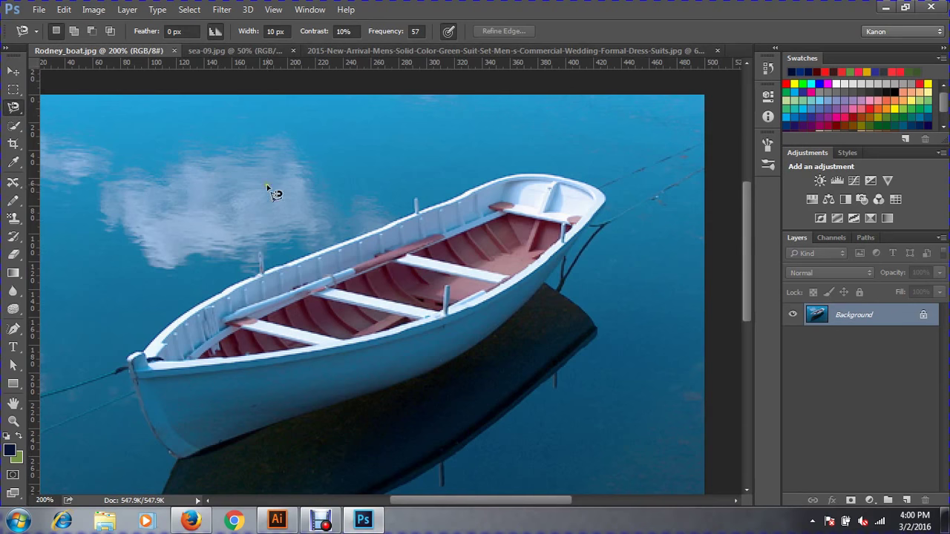
left_click(14, 70)
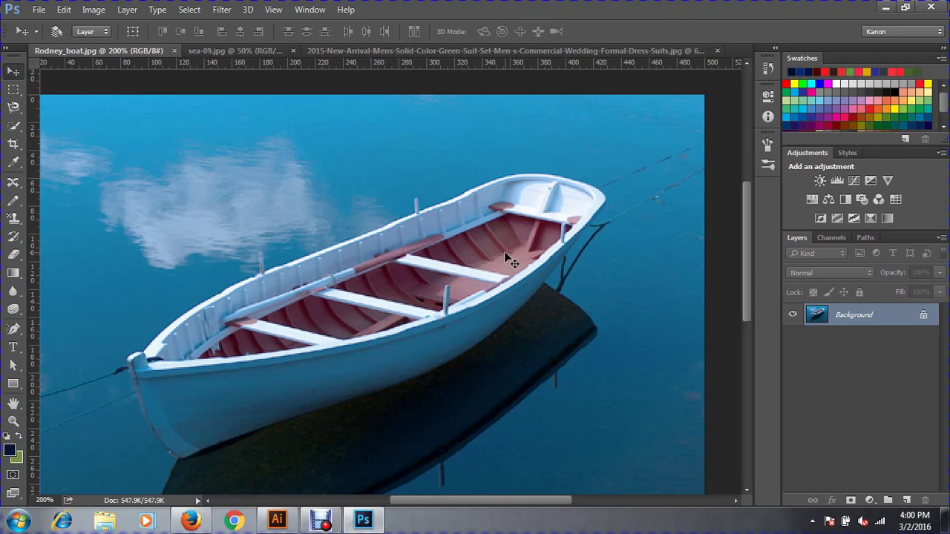
key("ctrl+shift+d")
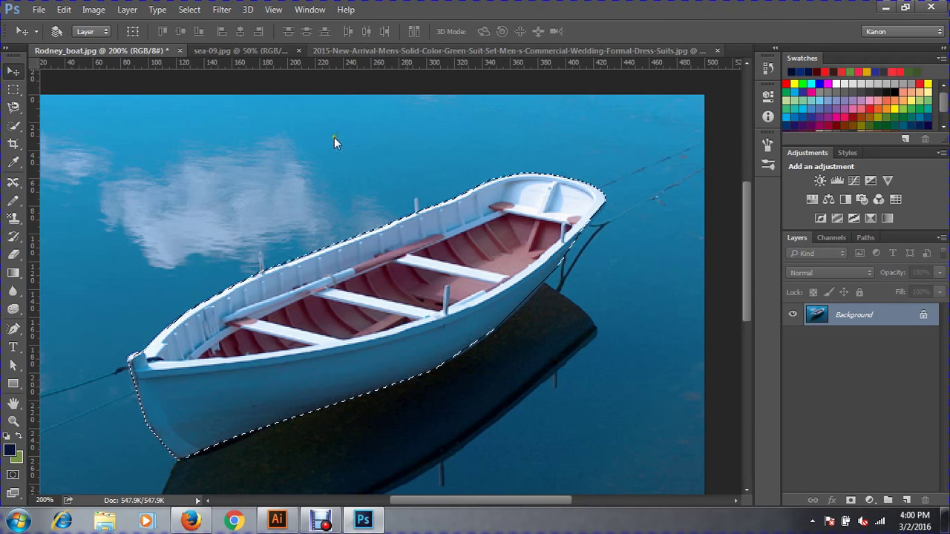
left_click(549, 52)
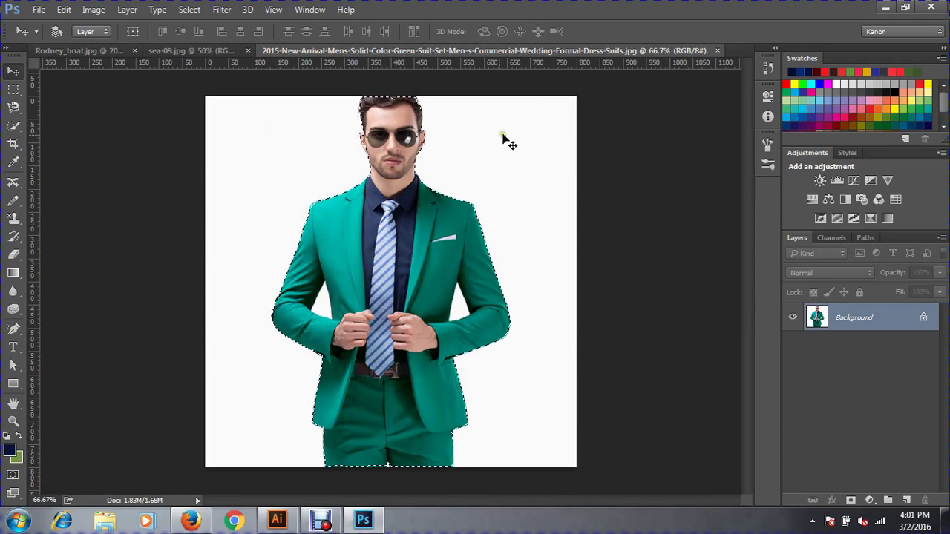
left_click(14, 89)
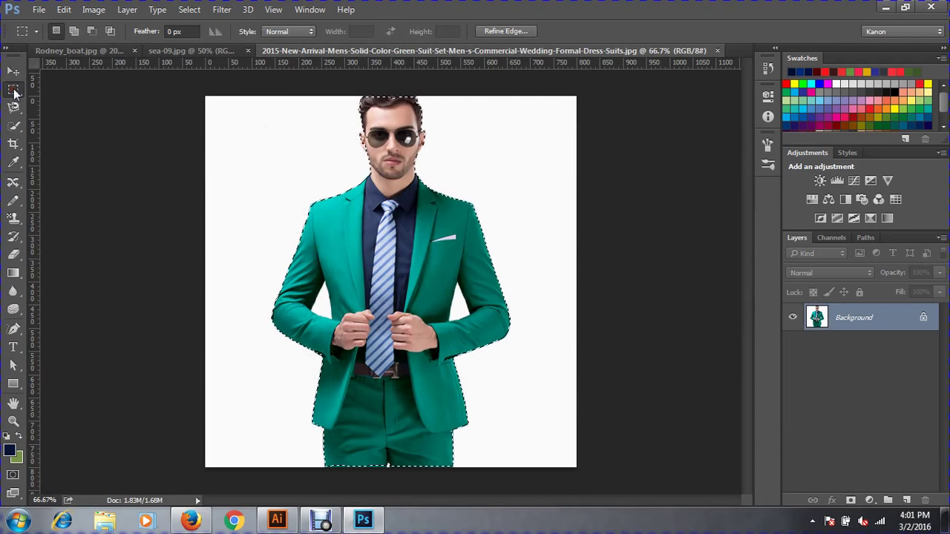
left_click(14, 108)
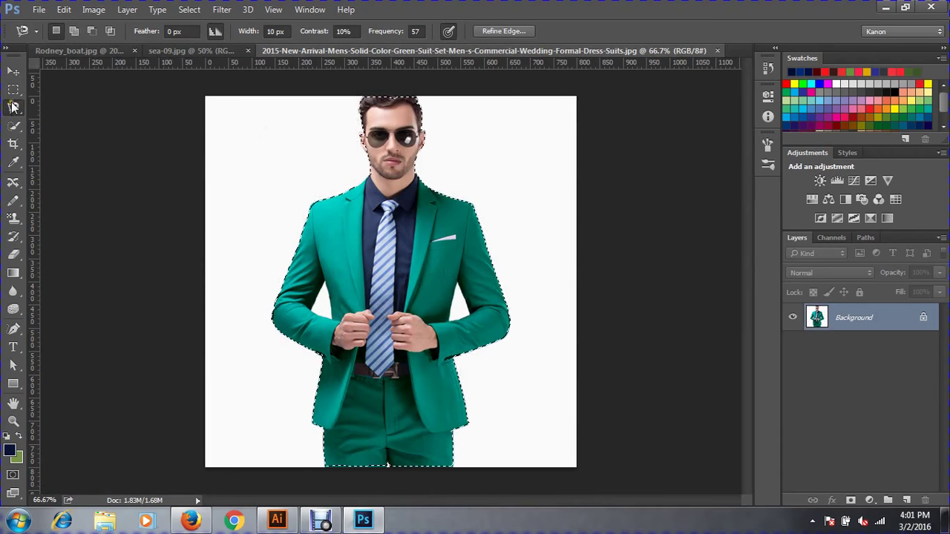
left_click(12, 89)
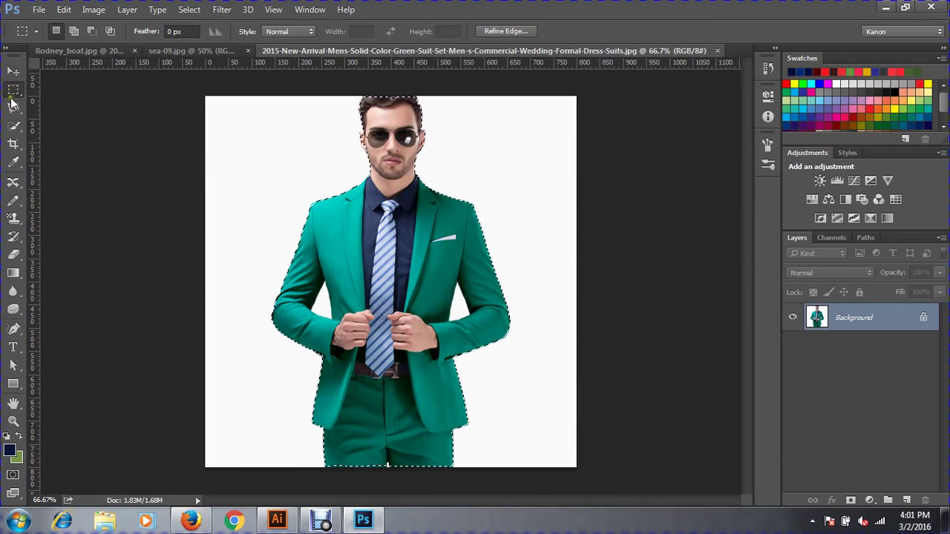
left_click(13, 108)
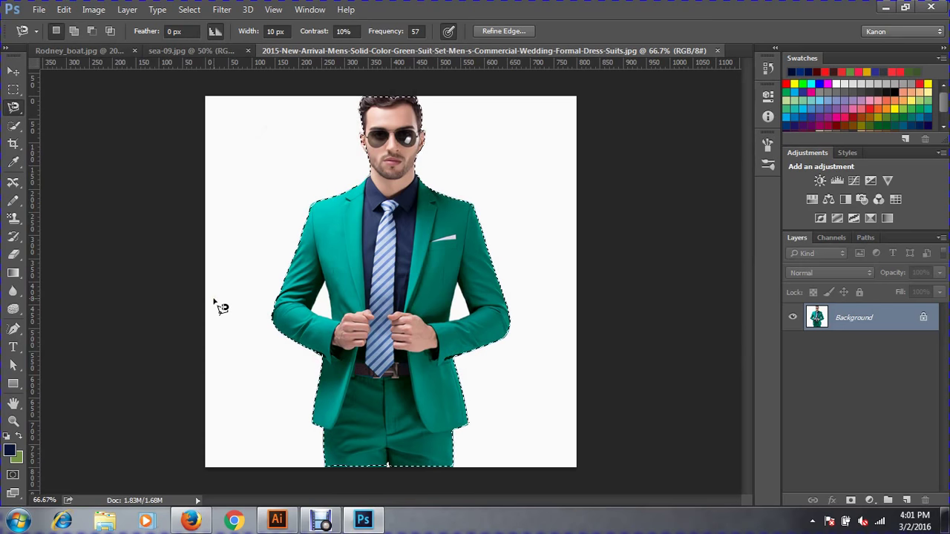
Cancel the Fill dialog unchanged and bring up Feather Selection for the suit selection
key("shift")
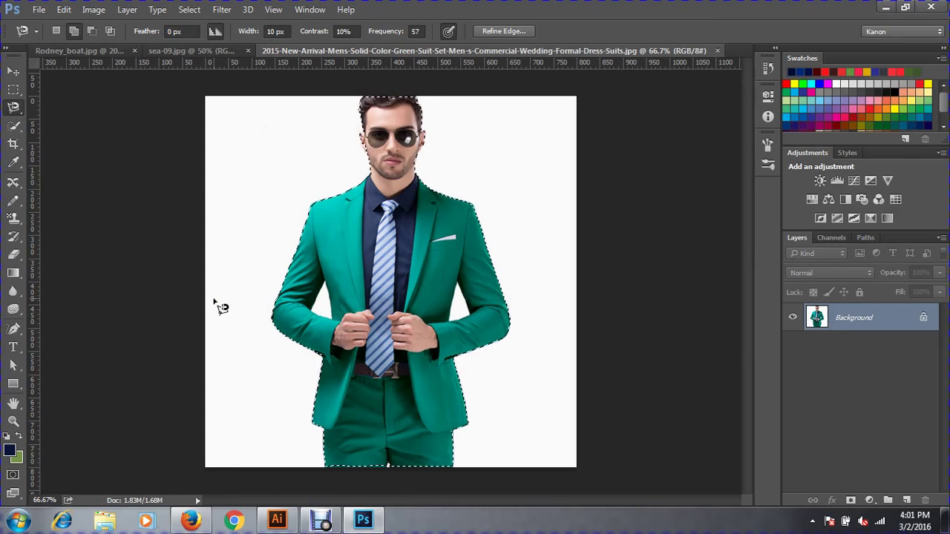
key("shift+F5")
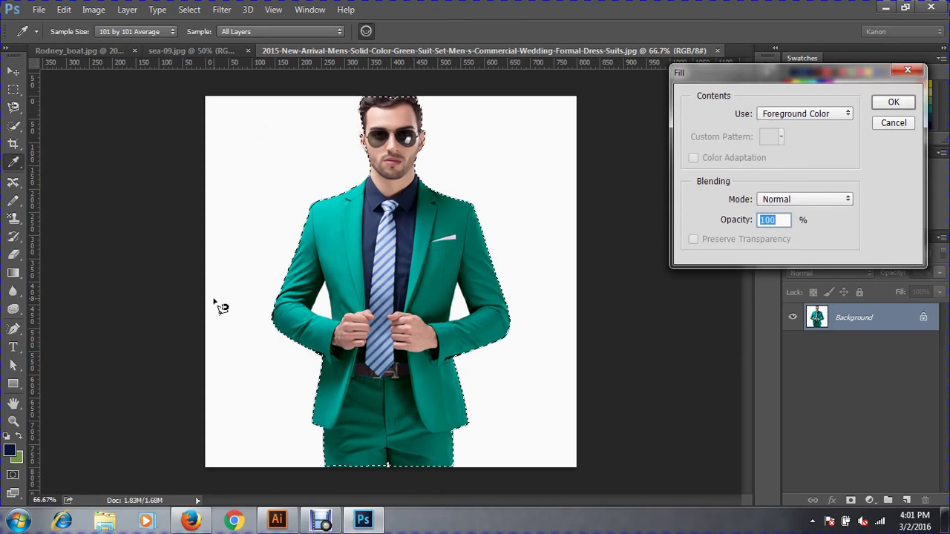
key("Escape")
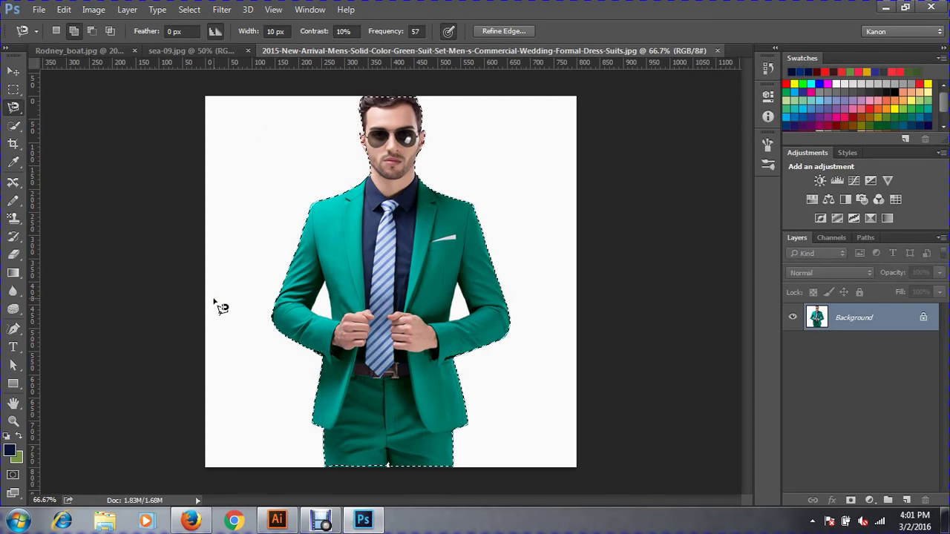
key("shift+F6")
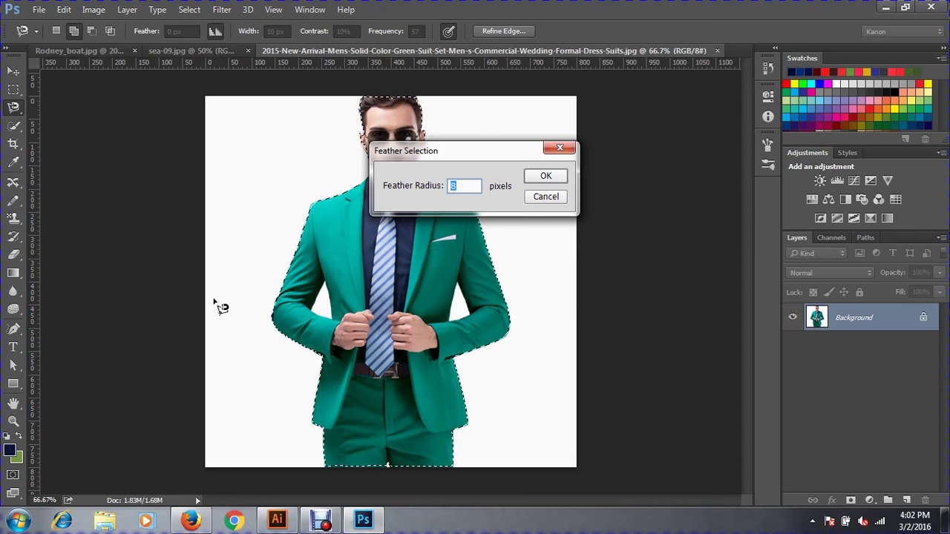
Apply a 30-pixel feather radius to the suit selection
left_click_drag(452, 155, 583, 129)
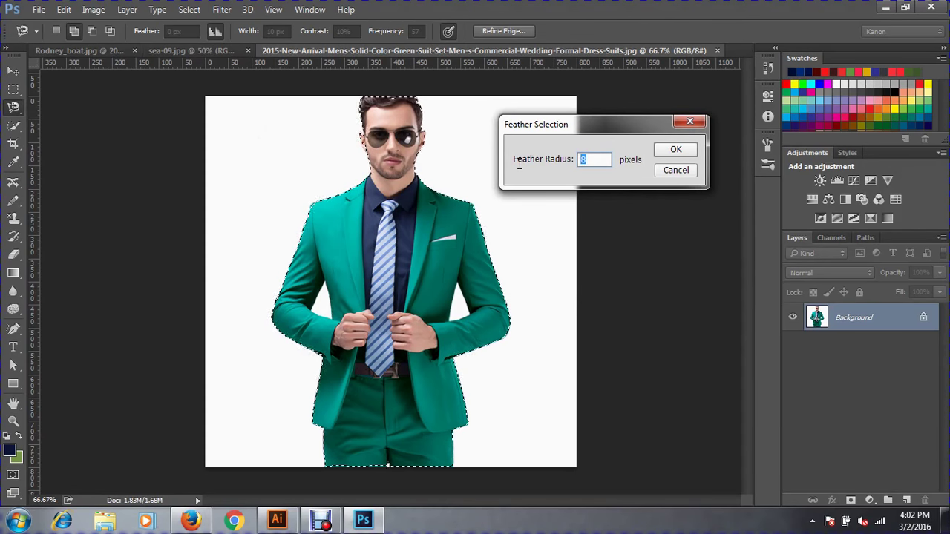
type("30")
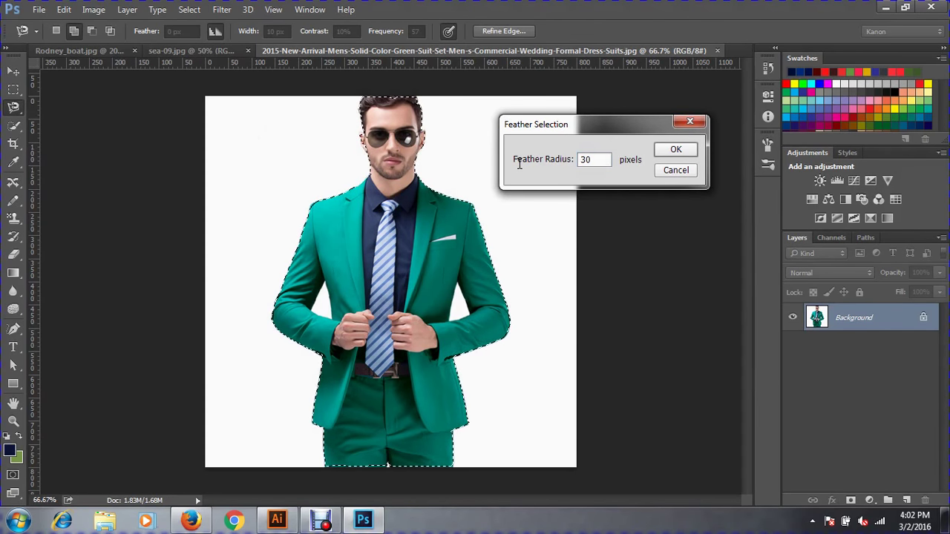
key("Return")
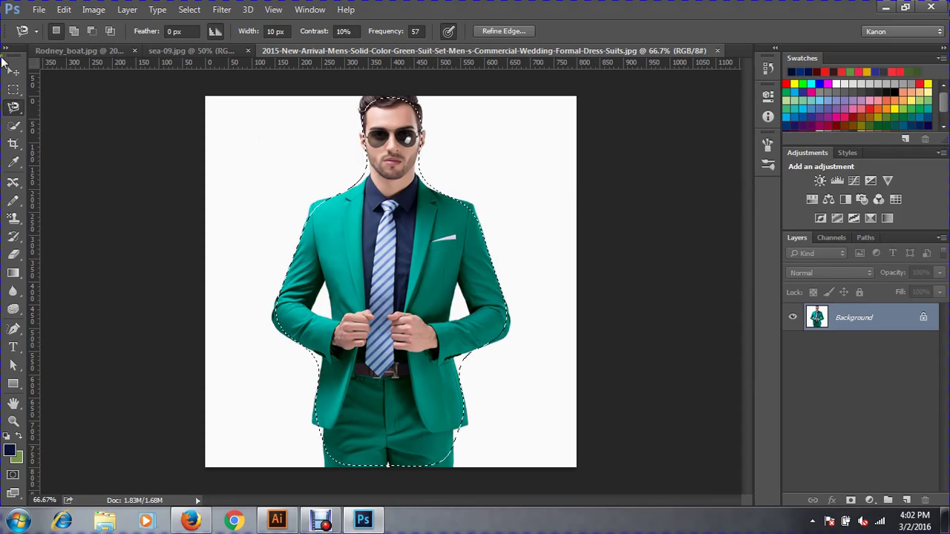
Undo the 30-pixel feather on the suit selection and switch to the Move tool
left_click(87, 51)
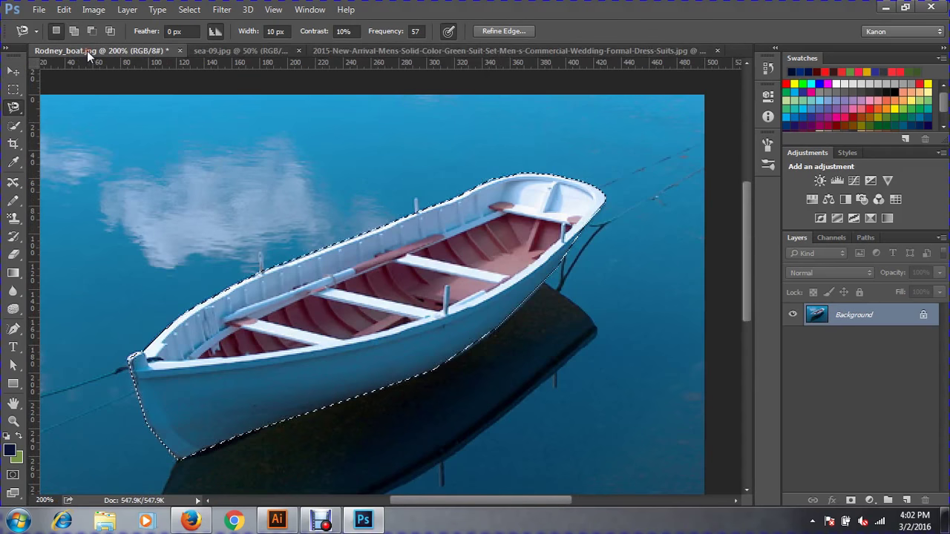
left_click(248, 51)
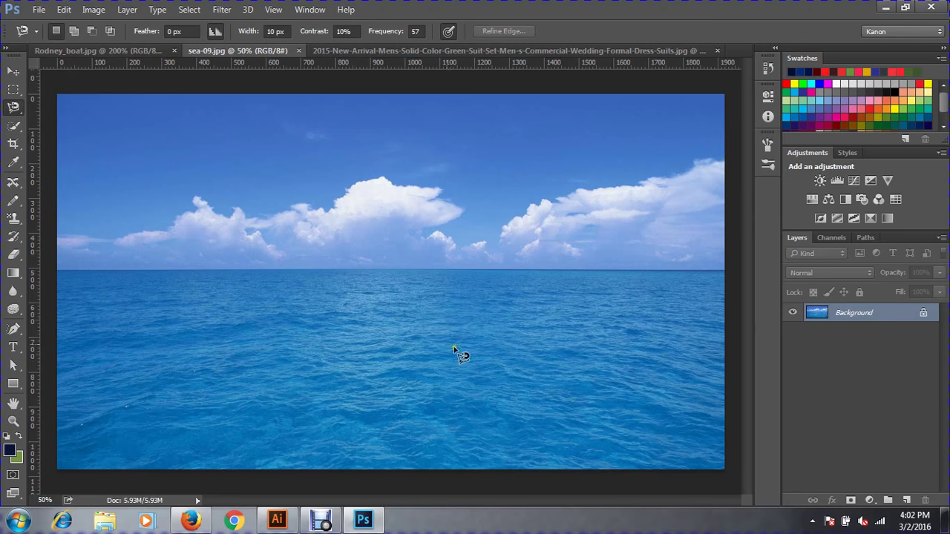
left_click(357, 49)
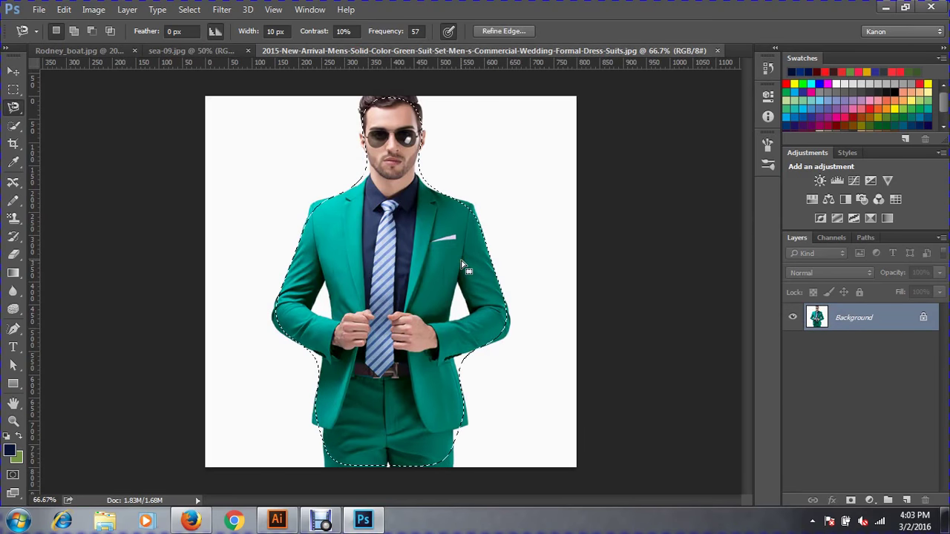
key("Delete")
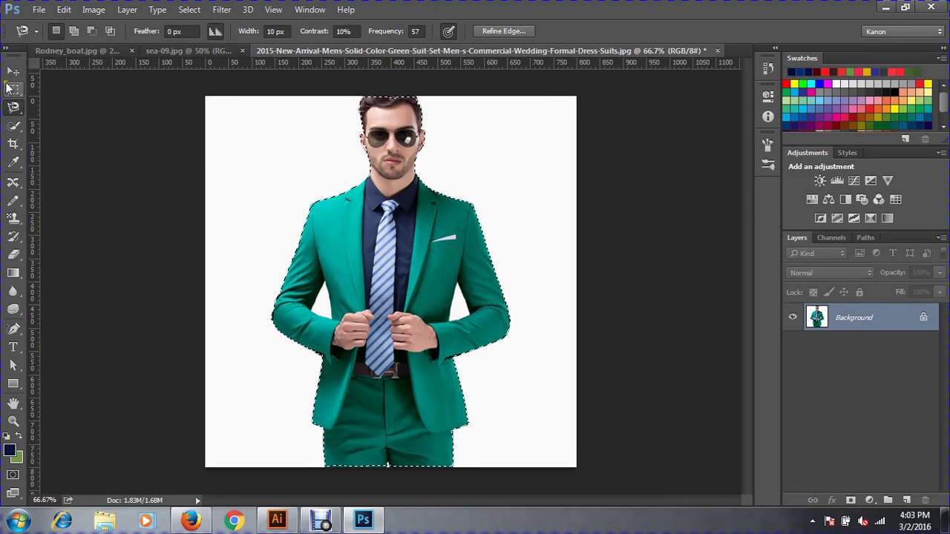
key("v")
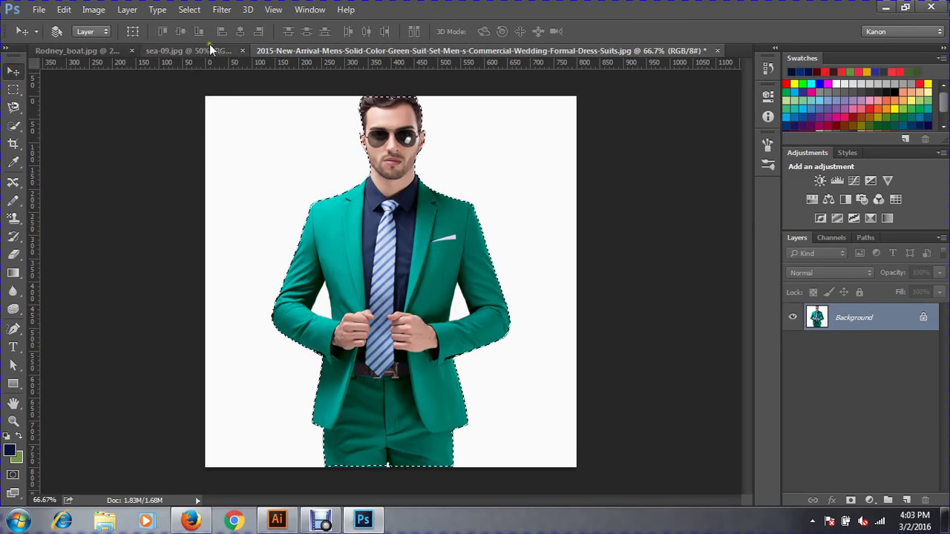
Drag the selected green-suit man onto the left side of sea-09.jpg
left_click(222, 50)
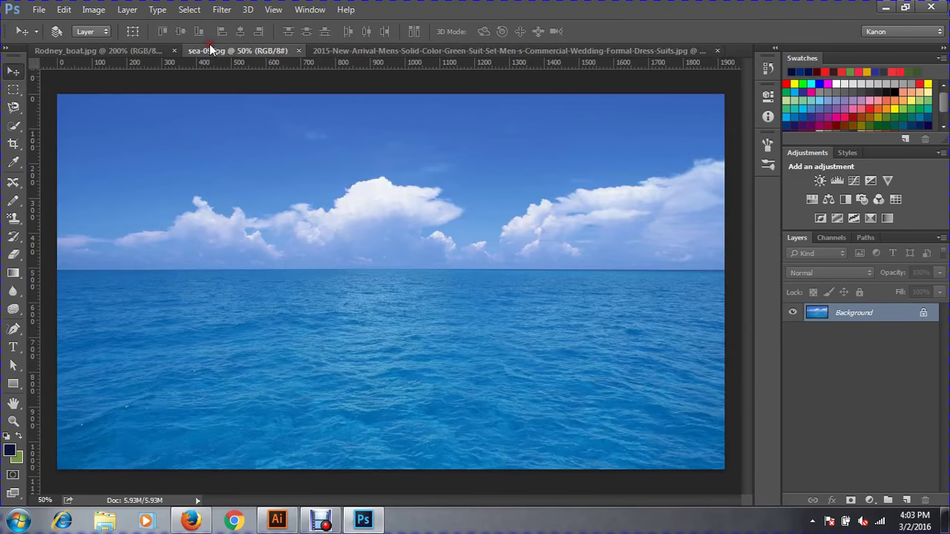
left_click(383, 46)
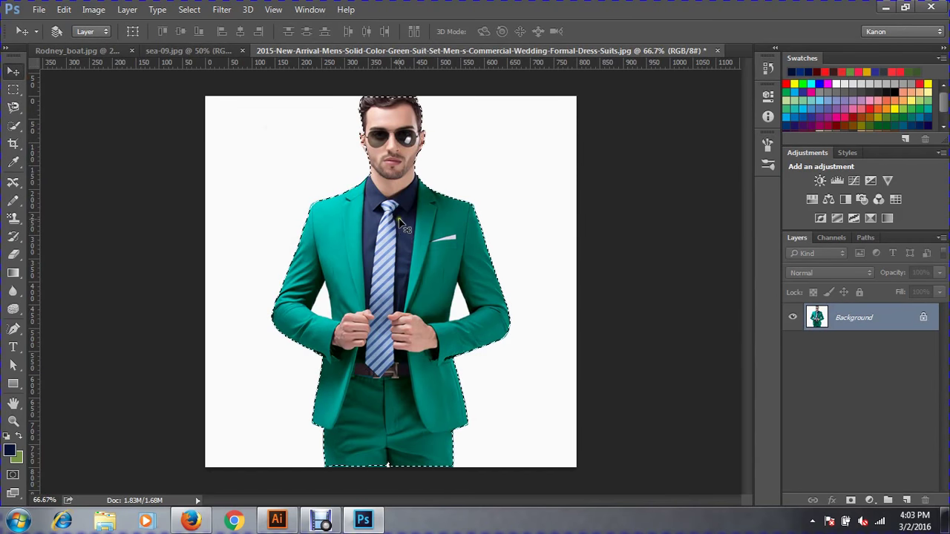
mouse_move(401, 217)
left_mouse_down()
mouse_move(314, 195)
mouse_move(384, 225)
mouse_move(480, 195)
mouse_move(416, 84)
mouse_move(211, 100)
mouse_move(191, 64)
left_mouse_up()
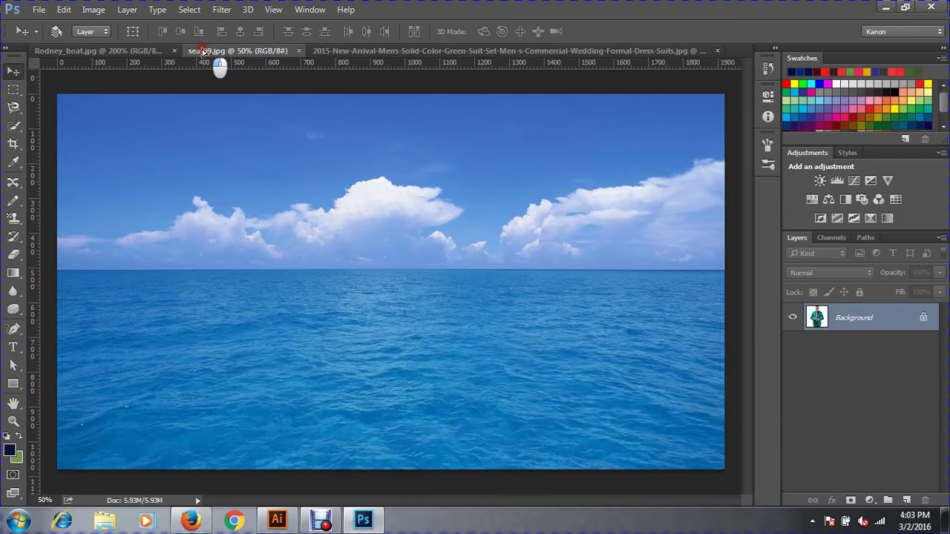
mouse_move(191, 64)
left_mouse_down()
mouse_move(314, 257)
mouse_move(155, 267)
mouse_move(181, 244)
left_mouse_up()
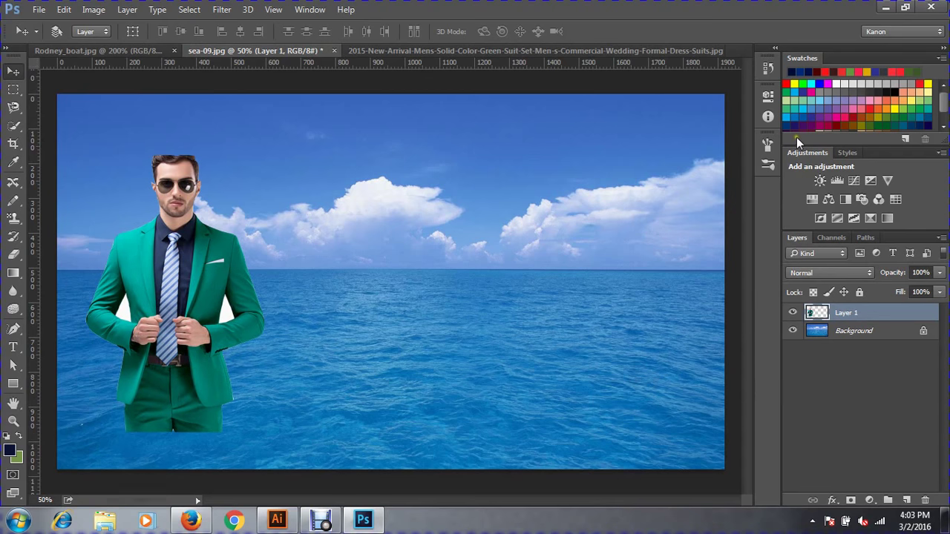
Copy the suited man onto sea-09.jpg and undo the extra duplicate
left_click(398, 52)
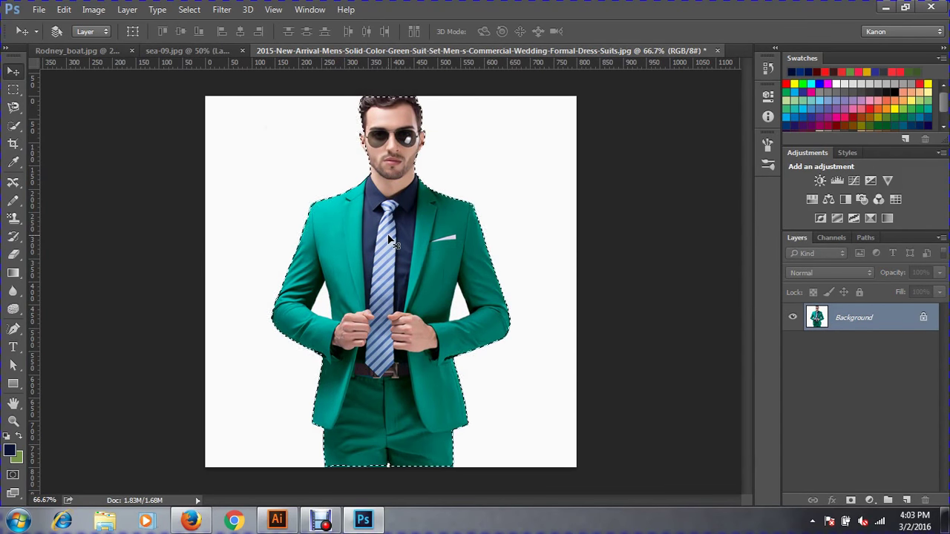
left_click_drag(382, 238, 206, 50)
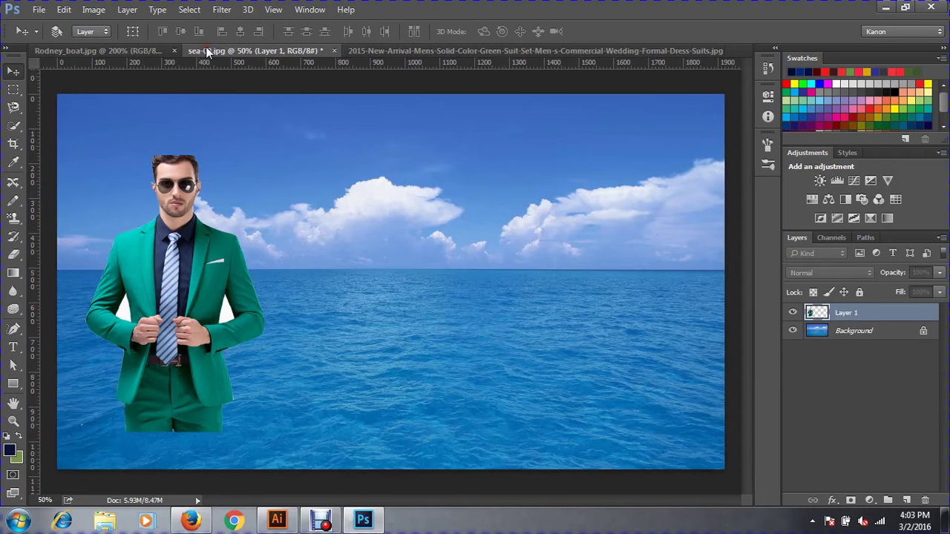
left_click_drag(593, 240, 592, 233)
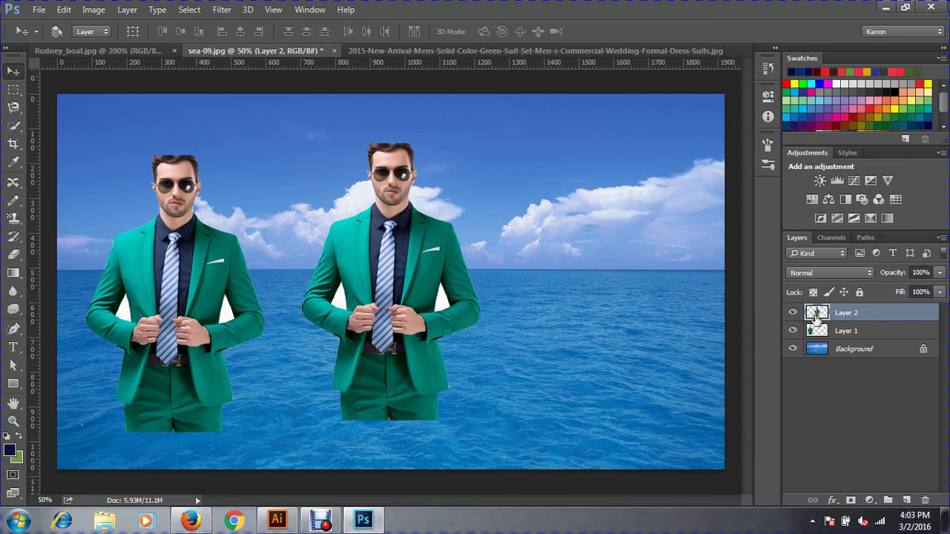
key("Delete")
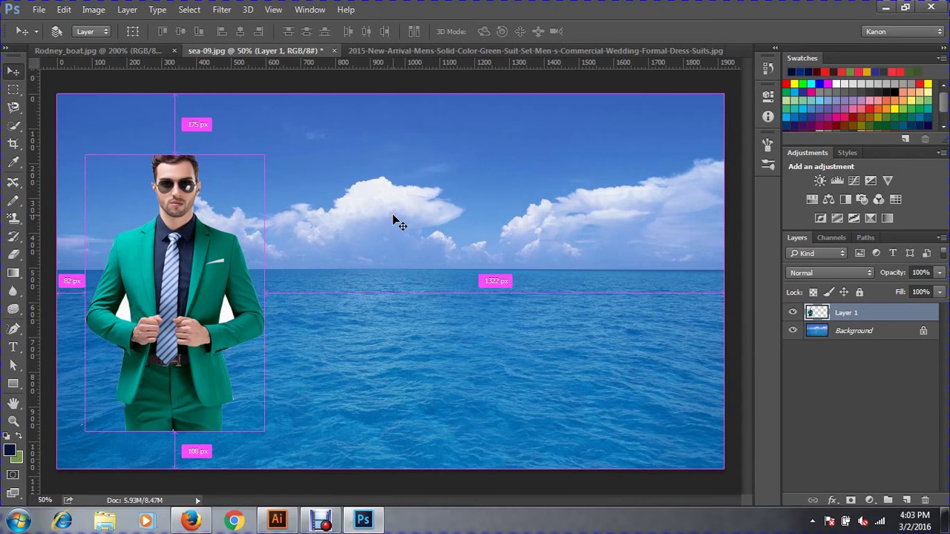
Cycle through the open documents back to the green-suit image
key("ctrl+Tab")
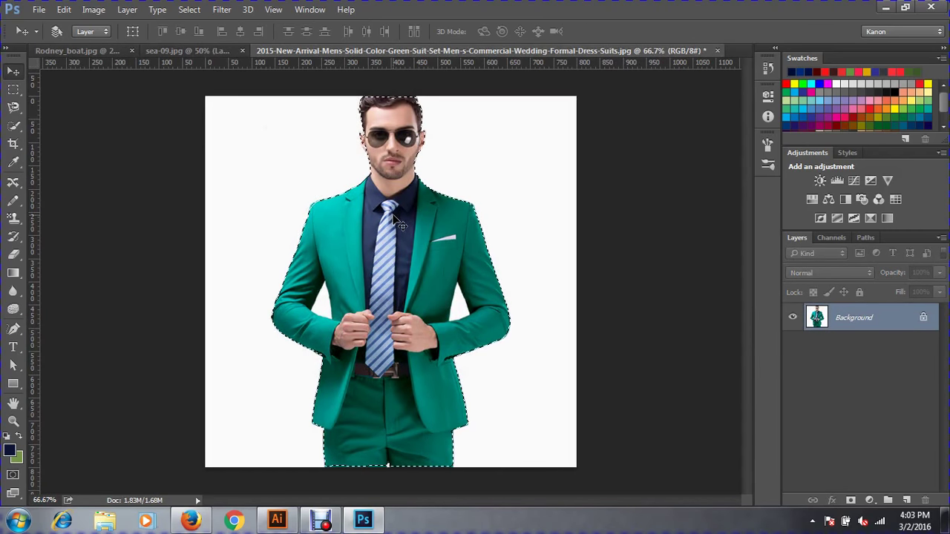
left_click(78, 50)
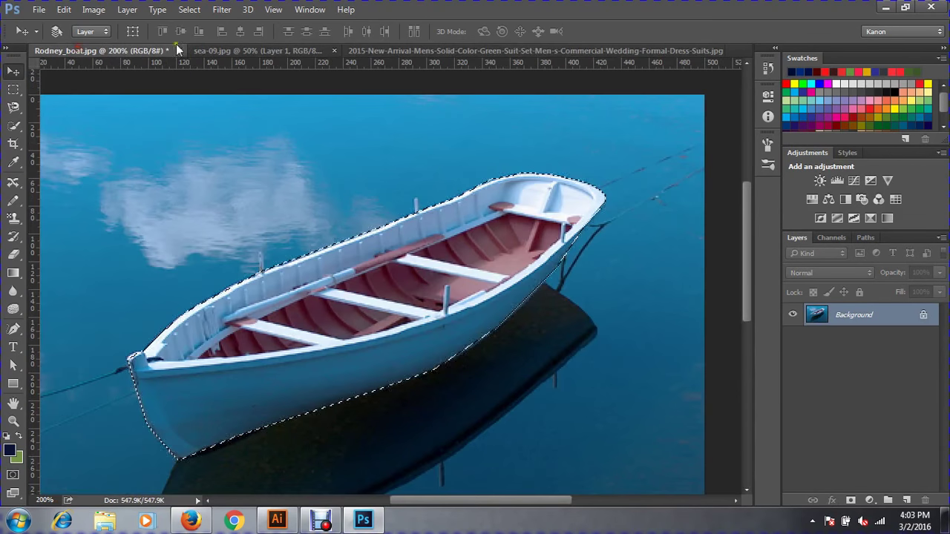
left_click(256, 50)
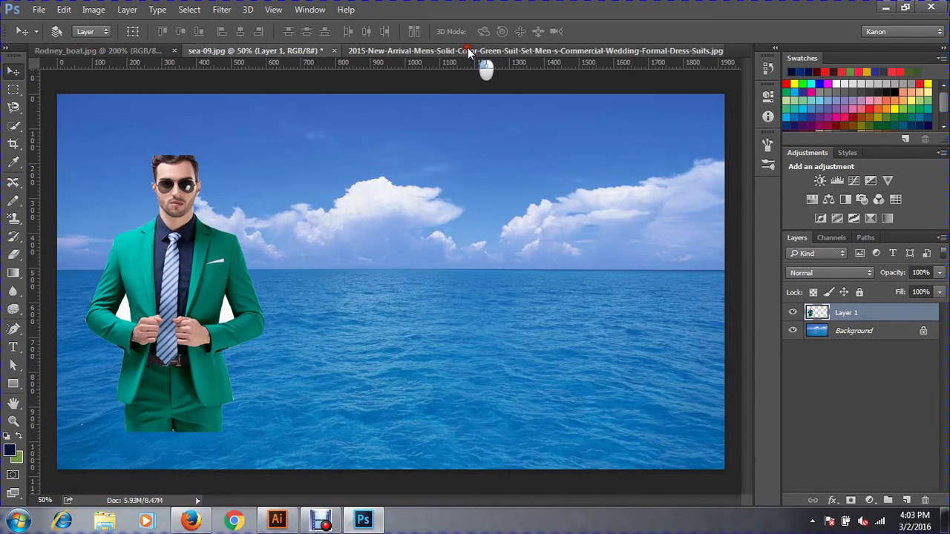
left_click(474, 51)
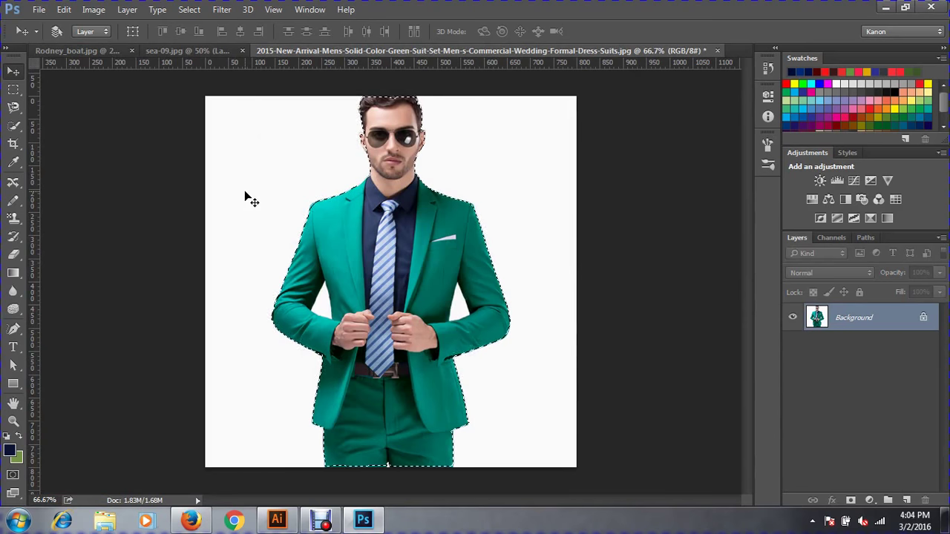
key("ctrl+Tab")
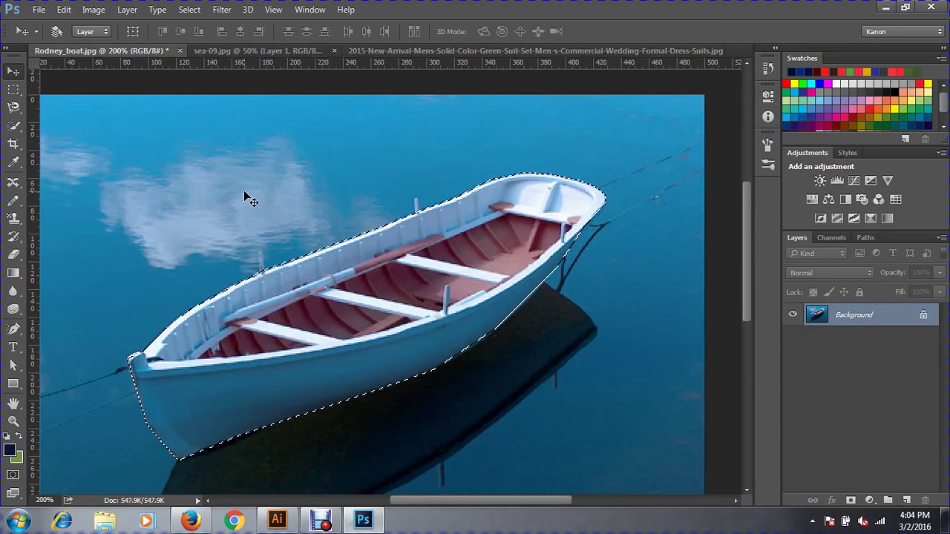
key("ctrl+Tab")
key("ctrl+Tab")
key("ctrl+Tab")
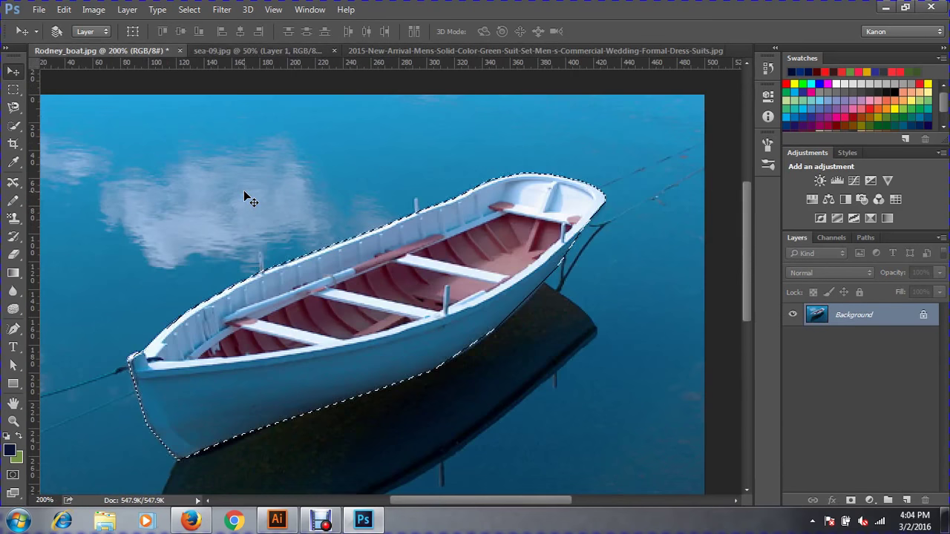
key("ctrl+Tab")
key("ctrl+Tab")
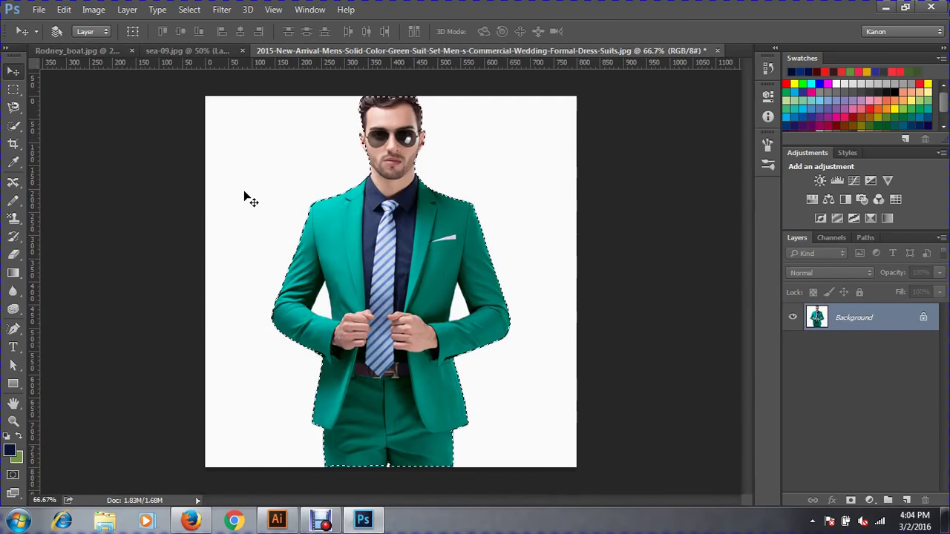
key("ctrl+Tab")
key("ctrl+Tab")
key("ctrl+Tab")
Feather the suit selection 30 pixels and drag it onto the sea photo's right side
key("shift+F6")
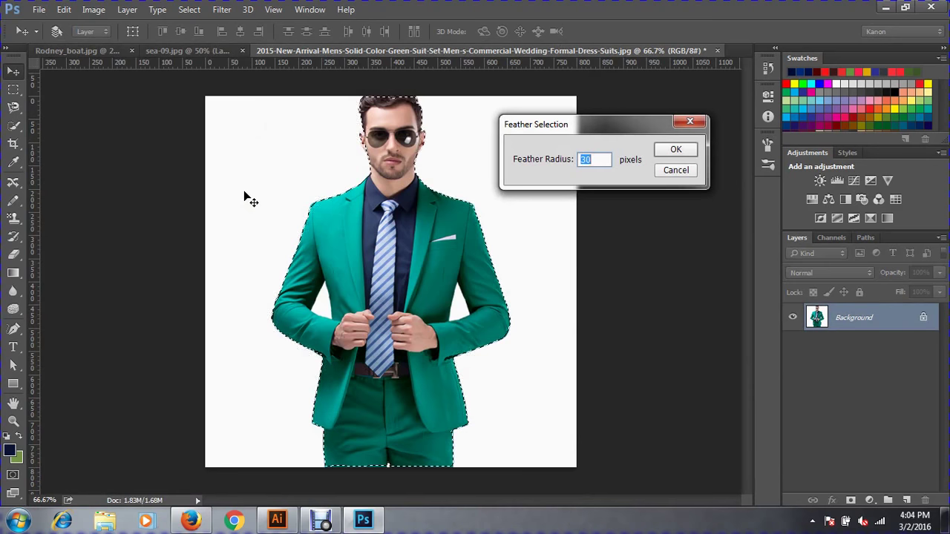
key("Return")
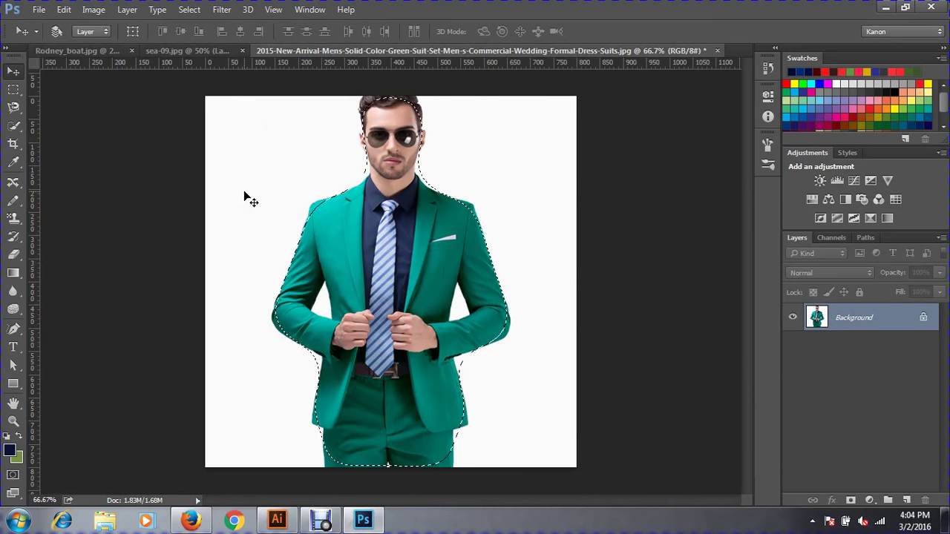
left_click(395, 230)
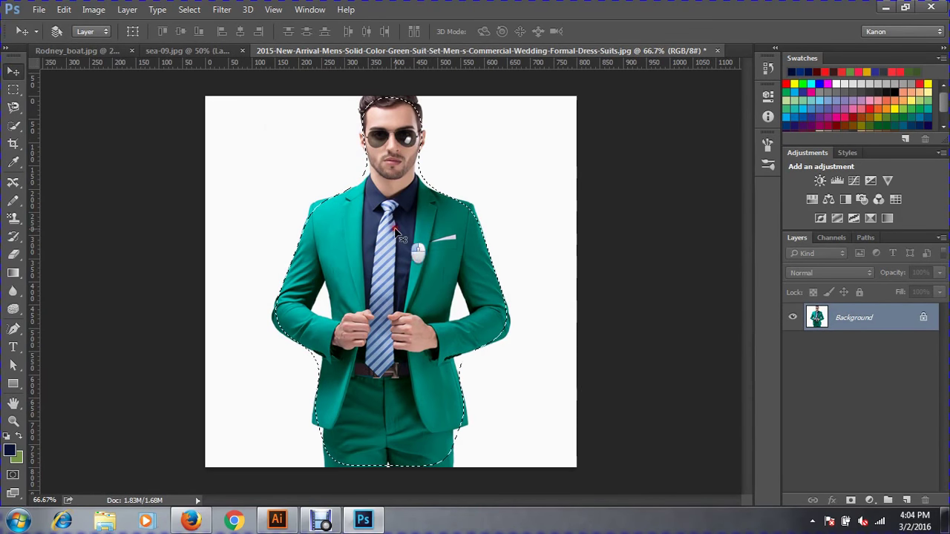
mouse_move(396, 230)
left_mouse_down()
mouse_move(185, 55)
mouse_move(469, 326)
mouse_move(620, 316)
left_mouse_up()
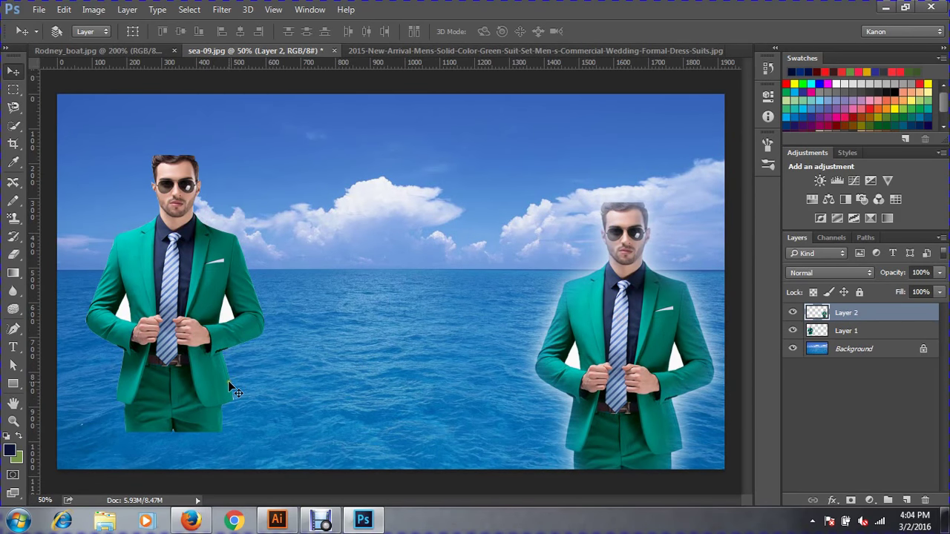
Move the first man on the sea photo down and to the left
left_click(179, 318)
left_click_drag(175, 289, 161, 349)
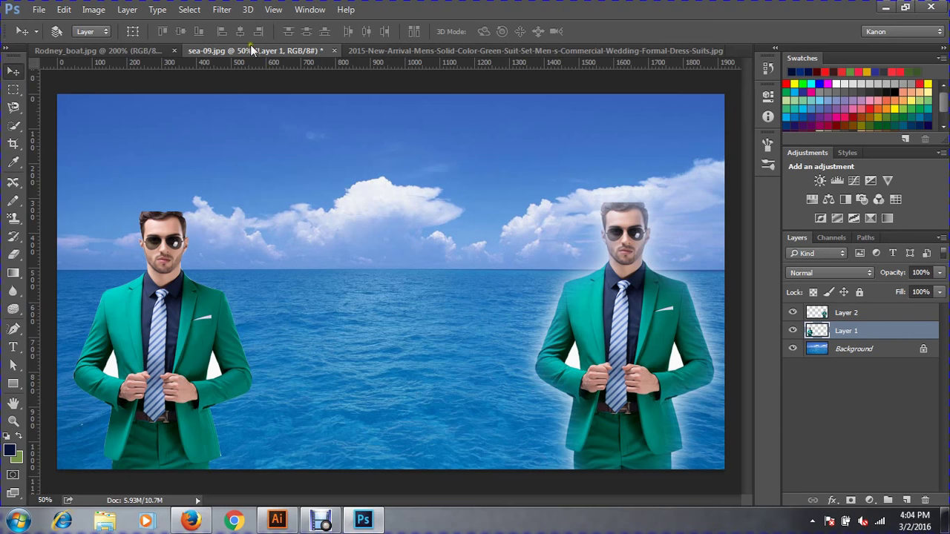
left_click(132, 50)
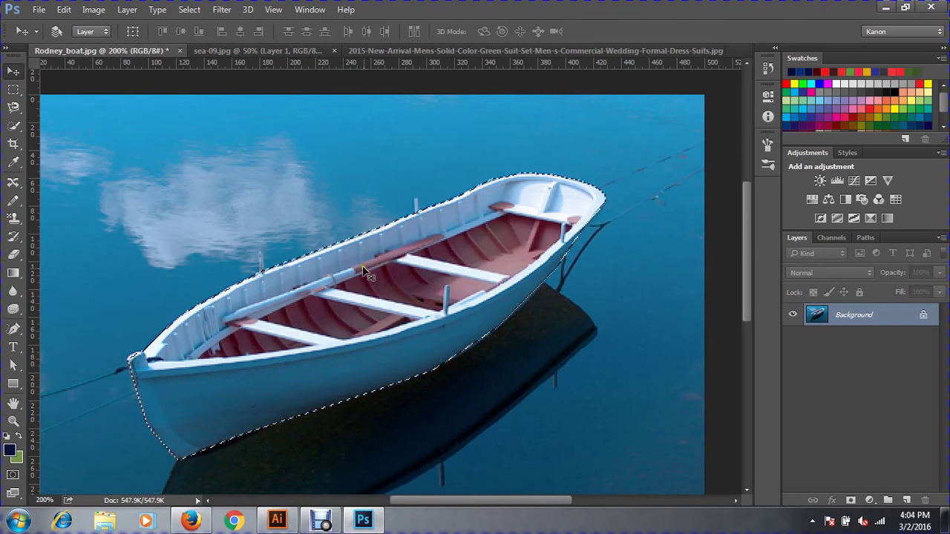
Drag the selected boat low onto the sea photo as a new layer
mouse_move(372, 289)
left_mouse_down()
mouse_move(229, 110)
mouse_move(329, 247)
left_mouse_up()
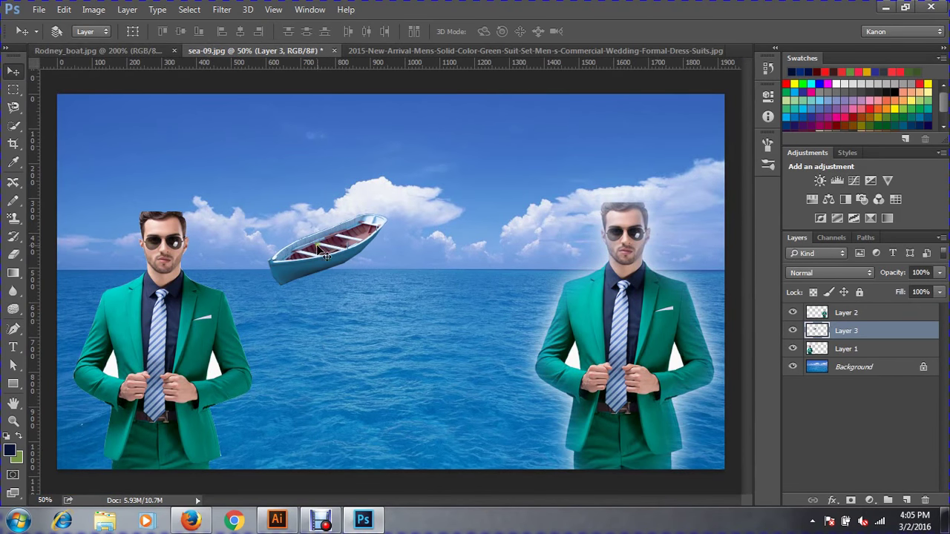
mouse_move(328, 245)
left_mouse_down()
mouse_move(335, 381)
mouse_move(302, 414)
left_mouse_up()
left_click(411, 50)
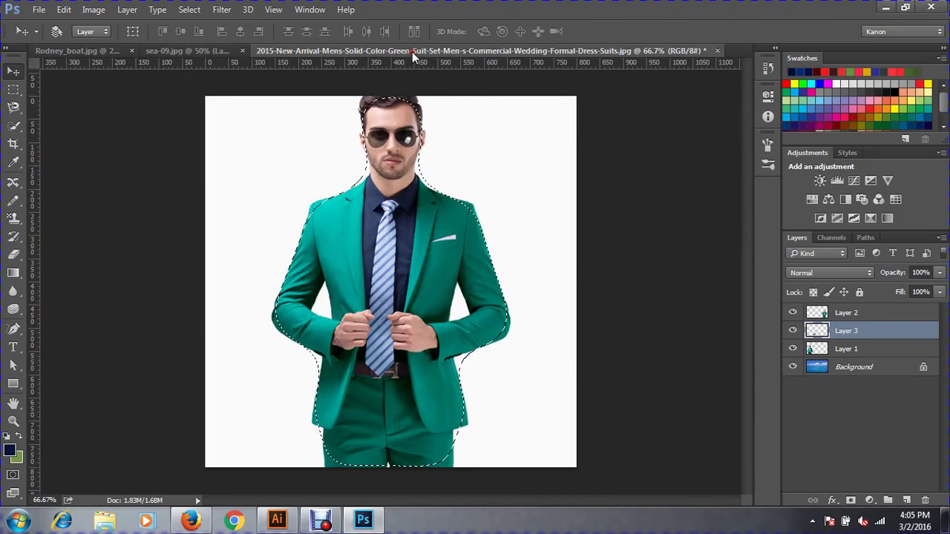
left_click(210, 50)
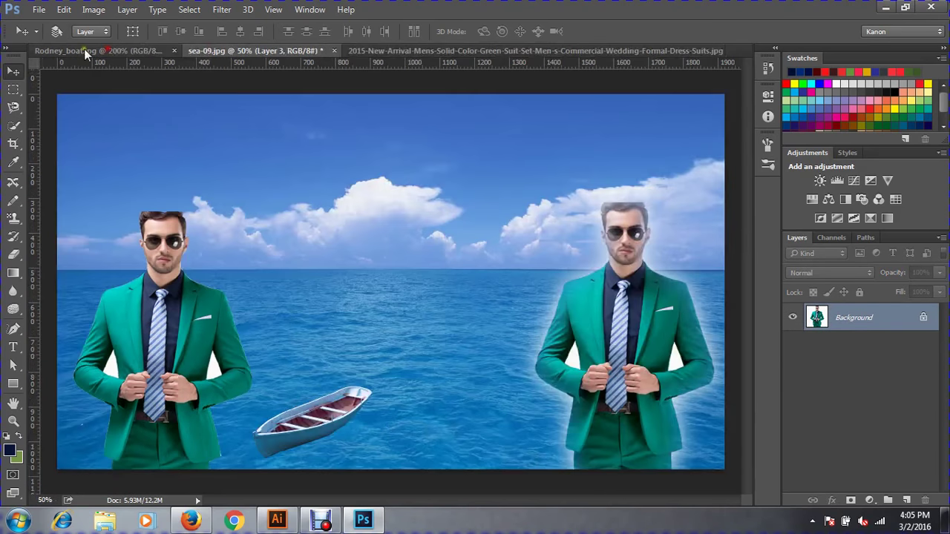
left_click(83, 52)
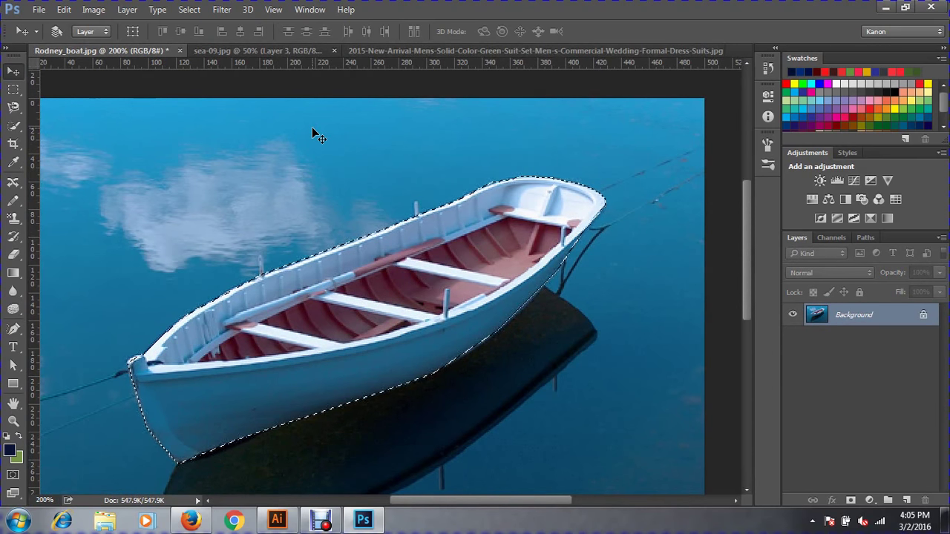
Feather the boat selection 30 pixels and drag a second copy onto the sea photo
key("shift+F6")
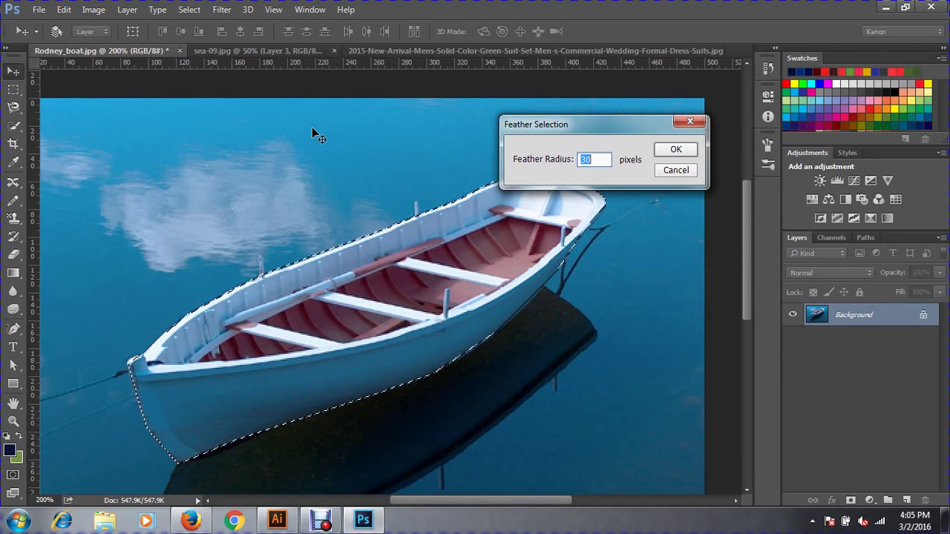
key("Return")
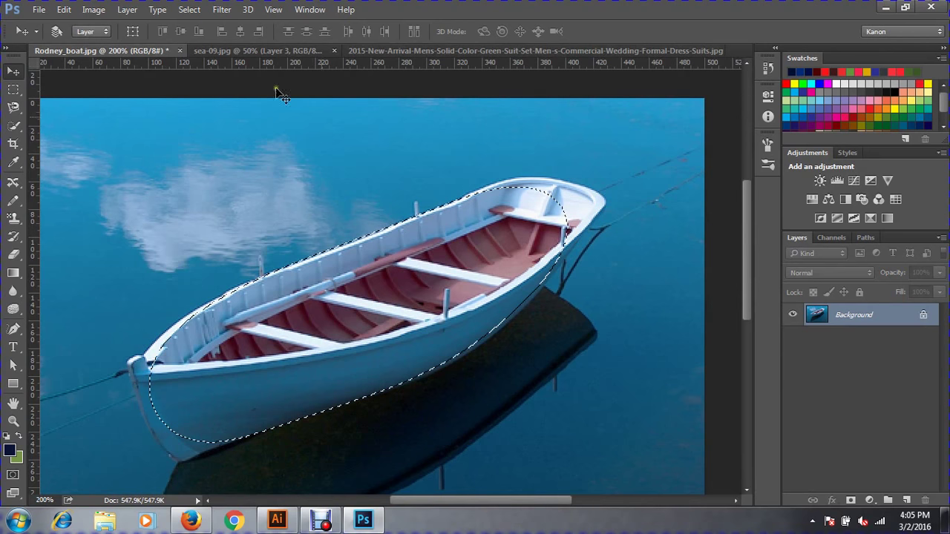
mouse_move(330, 207)
left_mouse_down()
mouse_move(245, 52)
mouse_move(450, 379)
mouse_move(451, 369)
left_mouse_up()
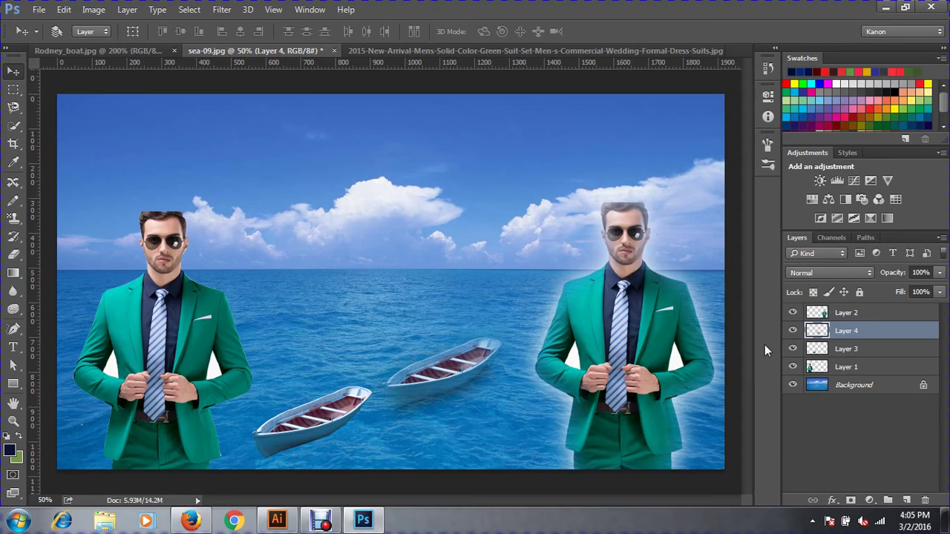
Drag Layer 4's boat higher on the sea and return to the green-suit image
left_click_drag(328, 420, 328, 386)
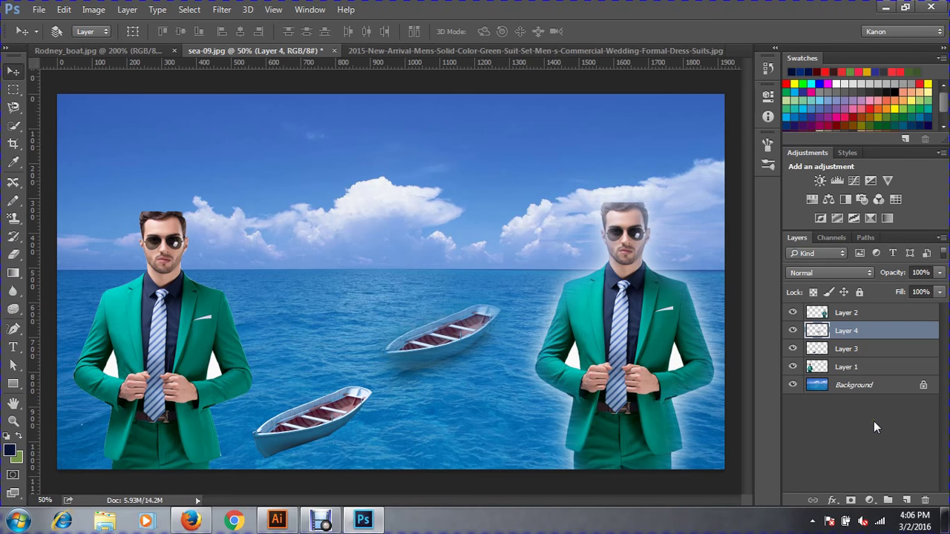
key("ctrl+Tab")
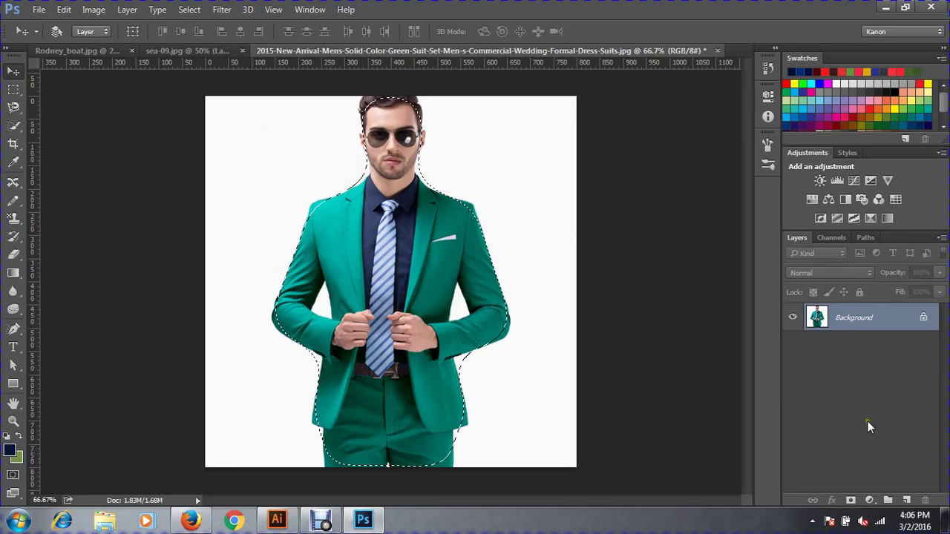
Deselect the man, then close the suit image and sea-09 composite without saving
left_click(15, 89)
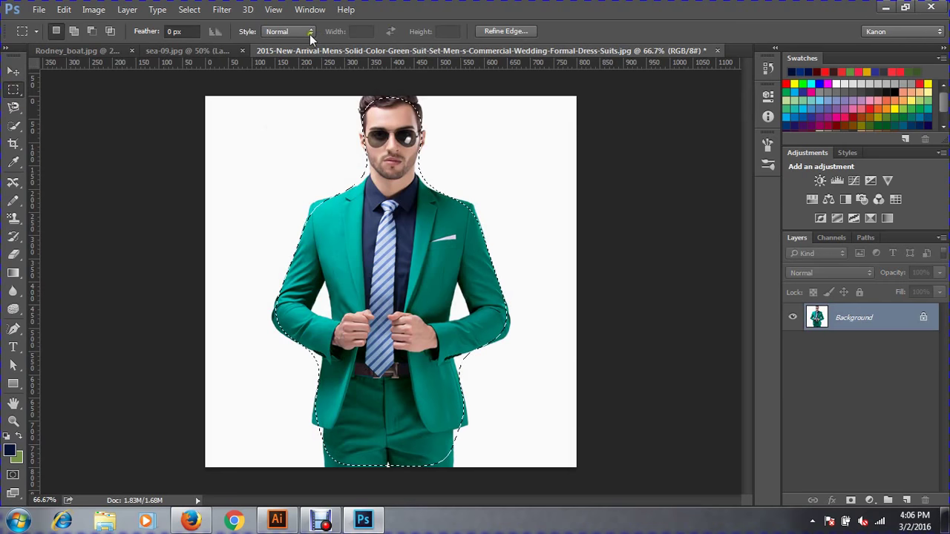
left_click(299, 148)
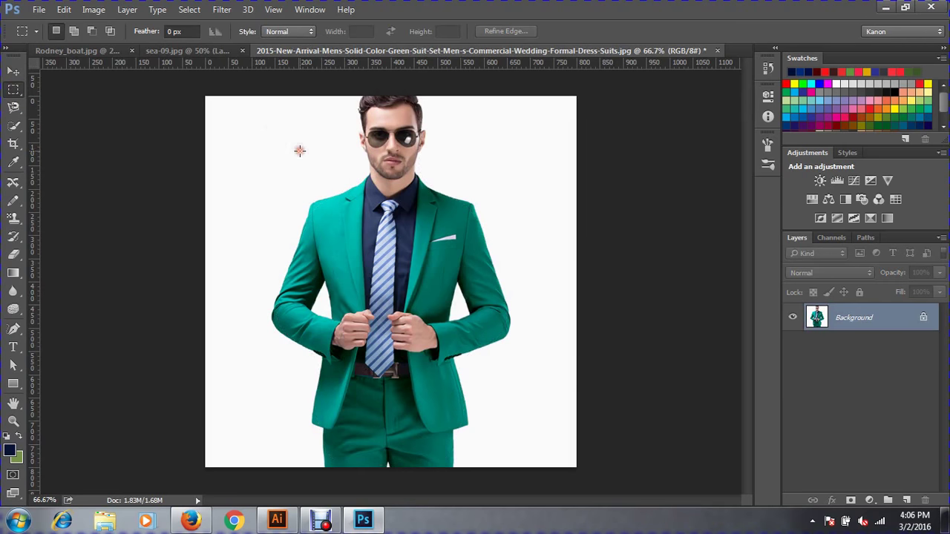
key("ctrl+w")
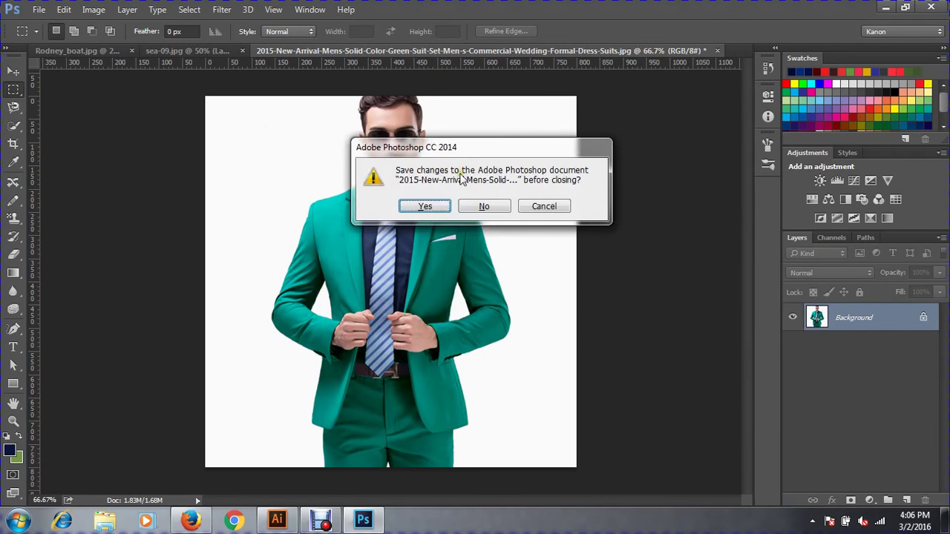
left_click(486, 206)
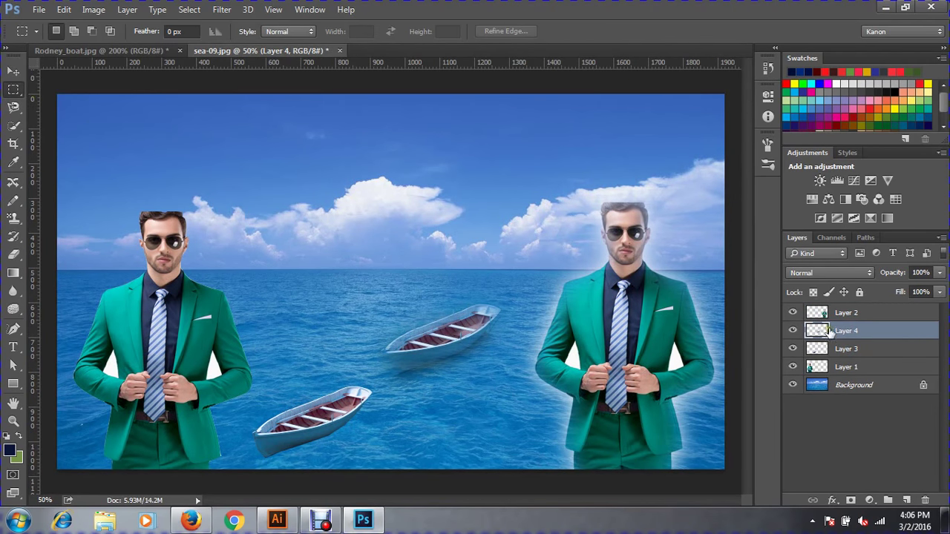
key("ctrl+w")
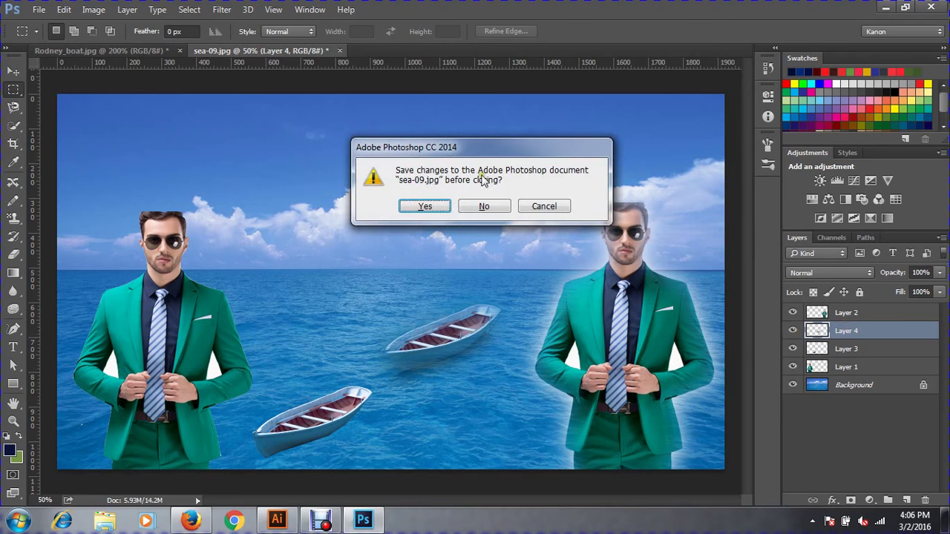
left_click(481, 206)
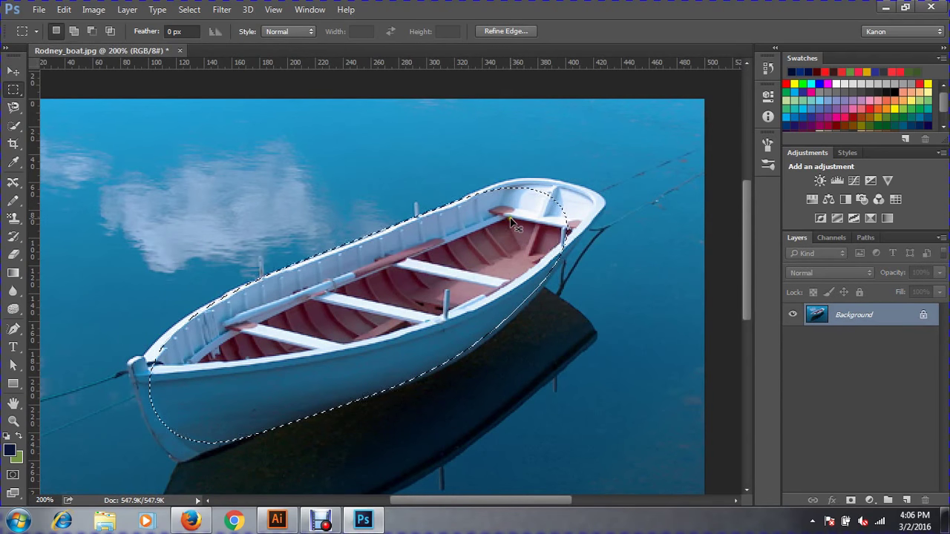
Clear the curved boat selection and drag a trial rectangle, moving it up over the cloud
left_click(511, 222)
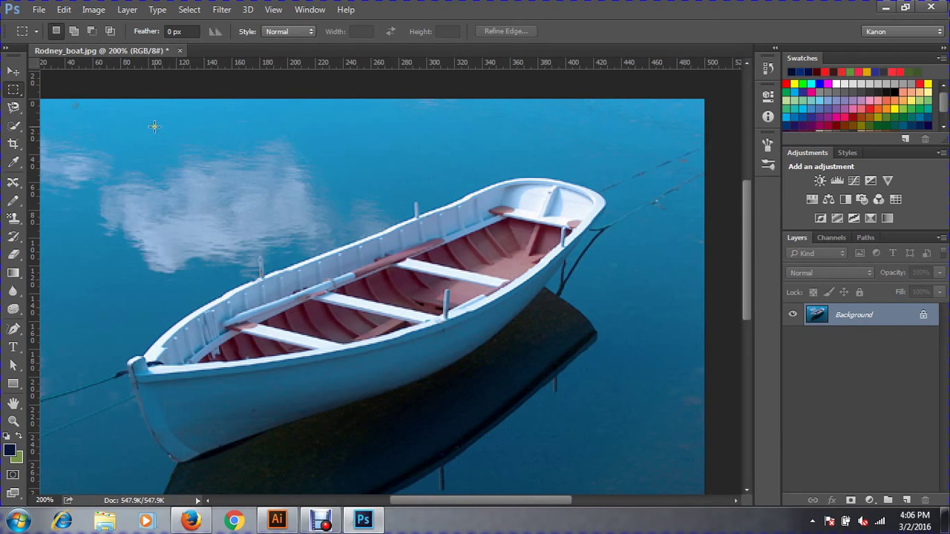
left_click_drag(218, 191, 533, 403)
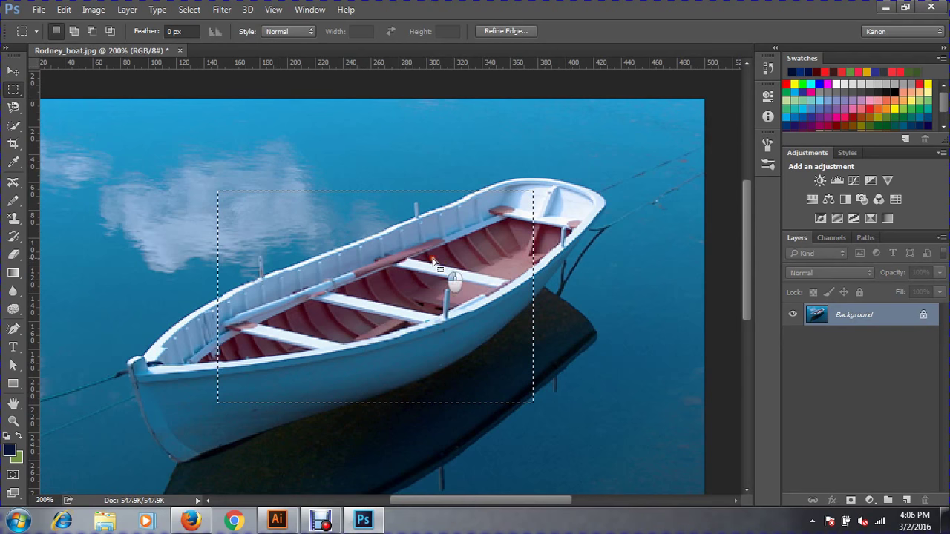
left_click_drag(434, 261, 300, 187)
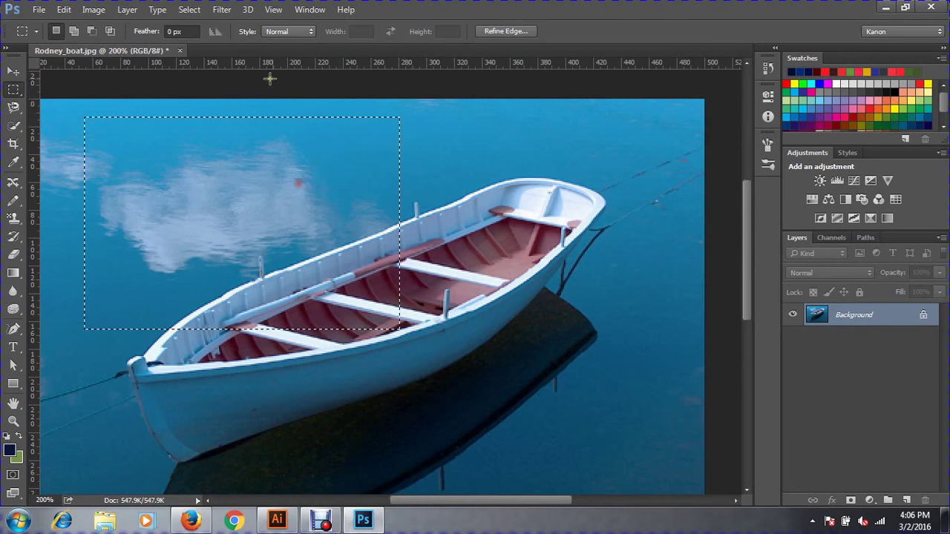
Keep marquee Style at Normal and draw a new rectangle spanning the cloud reflection and boat
left_click(294, 31)
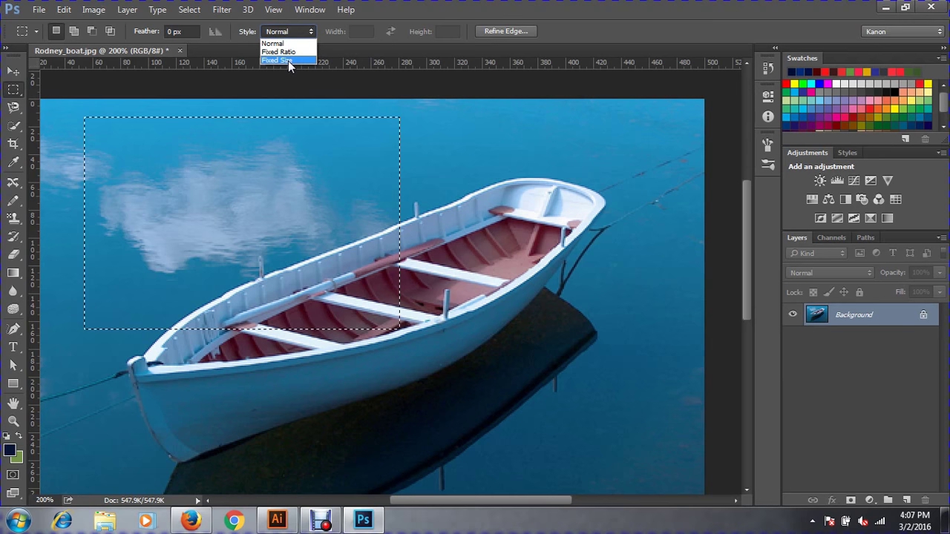
left_click(283, 42)
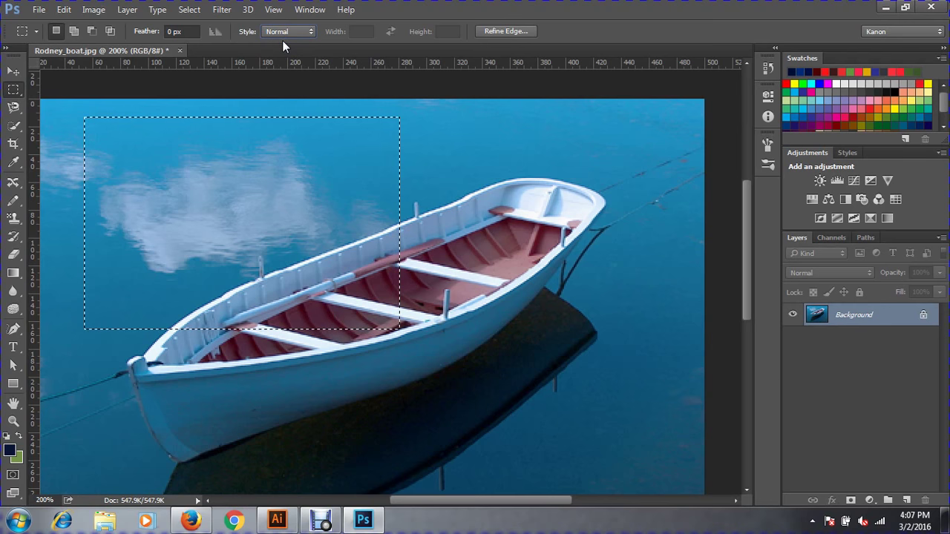
left_click(200, 186)
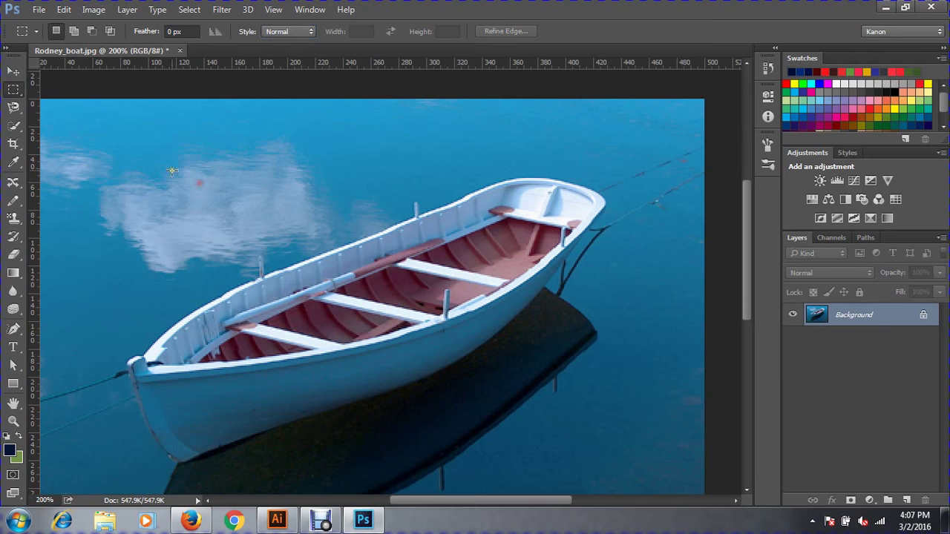
left_click_drag(130, 151, 361, 285)
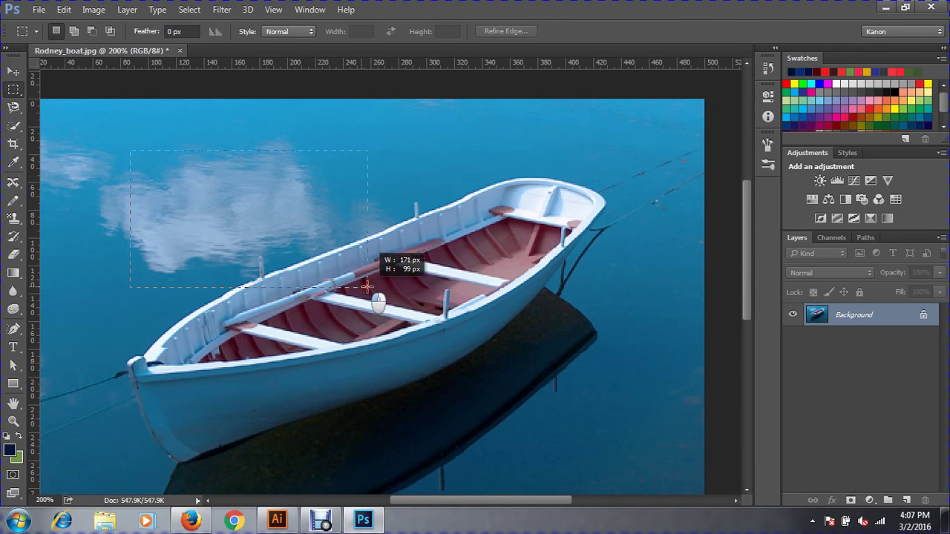
mouse_move(361, 286)
left_mouse_down()
mouse_move(606, 262)
mouse_move(604, 322)
mouse_move(579, 391)
left_mouse_up()
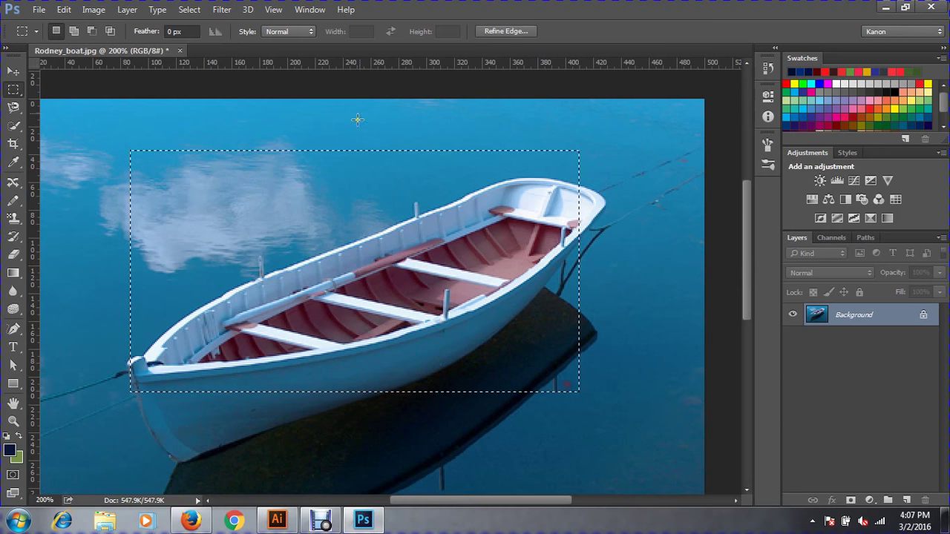
Set the marquee Style to Fixed Ratio with Width 5 and Height 2
left_click(297, 32)
left_click(294, 52)
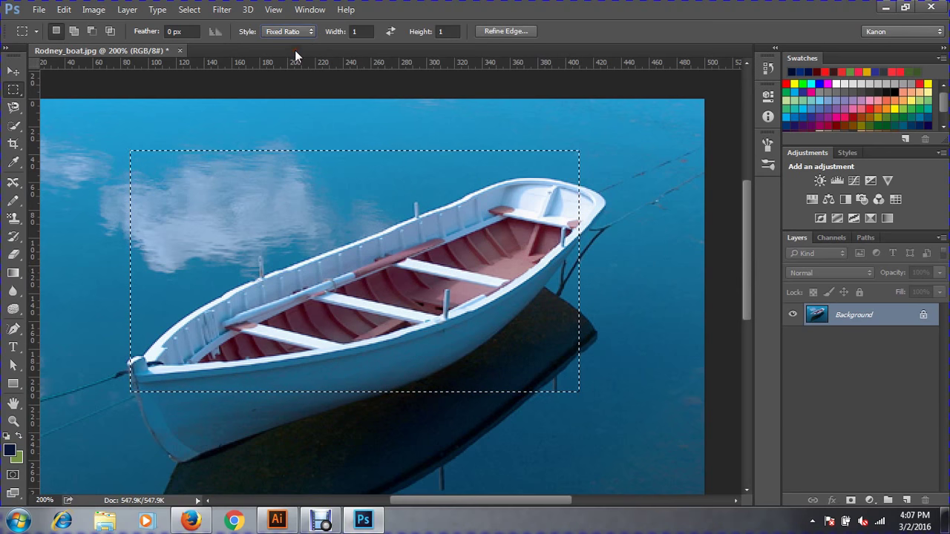
left_click(621, 283)
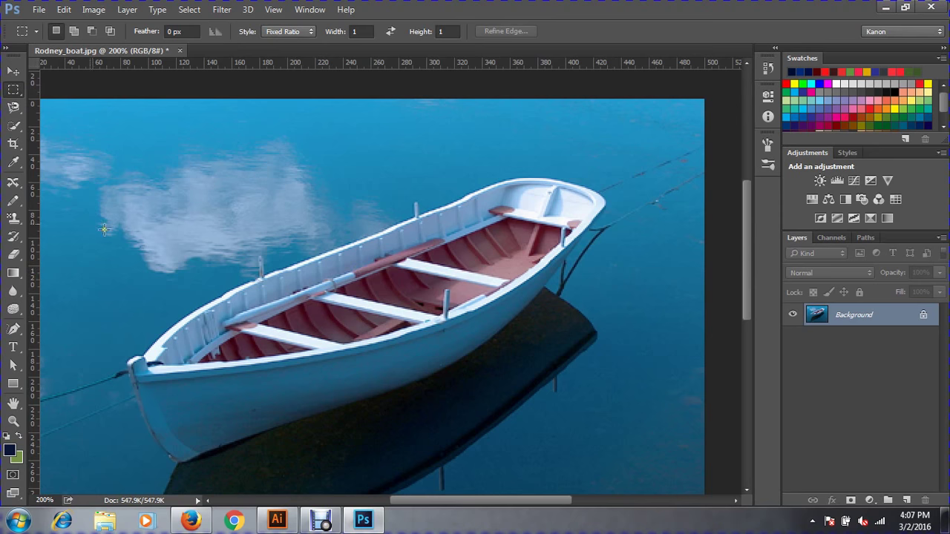
left_click(364, 33)
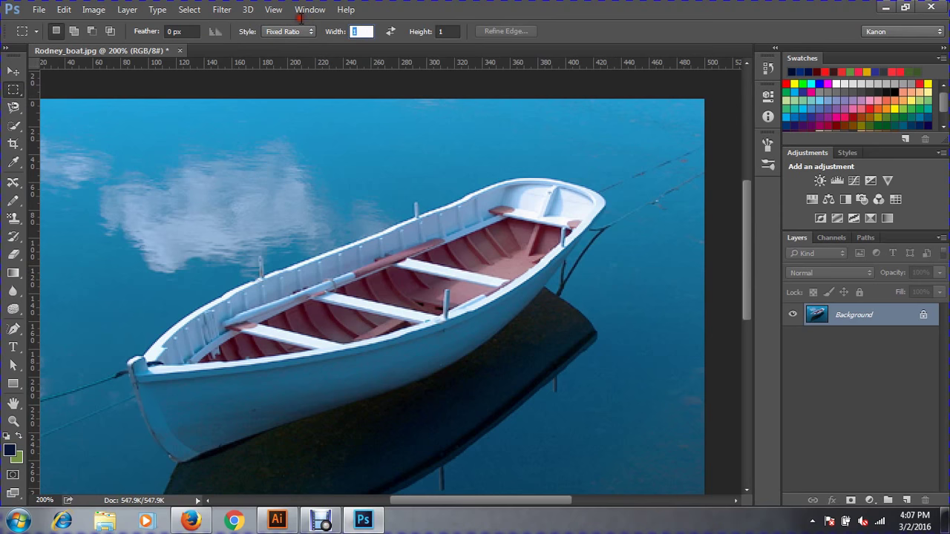
type("5")
left_click(443, 33)
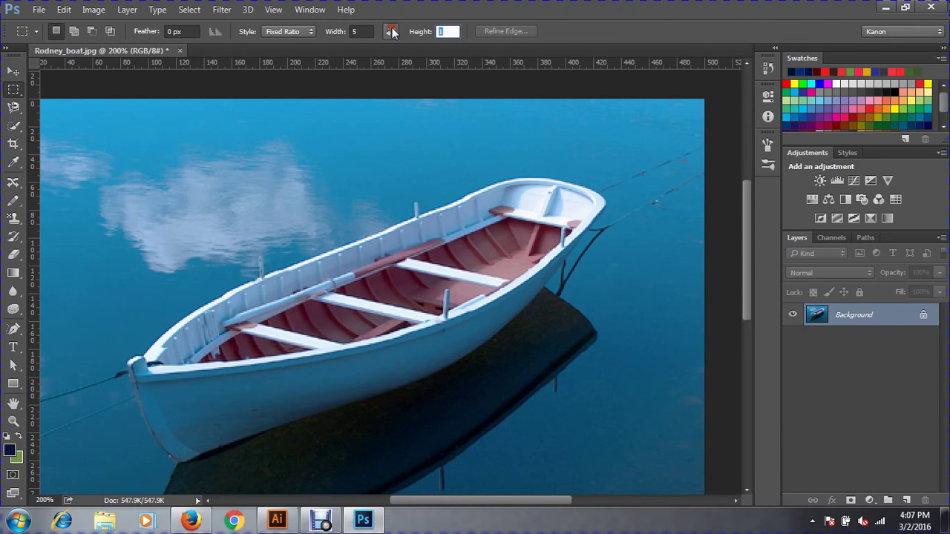
type("2")
key("Return")
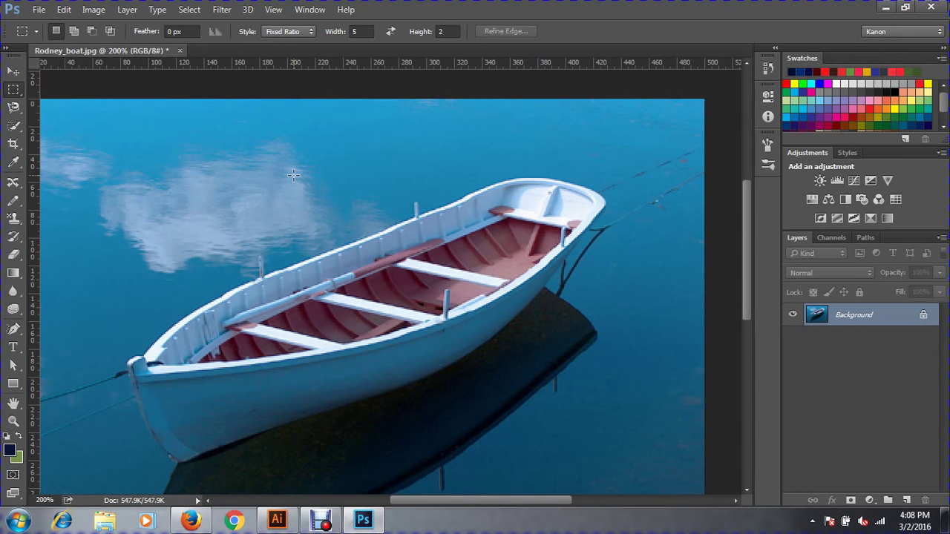
Draw a trial 5:2 selection over the boat, then deselect it
mouse_move(206, 135)
left_mouse_down()
mouse_move(307, 242)
mouse_move(292, 212)
left_mouse_up()
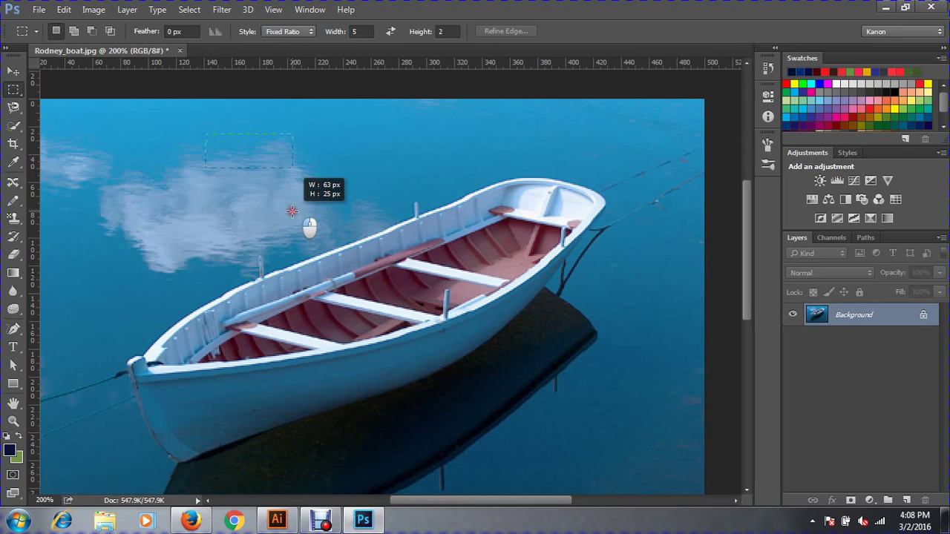
left_click_drag(292, 212, 566, 379)
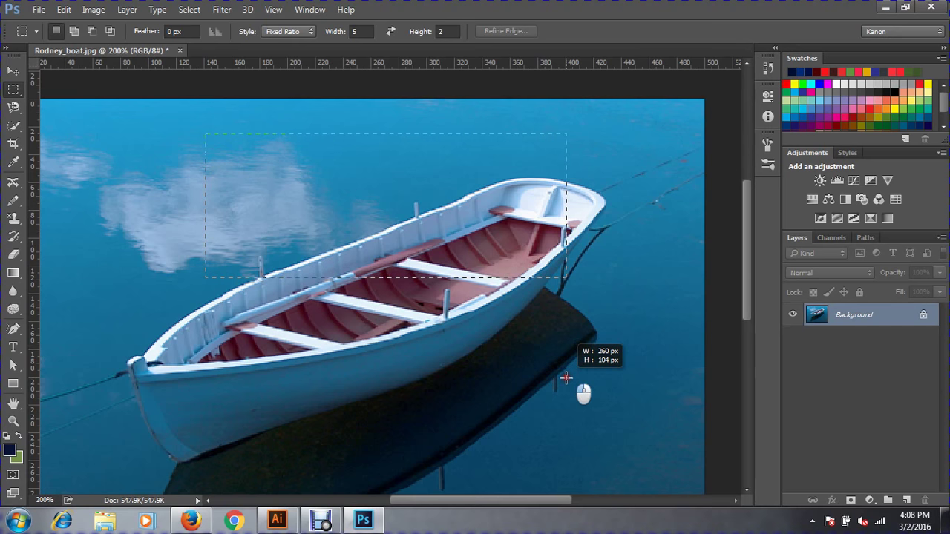
left_click_drag(566, 378, 634, 412)
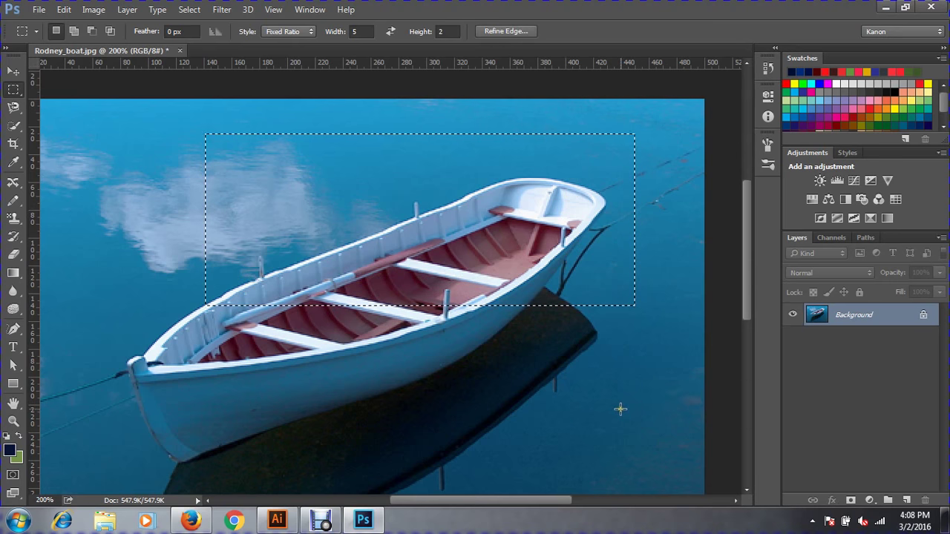
left_click(430, 397)
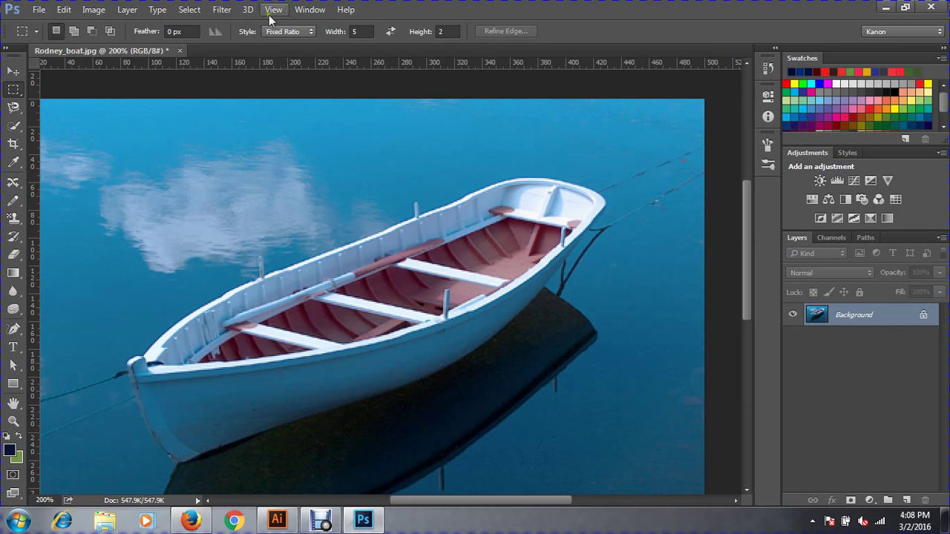
Set the marquee Style to Fixed Size with Width 2 px and Height 2 px
left_click(288, 31)
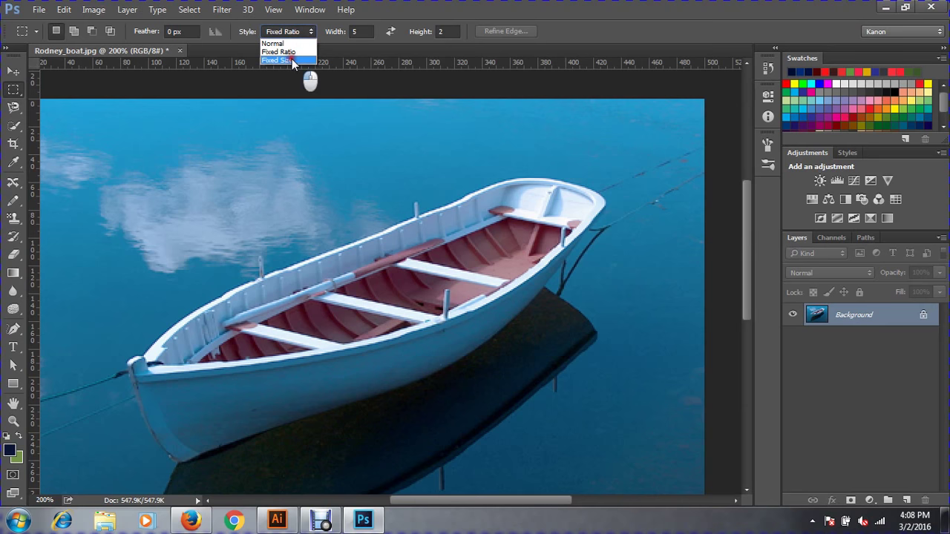
left_click(291, 60)
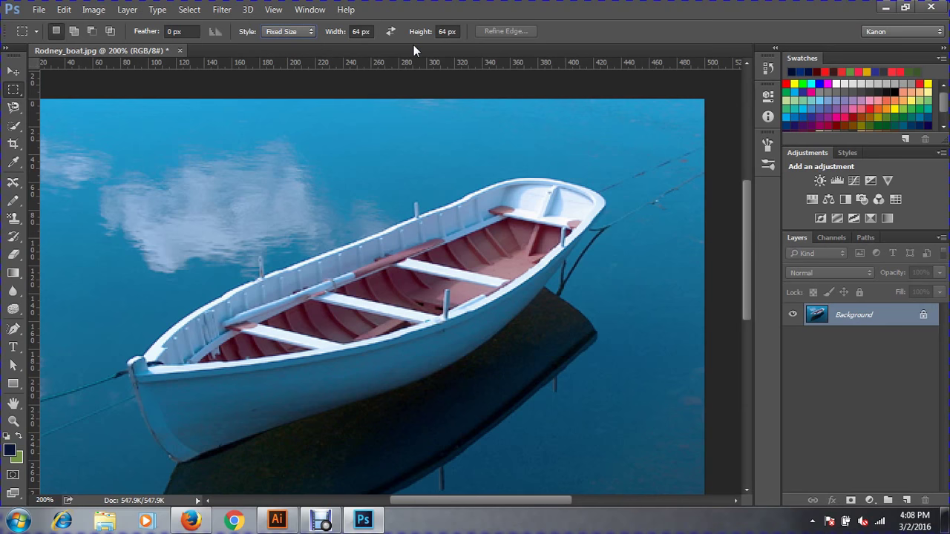
left_click(371, 31)
type("2")
key("Tab")
type("2")
key("Return")
Switch the ruler units to inches and begin entering a fixed width of 2
key("ctrl+r")
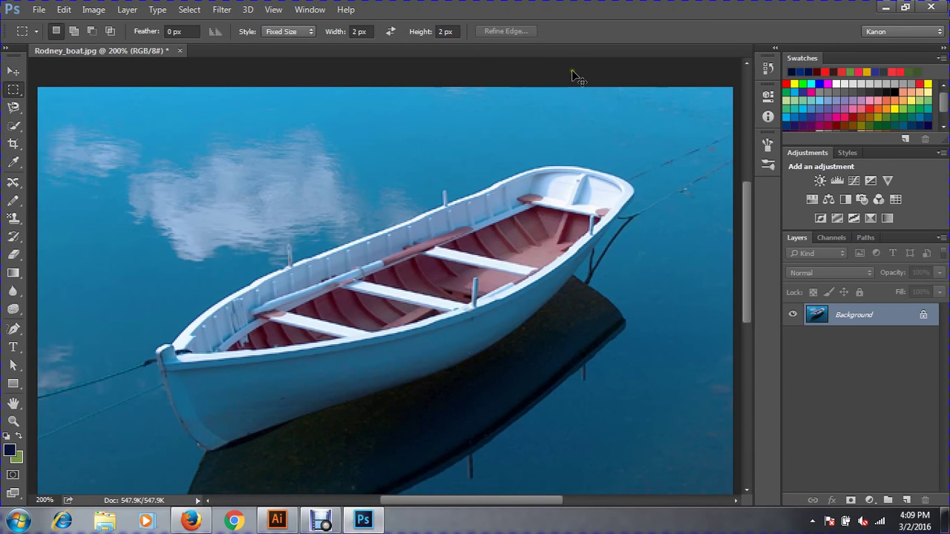
key("ctrl+r")
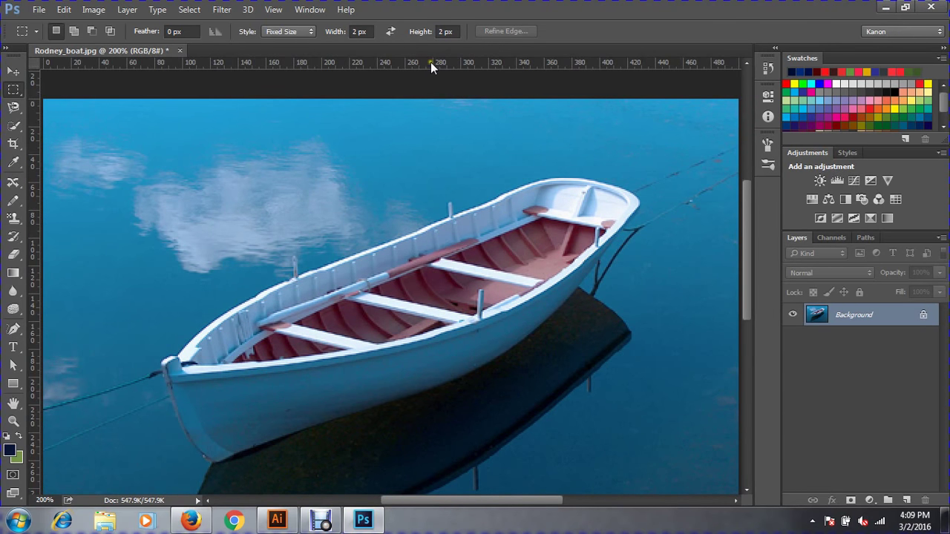
right_click(431, 63)
left_click(464, 84)
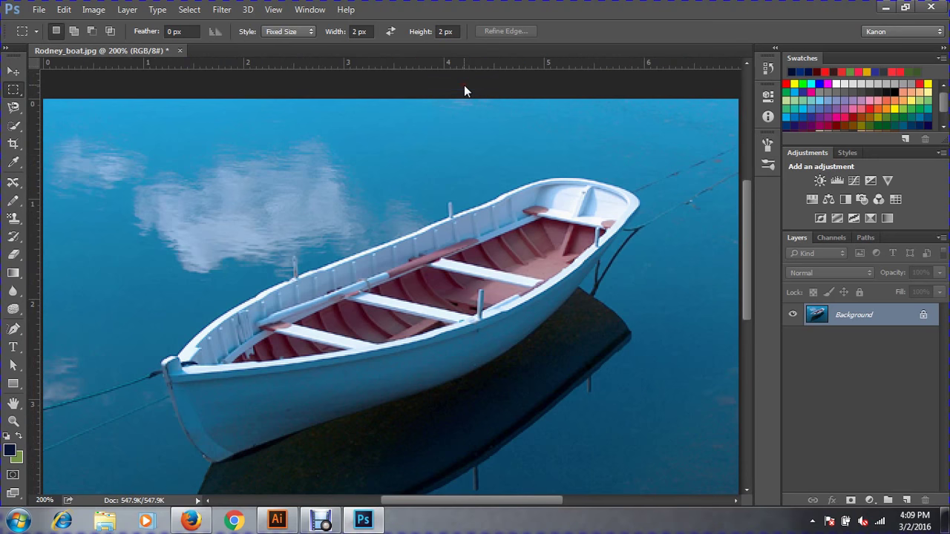
left_click(360, 31)
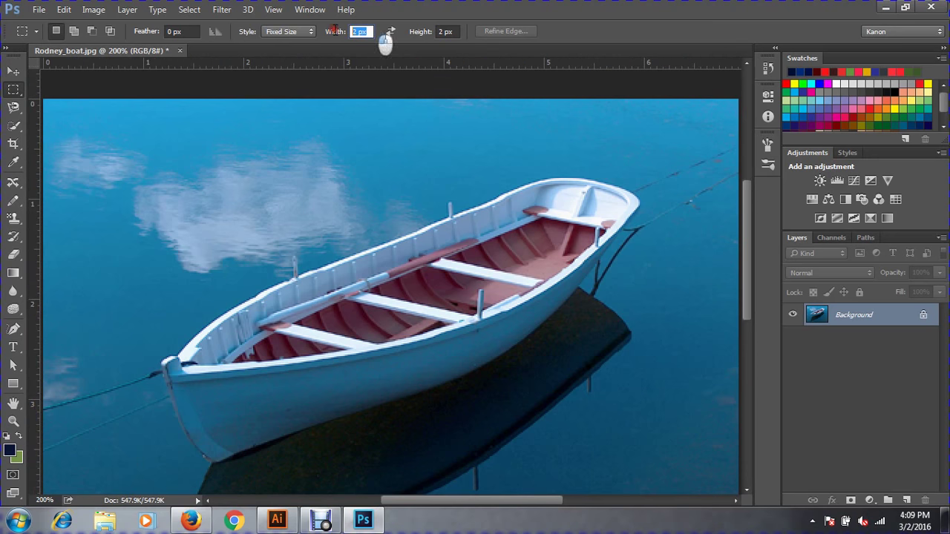
type("2")
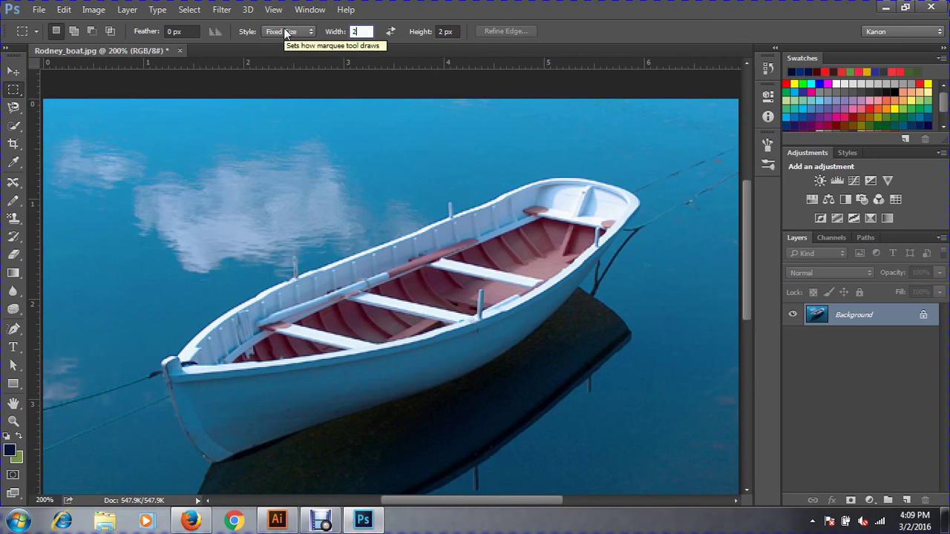
key("Tab")
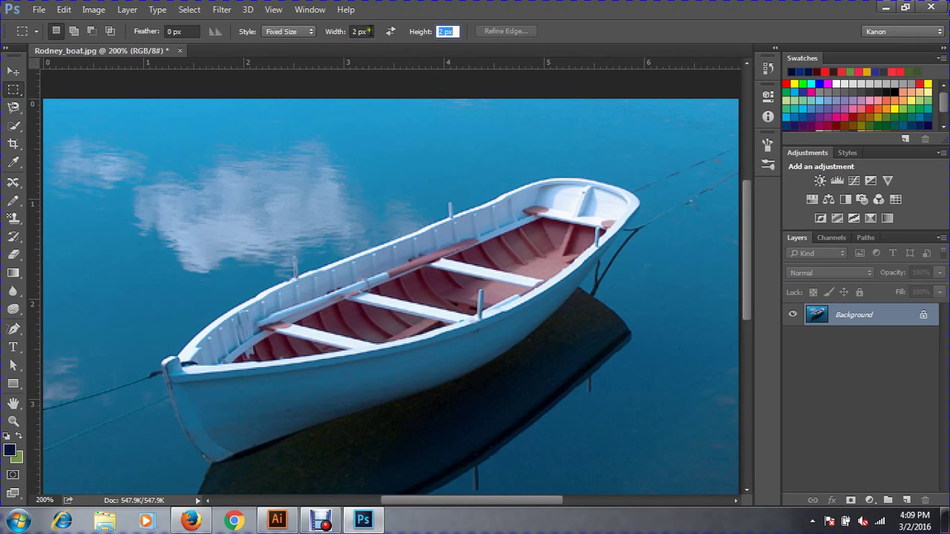
right_click(387, 59)
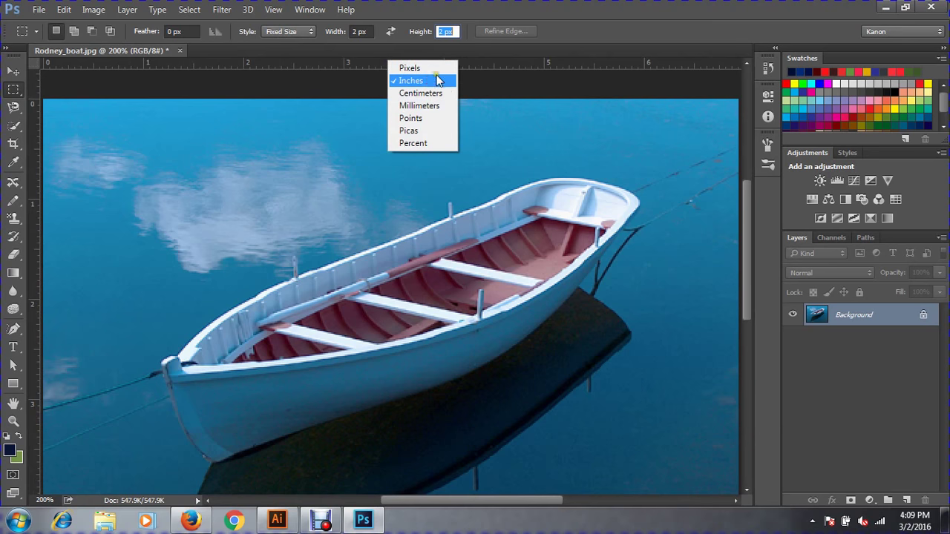
left_click(429, 80)
Set the fixed selection size to 2 in wide by 2 in high
left_click(375, 33)
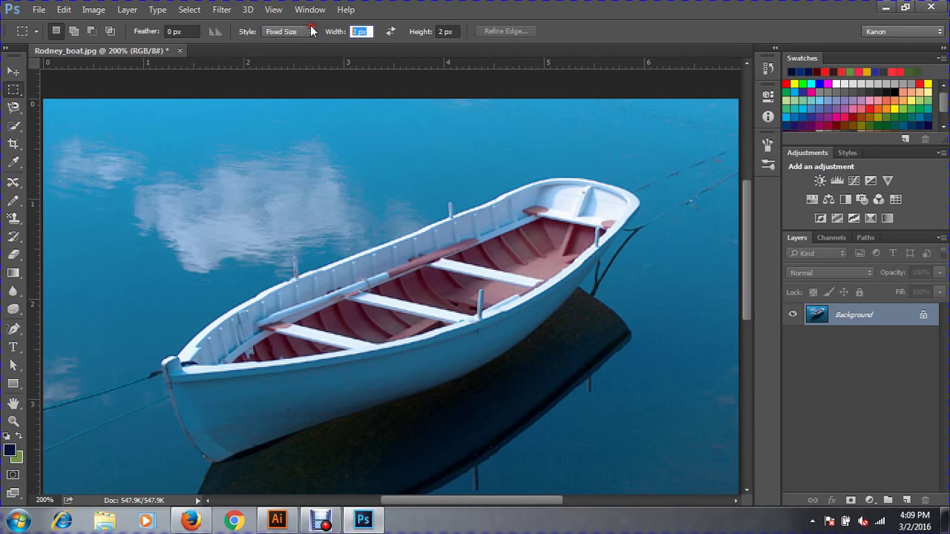
type("2")
key("Tab")
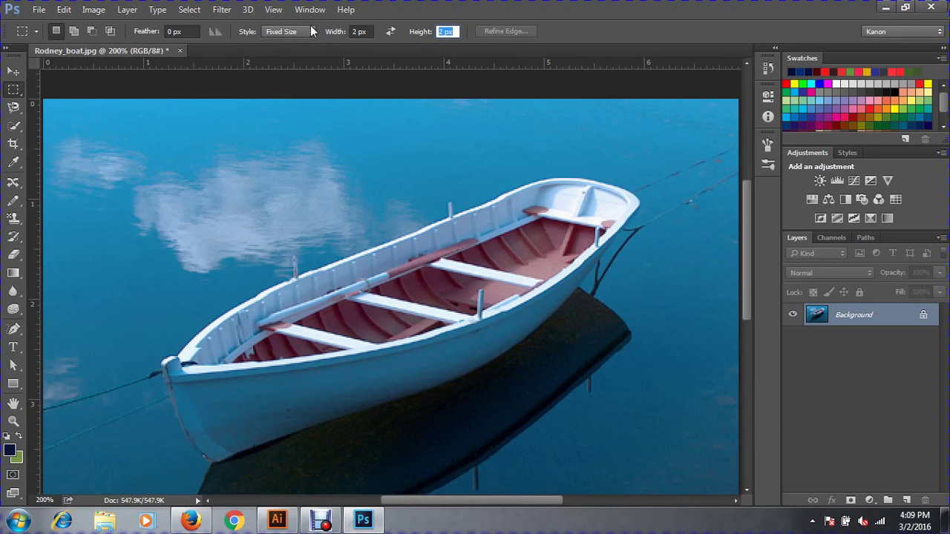
left_click(373, 34)
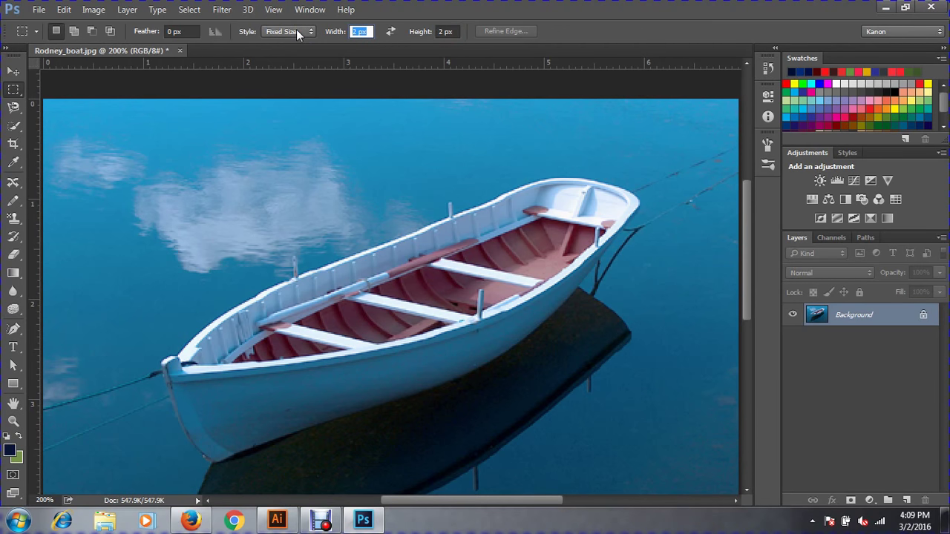
type("2")
type("in")
key("Tab")
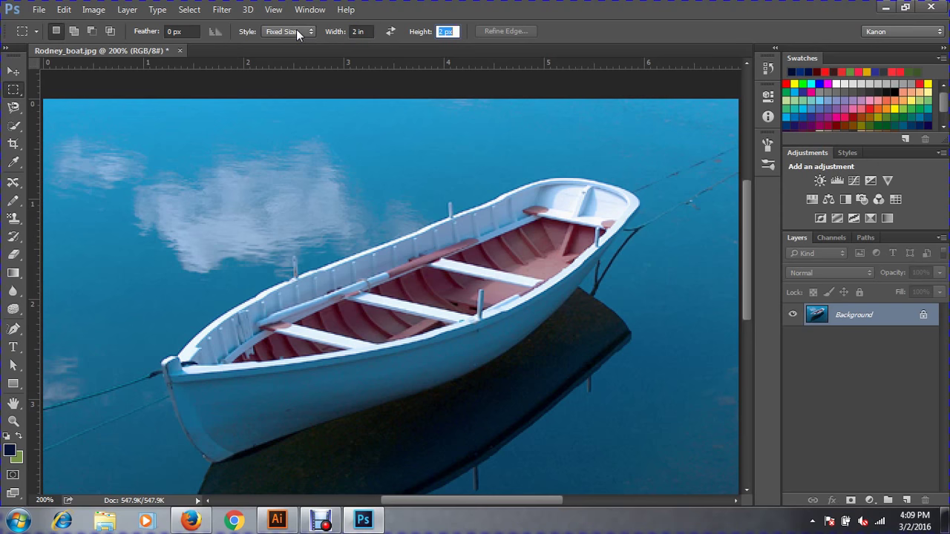
type("2 in")
key("Tab")
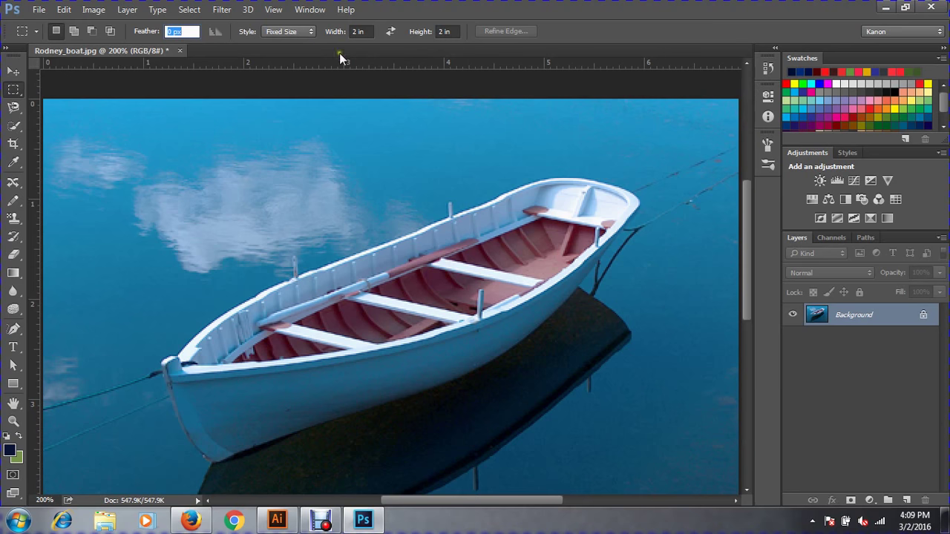
Place the 2-inch square selection at the upper right over the boat's bow; show tools in two columns
left_click(160, 140)
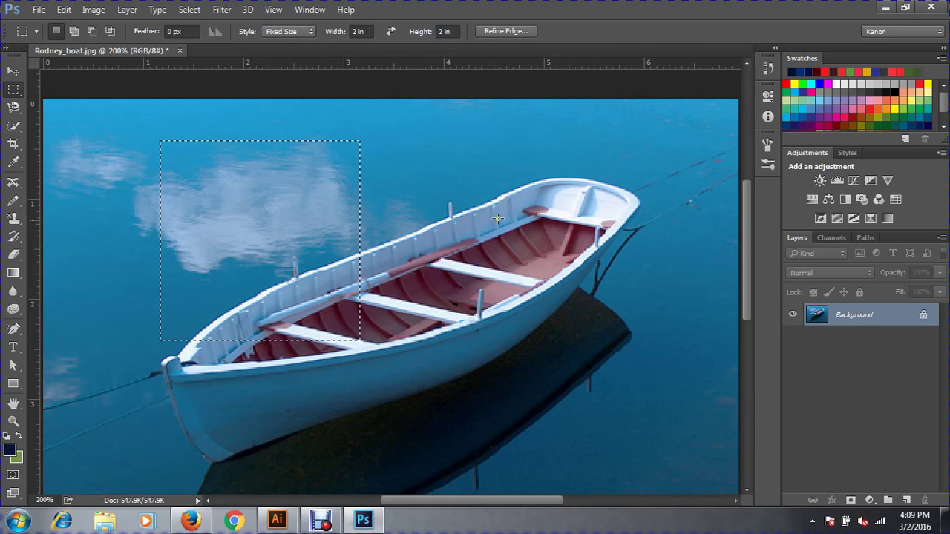
left_click(451, 149)
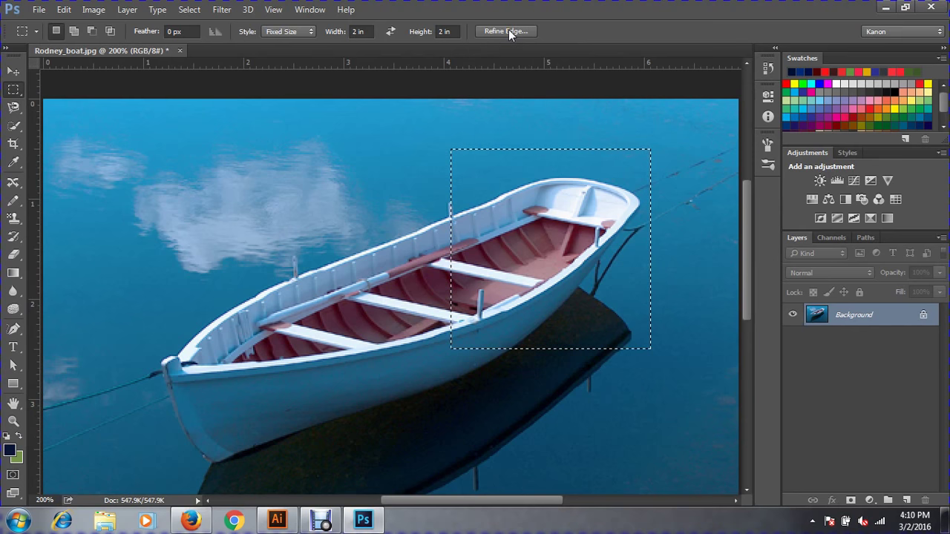
left_click(672, 139)
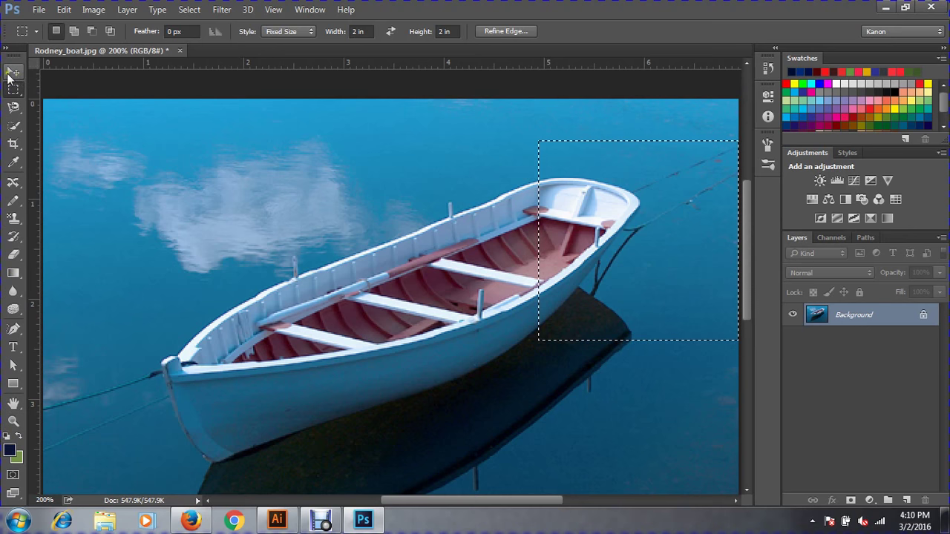
left_click(5, 52)
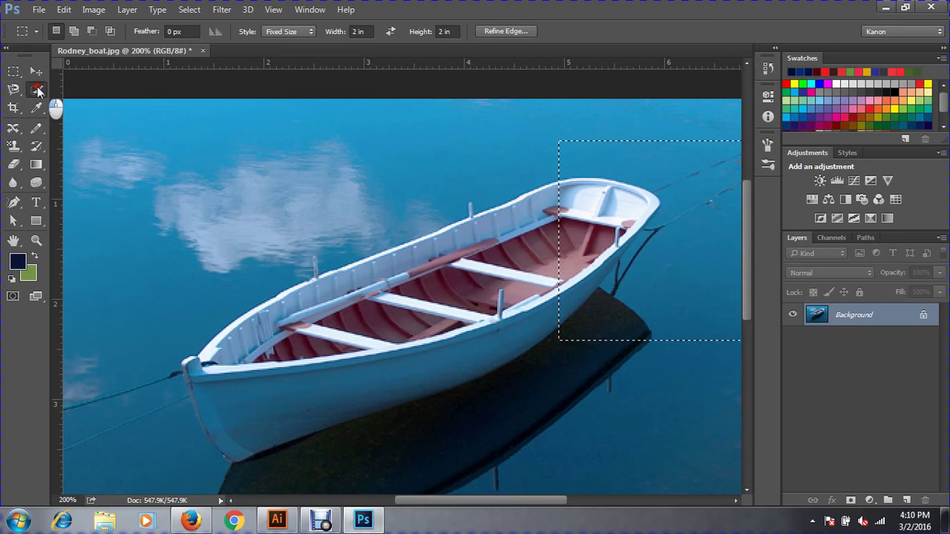
Choose the Magic Wand Tool from the Quick Selection flyout and start closing Rodney_boat.jpg
left_click(37, 90)
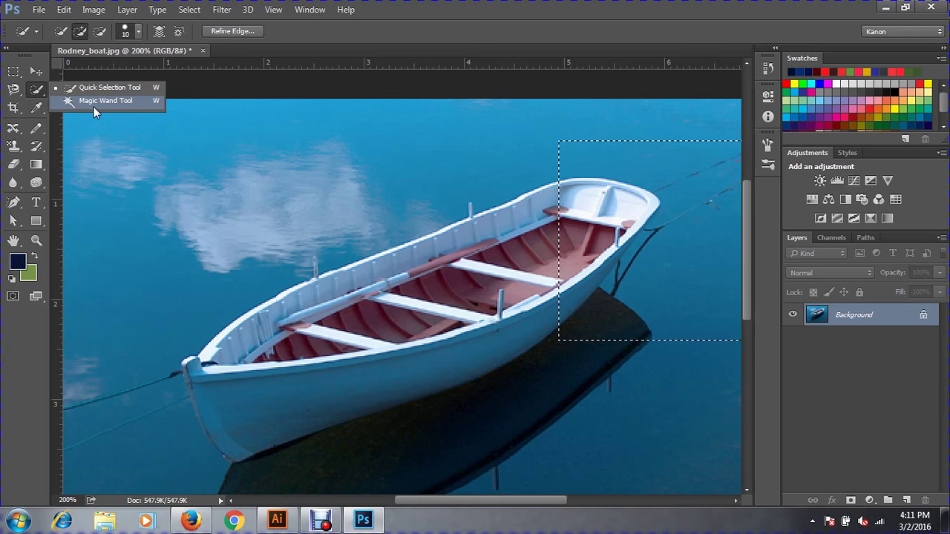
left_click(93, 101)
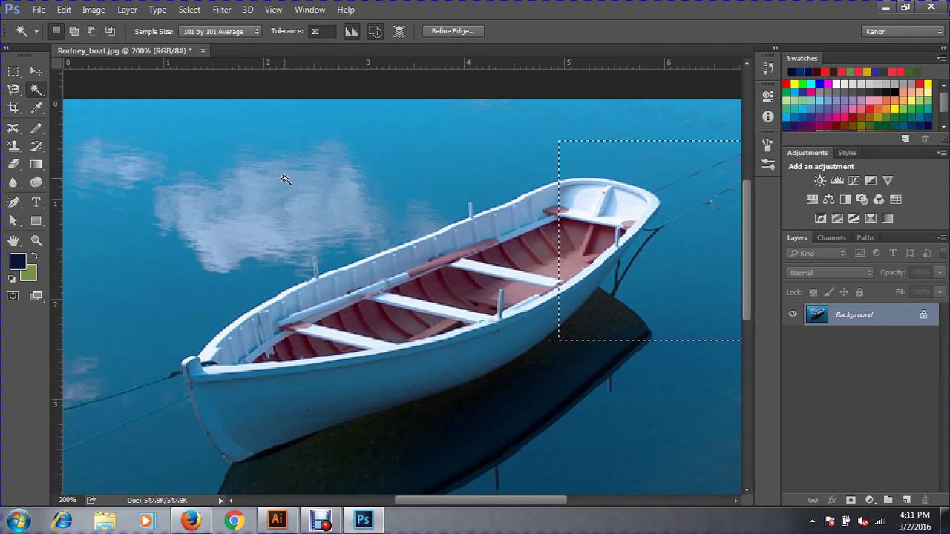
key("ctrl+w")
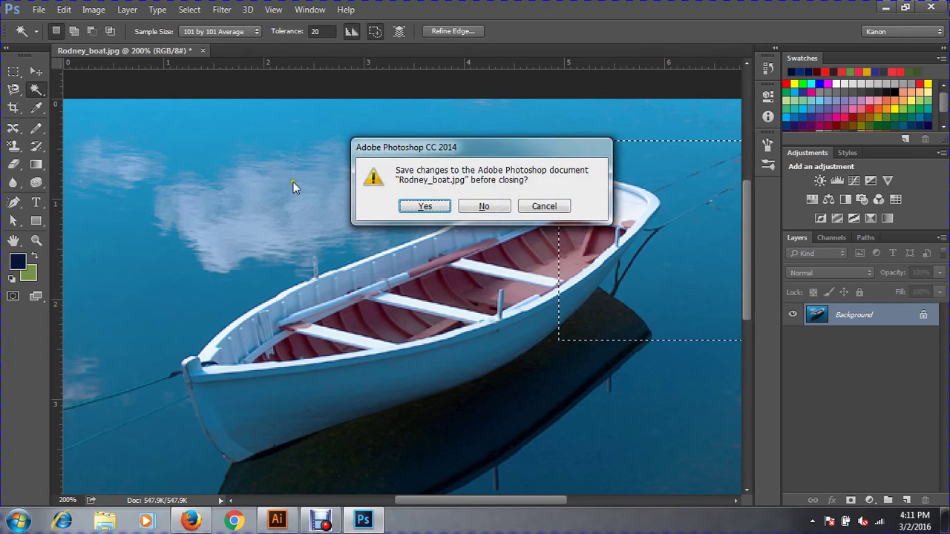
Close the boat photo without saving and open the blue T-shirt, pink shirt and black T-shirt photos
key("n")
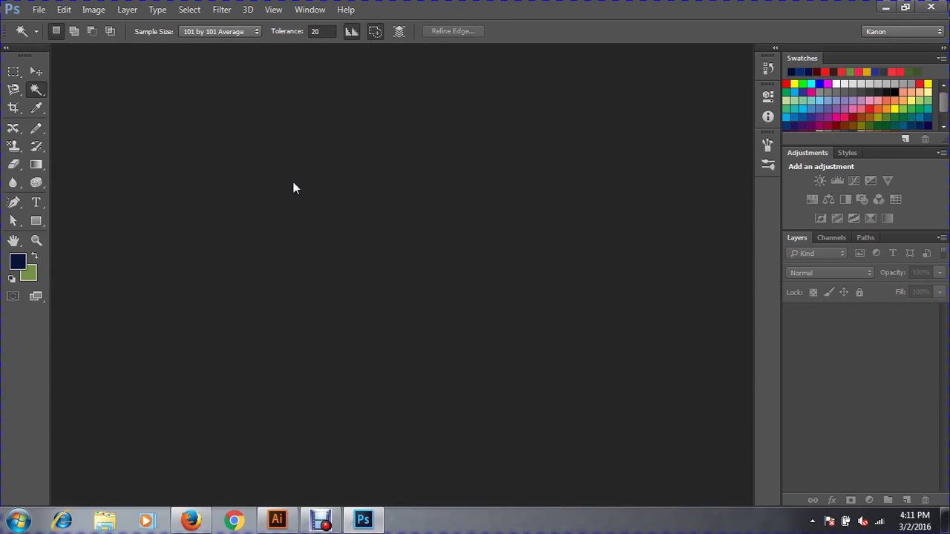
key("ctrl+o")
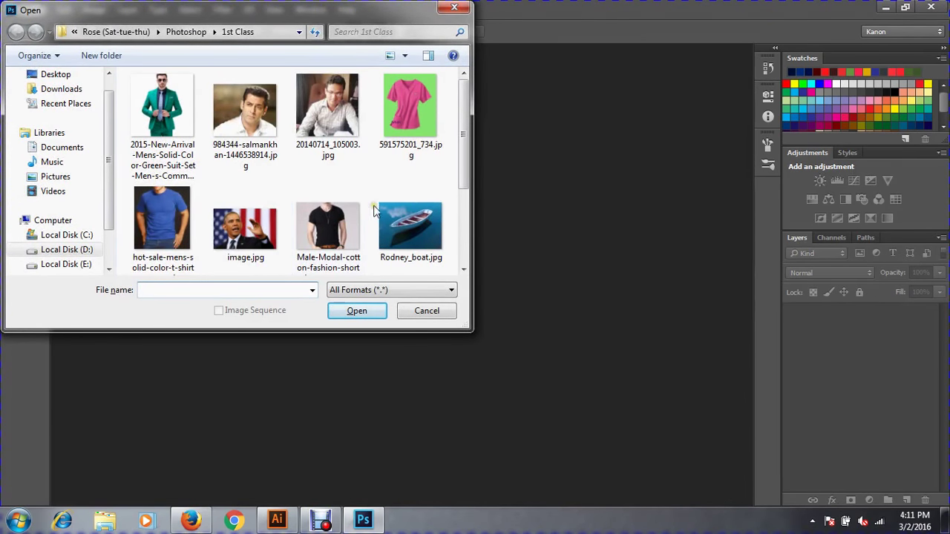
left_click(160, 130)
left_click(169, 216)
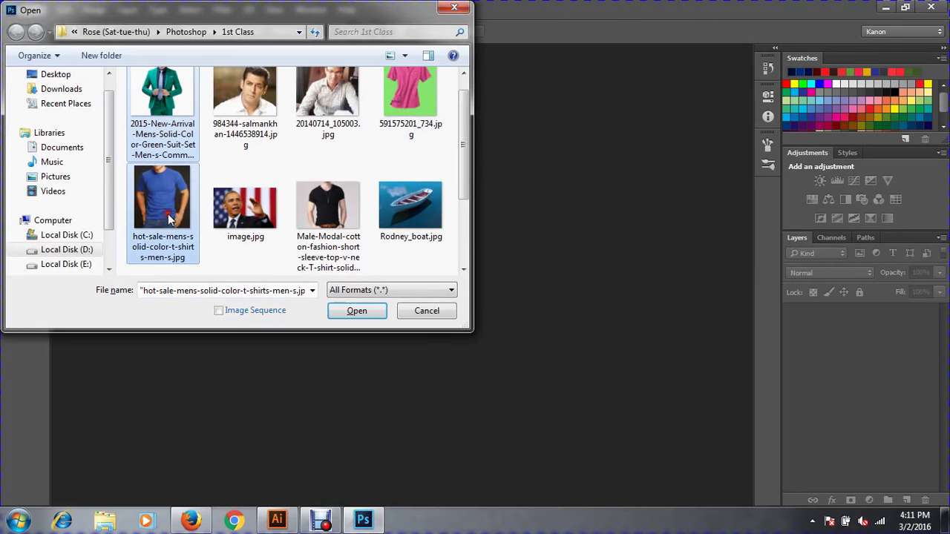
left_click(418, 92, "ctrl")
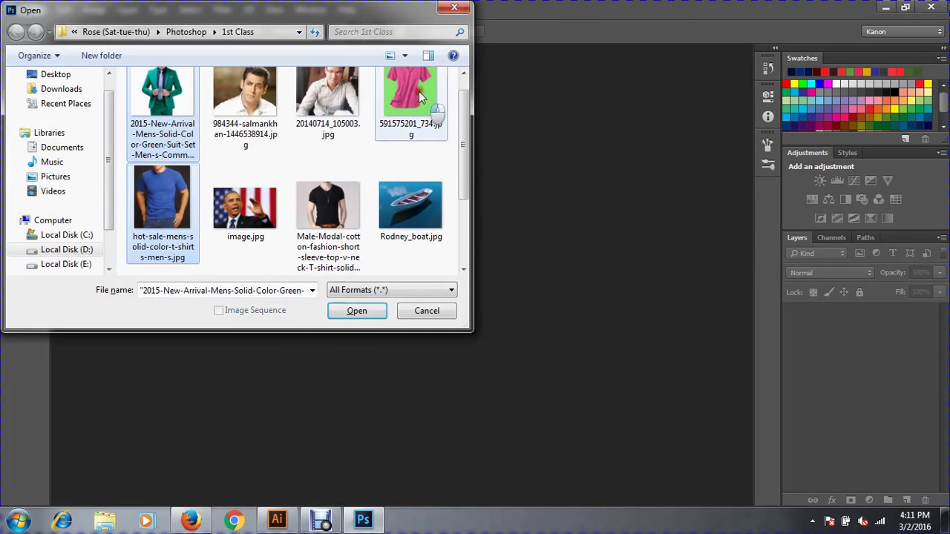
left_click(344, 226)
left_click(375, 308)
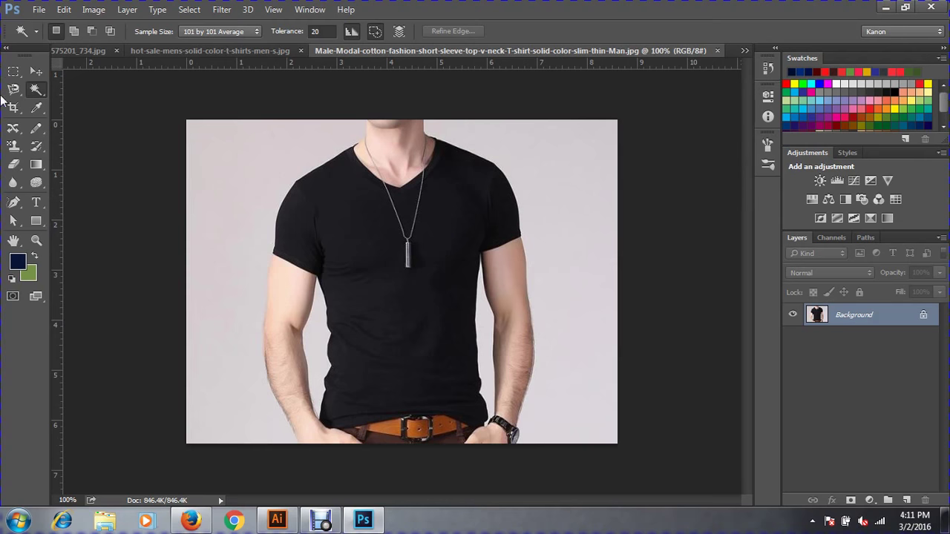
left_click(15, 90)
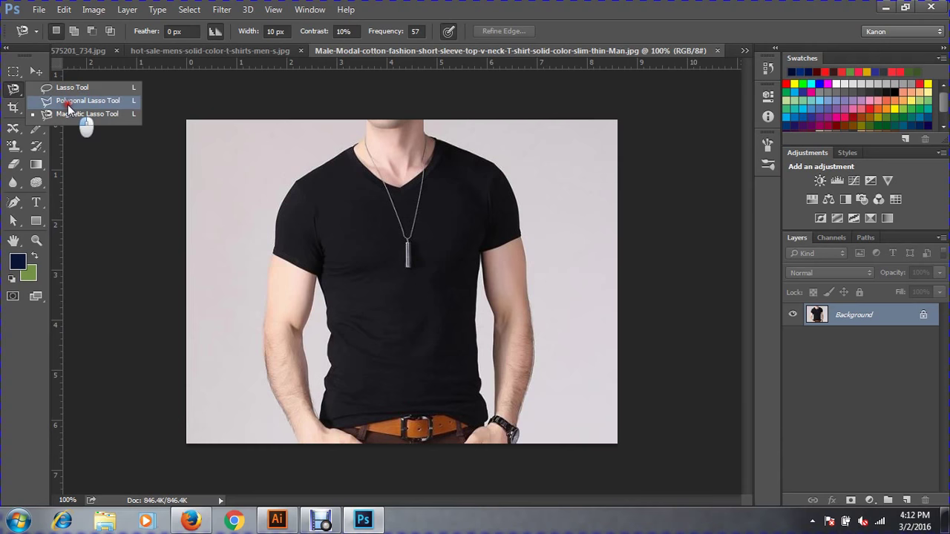
left_click(71, 117)
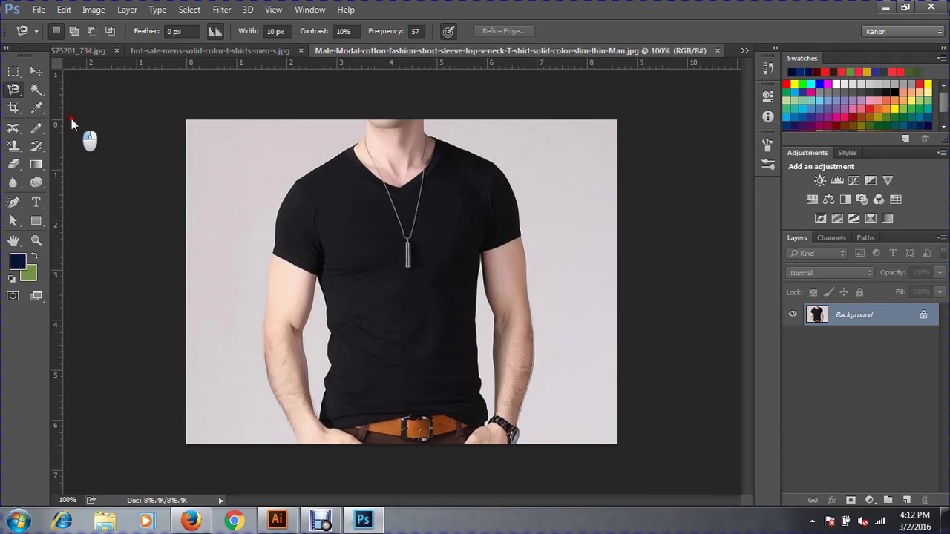
left_click(291, 435)
double_click(318, 168)
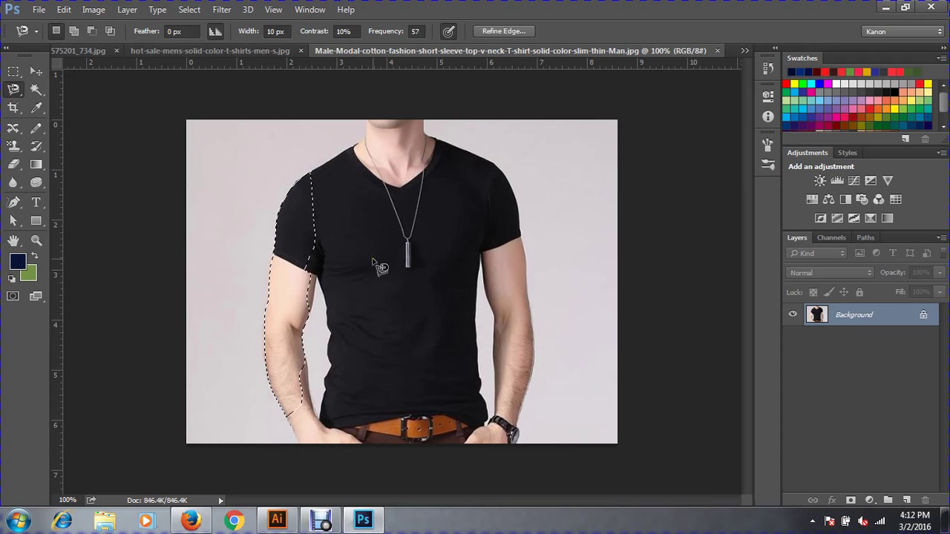
key("ctrl+d")
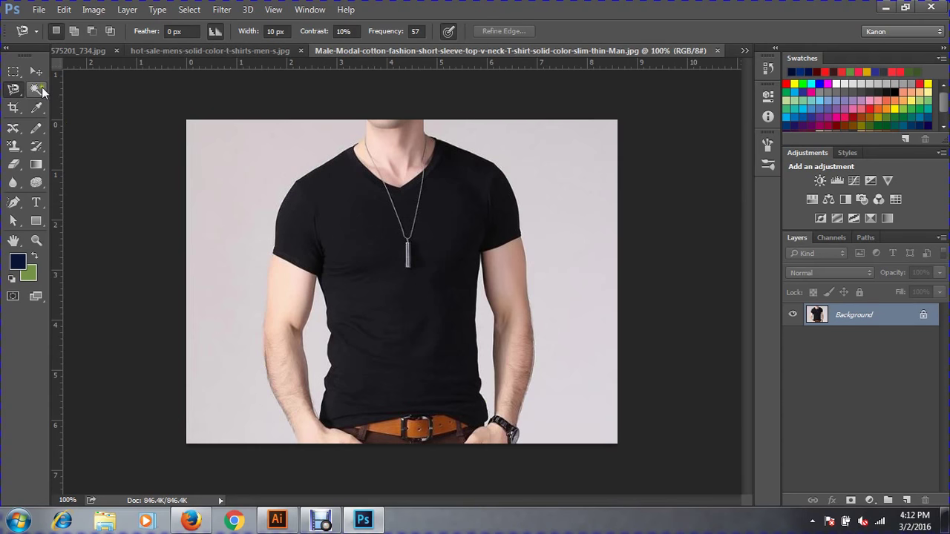
With the Magic Wand, allow non-adjacent colours and test-select the grey background several times
left_click(36, 89)
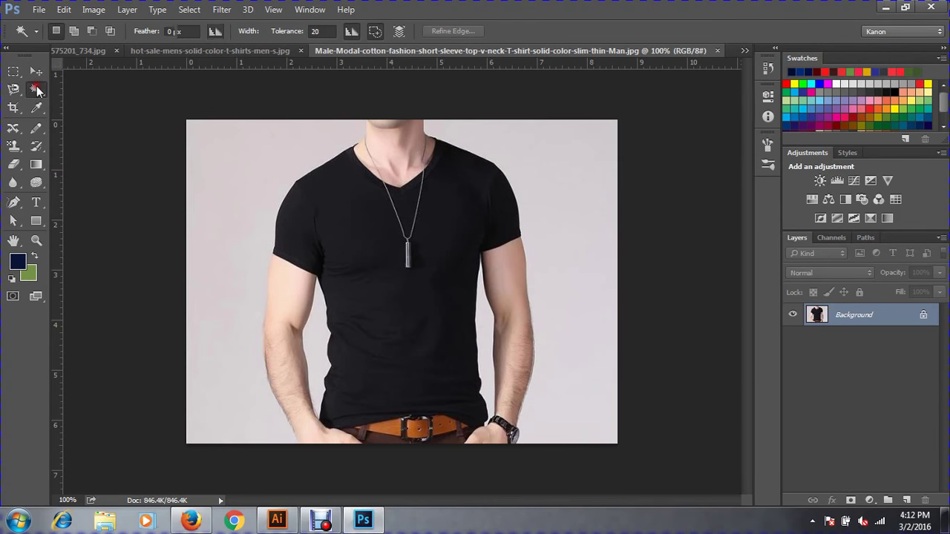
left_click(238, 172)
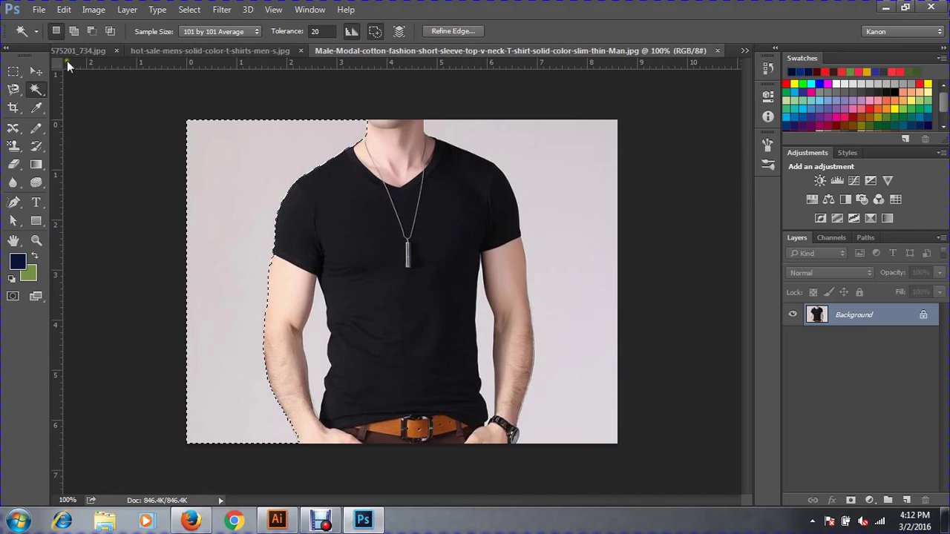
left_click(373, 34)
key("ctrl+d")
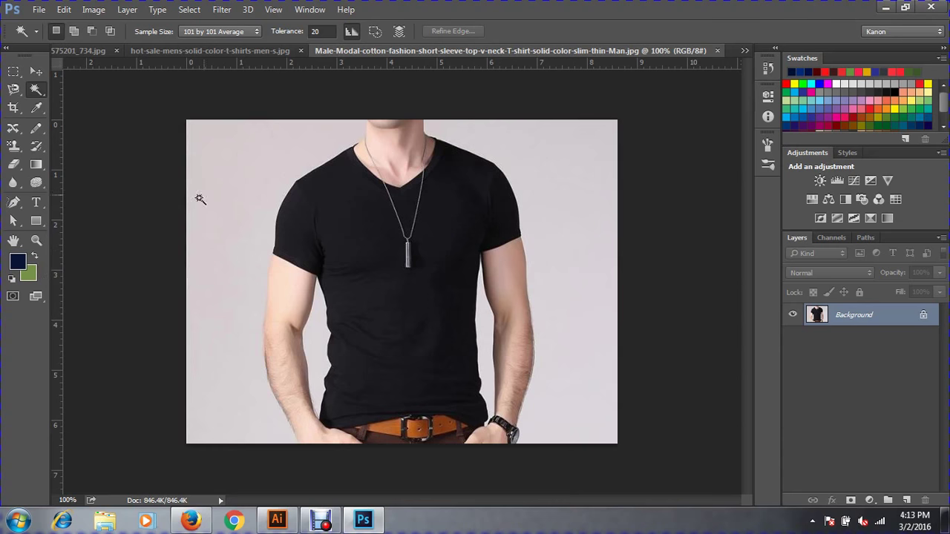
left_click(241, 171)
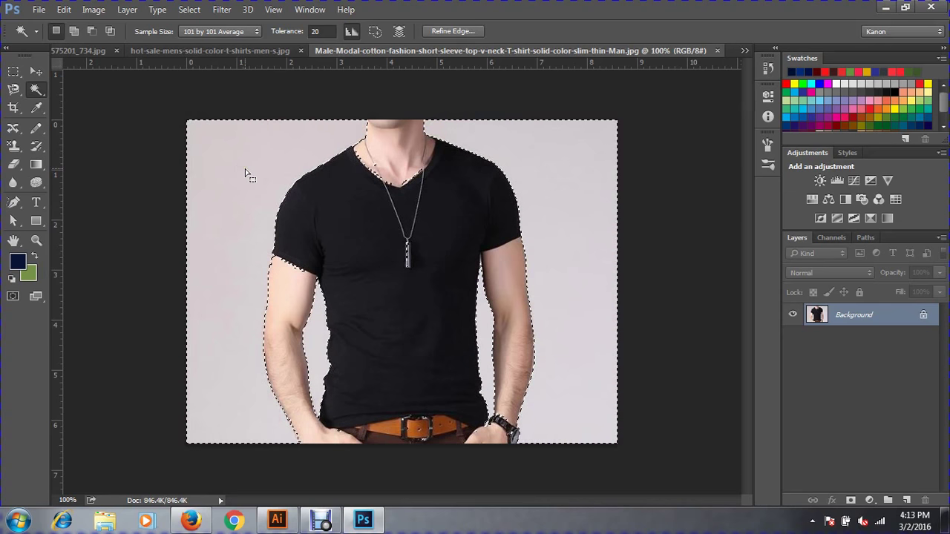
key("ctrl+d")
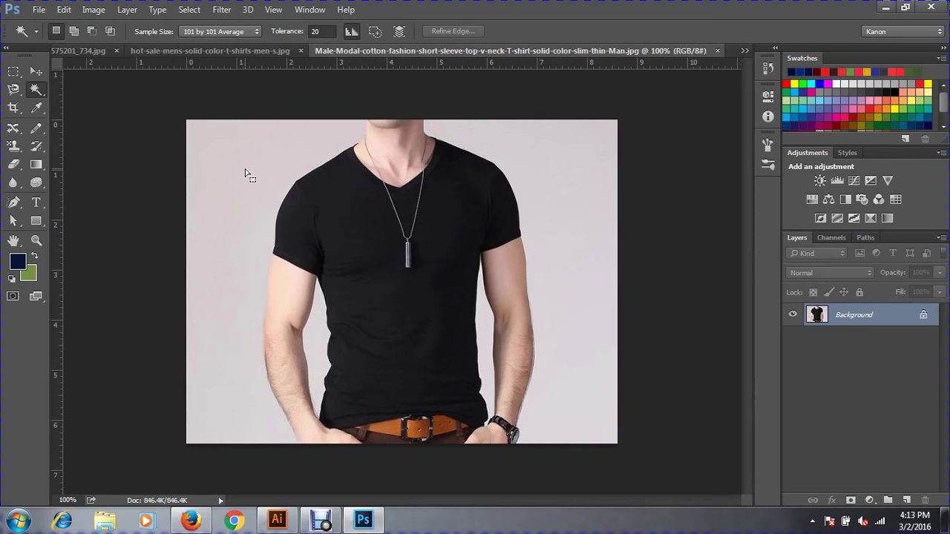
left_click(245, 173)
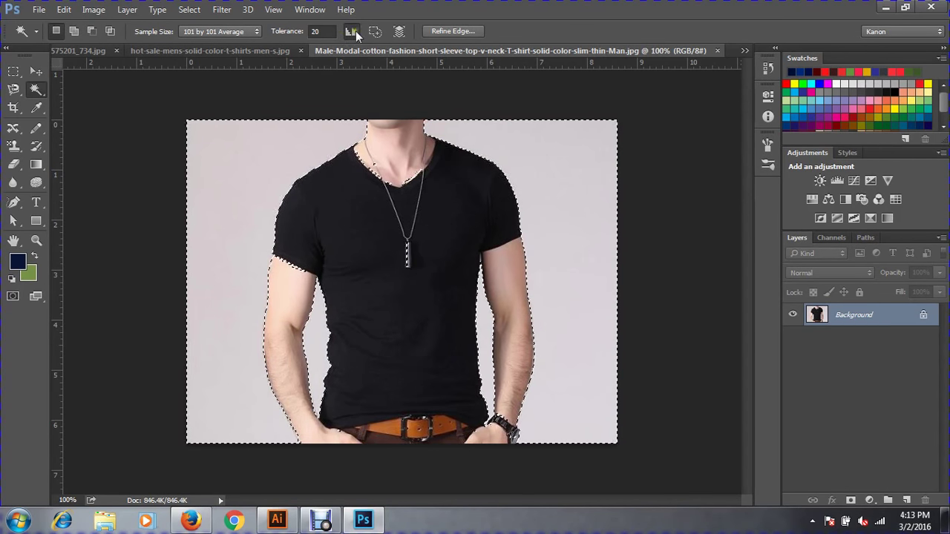
key("ctrl+d")
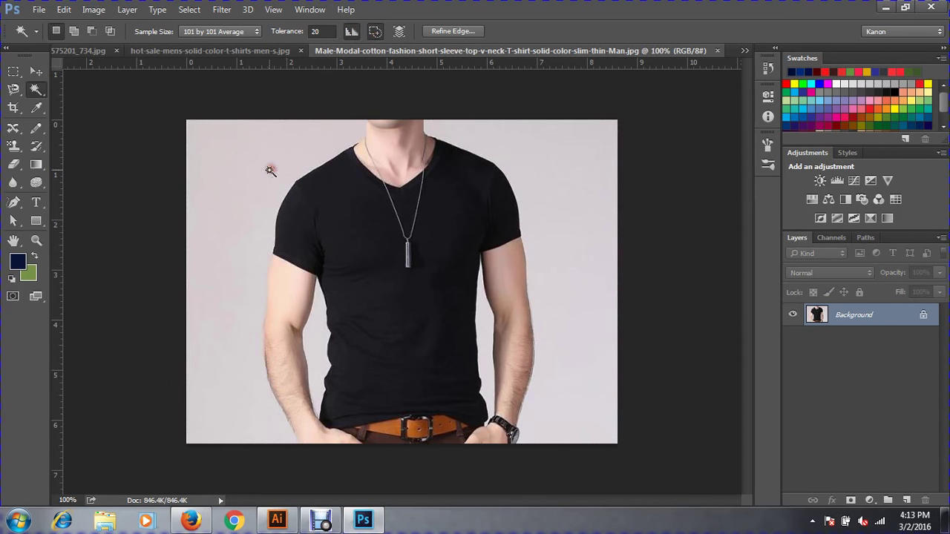
Select the grey background left of the model, then Shift-add the right side and arm gap
left_click(225, 241)
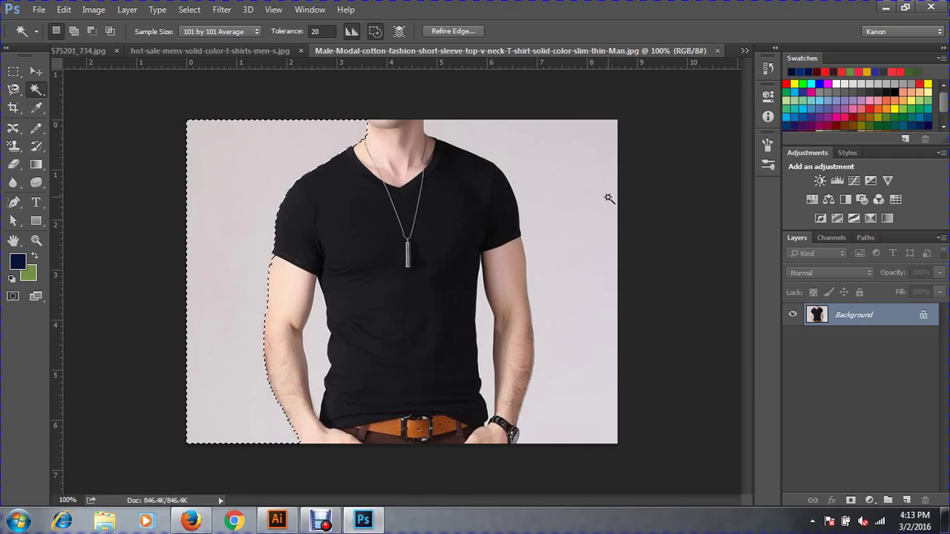
key("shift")
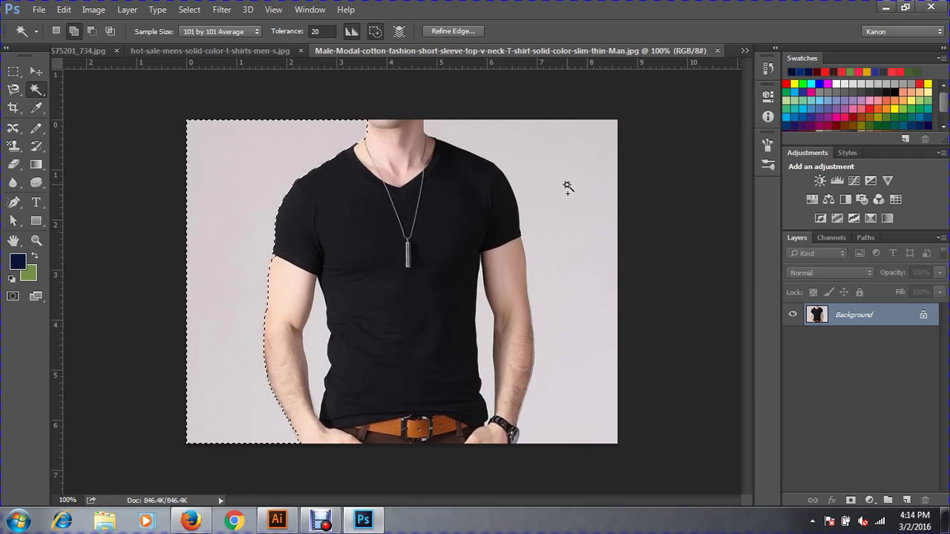
left_click(567, 185, "shift")
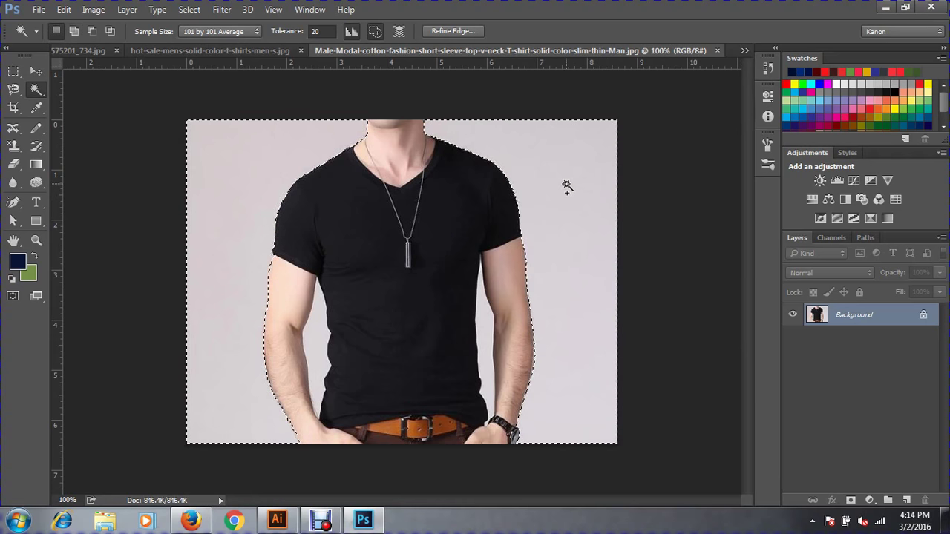
left_click(318, 347, "shift")
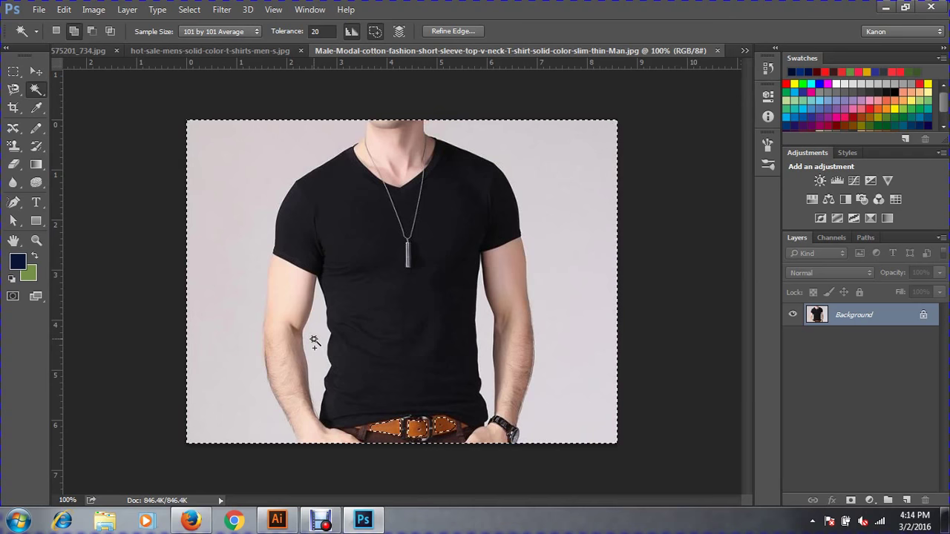
left_click(540, 303)
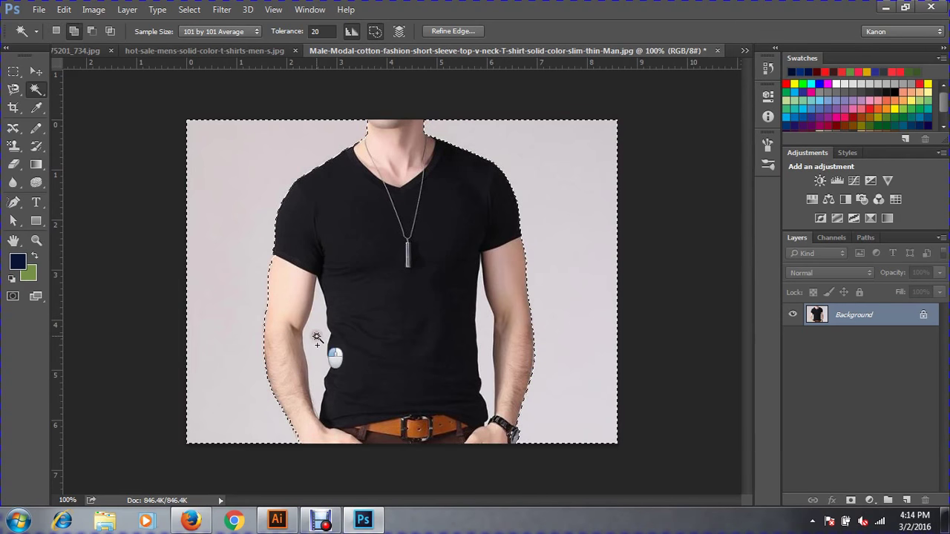
Undo and redo the last selection changes, then set Sample Size to Point Sample
key("ctrl+z")
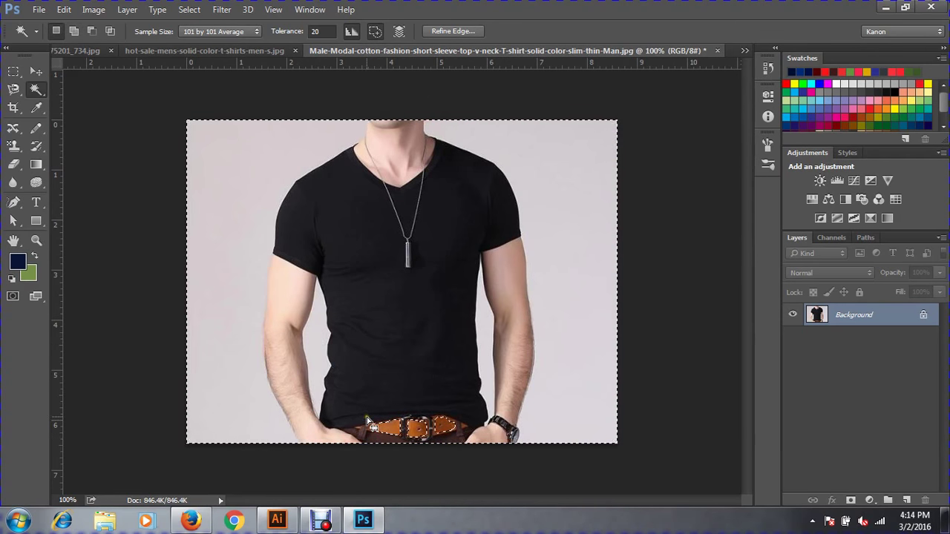
key("ctrl+z")
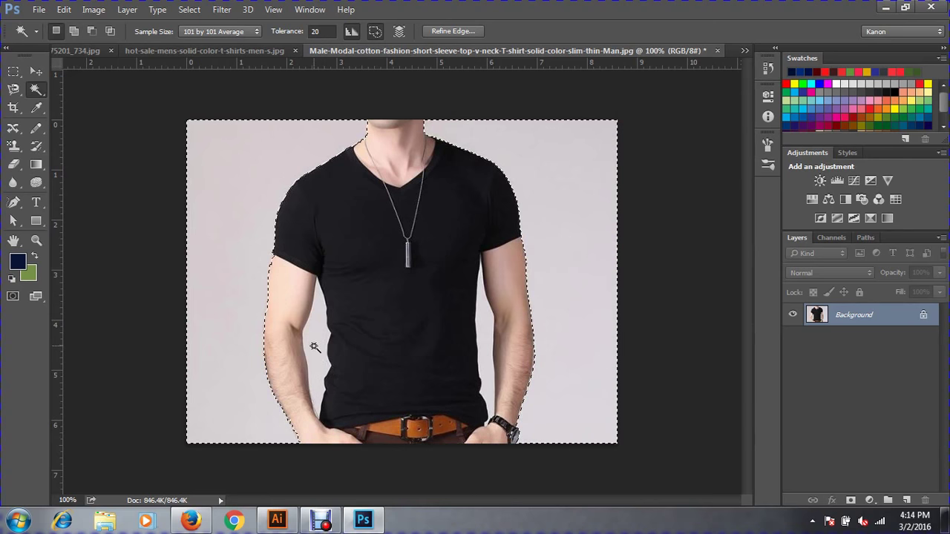
key("shift")
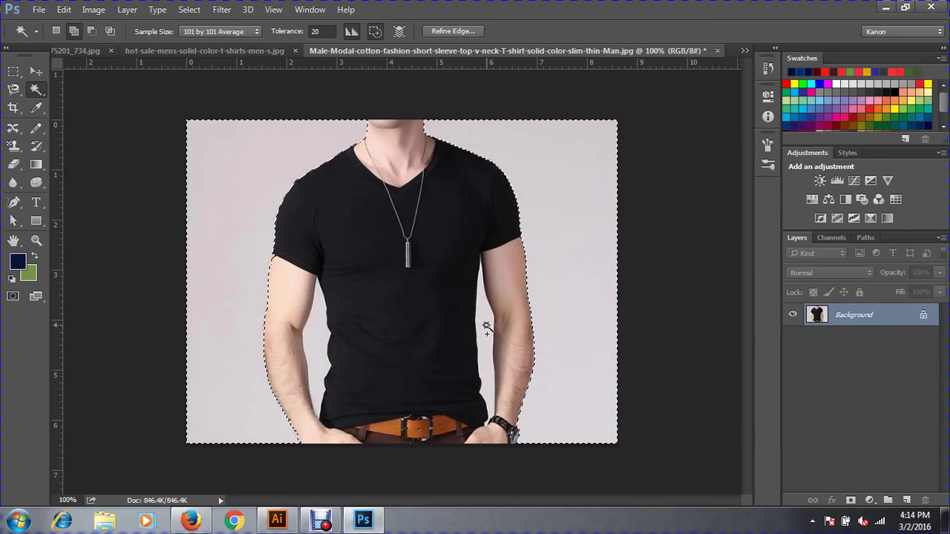
key("ctrl+shift+z")
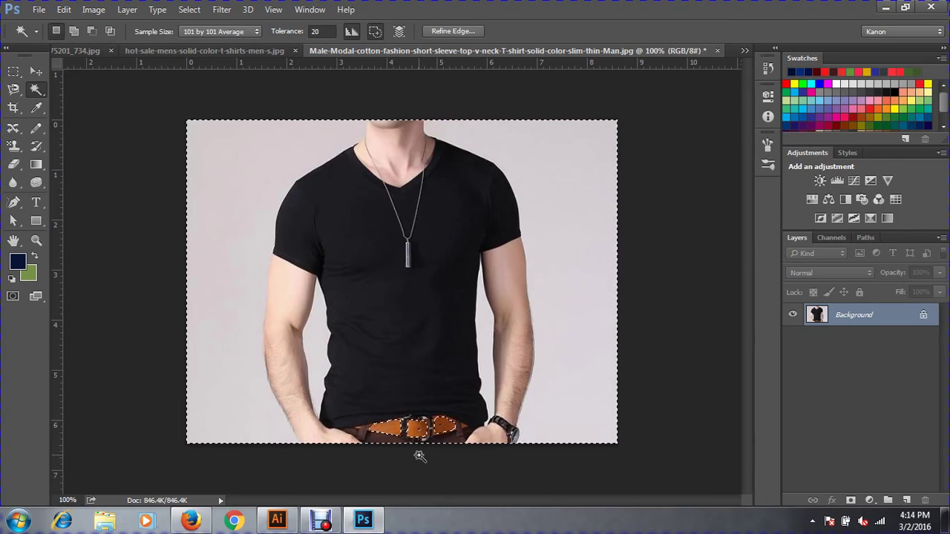
key("ctrl+z")
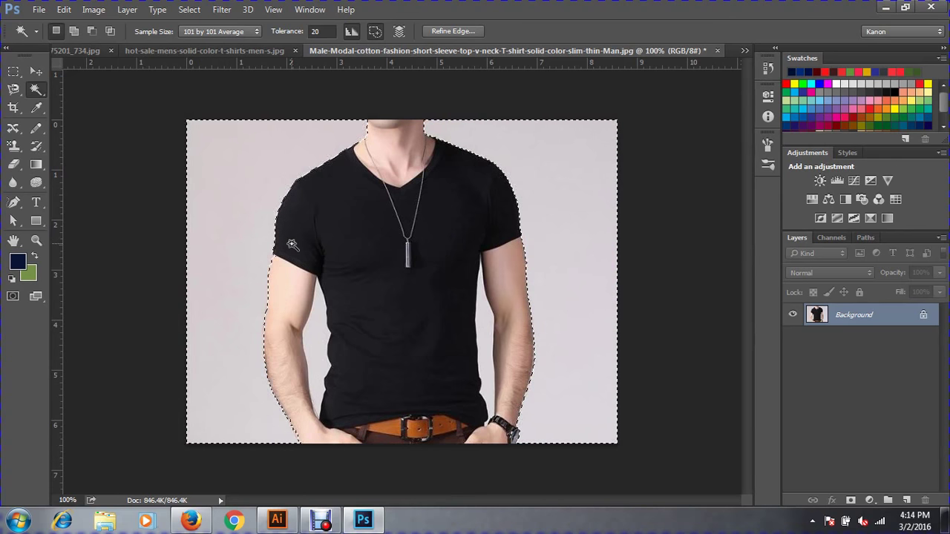
left_click(185, 32)
left_click(200, 40)
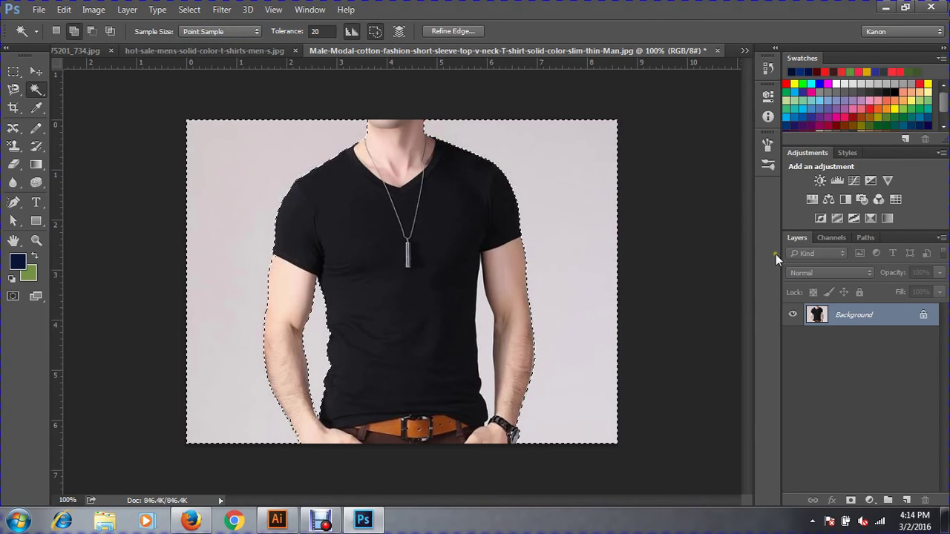
Keep Point Sample and Magic Wand-add the backdrop near the model's arms to the selection
left_click(224, 29)
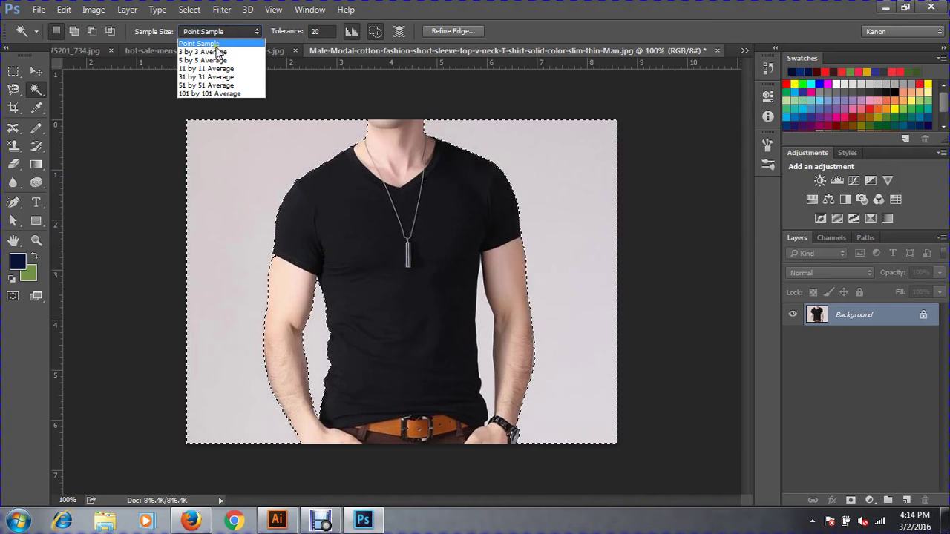
left_click(227, 42)
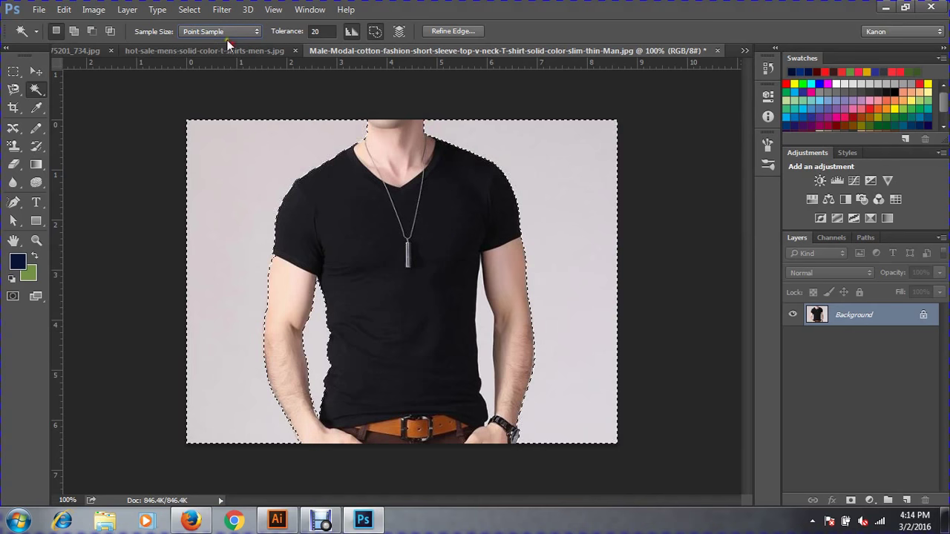
left_click(483, 328, "shift")
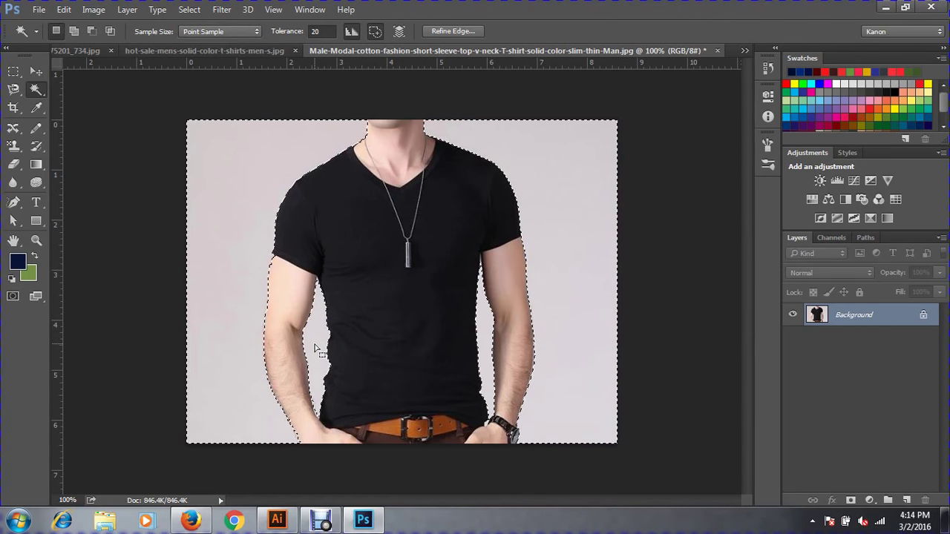
left_click(319, 345)
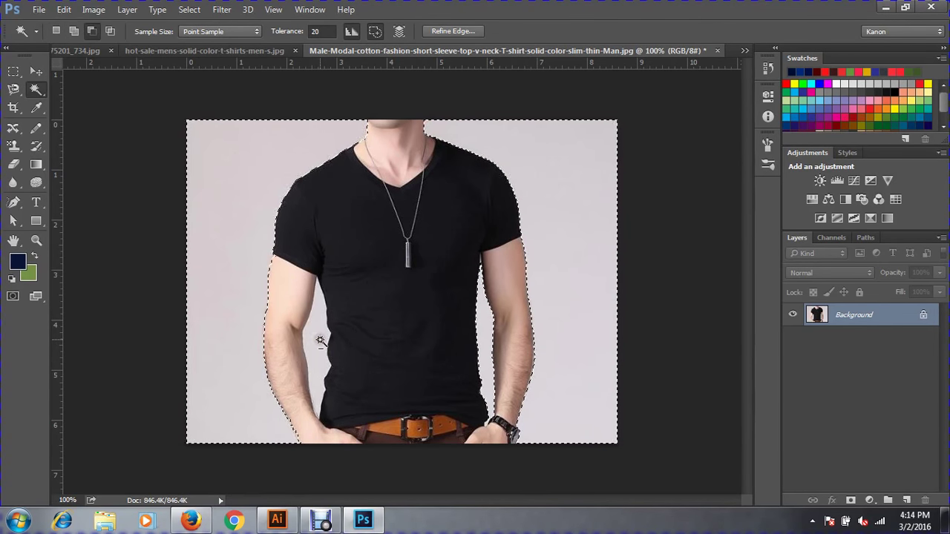
key("shift")
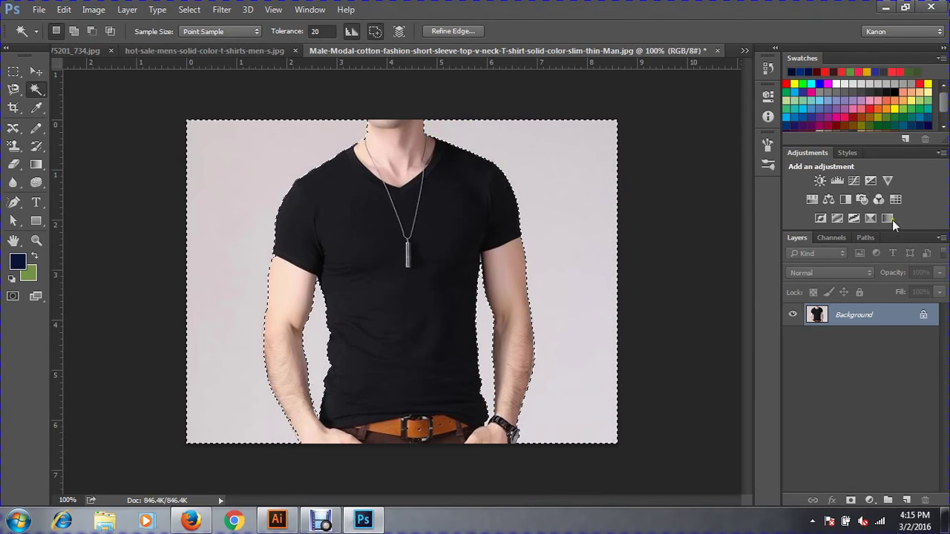
Switch to the Essentials workspace and pick a light blue foreground colour
left_click(885, 30)
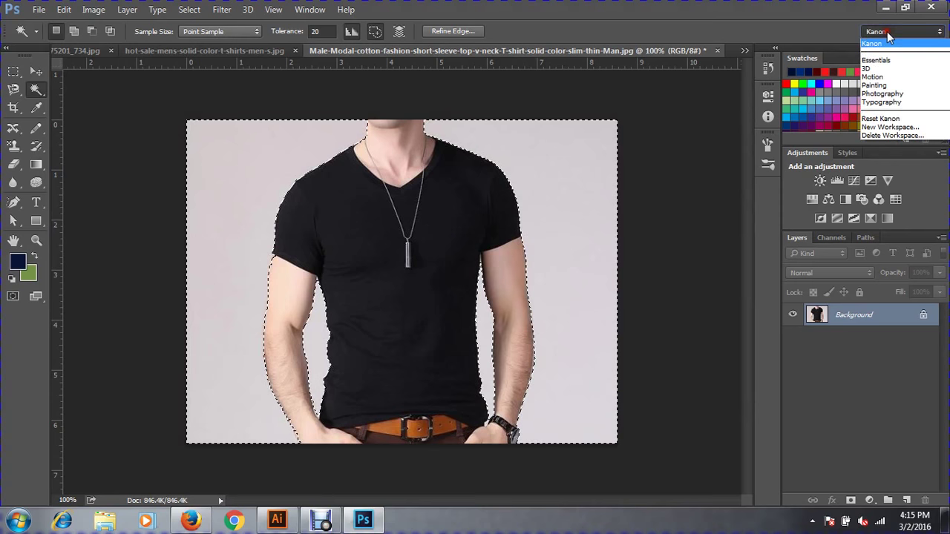
left_click(886, 60)
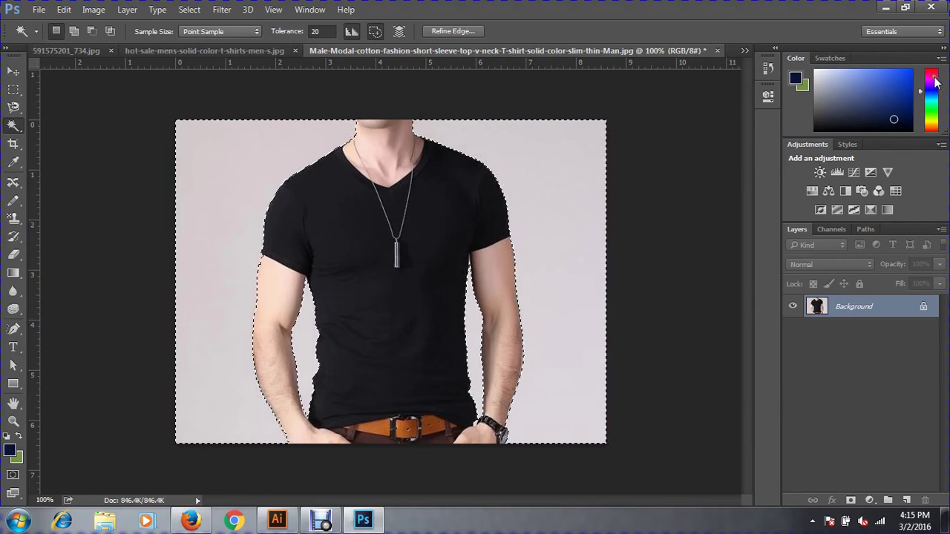
left_click_drag(894, 118, 874, 72)
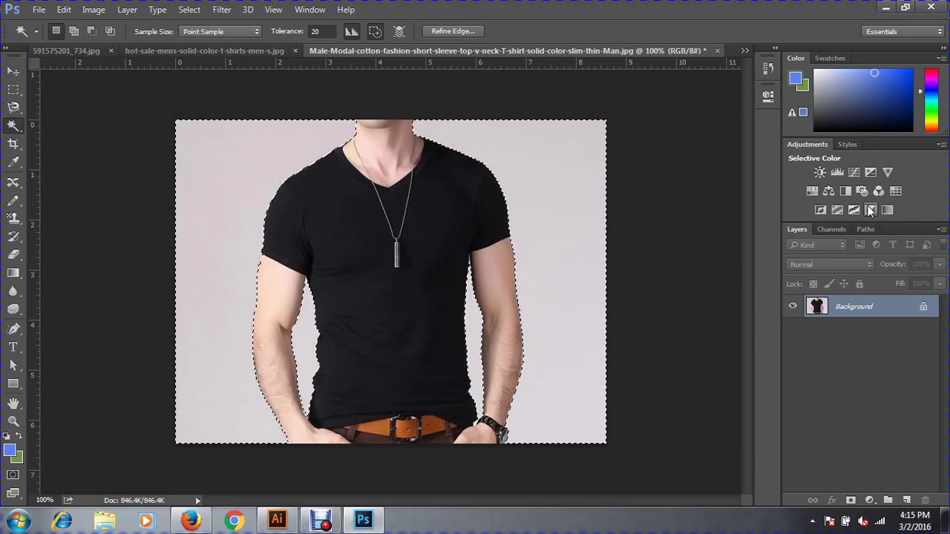
Test-fill the background light blue, undo it, then invert the selection onto the model
key("alt+BackSpace")
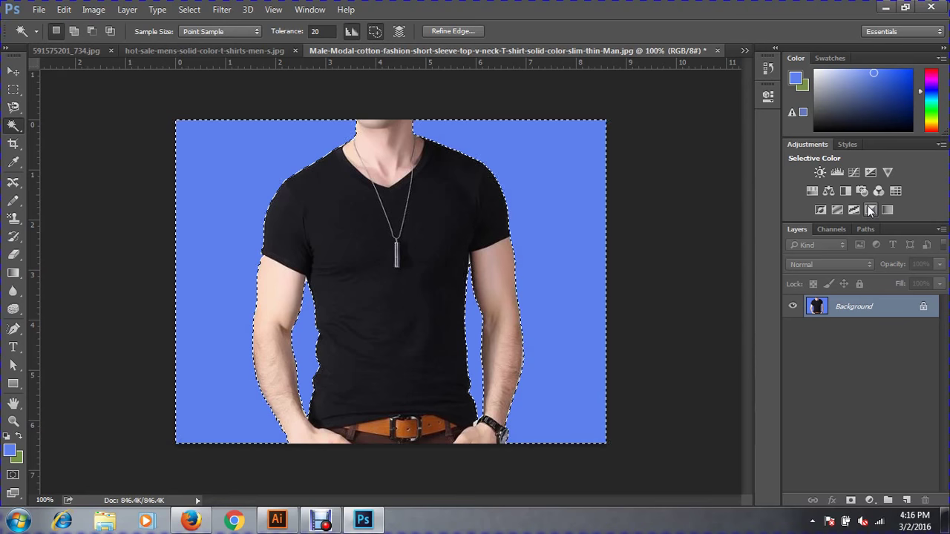
key("ctrl+z")
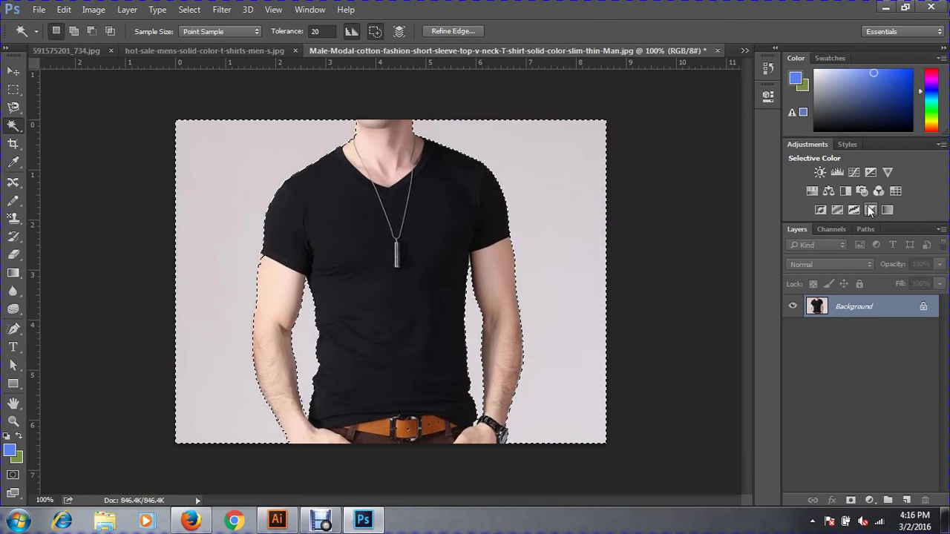
key("ctrl+shift+i")
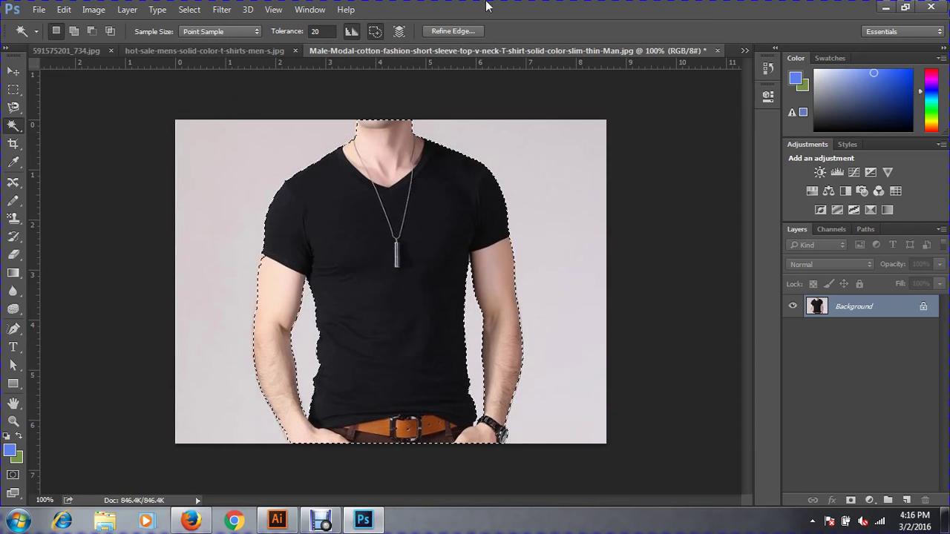
Fill the selected body with the green background colour and deselect
left_click(189, 10)
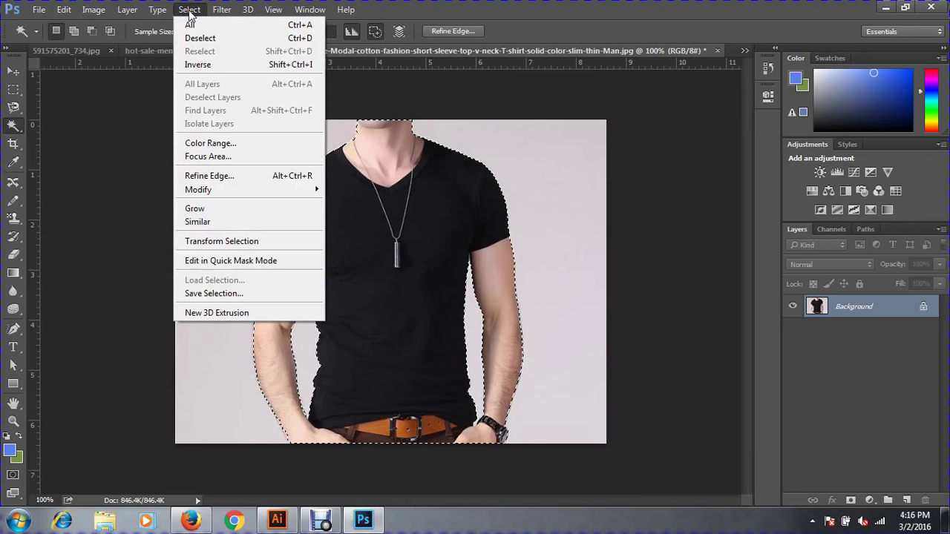
left_click(222, 67)
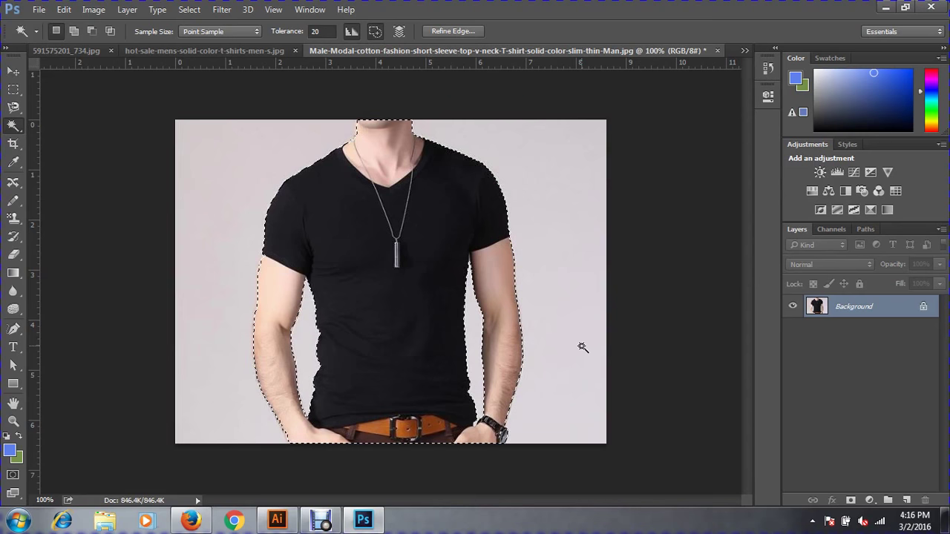
key("ctrl+BackSpace")
key("ctrl+d")
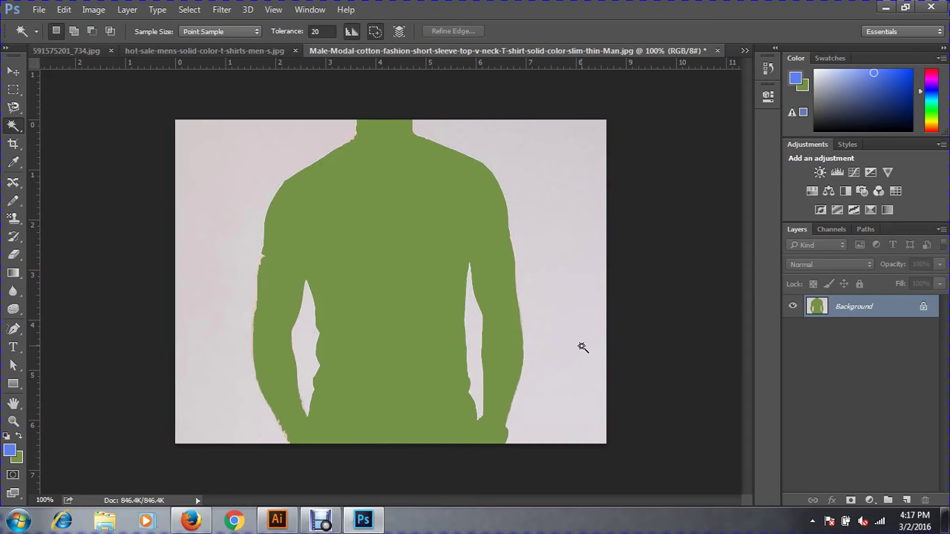
Open the sea photo sea-09.jpg
left_click(134, 50)
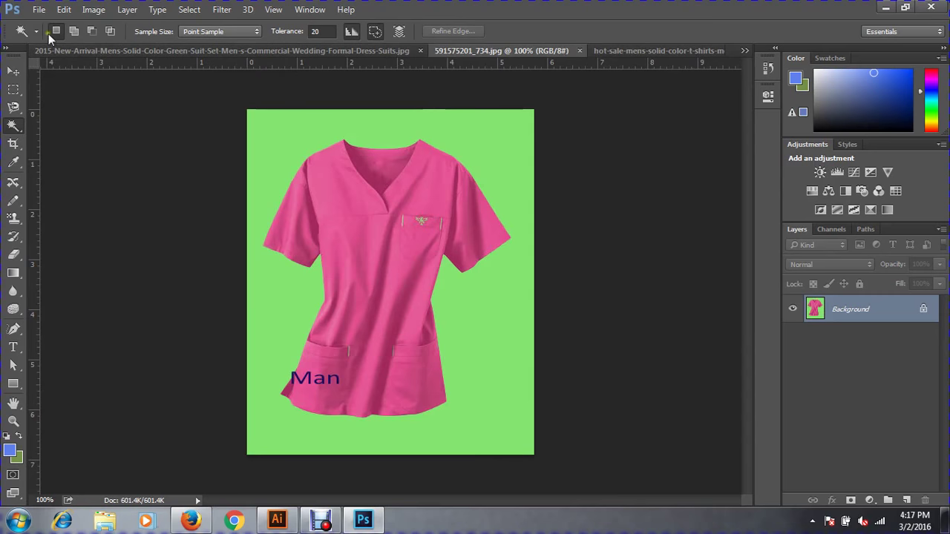
left_click(38, 10)
left_click(44, 36)
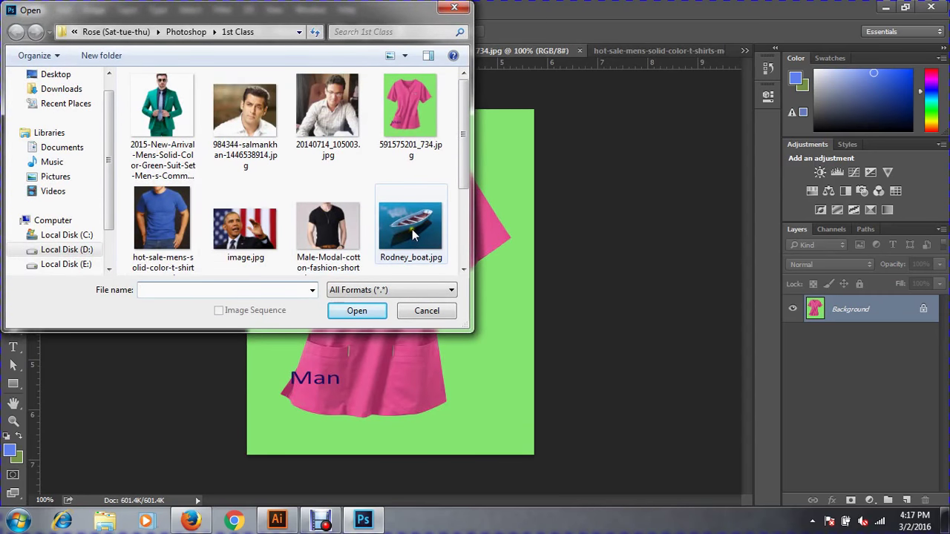
left_click(412, 232)
left_click(156, 242)
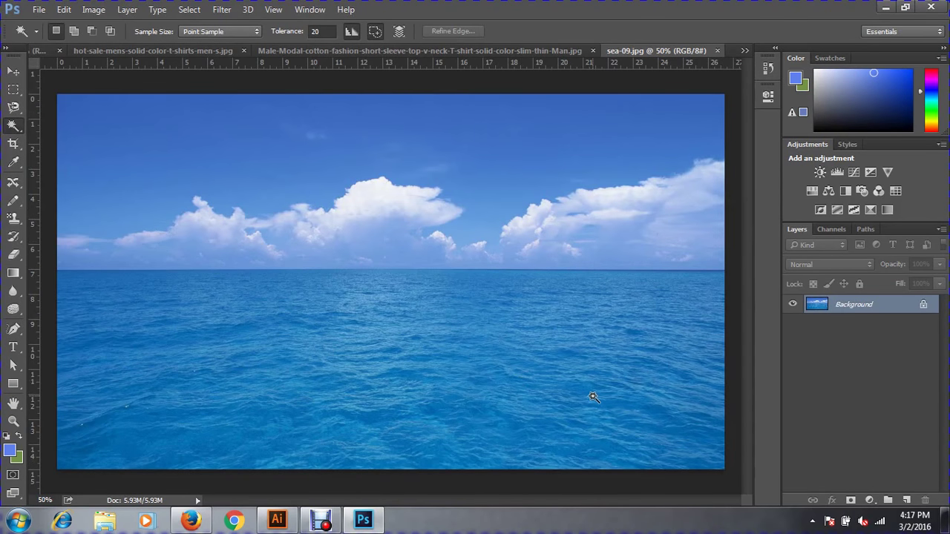
Paste the black-shirted model into the lower-left corner, then return to the green silhouette image
key("ctrl+v")
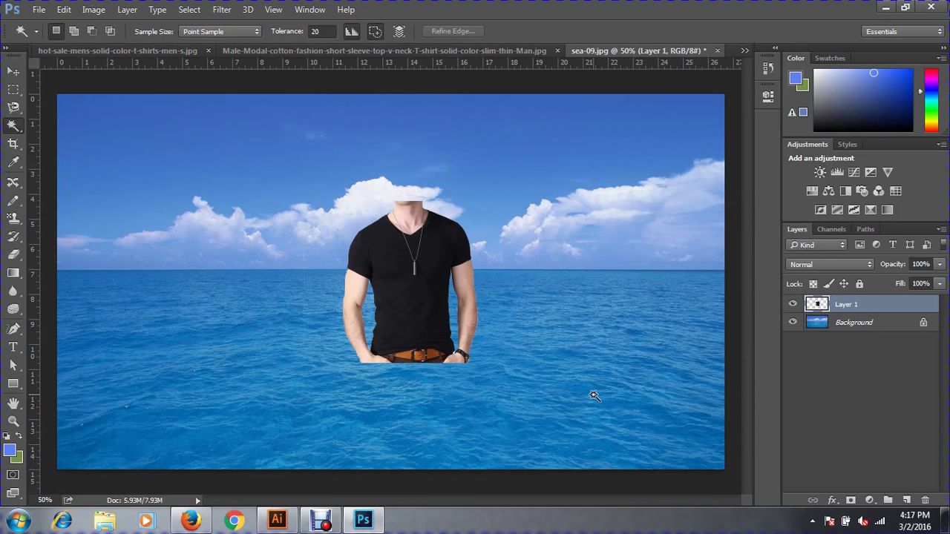
left_click(13, 71)
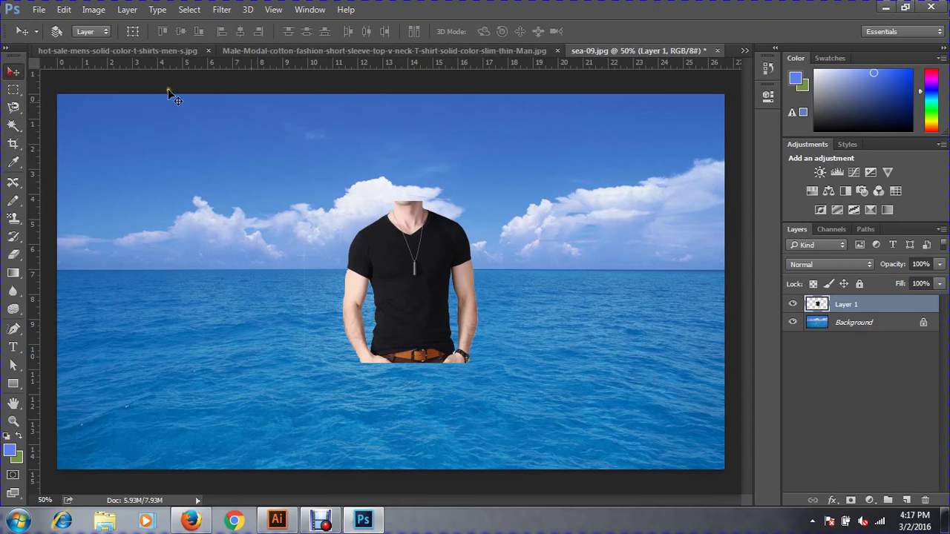
left_click_drag(419, 256, 141, 360)
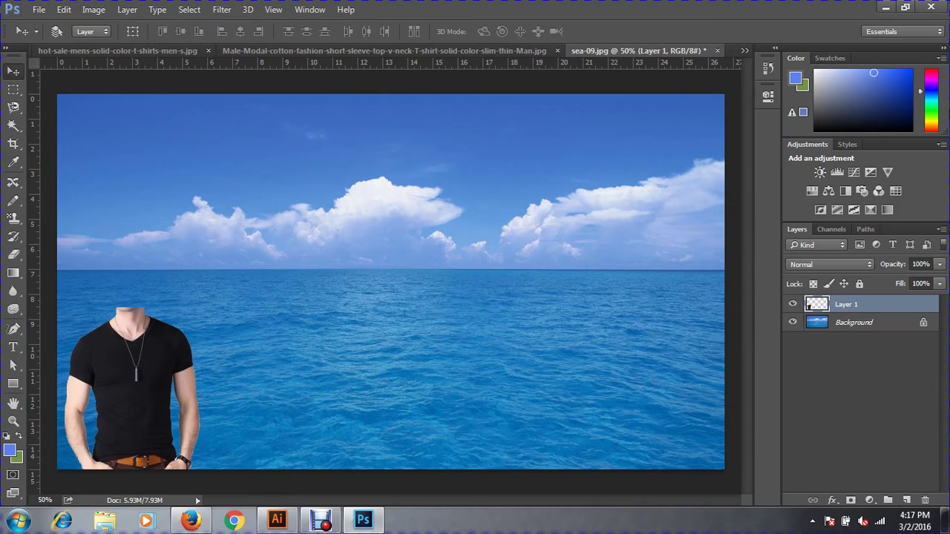
key("ctrl+Tab")
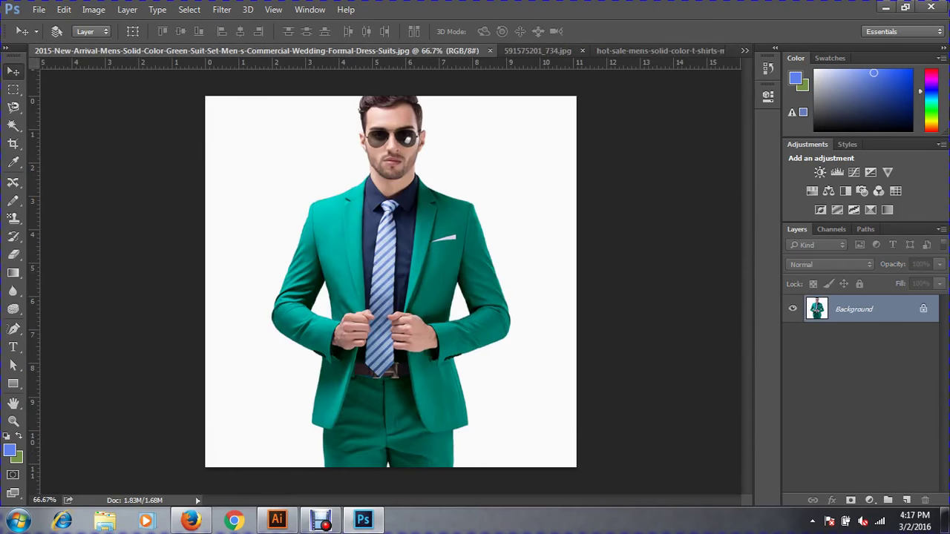
key("ctrl+Tab")
key("ctrl+Tab")
key("ctrl+Tab")
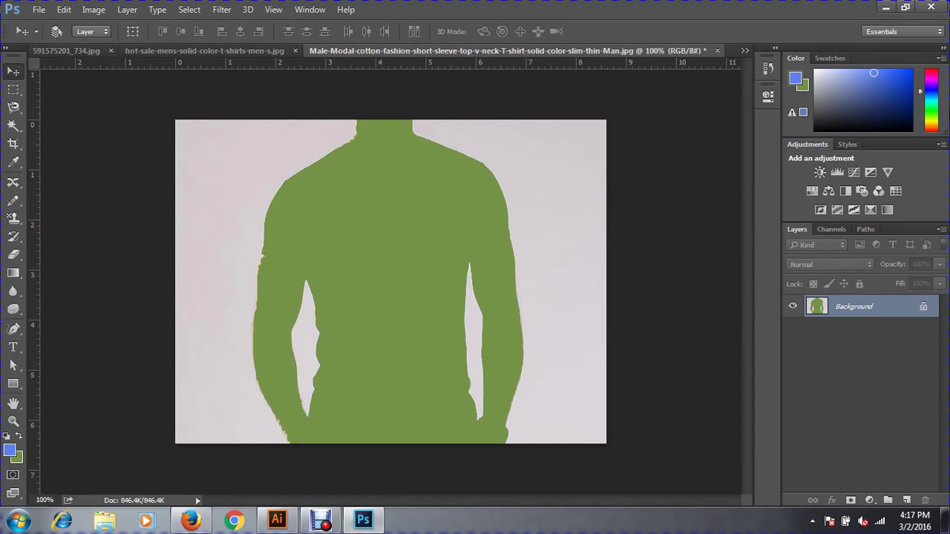
Close the green image unsaved, then Magic Wand-select the dark backdrop on both sides of the model
key("ctrl+w")
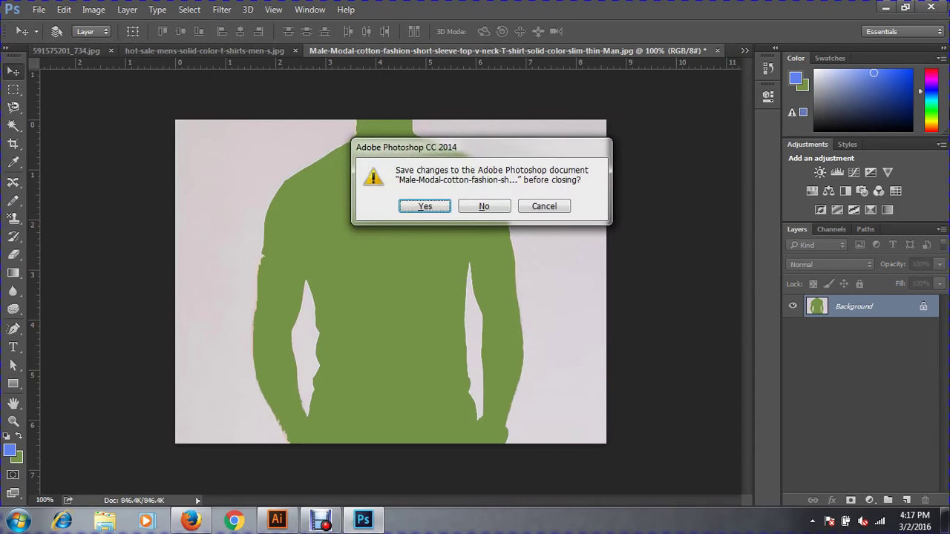
key("n")
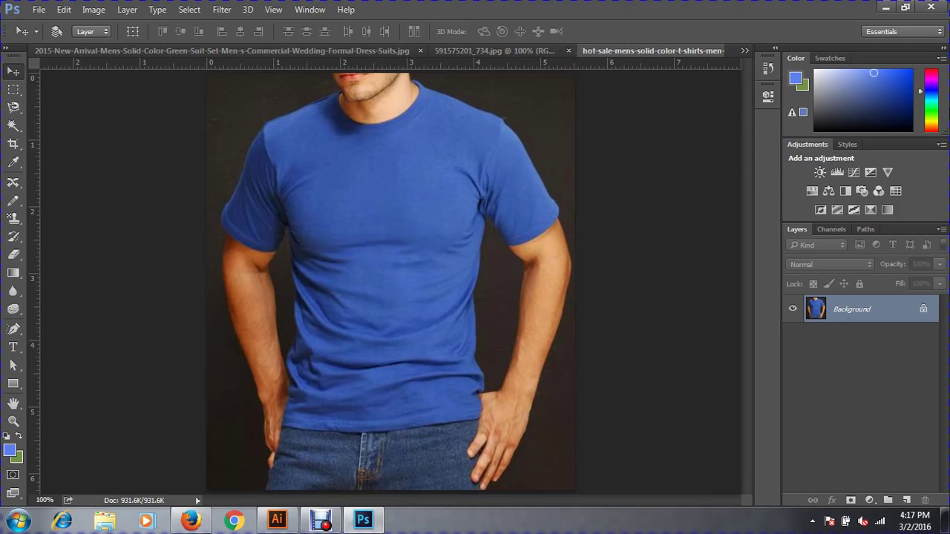
left_click(13, 126)
left_click(251, 92)
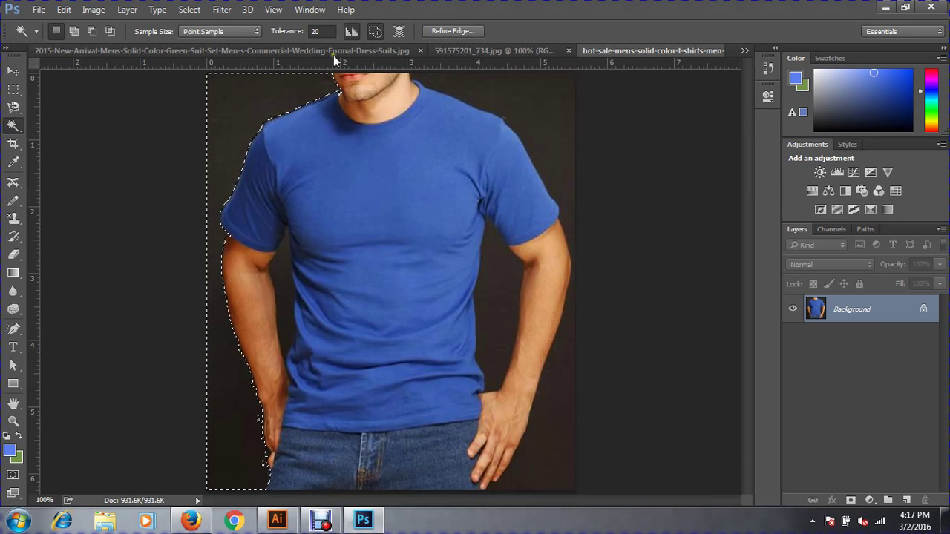
left_click(532, 140, "shift")
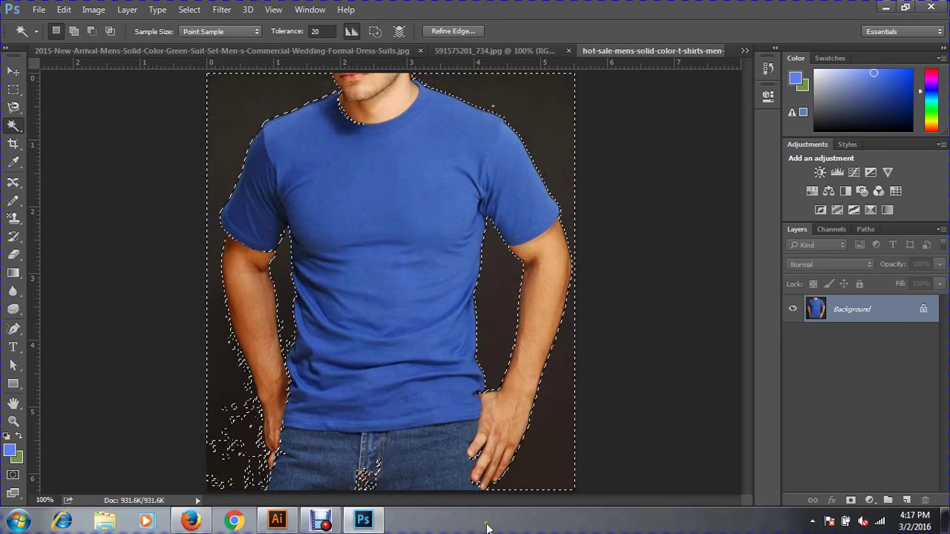
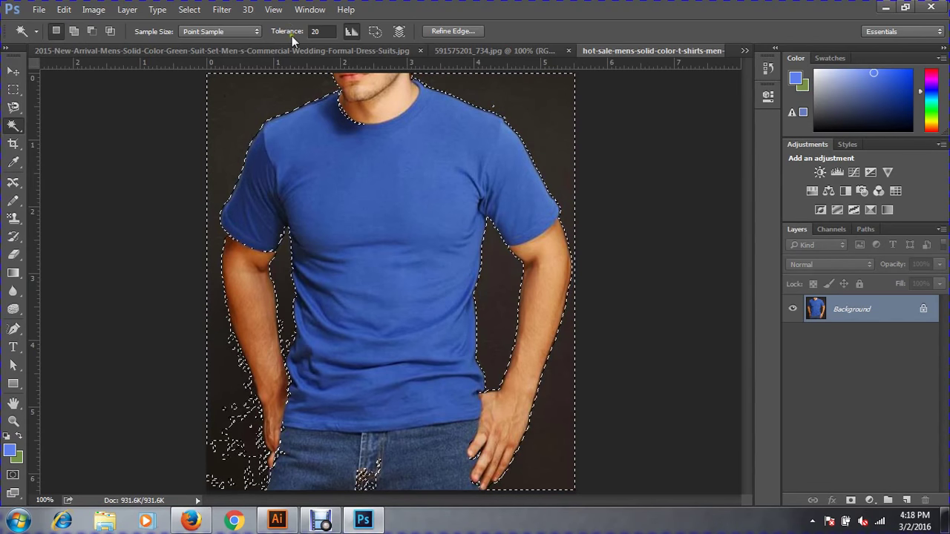
Set Magic Wand tolerance to 40 and select the dark background around the figure
left_click(321, 32)
type("40")
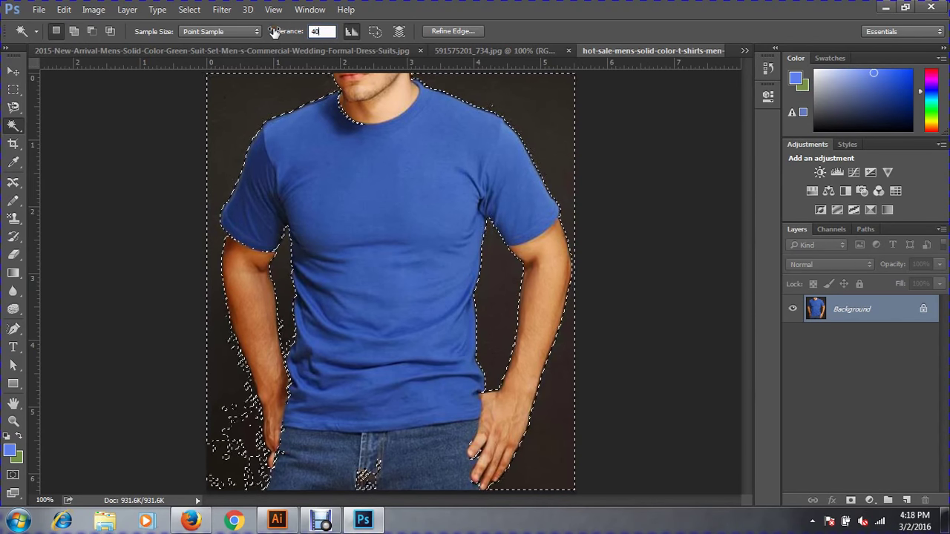
key("Return")
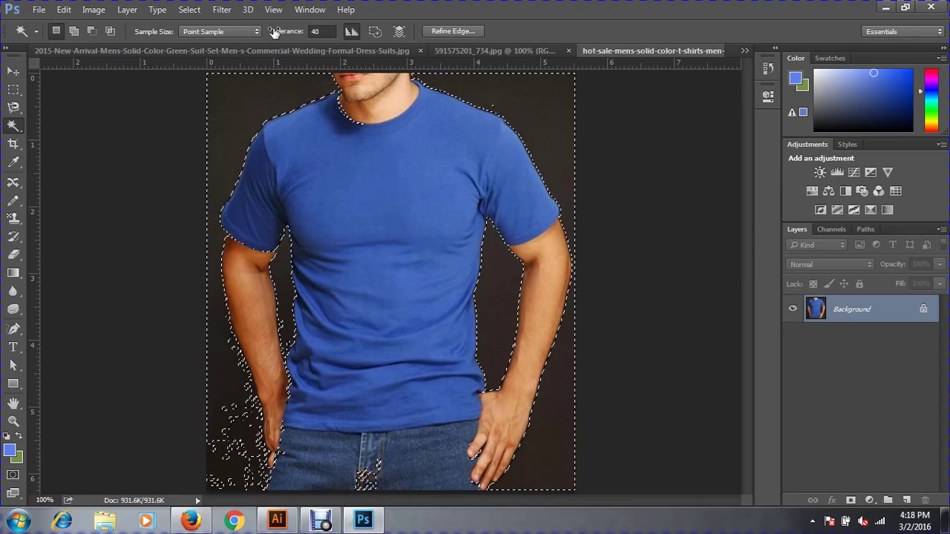
key("ctrl+d")
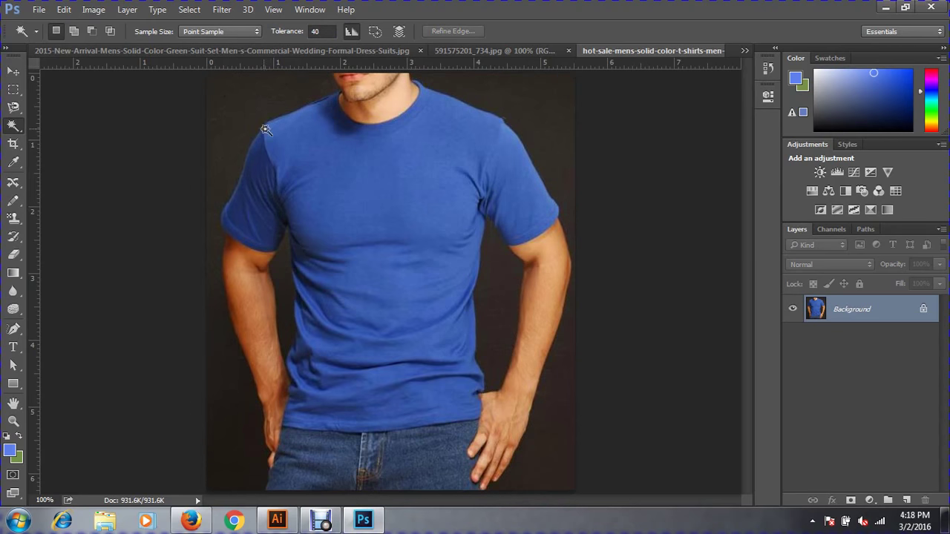
left_click(239, 112)
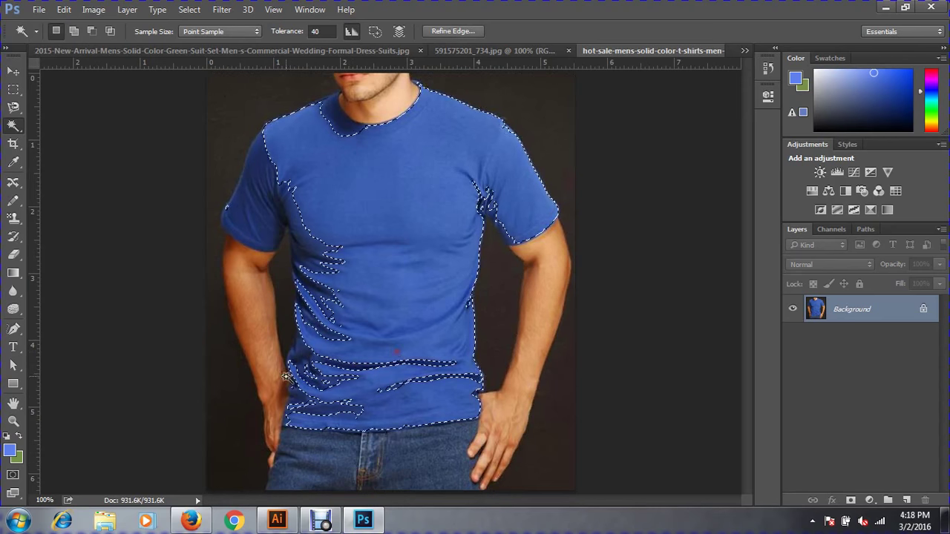
Deselect, lower the tolerance to 30, and reselect the dark background with fewer specks
key("ctrl+d")
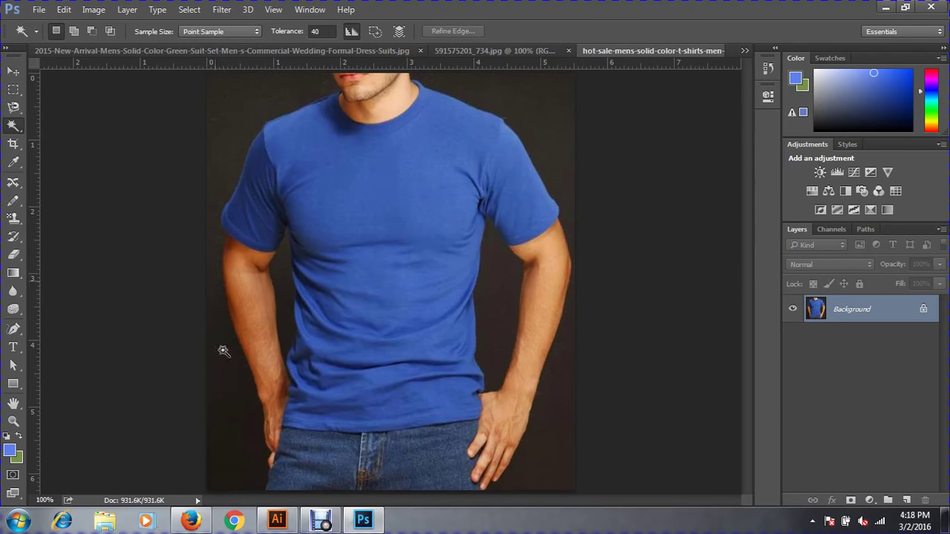
left_click(323, 32)
type("30")
left_click(239, 97)
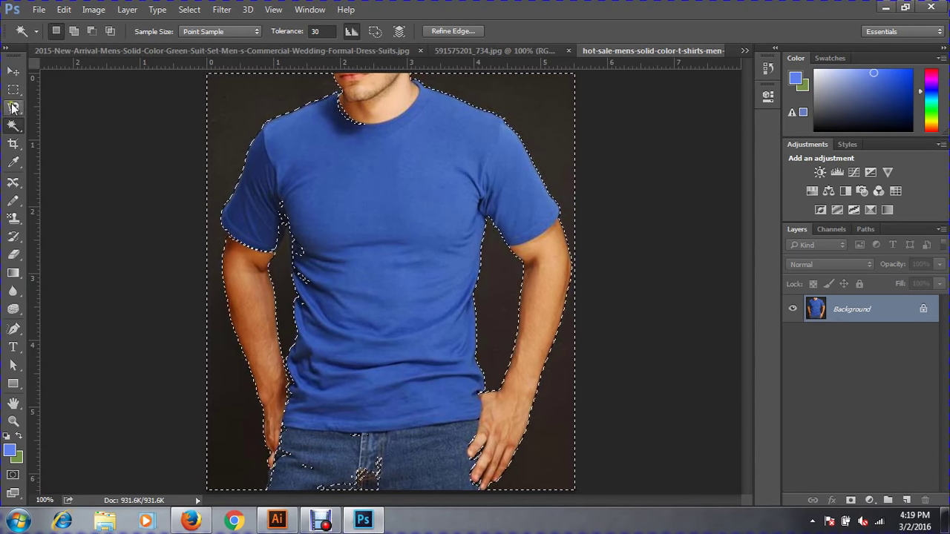
With the freehand Lasso, Alt-circle the stray shirt islands beside the left armpit out of the selection
left_click(23, 109)
left_click(81, 106)
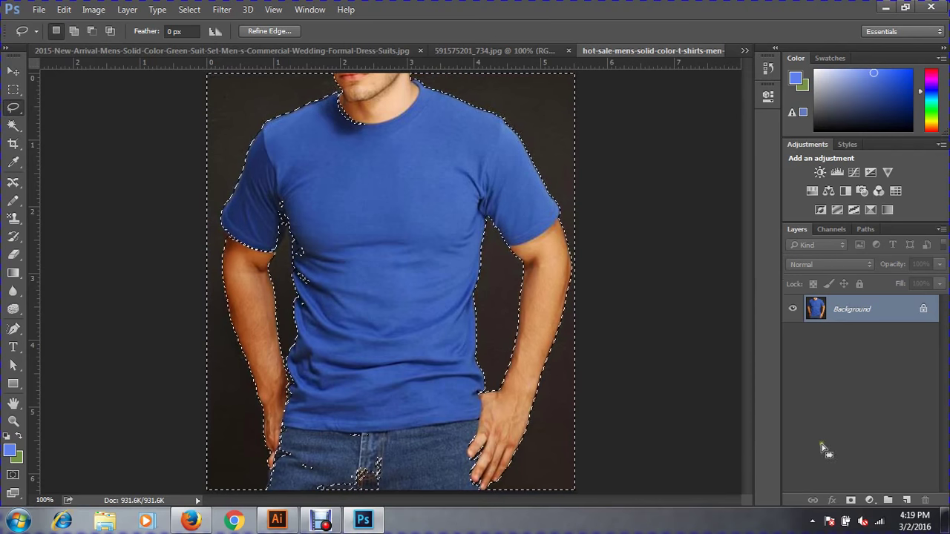
left_click(302, 254)
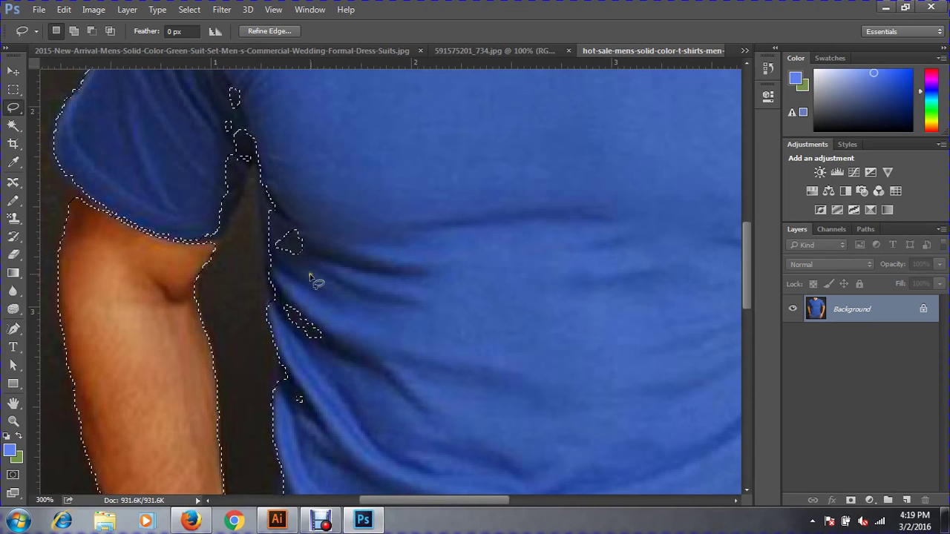
key("alt")
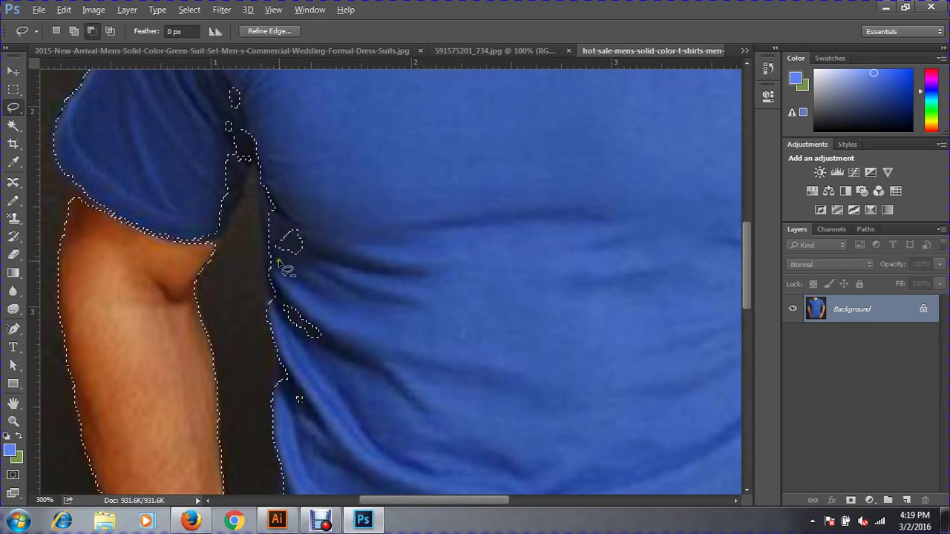
mouse_move(269, 318)
left_mouse_down()
mouse_move(267, 284)
mouse_move(362, 416)
left_mouse_up()
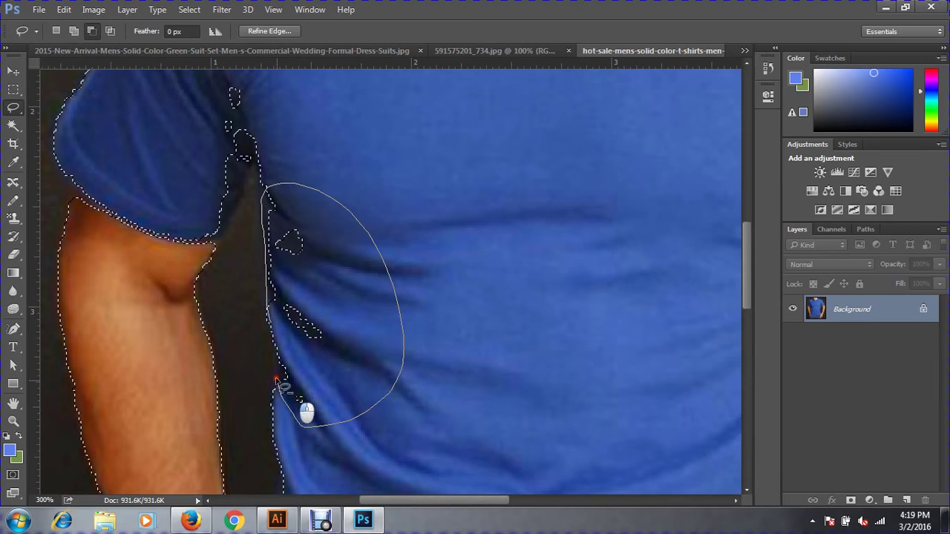
left_click_drag(363, 416, 267, 317)
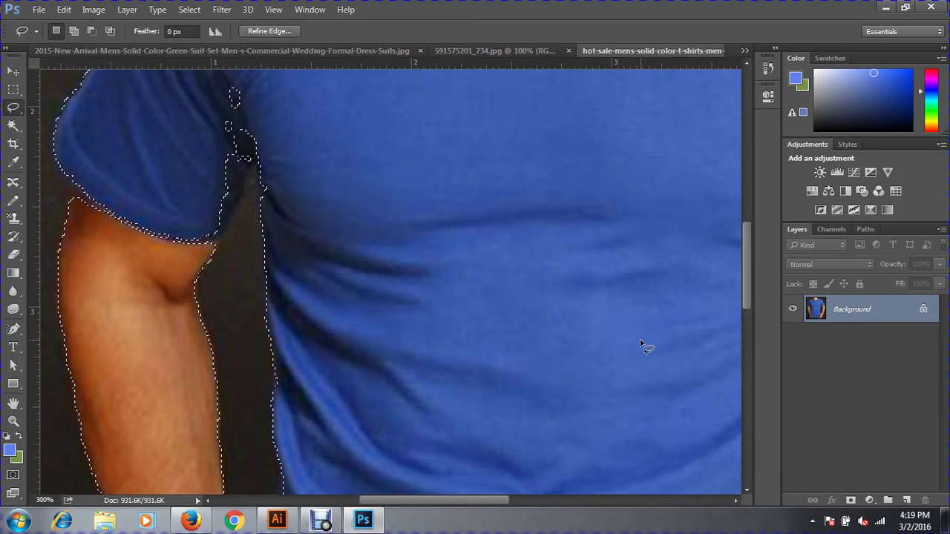
left_click_drag(285, 154, 322, 280)
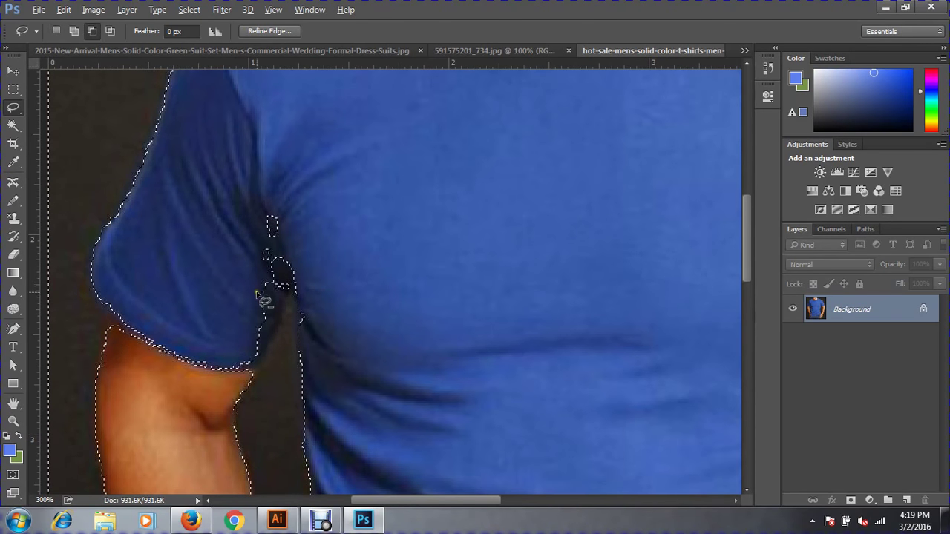
Trim the selection edge at the armpit and along the elbow, undoing a mistaken subtraction
mouse_move(263, 300)
left_mouse_down()
mouse_move(237, 298)
mouse_move(281, 323)
left_mouse_up()
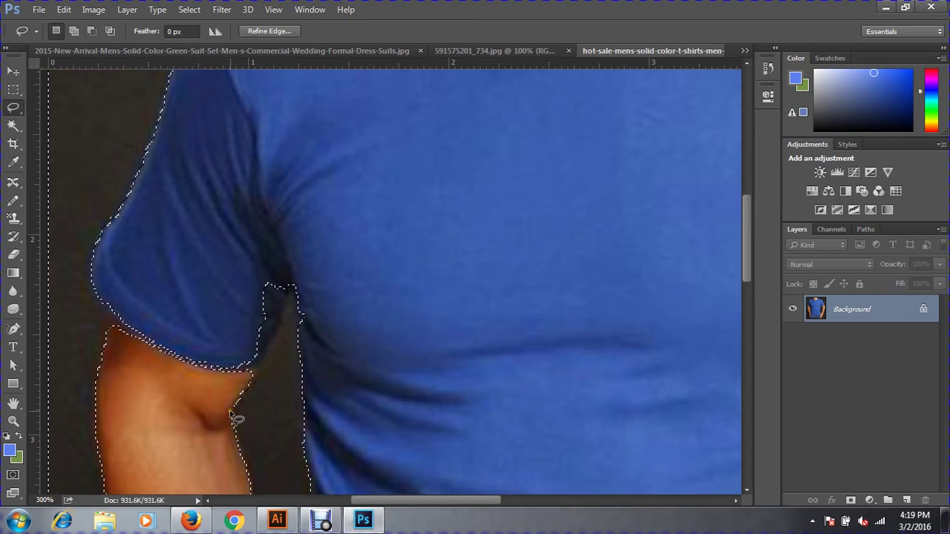
left_click_drag(245, 413, 236, 393)
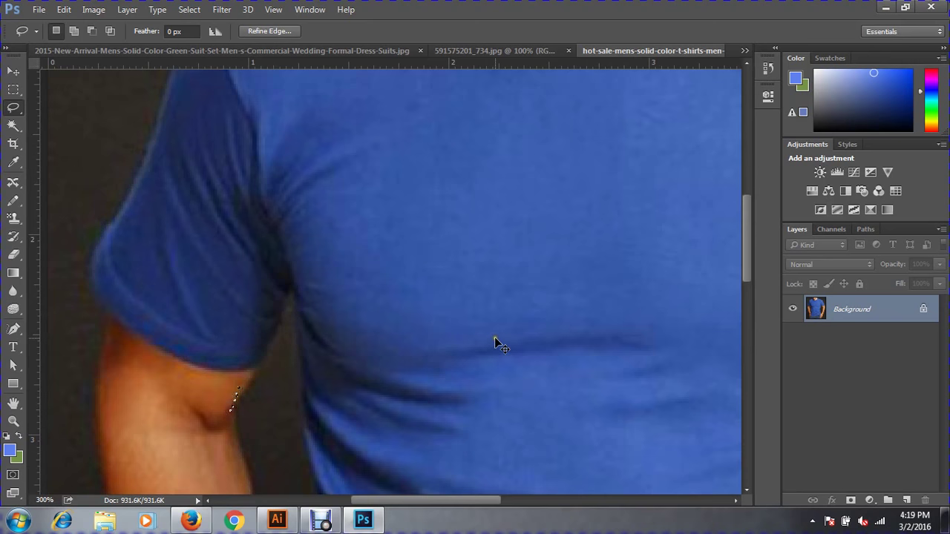
key("ctrl+z")
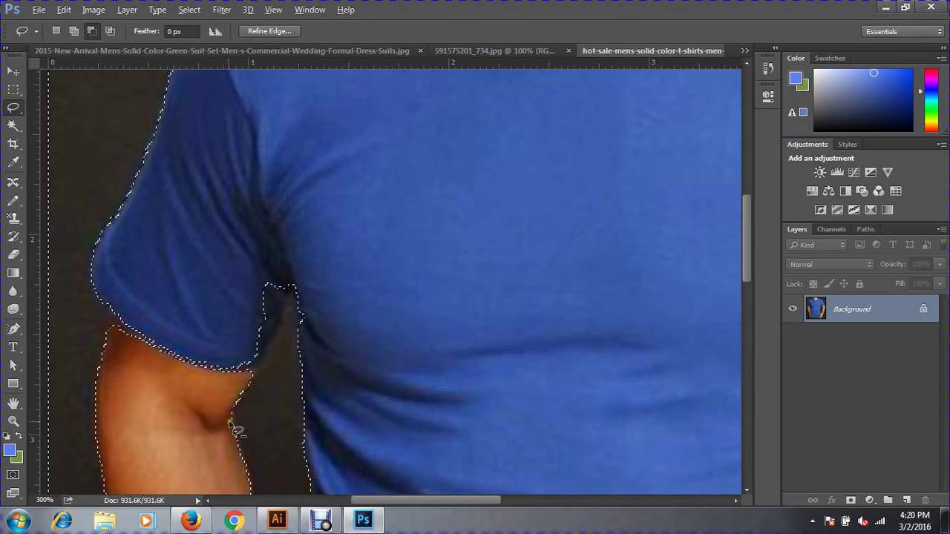
mouse_move(226, 419)
left_mouse_down()
mouse_move(268, 338)
mouse_move(233, 281)
left_mouse_up()
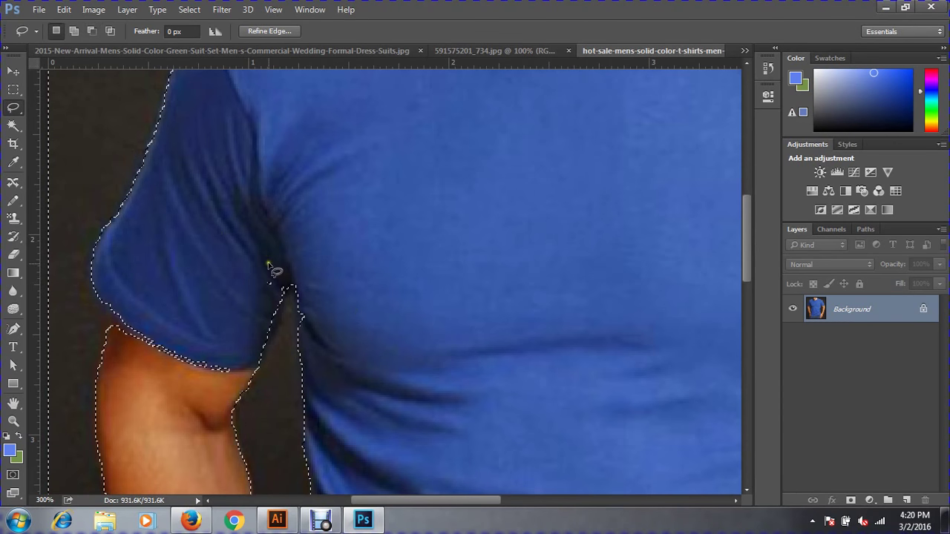
key("alt")
Shift-lasso along the upper arm's left edge to fill the notch at the sleeve edge
key("shift")
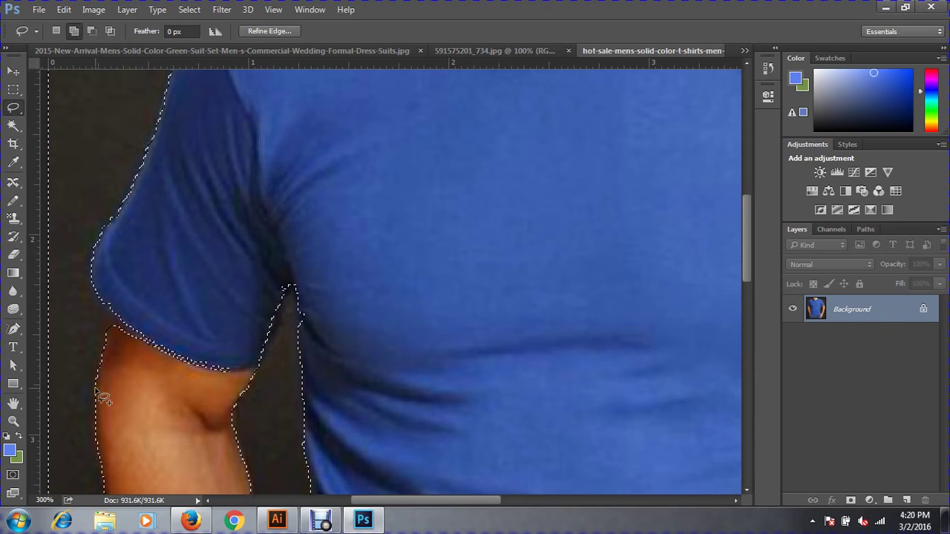
left_click_drag(96, 389, 97, 323)
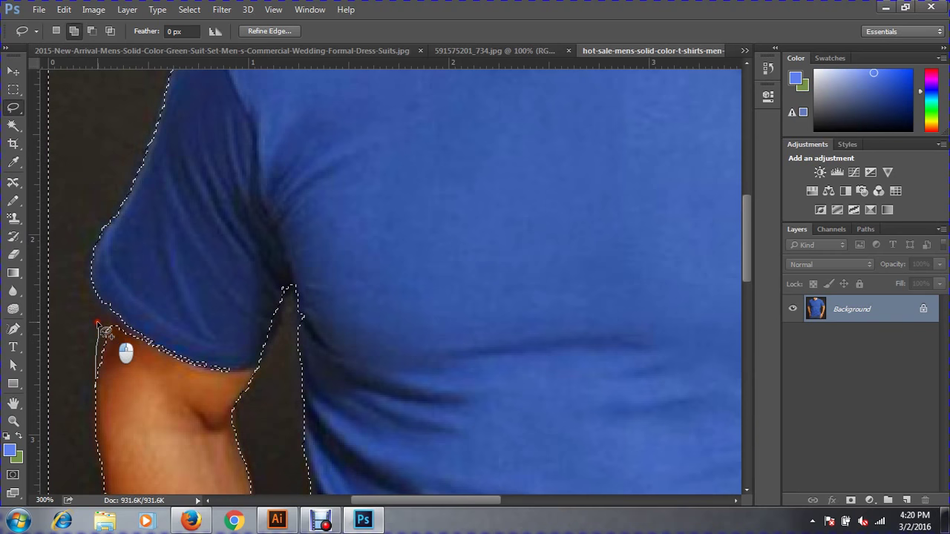
mouse_move(97, 324)
left_mouse_down()
mouse_move(141, 281)
mouse_move(121, 386)
left_mouse_up()
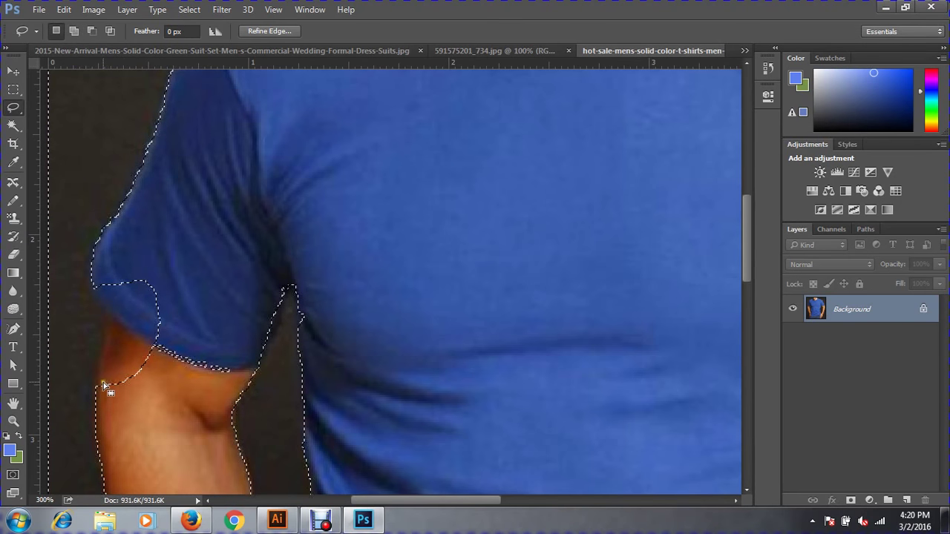
left_click_drag(74, 389, 121, 385)
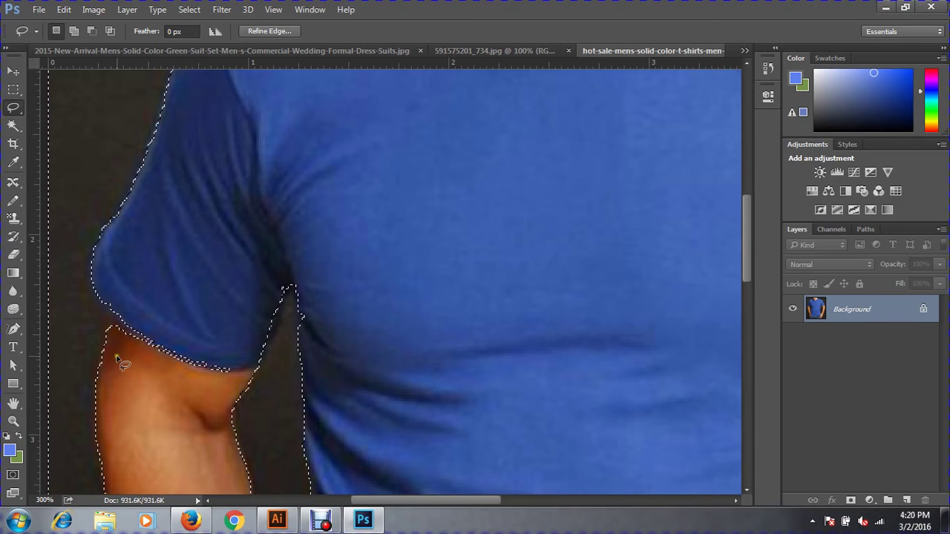
key("shift")
left_click_drag(119, 343, 141, 367)
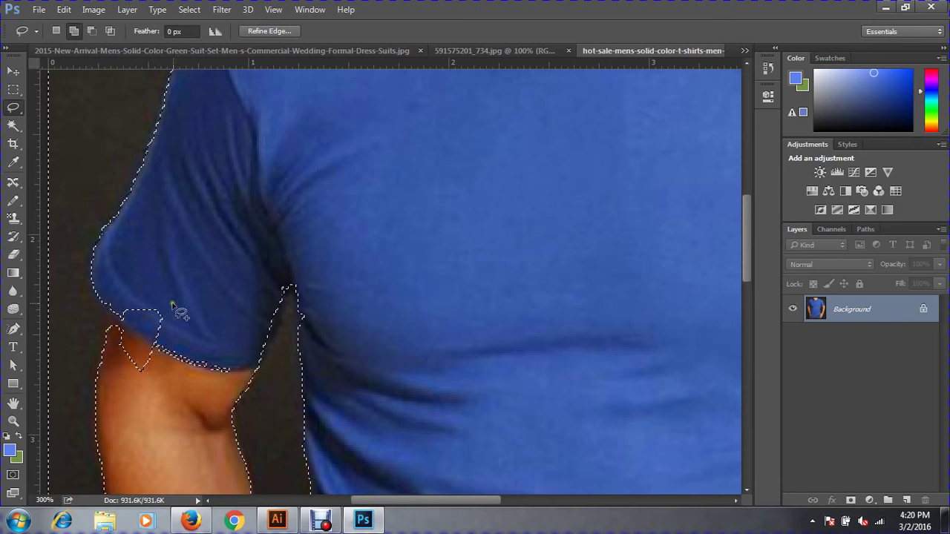
Trace around the lower sleeve and upper arm so the outline follows the sleeve edge without notches
mouse_move(242, 345)
left_mouse_down()
mouse_move(176, 405)
mouse_move(181, 291)
left_mouse_up()
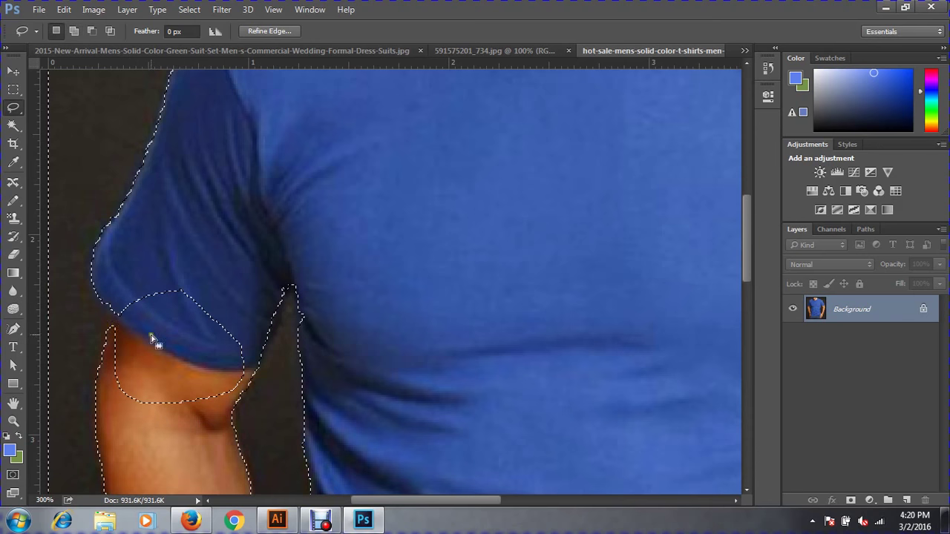
left_click(115, 304, "shift")
mouse_move(115, 305)
left_mouse_down()
mouse_move(212, 261)
mouse_move(197, 253)
left_mouse_up()
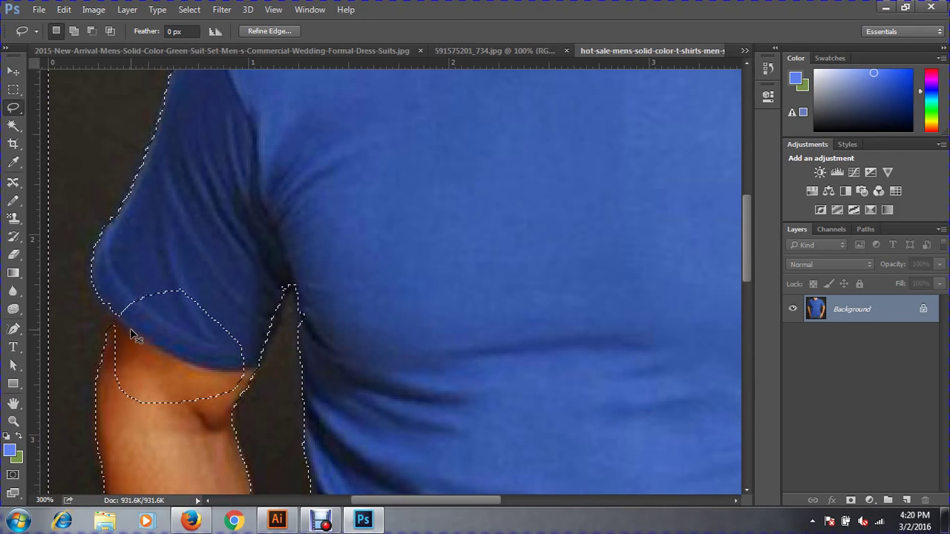
left_click_drag(130, 328, 132, 328)
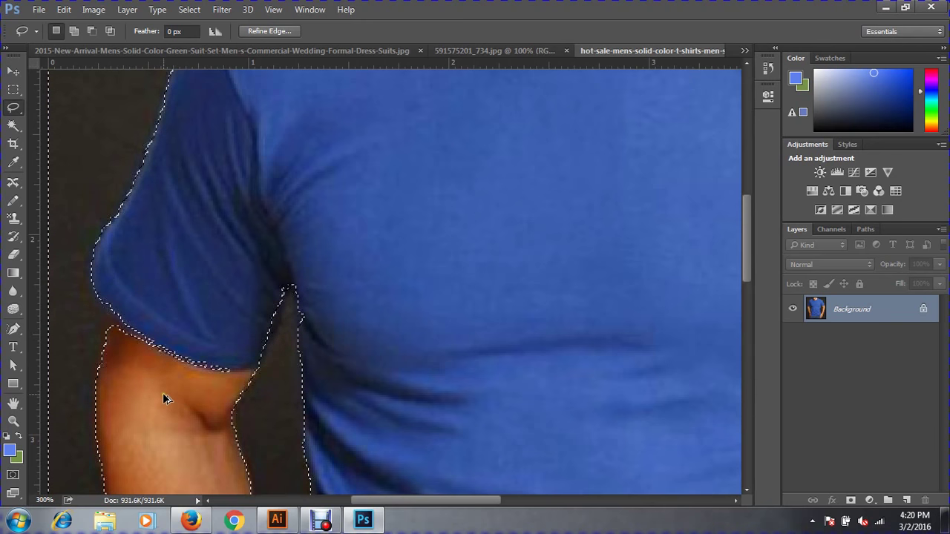
left_click_drag(163, 391, 152, 343)
Alt-lasso the background off along the left sleeve hem and armpit so the edge runs smoothly down the arm
key("ctrl+minus")
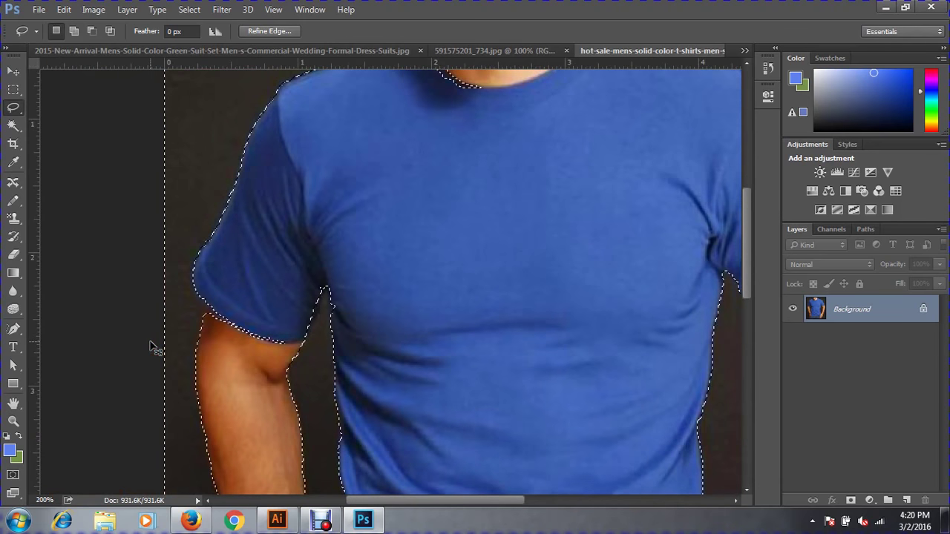
key("ctrl+d")
left_click(293, 335)
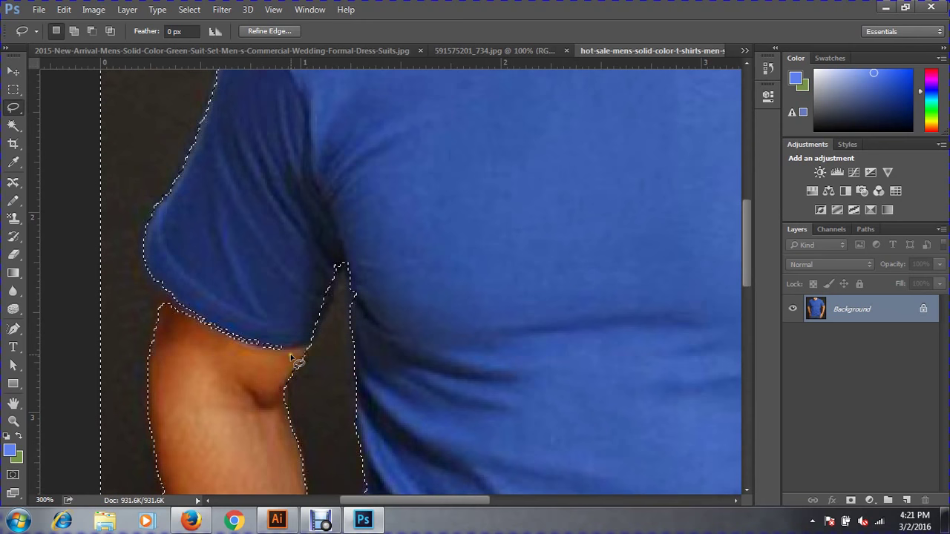
left_click(290, 354)
key("ctrl+z")
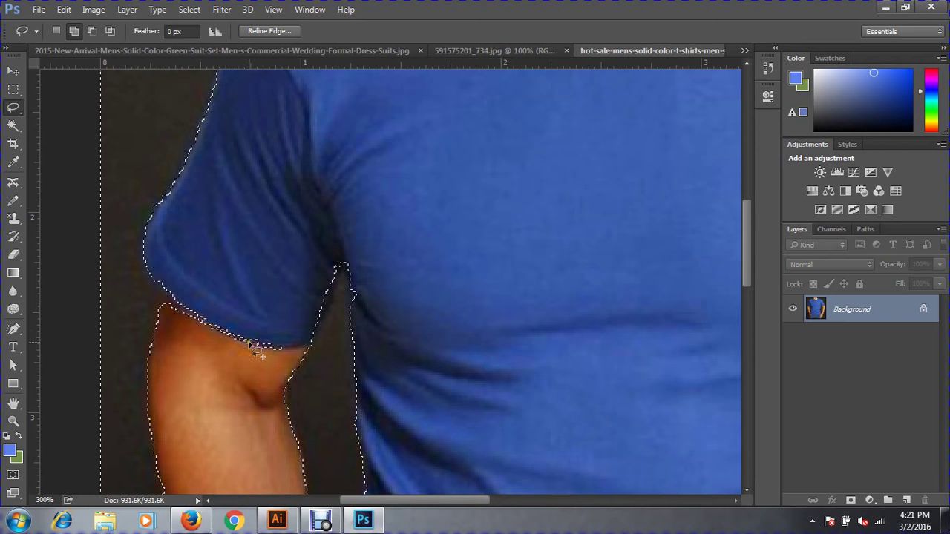
mouse_move(152, 311)
left_mouse_down()
mouse_move(297, 363)
mouse_move(287, 333)
left_mouse_up()
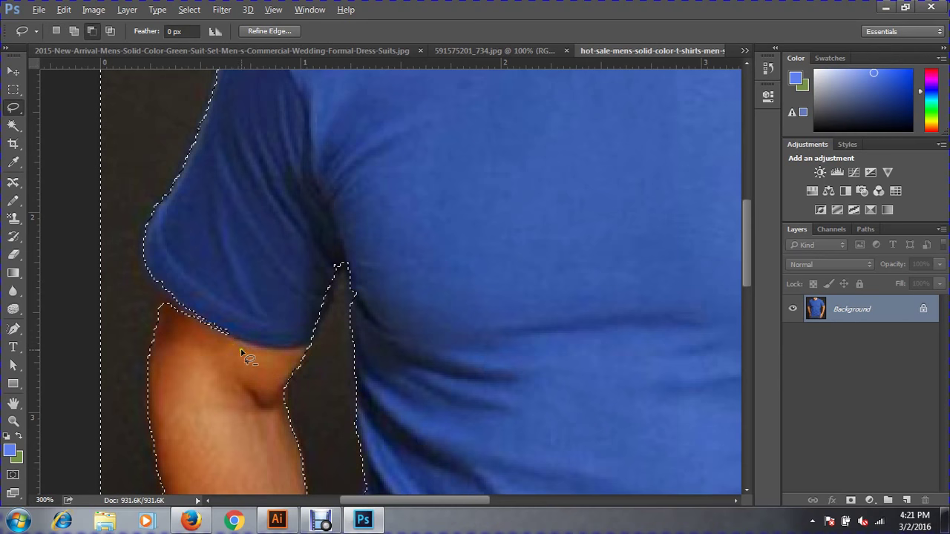
left_click_drag(202, 342, 263, 313)
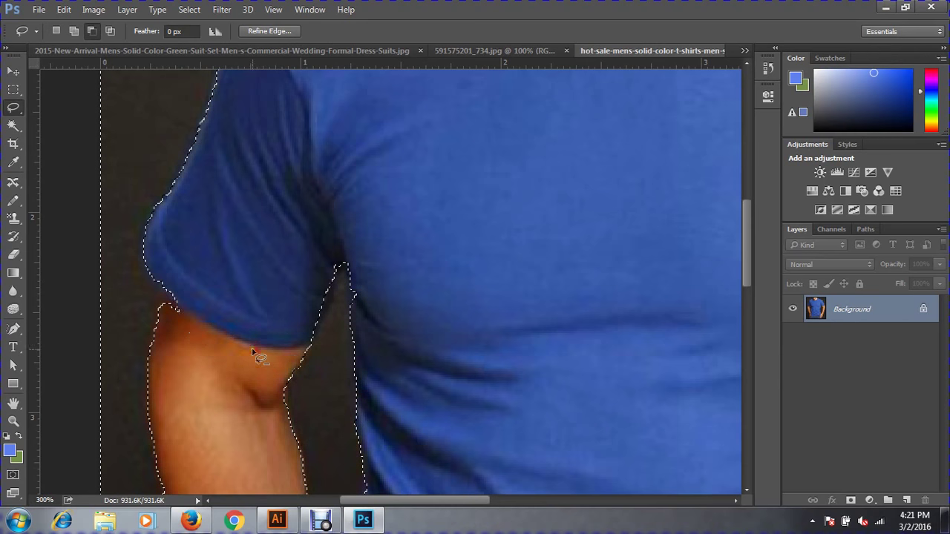
left_click_drag(167, 340, 209, 322)
mouse_move(159, 321)
left_mouse_down()
mouse_move(165, 284)
mouse_move(195, 308)
left_mouse_up()
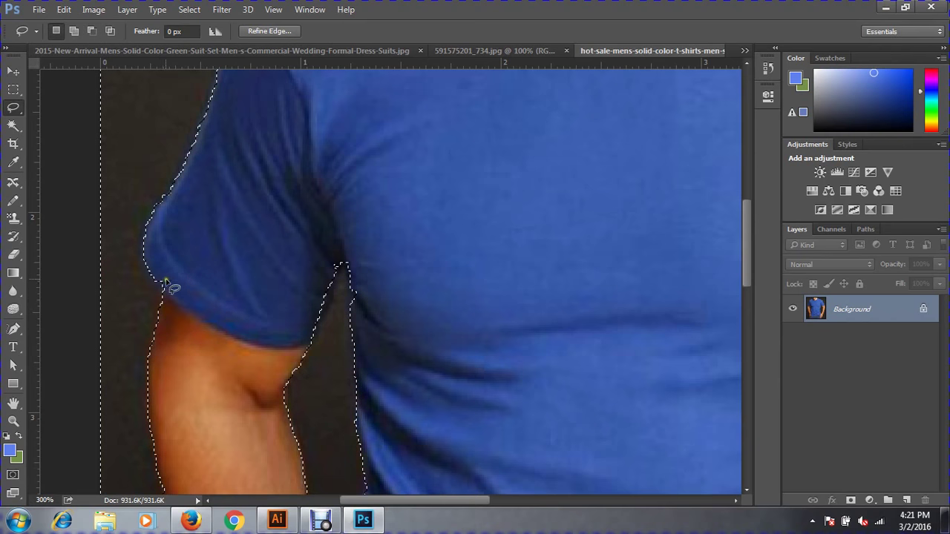
mouse_move(158, 275)
left_mouse_down()
mouse_move(206, 313)
mouse_move(211, 306)
left_mouse_up()
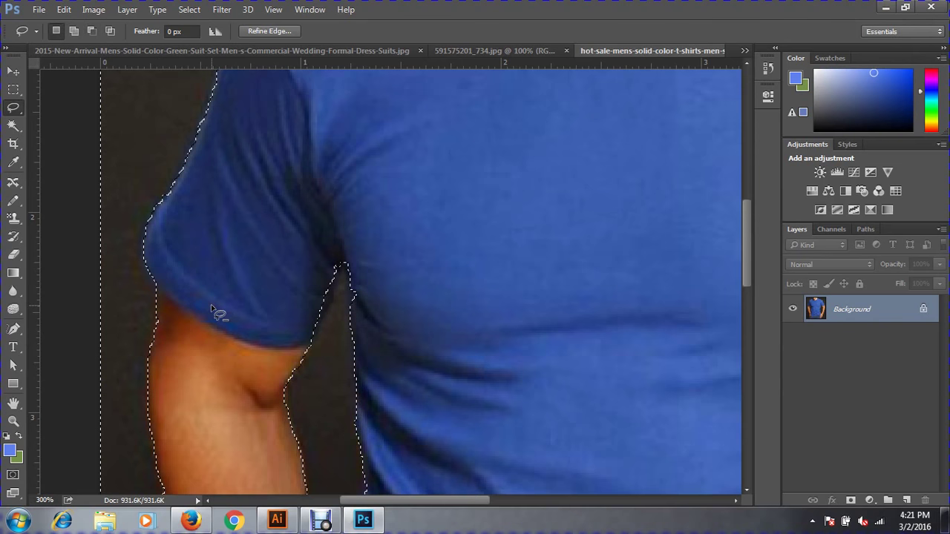
Subtract the background below the left hand at the image's bottom-left edge from the selection
key("ctrl+minus")
key("ctrl+minus")
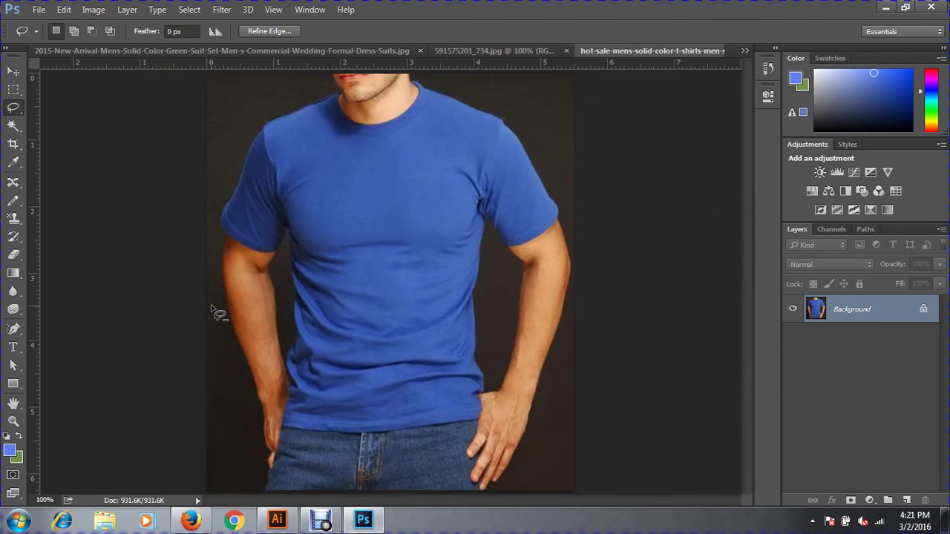
key("ctrl+minus")
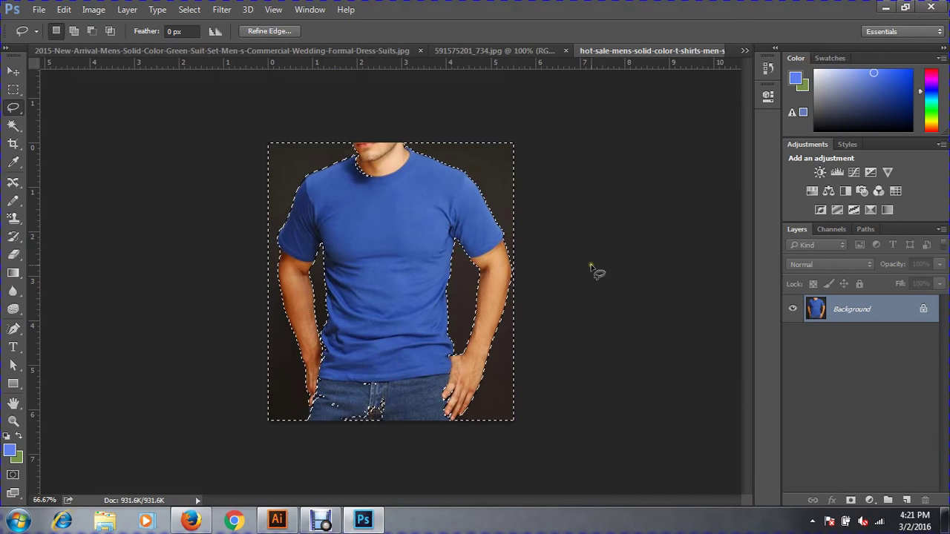
left_click(424, 423, "ctrl")
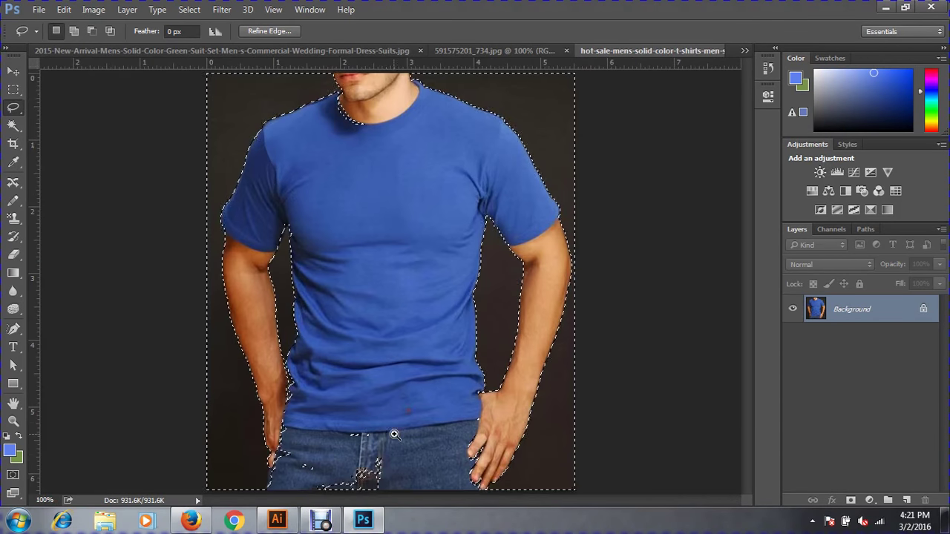
left_click(385, 454, "ctrl")
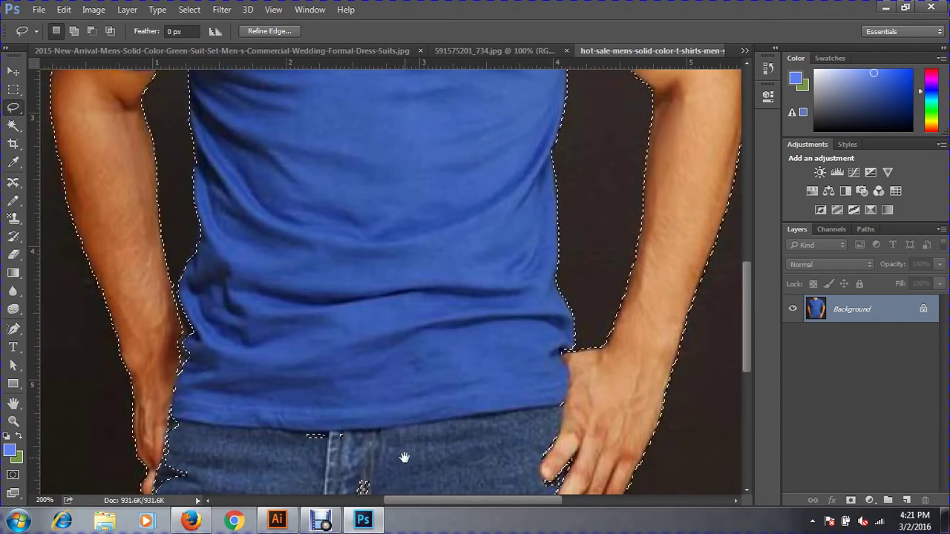
left_click_drag(402, 456, 409, 308)
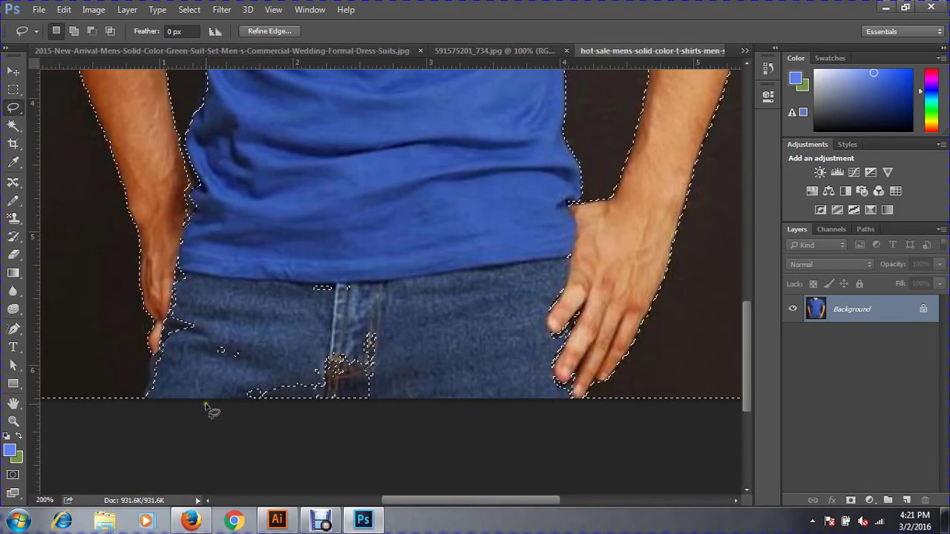
left_click(147, 407)
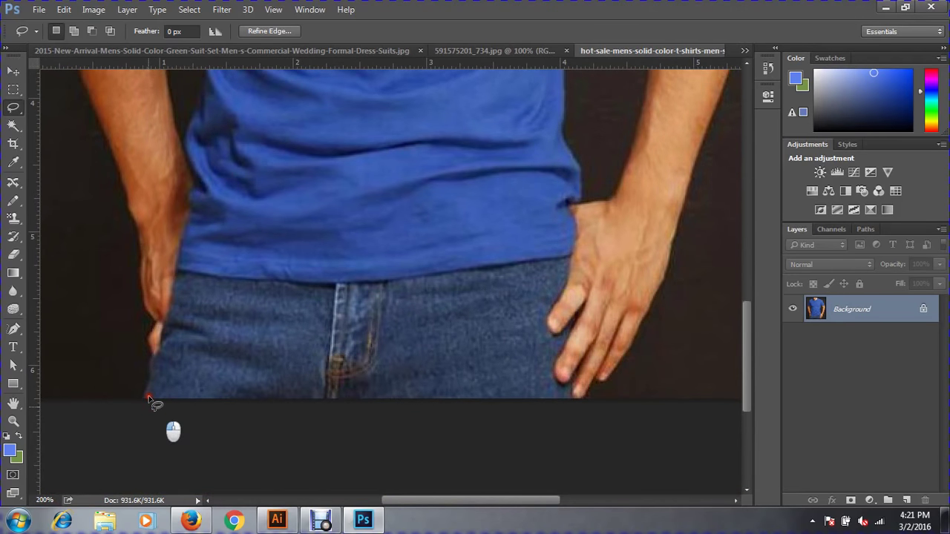
left_click_drag(148, 398, 164, 380)
key("ctrl+z")
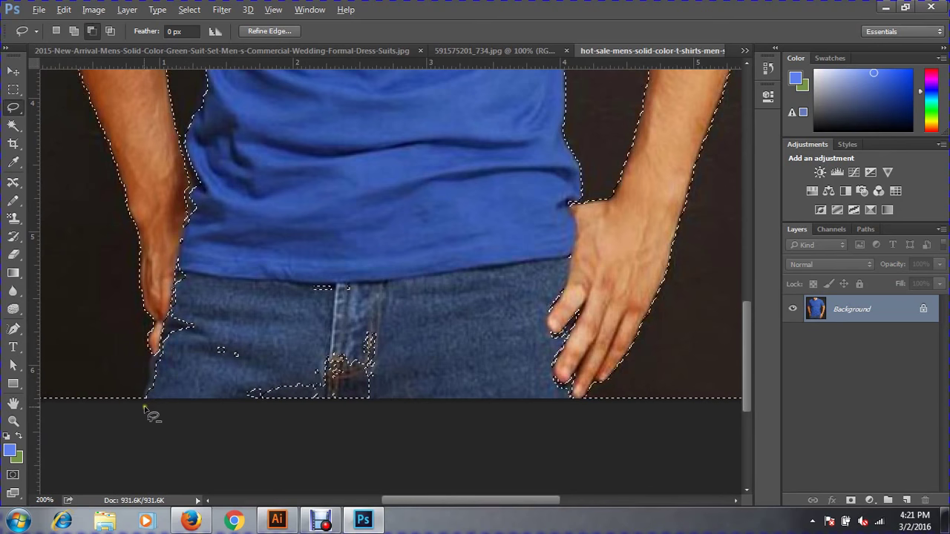
mouse_move(148, 407)
left_mouse_down()
mouse_move(164, 338)
mouse_move(198, 276)
mouse_move(315, 213)
mouse_move(522, 246)
mouse_move(466, 424)
mouse_move(297, 458)
mouse_move(151, 448)
left_mouse_up()
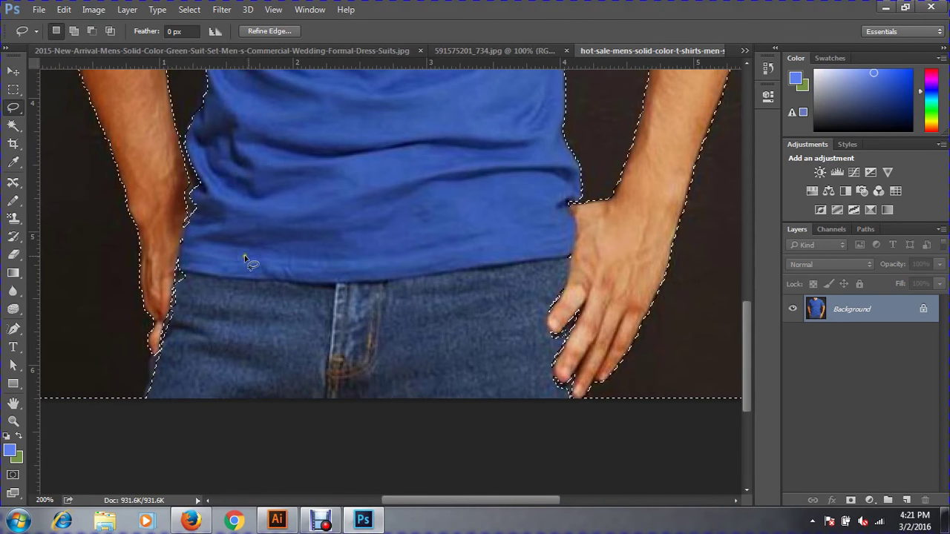
Cut the background beside the left hand and jeans out of the selection
left_click(187, 301, "ctrl")
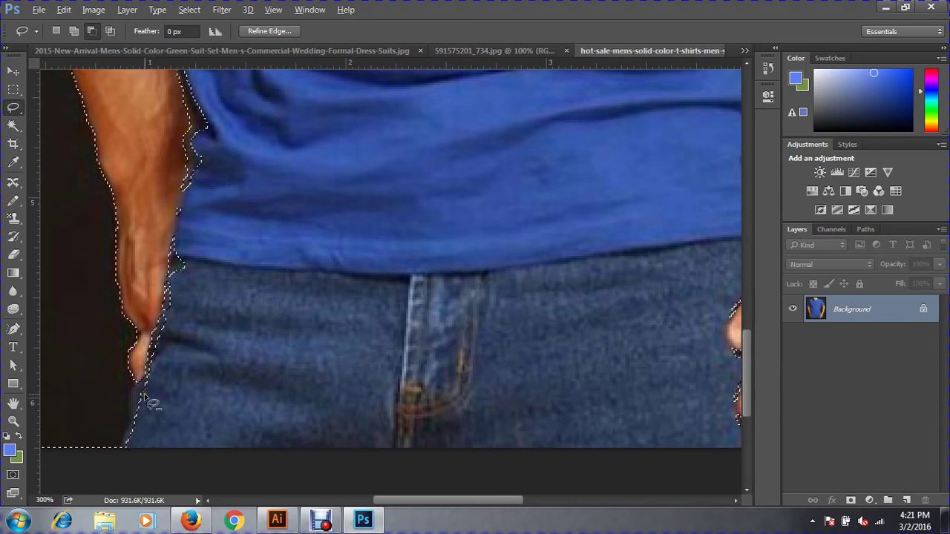
mouse_move(144, 392)
left_mouse_down()
mouse_move(184, 183)
mouse_move(148, 443)
left_mouse_up()
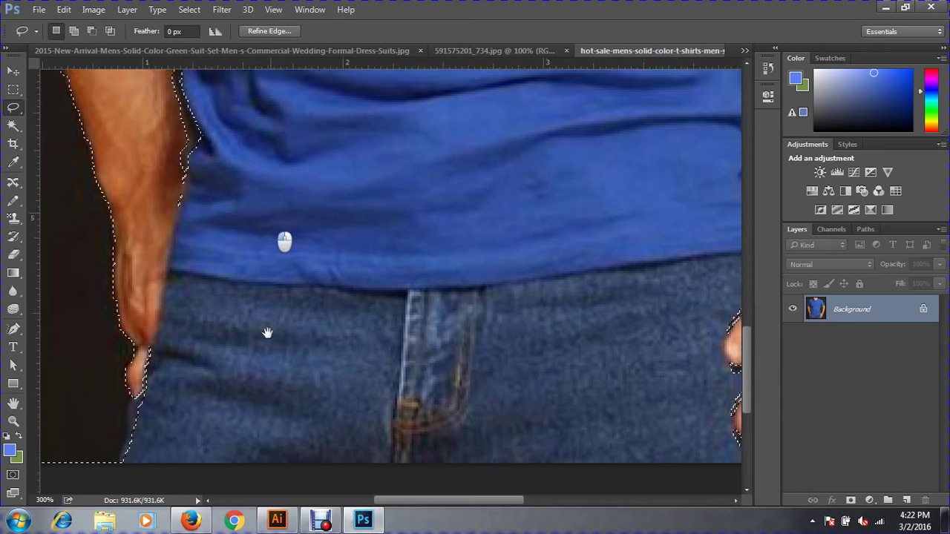
left_click_drag(287, 185, 281, 355)
scroll(267, 331, "down", 1)
scroll(267, 331, "down", 1)
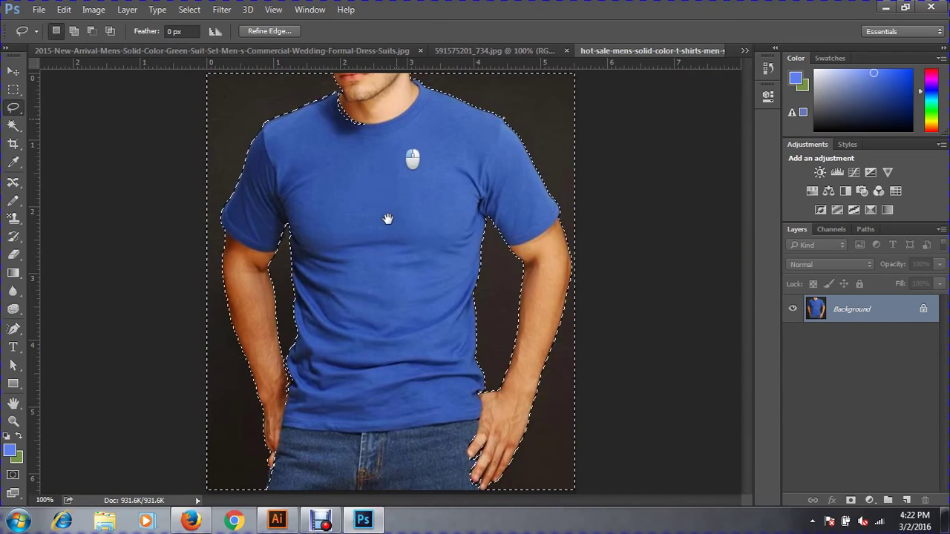
Alt-lasso the area between collar and neck out of the selection, then zoom back out
scroll(402, 158, "up", 1)
left_click_drag(389, 128, 383, 316)
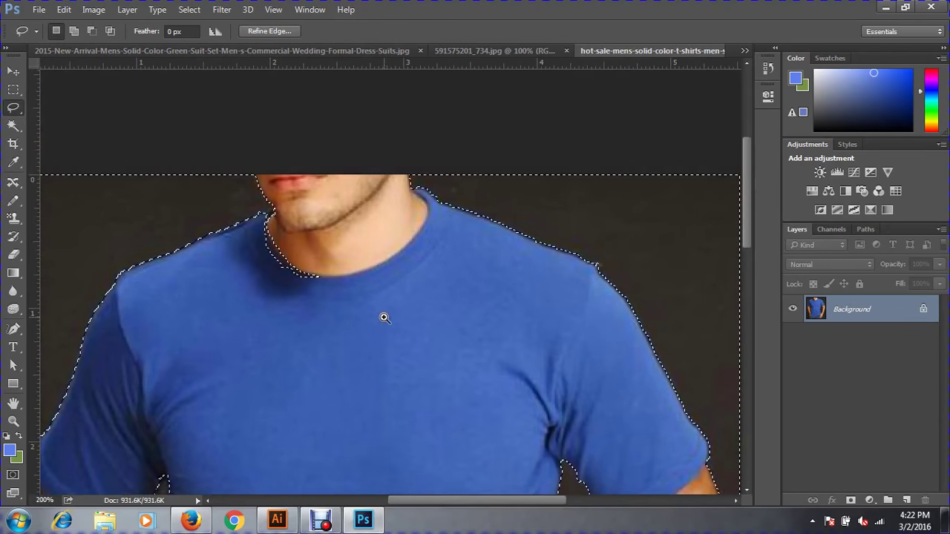
scroll(384, 316, "up", 1)
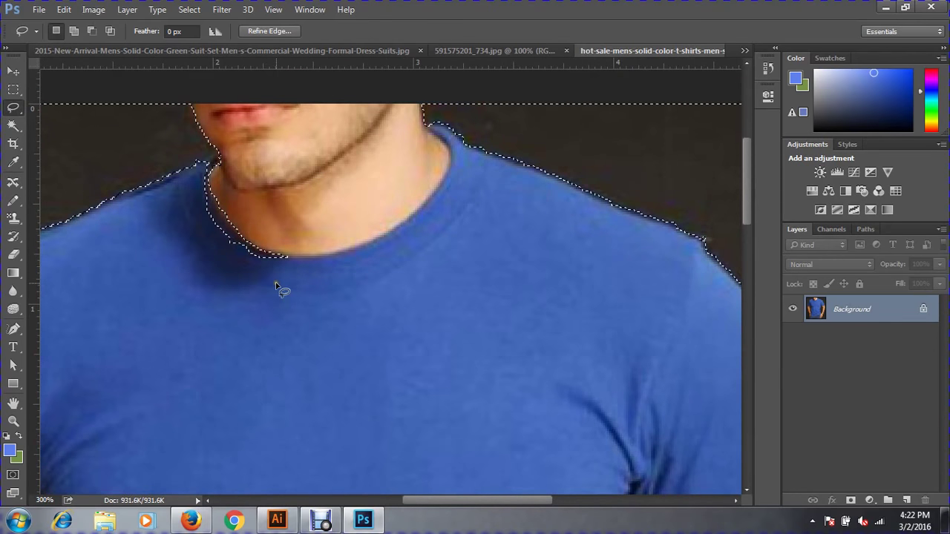
key("alt")
mouse_move(240, 274)
left_mouse_down()
mouse_move(191, 199)
mouse_move(201, 167)
mouse_move(218, 157)
mouse_move(256, 163)
mouse_move(330, 251)
mouse_move(264, 291)
left_mouse_up()
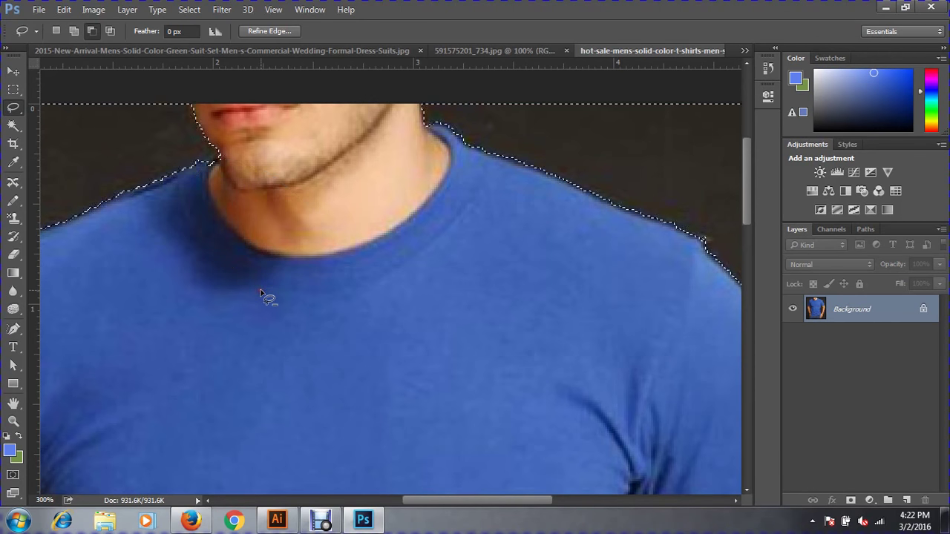
key("ctrl+minus")
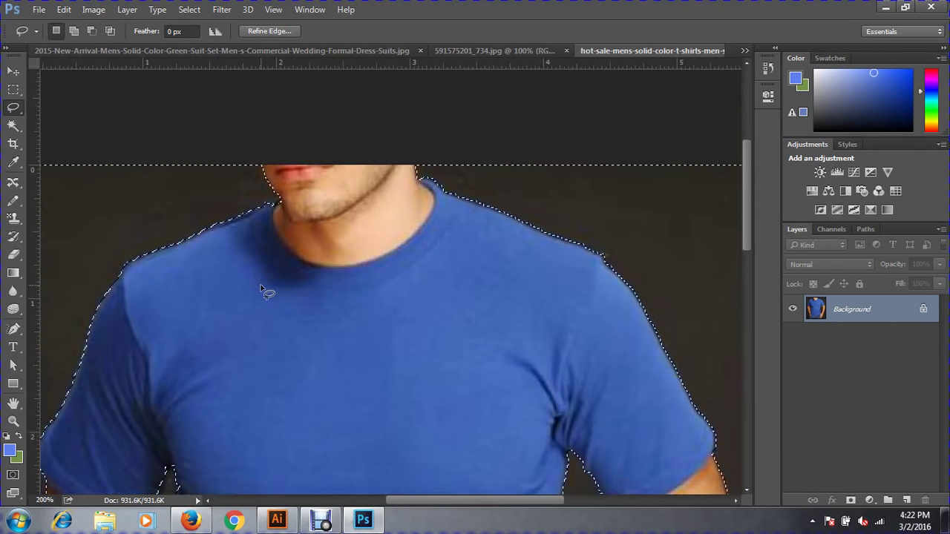
key("ctrl+minus")
key("ctrl+minus")
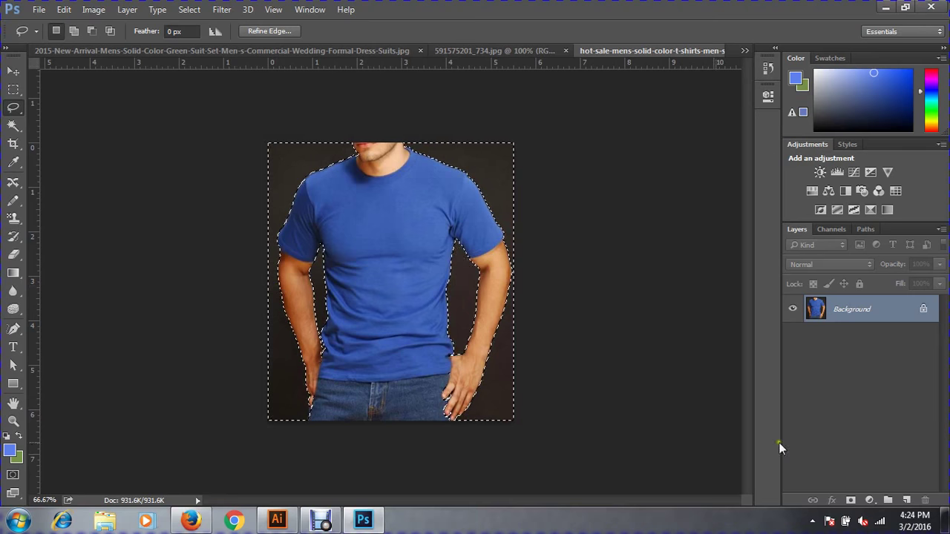
Invert the selection to isolate the blue-shirt man and cut him out of the photo
key("ctrl+plus")
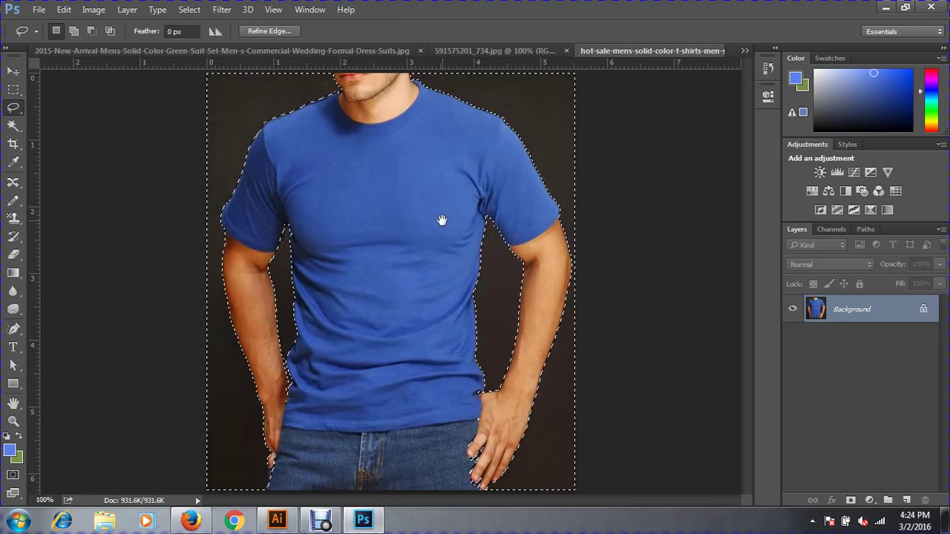
key("ctrl+minus")
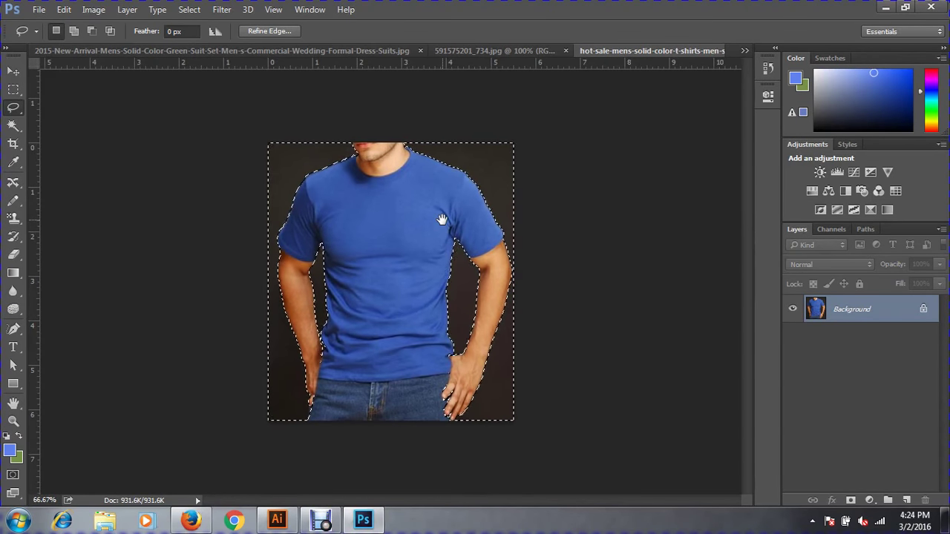
key("ctrl+shift+i")
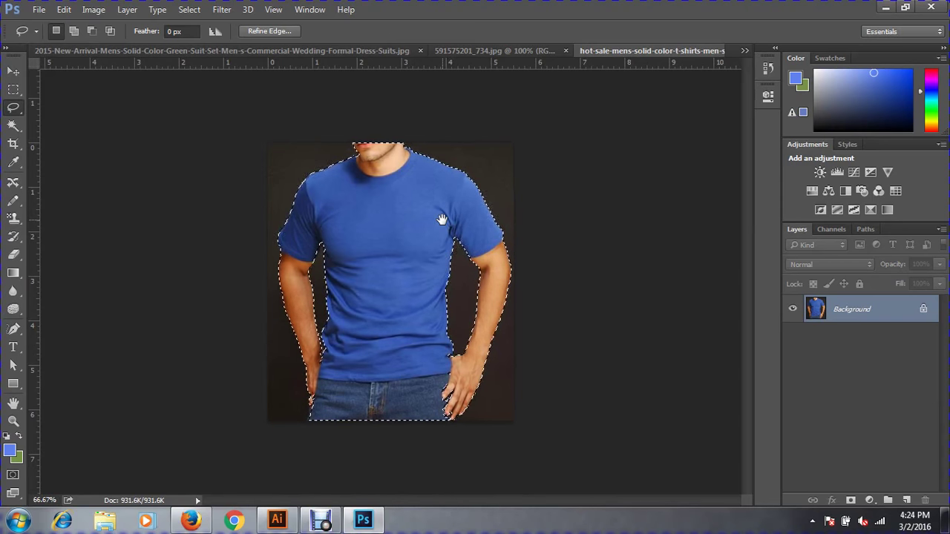
key("ctrl+BackSpace")
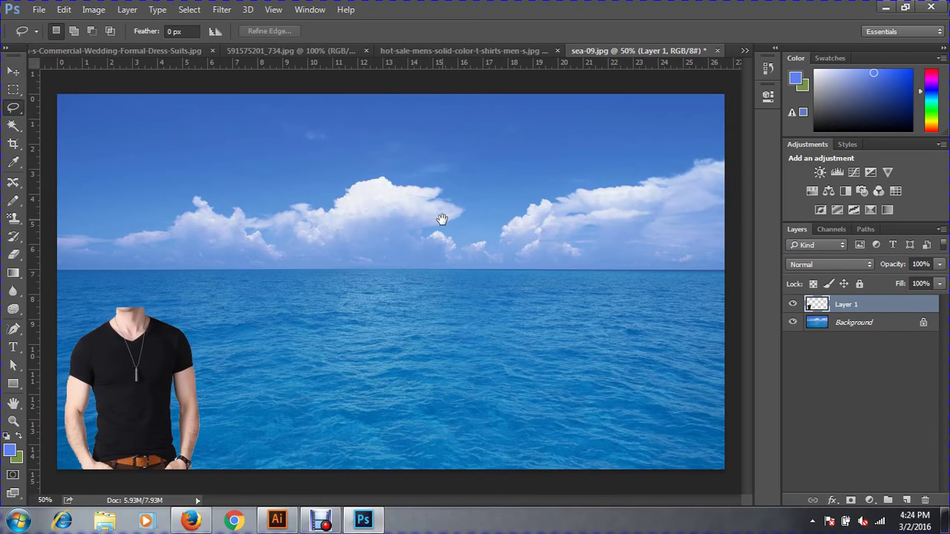
Paste the man into the sea photo as a new layer and move him to its right edge
key("ctrl+v")
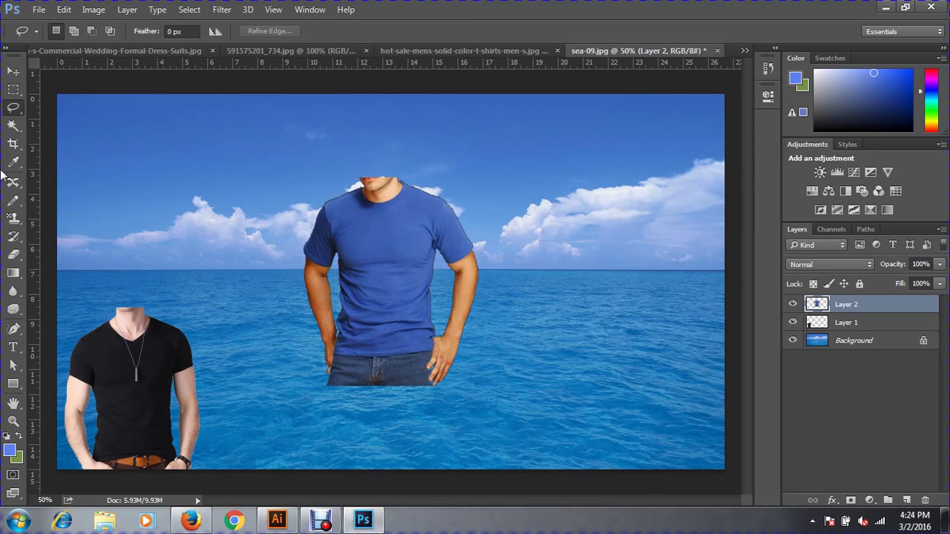
left_click(13, 71)
left_click_drag(381, 248, 629, 330)
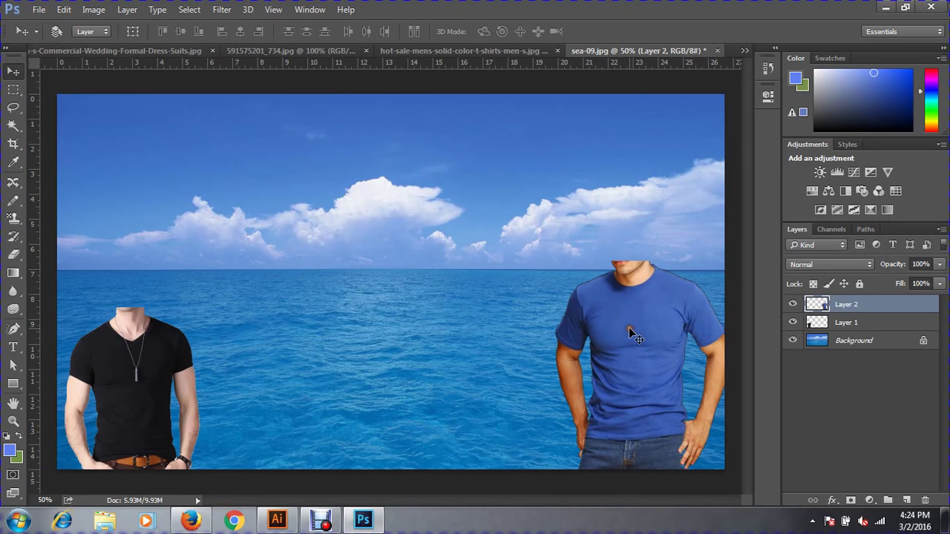
key("ctrl+Tab")
Close the hot-sale t-shirt document without saving and view the whole pink shirt image
key("ctrl+Tab")
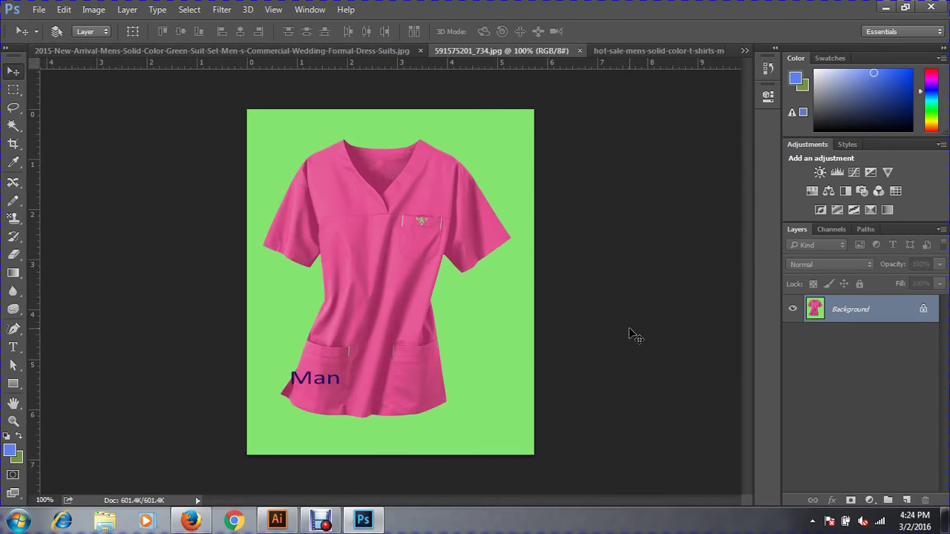
key("ctrl+Tab")
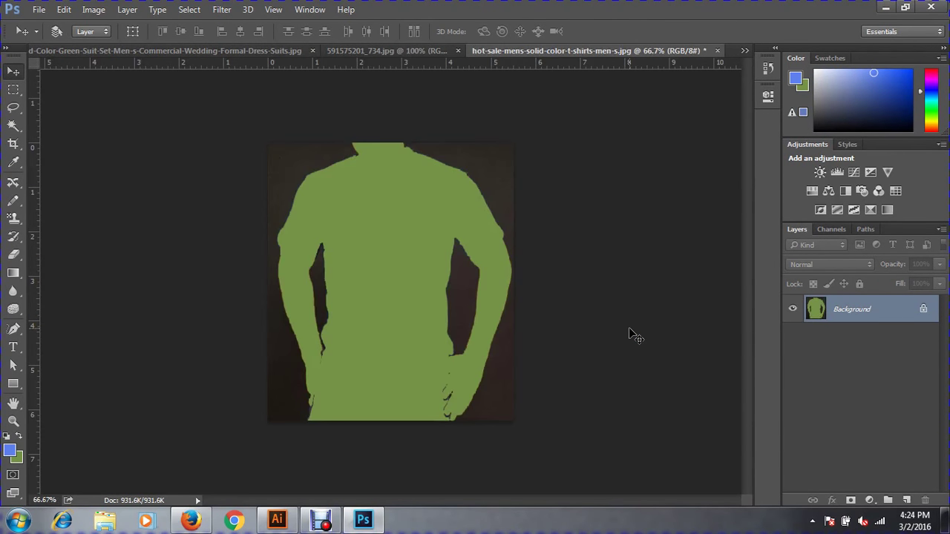
key("ctrl+w")
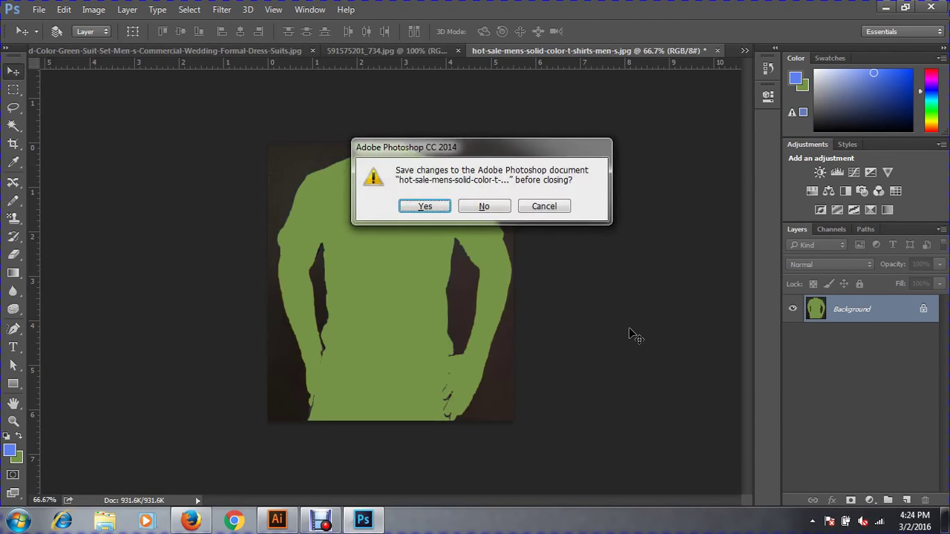
key("n")
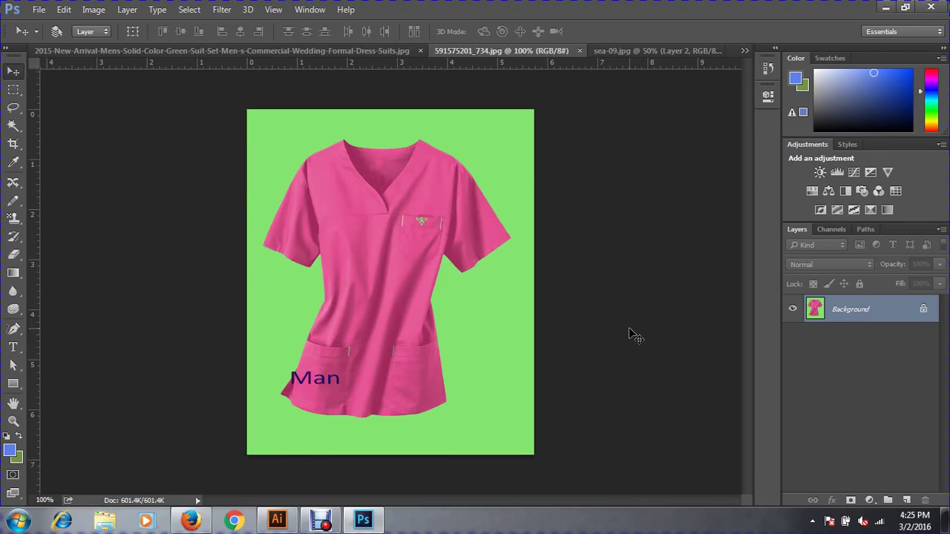
left_click(455, 326)
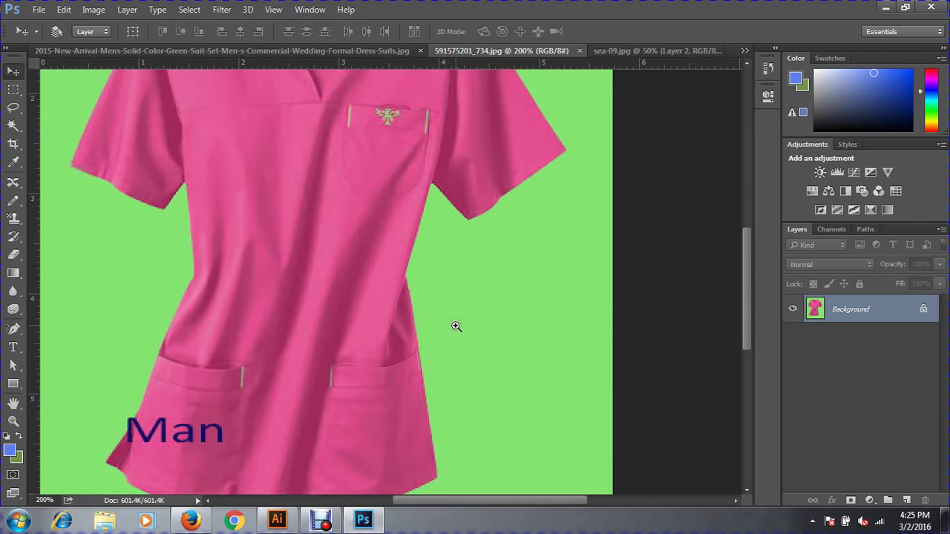
key("ctrl+minus")
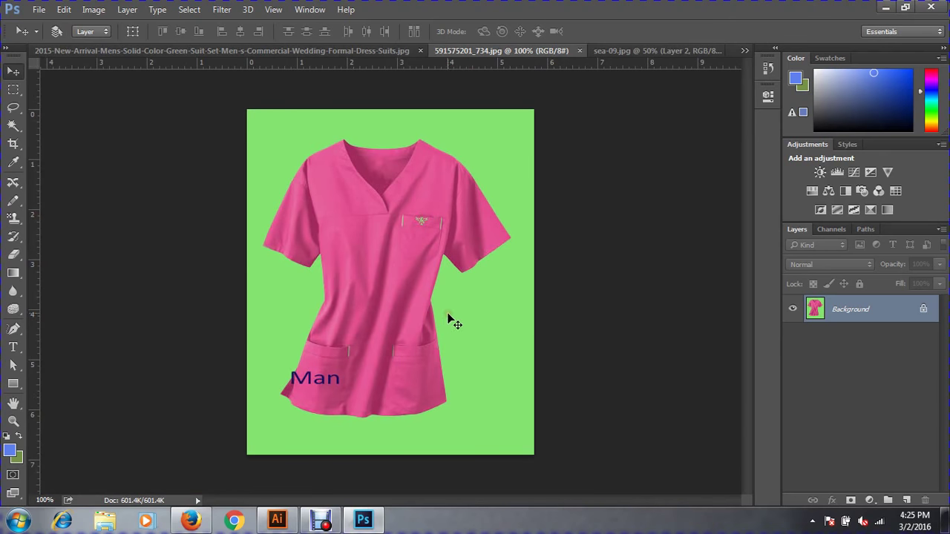
Magic-wand the green background, invert, cut the pink shirt out, and close the file unsaved
left_click(13, 124)
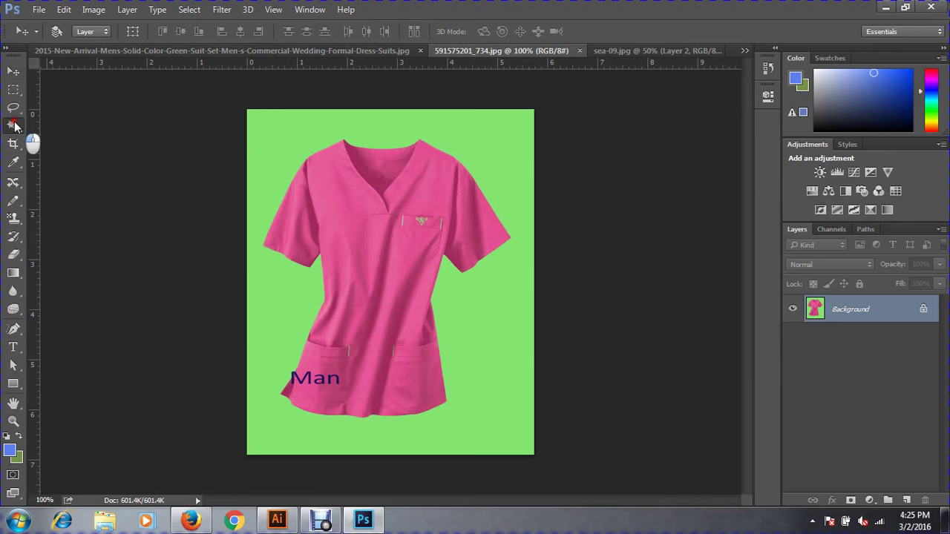
left_click(289, 134)
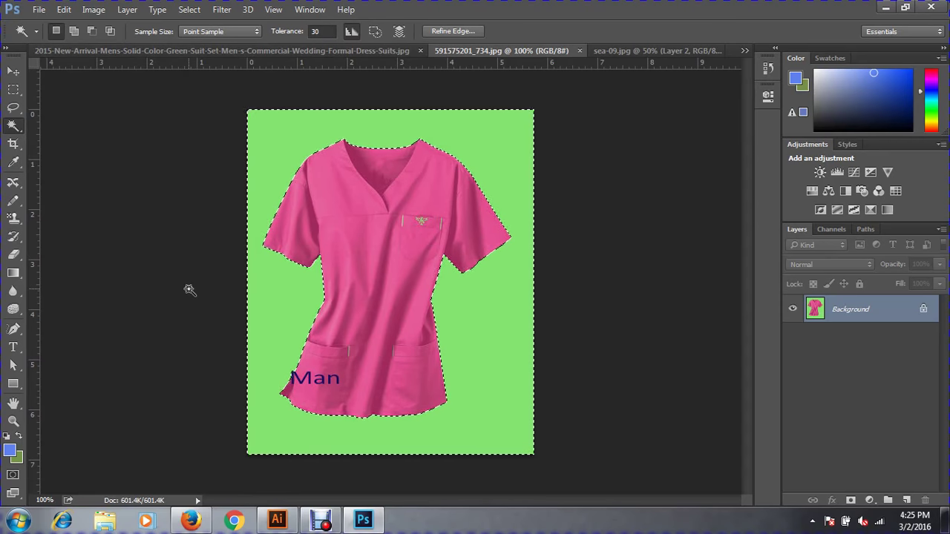
key("ctrl+shift+i")
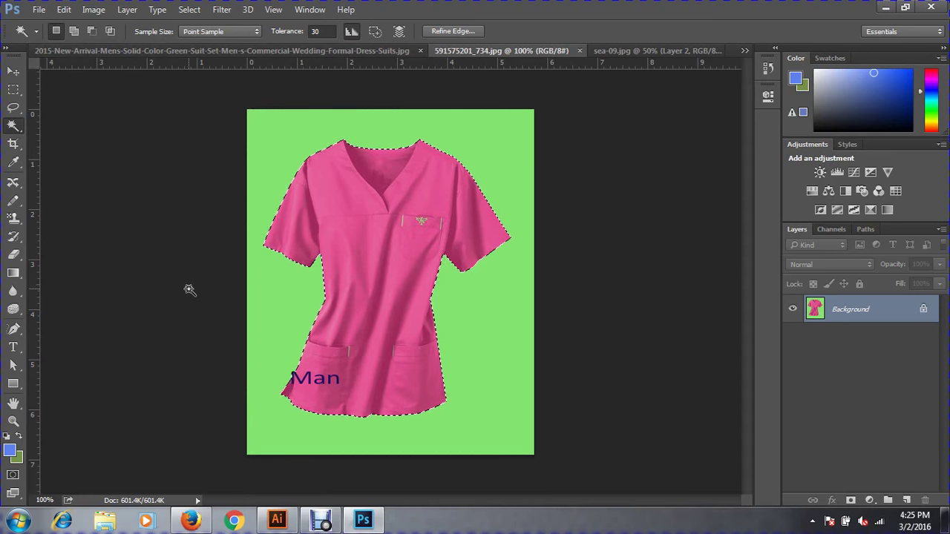
key("ctrl+BackSpace")
key("ctrl+d")
key("ctrl+w")
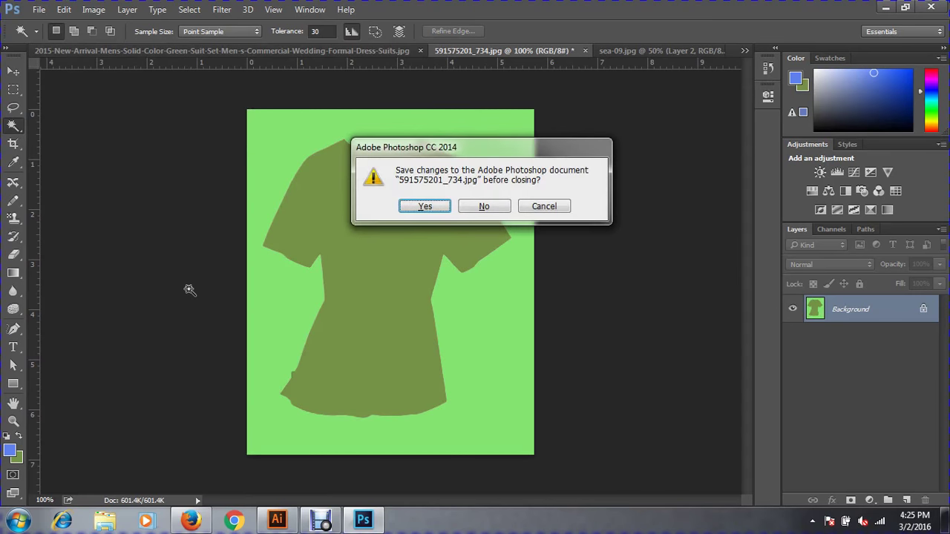
key("n")
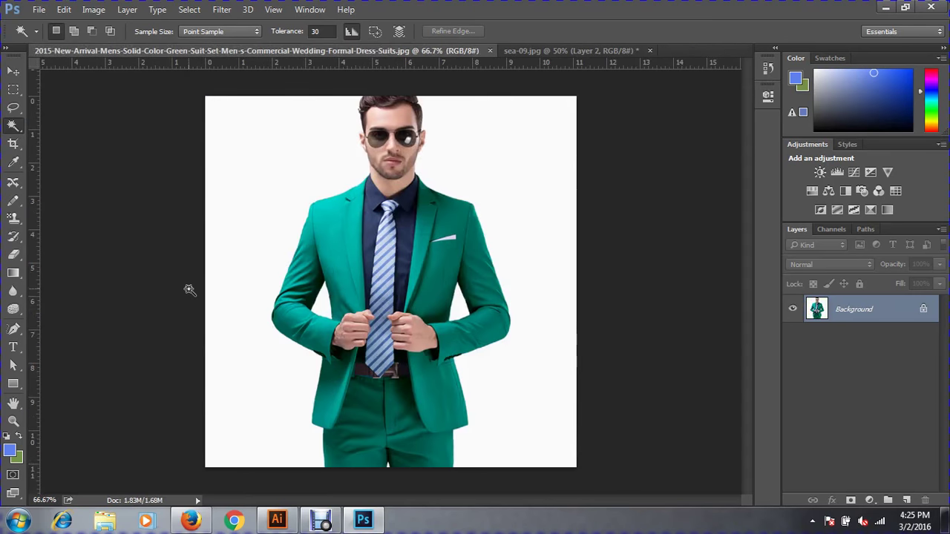
Paste the pink shirt into the sea photo and move it to the lower left beside the black shirt
key("ctrl+Tab")
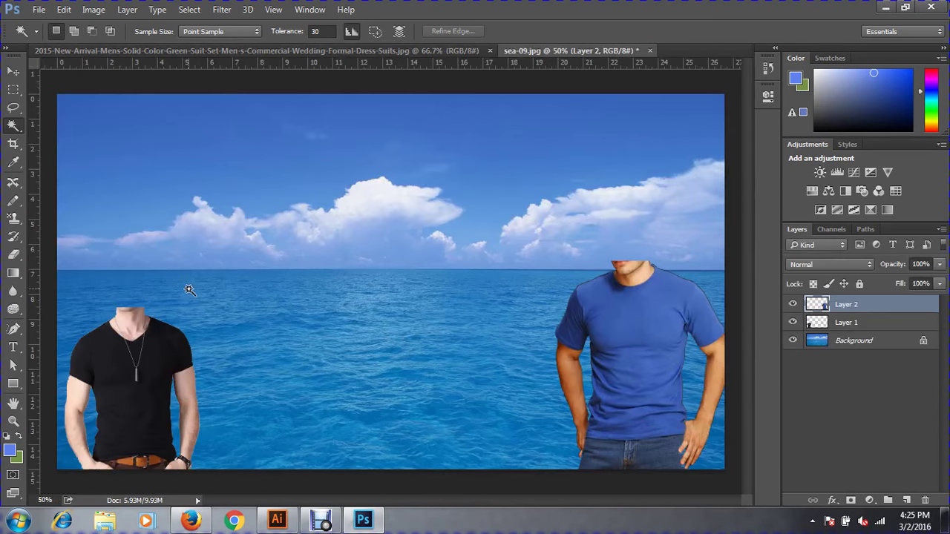
key("ctrl+v")
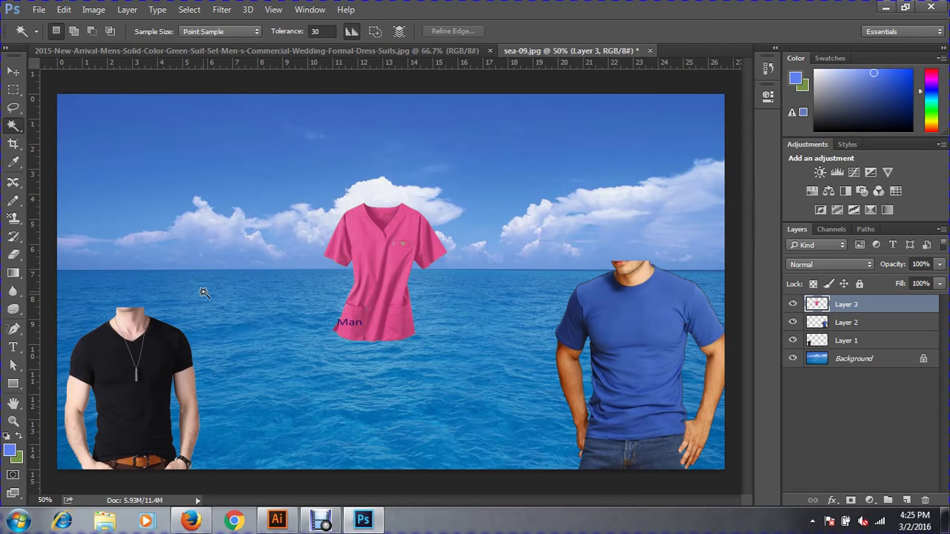
left_click(13, 70)
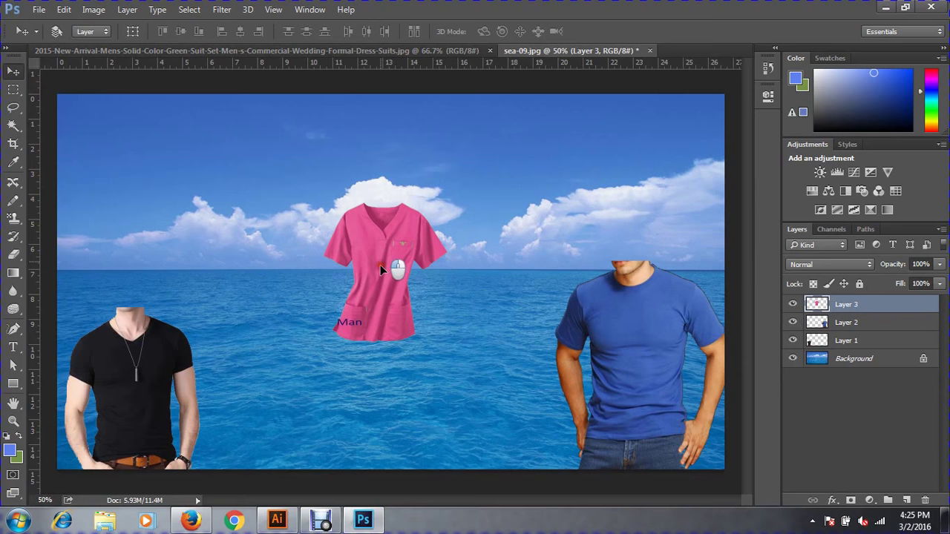
left_click_drag(380, 269, 260, 399)
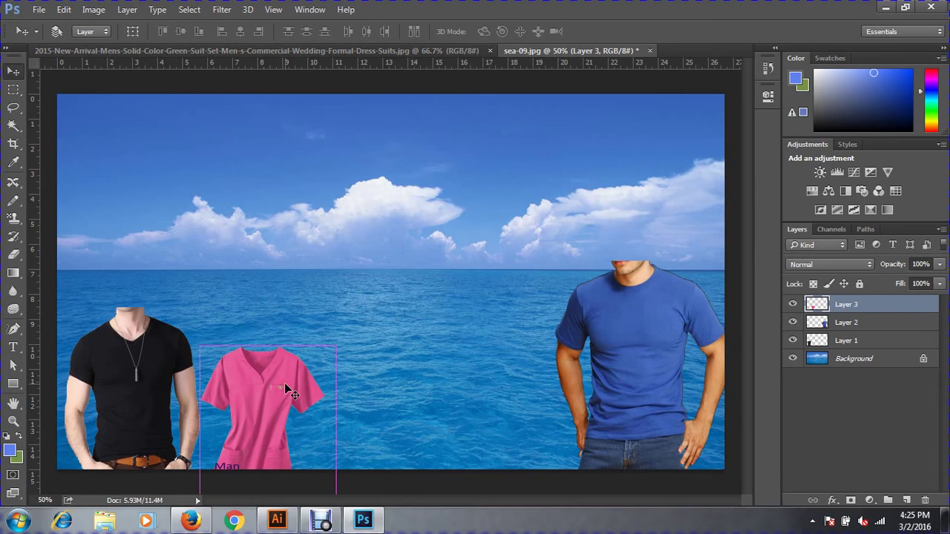
key("ctrl+Tab")
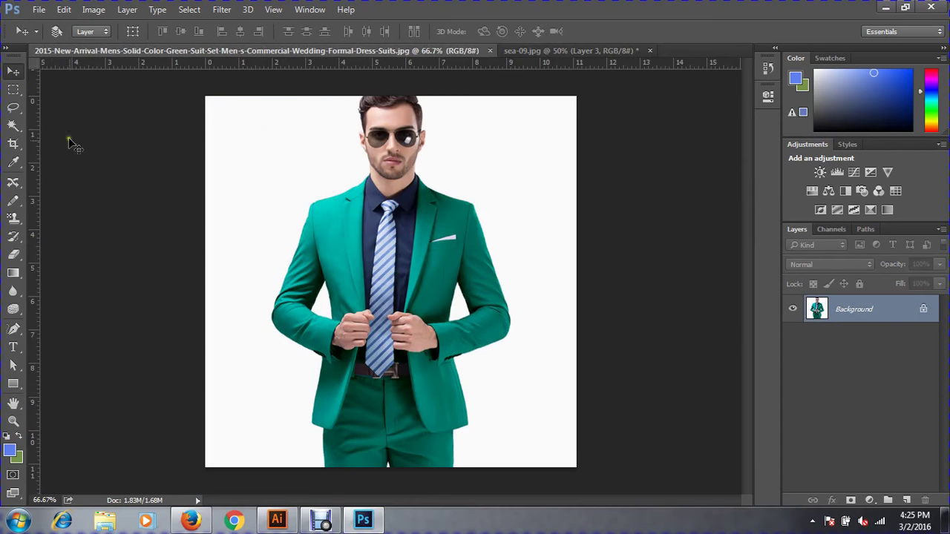
Select the white background around the man with the Magic Wand, first trying tolerance 20
left_click(13, 127)
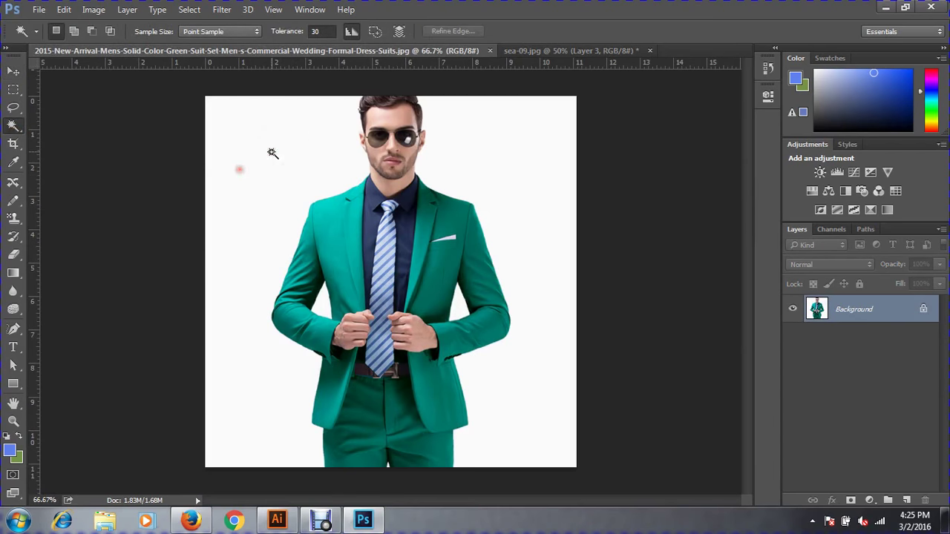
left_click(272, 153)
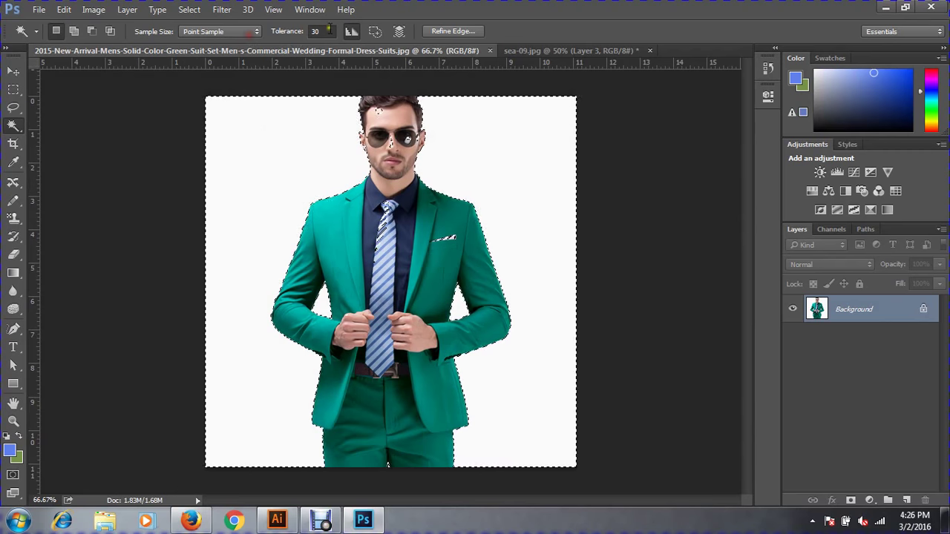
left_click(326, 31)
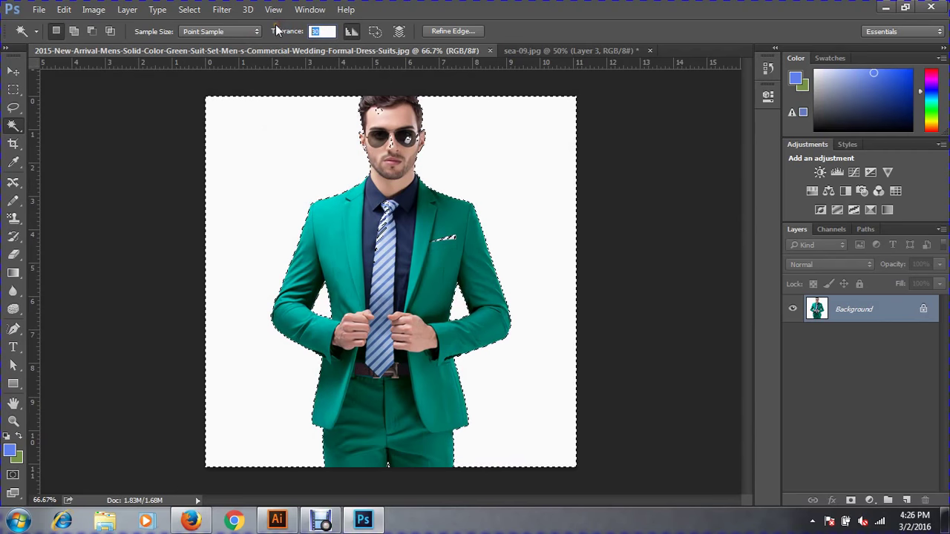
type("20")
key("Return")
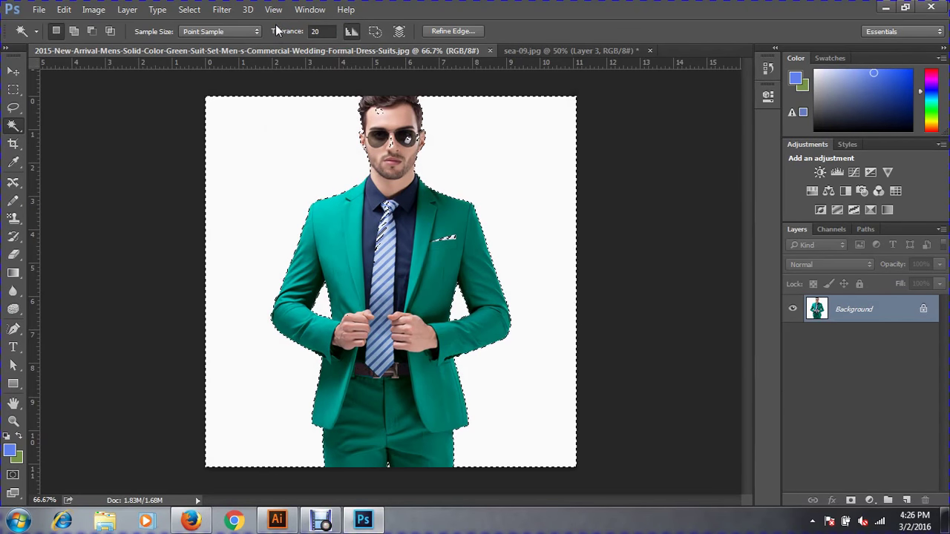
left_click(282, 139)
left_click(283, 152)
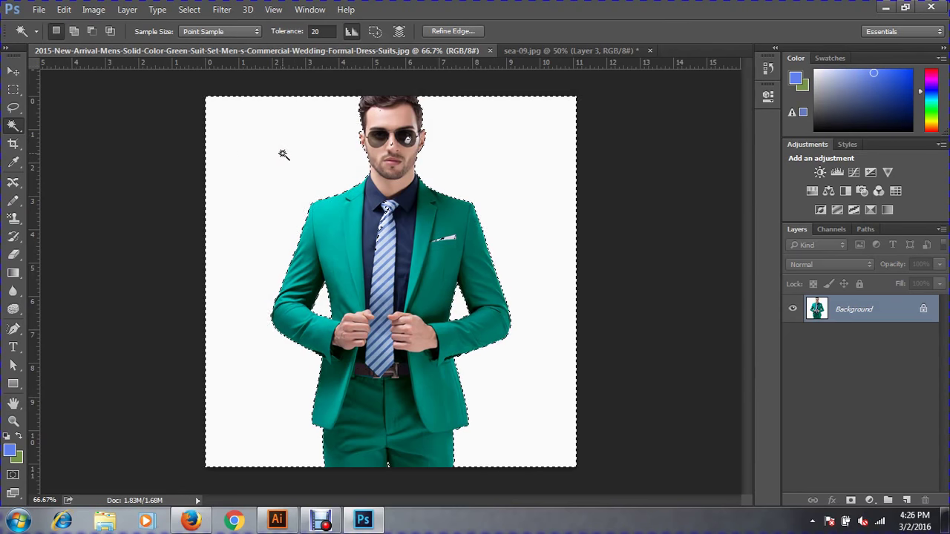
Reselect the white background at tolerance 10 and invert the selection to get the man
key("ctrl+d")
double_click(322, 31)
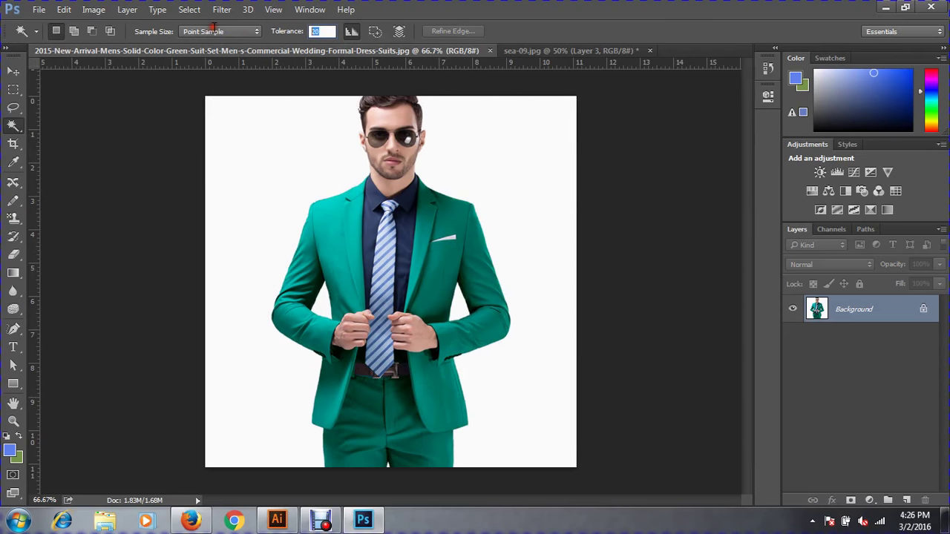
type("10")
key("Return")
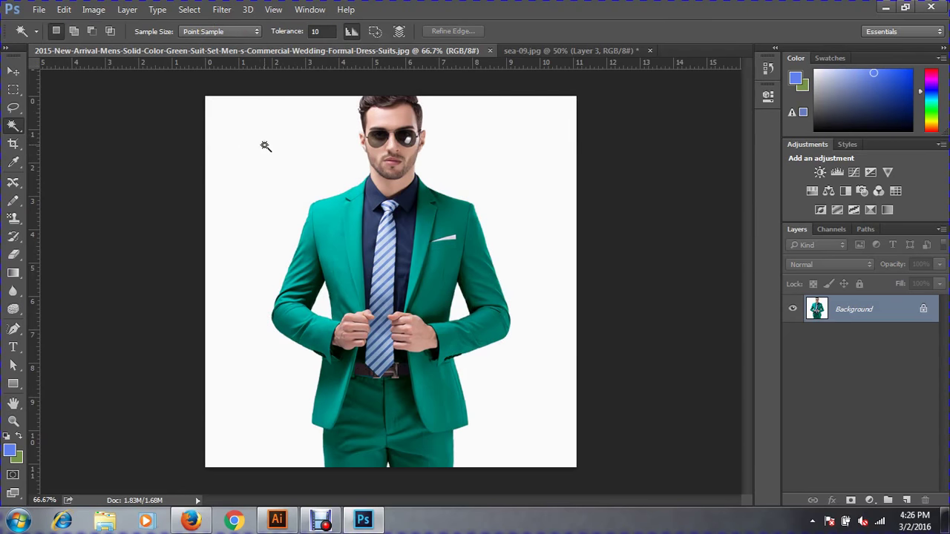
left_click(265, 146)
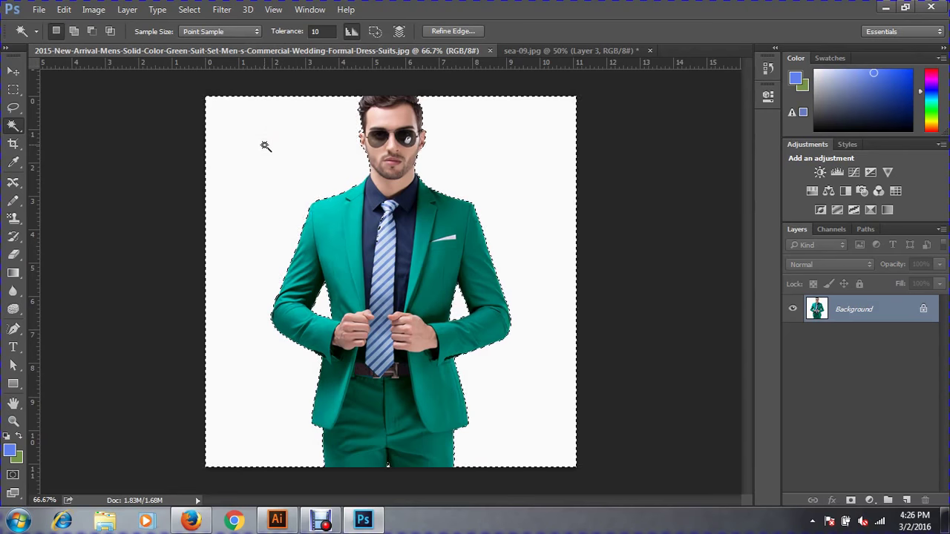
key("ctrl+shift+i")
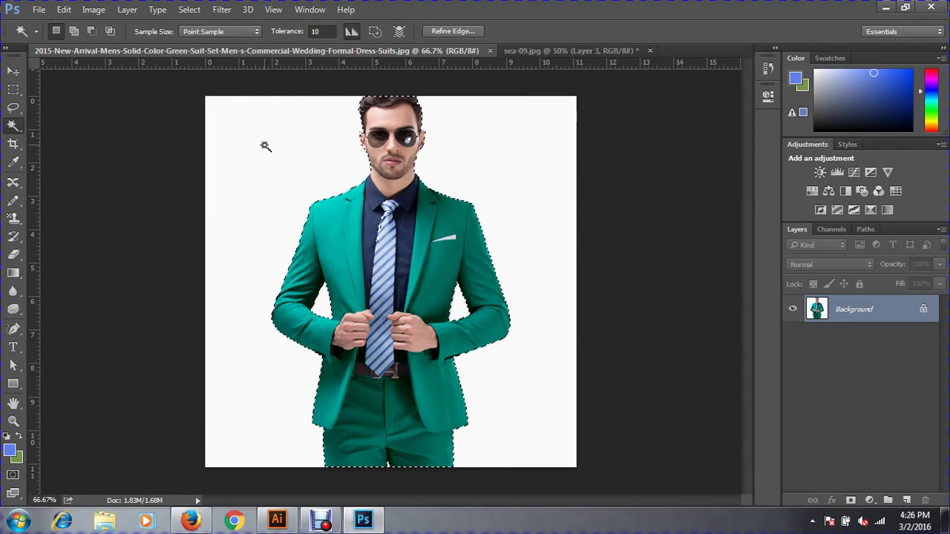
Cut the man out, close the portrait without saving, and paste him into the sea photo
key("ctrl+BackSpace")
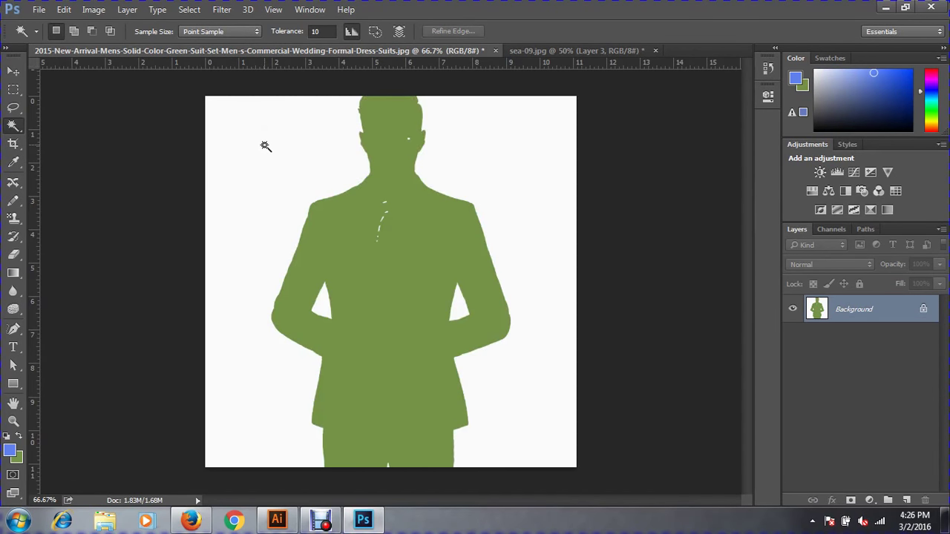
key("ctrl+w")
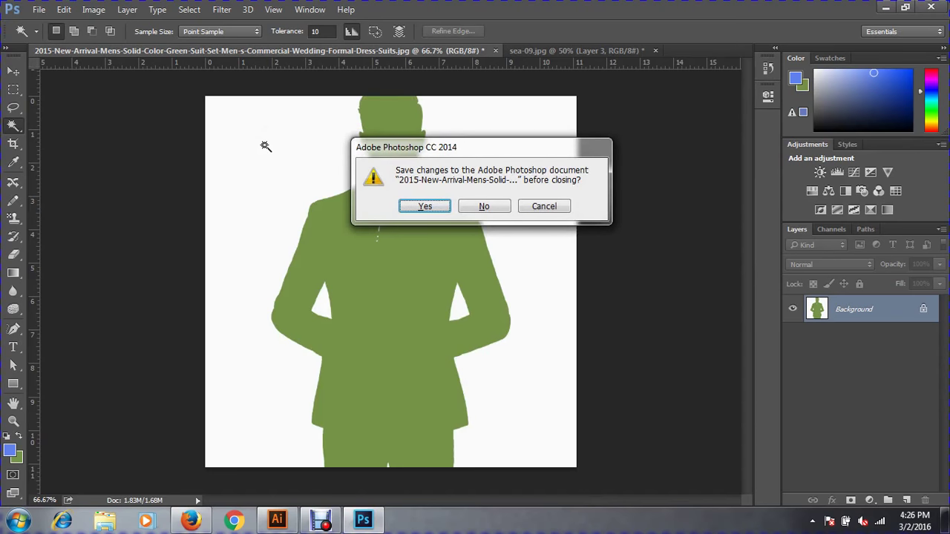
key("n")
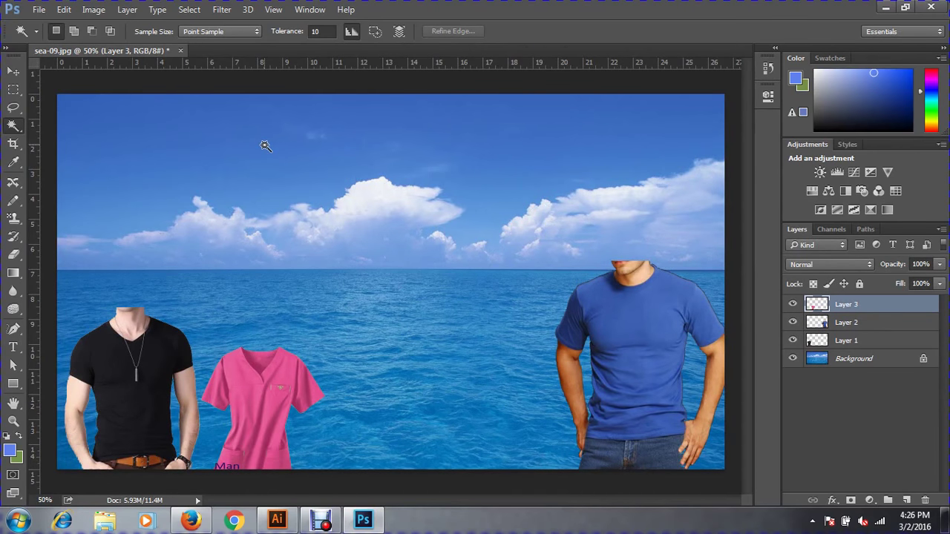
key("ctrl+v")
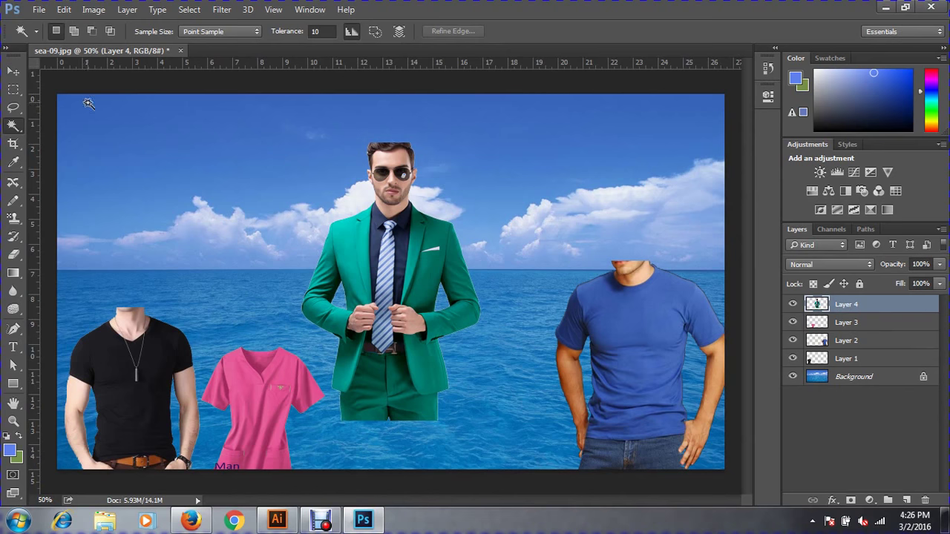
Drag the green-suit man down toward the bottom edge of the scene with the Move tool
left_click(12, 71)
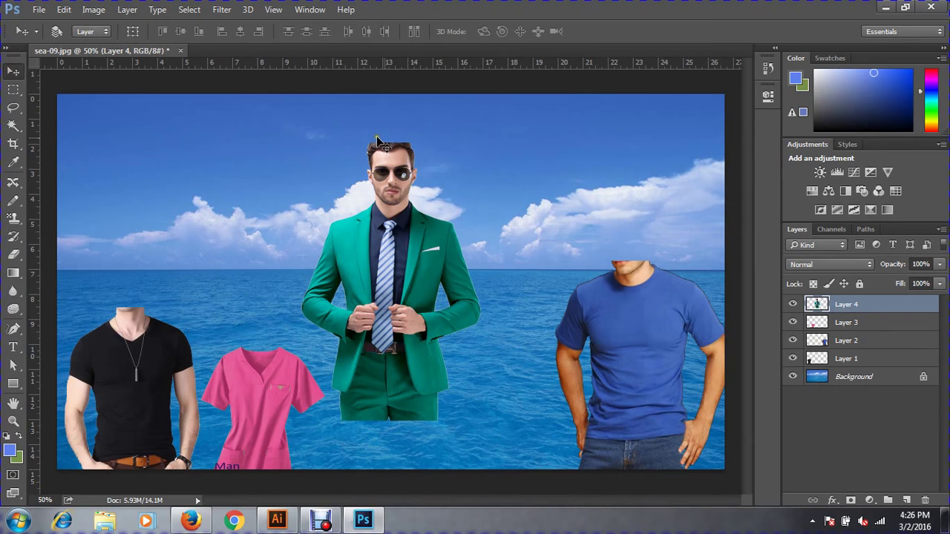
left_click_drag(396, 176, 453, 194)
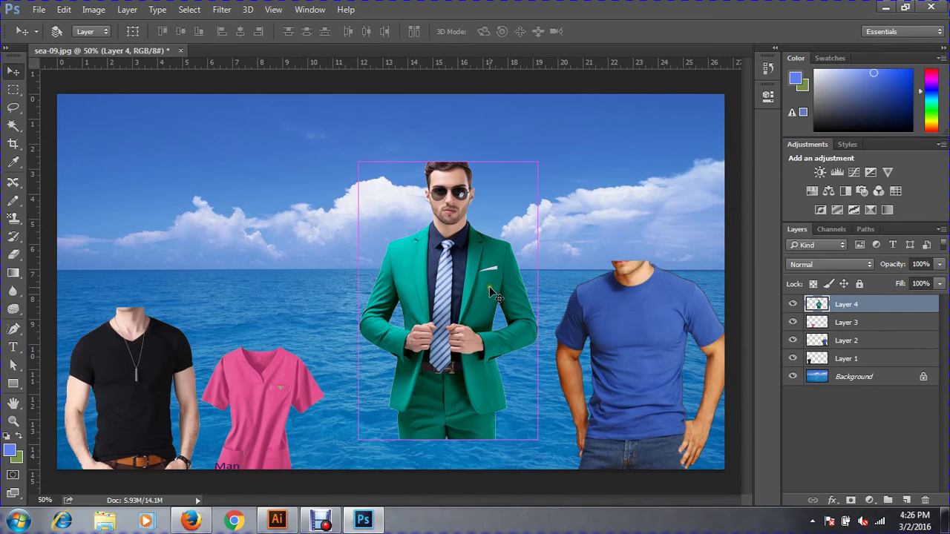
left_click_drag(473, 252, 466, 275)
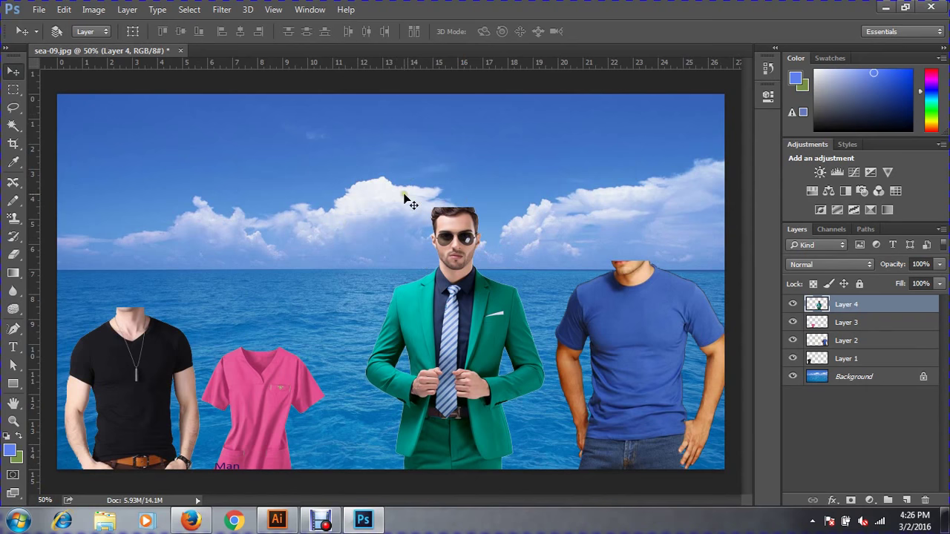
left_click_drag(456, 317, 454, 335)
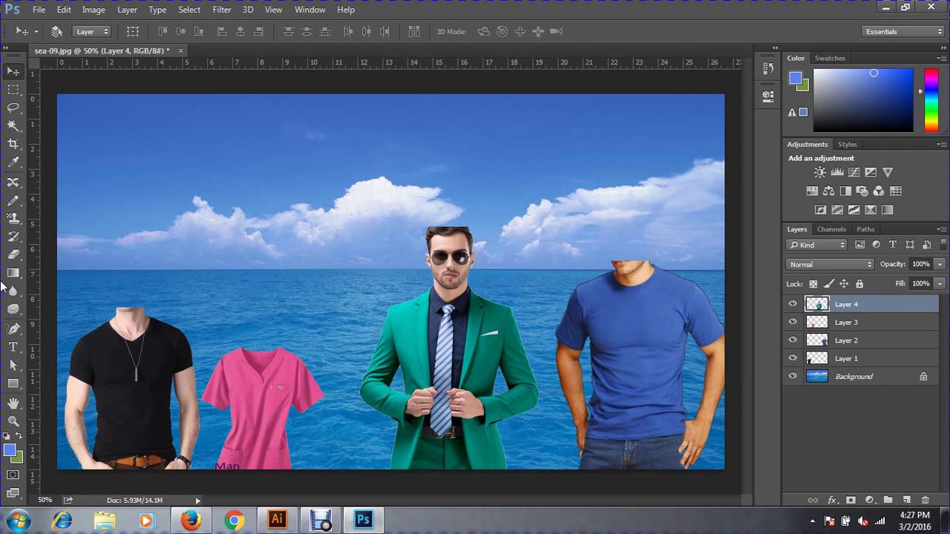
Select the green-suit man's layer and create a new 517 × 800 px document with transparent background
left_click(448, 355)
key("ctrl+n")
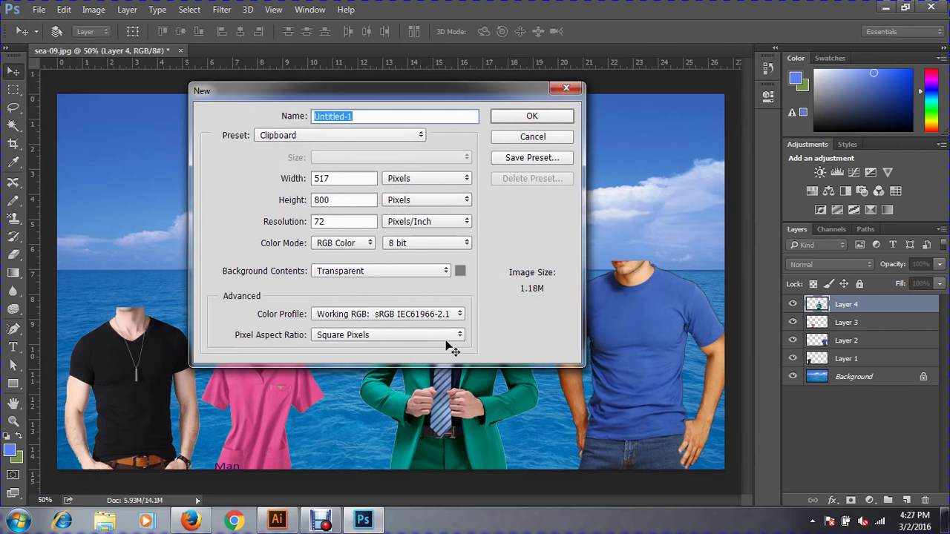
mouse_move(349, 93)
left_mouse_down()
mouse_move(675, 136)
mouse_move(764, 213)
mouse_move(779, 247)
left_mouse_up()
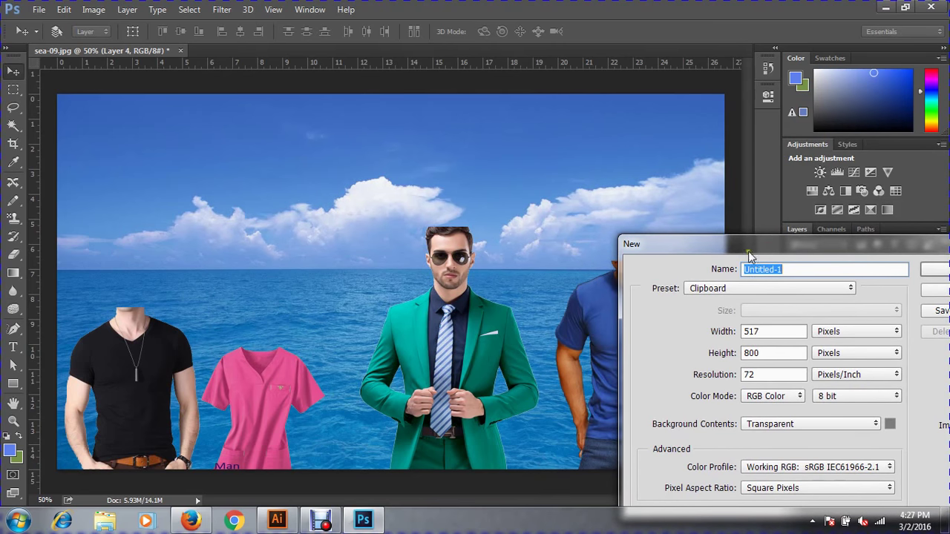
mouse_move(750, 242)
left_mouse_down()
mouse_move(564, 187)
mouse_move(162, 129)
mouse_move(313, 128)
left_mouse_up()
left_click(316, 305)
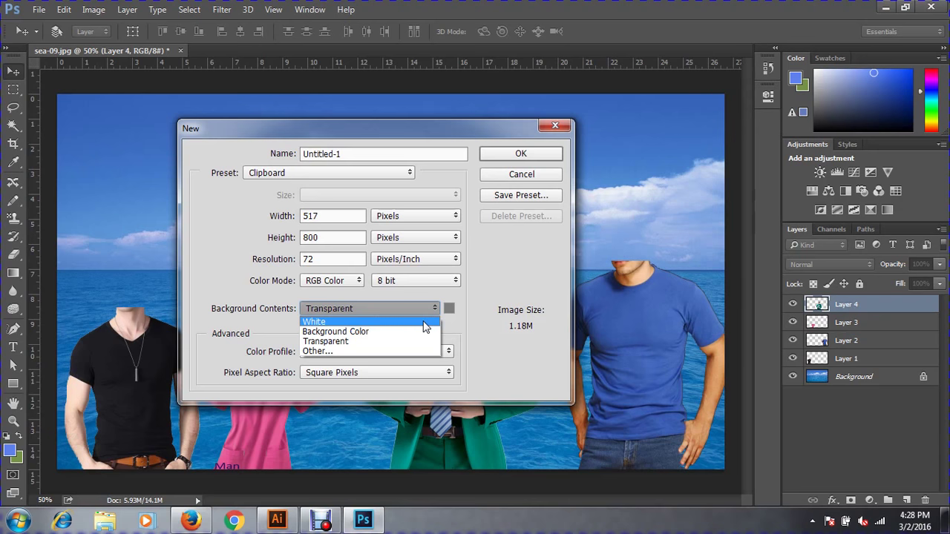
left_click(412, 343)
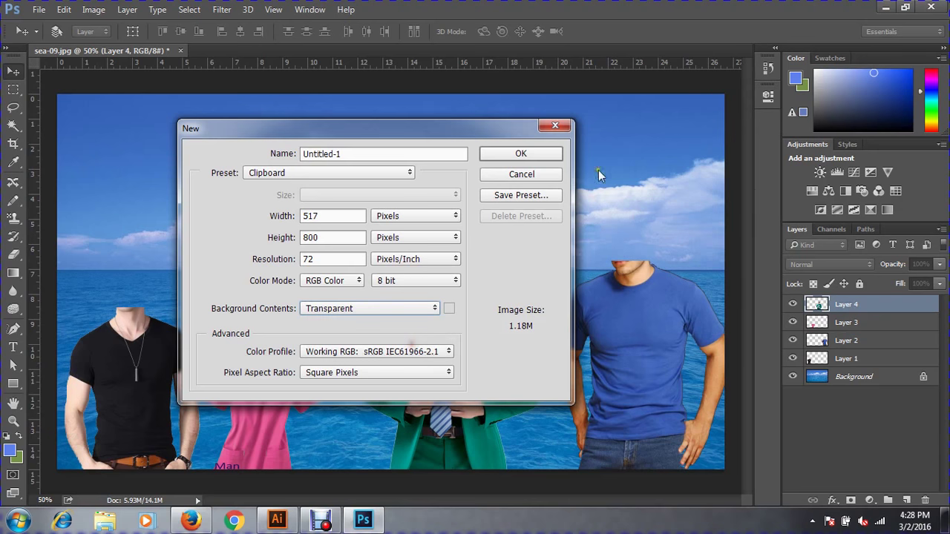
left_click(521, 154)
Paste the copied green-suit man into the new Untitled-1 document
key("ctrl+v")
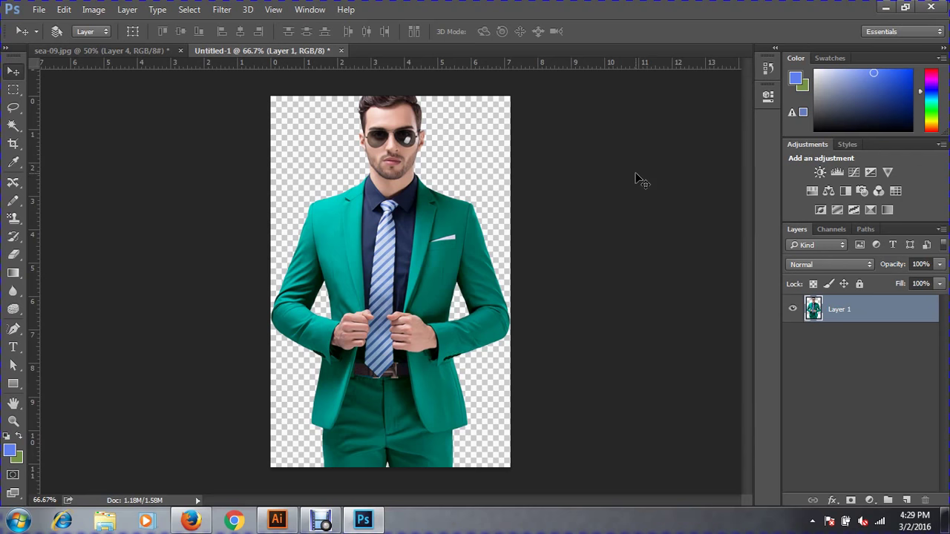
left_click(38, 9)
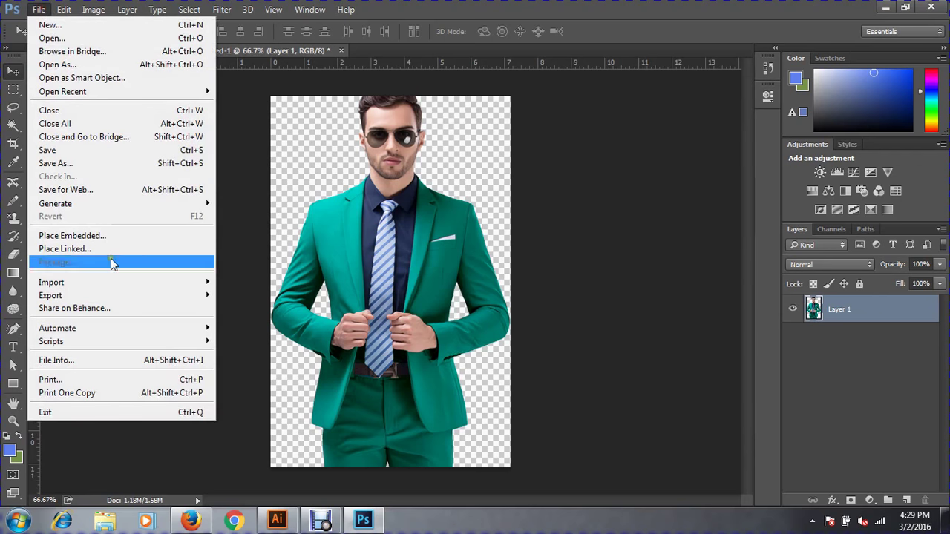
Start Save As with the file name 'transparent man'
left_click(79, 166)
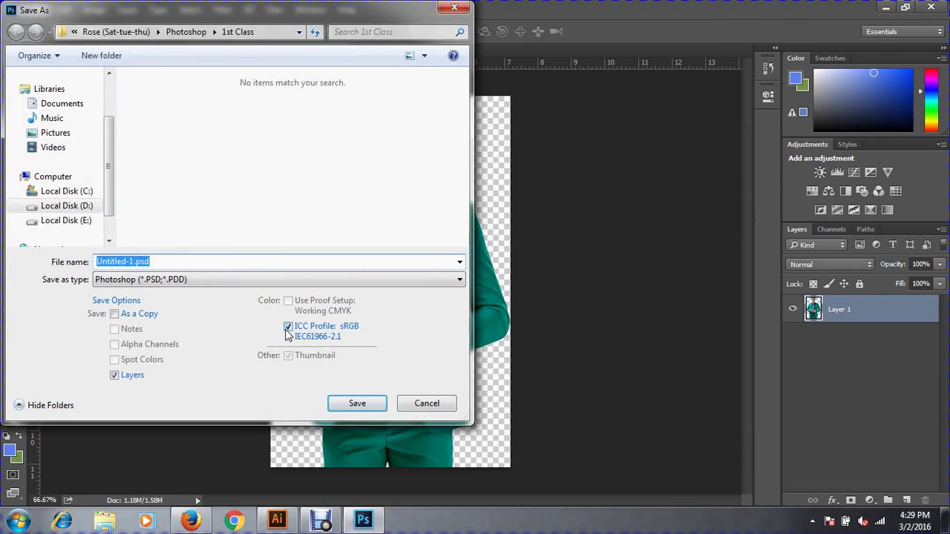
type("transf")
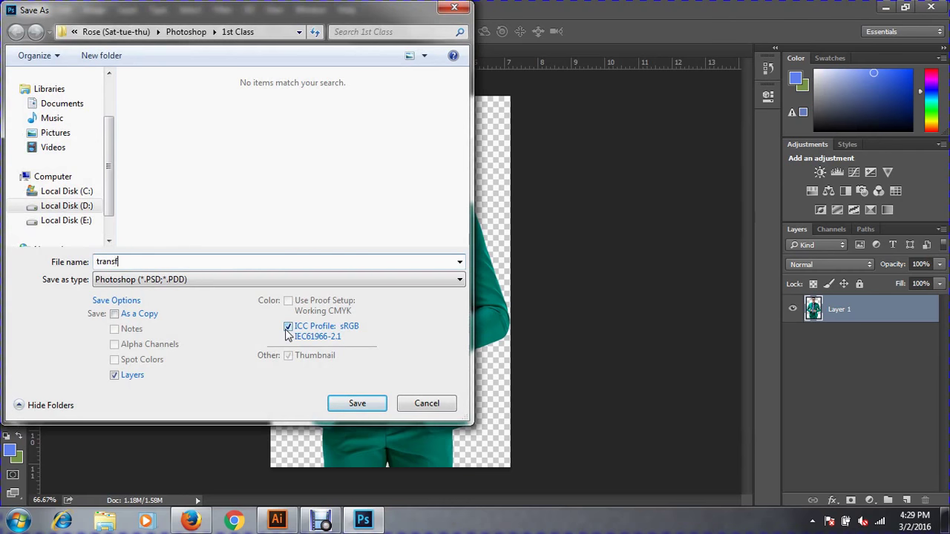
type("erant")
key("BackSpace")
key("BackSpace")
key("BackSpace")
key("BackSpace")
key("BackSpace")
type("parent")
type(" man")
left_click(240, 278)
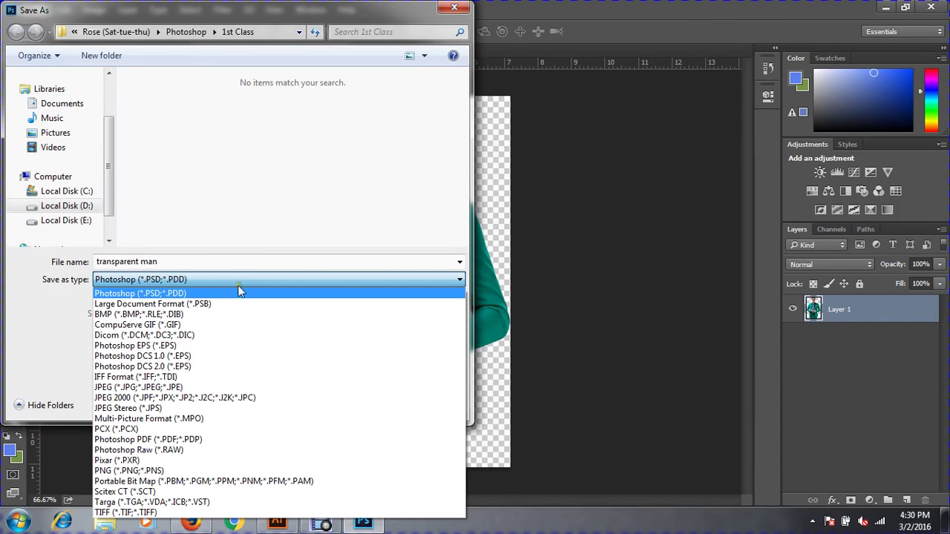
Save as Photoshop (*.PSD) 'transparent man.psd', accepting the Maximize Compatibility prompt
left_click(238, 292)
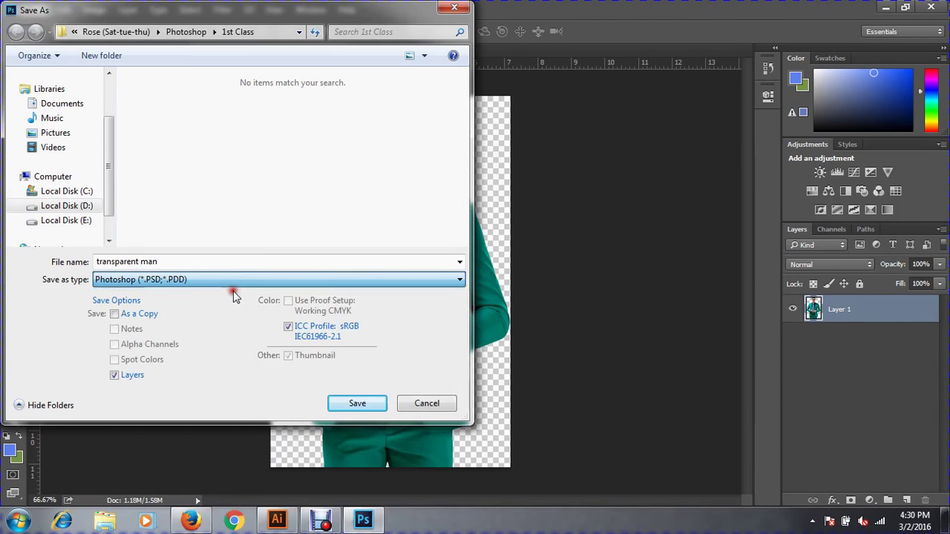
left_click(362, 405)
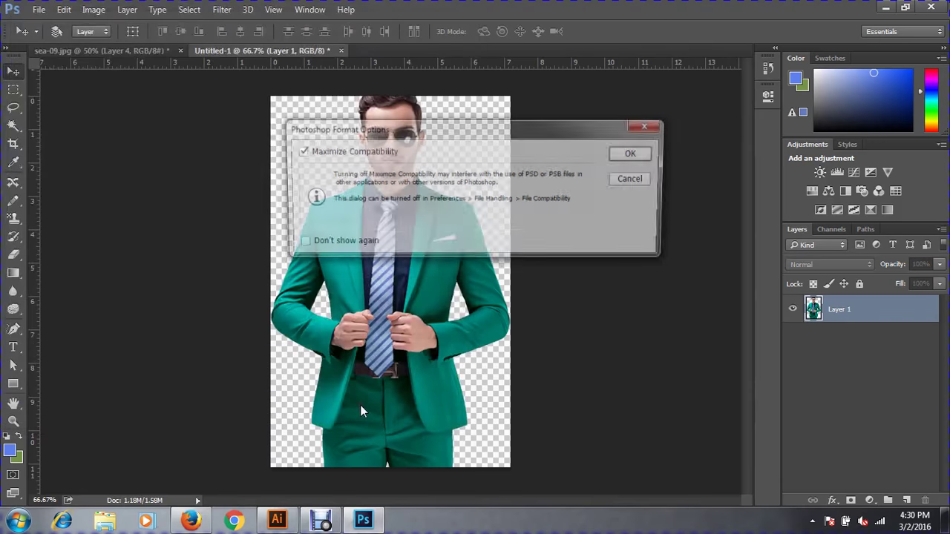
left_click(646, 152)
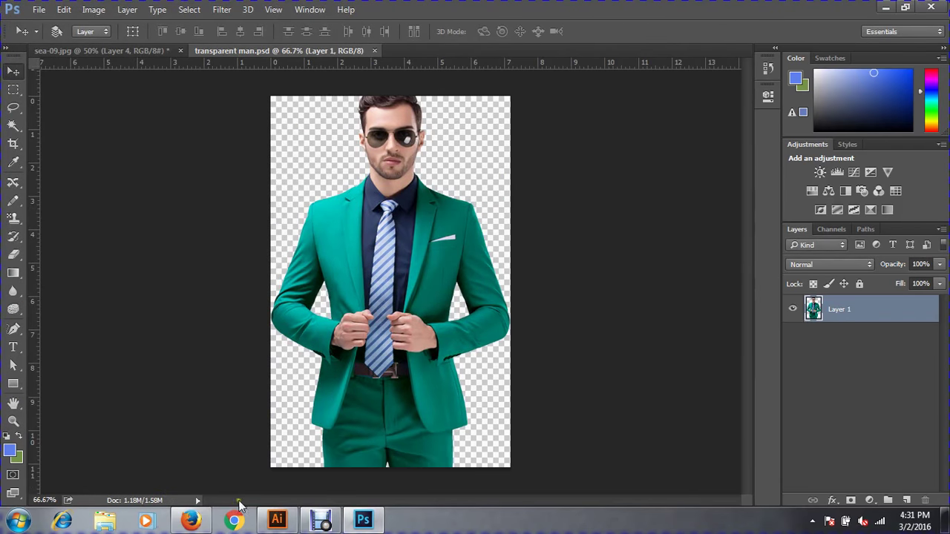
Switch to Illustrator and create a new document with A4 page size
left_click(277, 519)
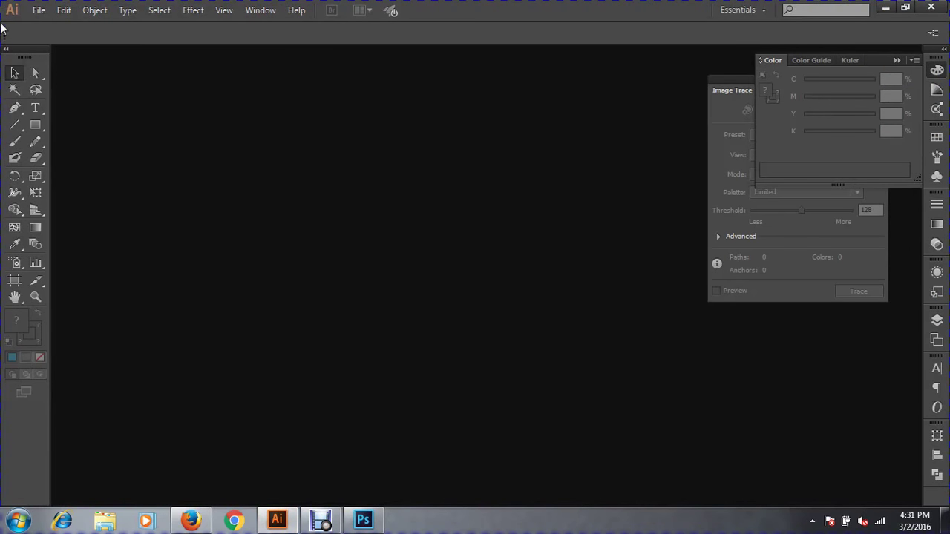
left_click(37, 11)
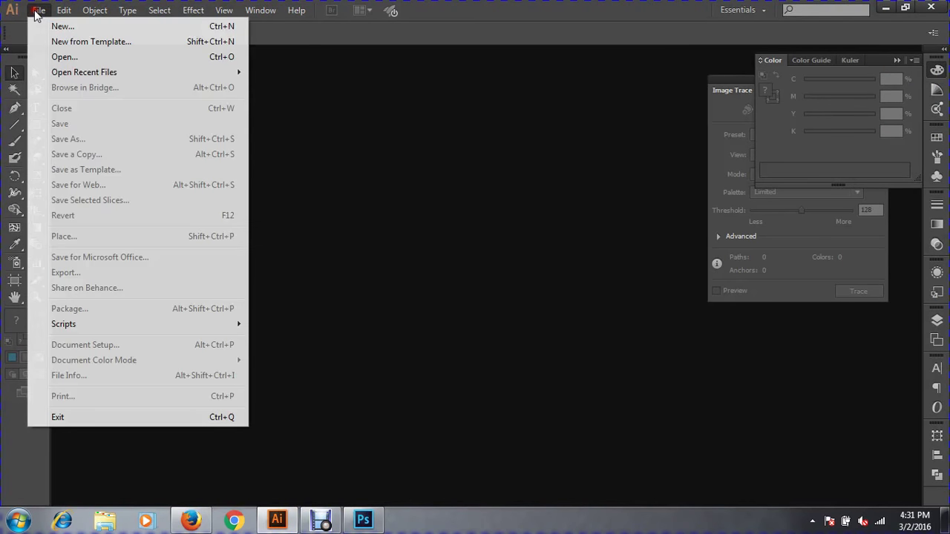
left_click(59, 28)
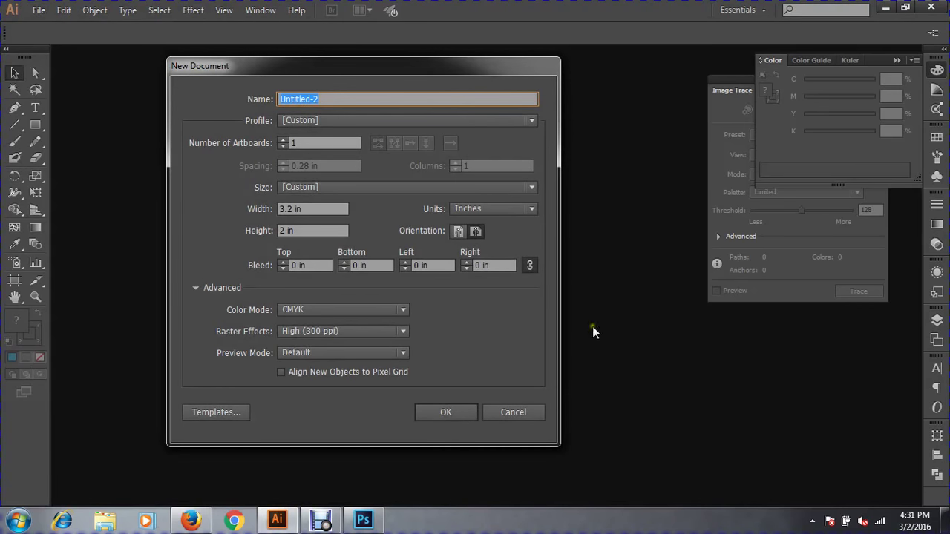
left_click(324, 188)
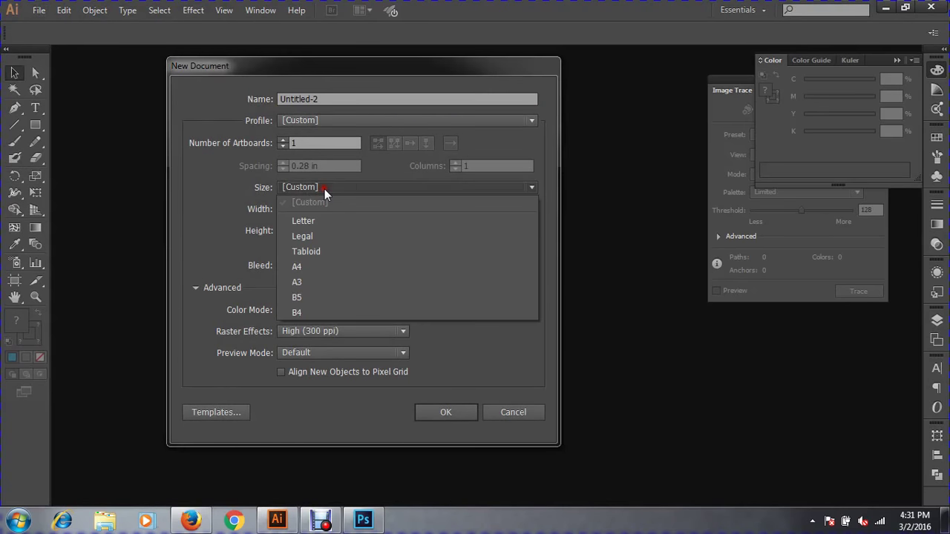
left_click(311, 267)
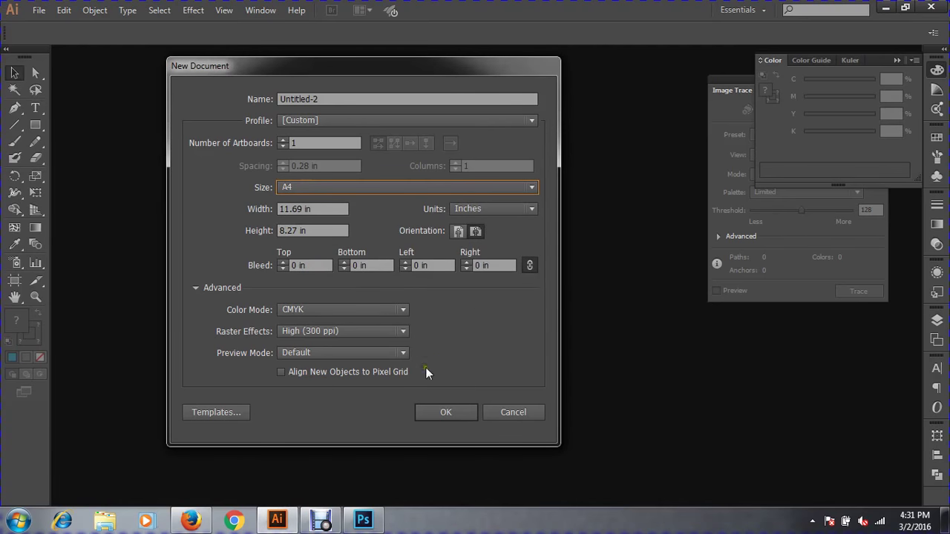
left_click(448, 412)
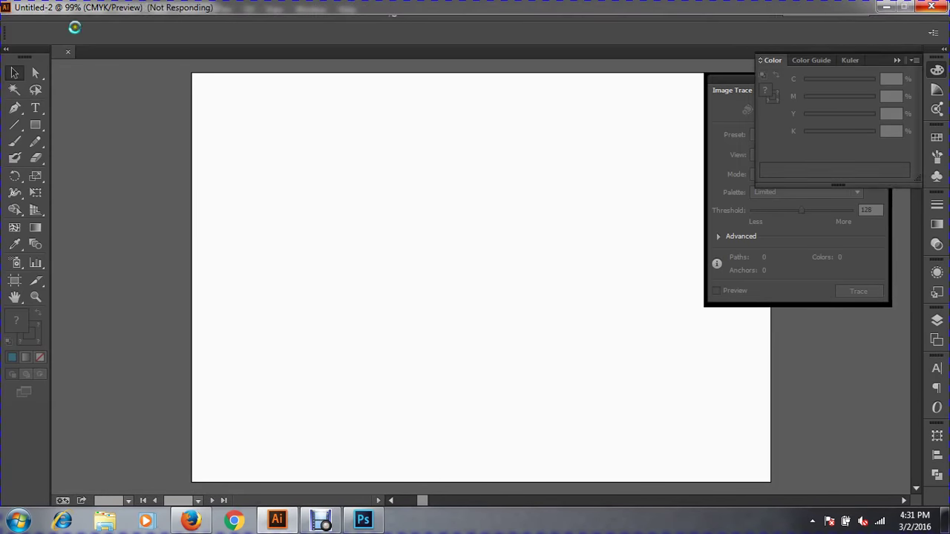
Draw a rectangle over the whole artboard and fill it red with magenta 100 and yellow 100
left_click(35, 124)
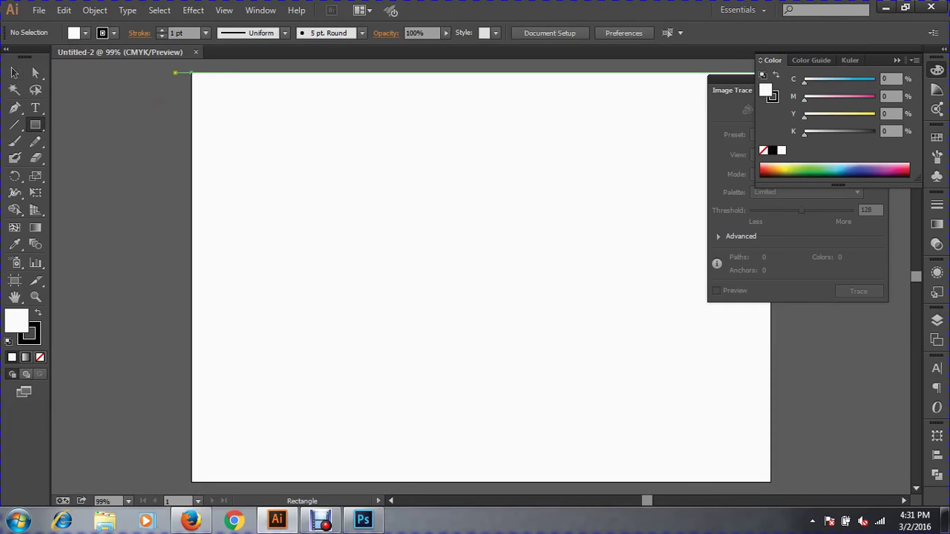
left_click_drag(176, 72, 800, 470)
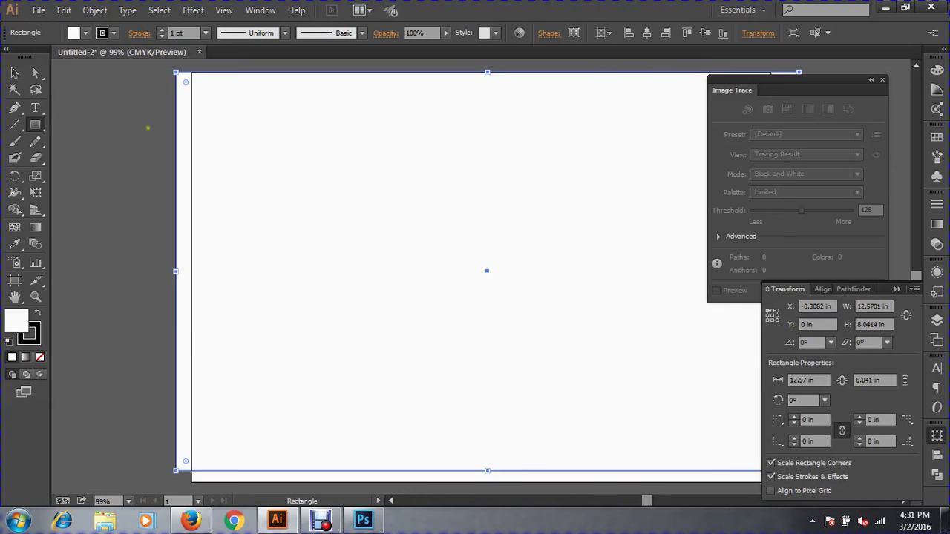
left_click(14, 74)
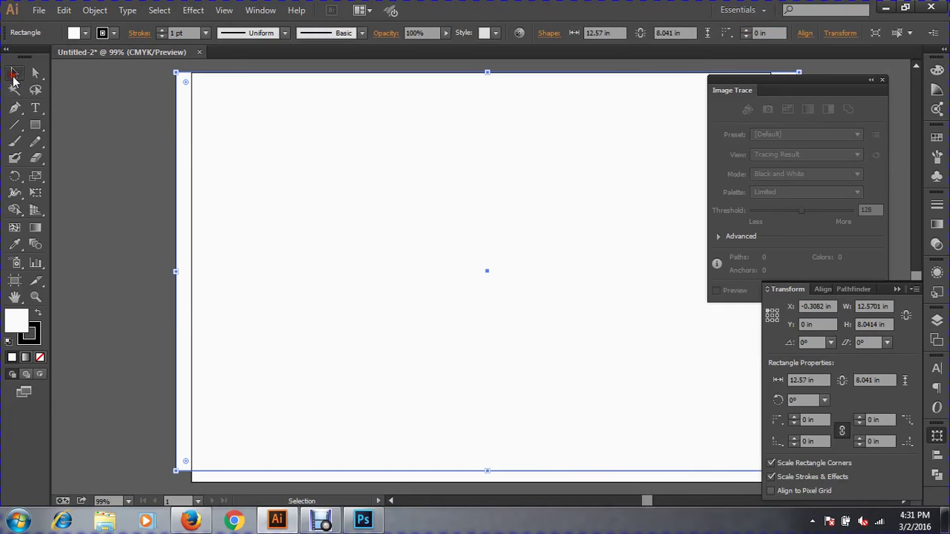
left_click(937, 68)
left_click_drag(803, 99, 875, 99)
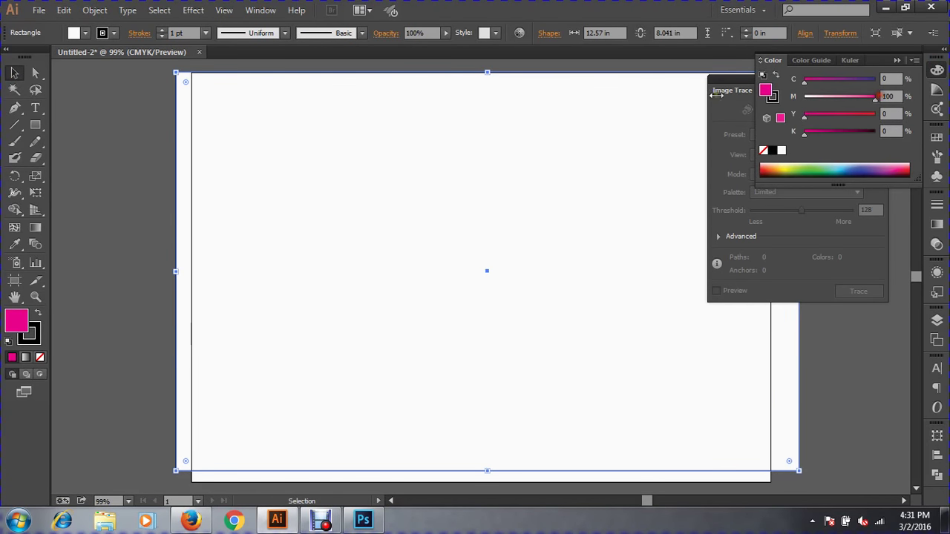
left_click(729, 77)
left_click(883, 78)
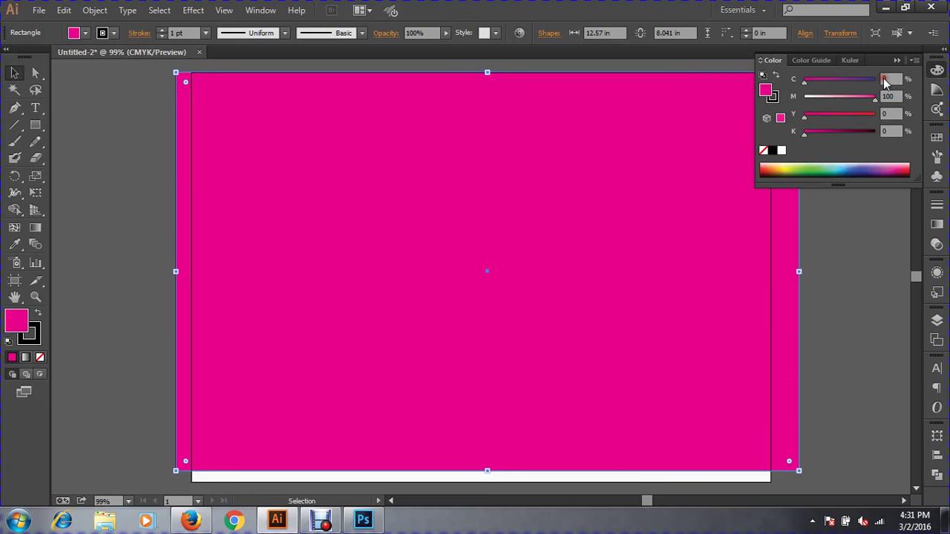
left_click(872, 115)
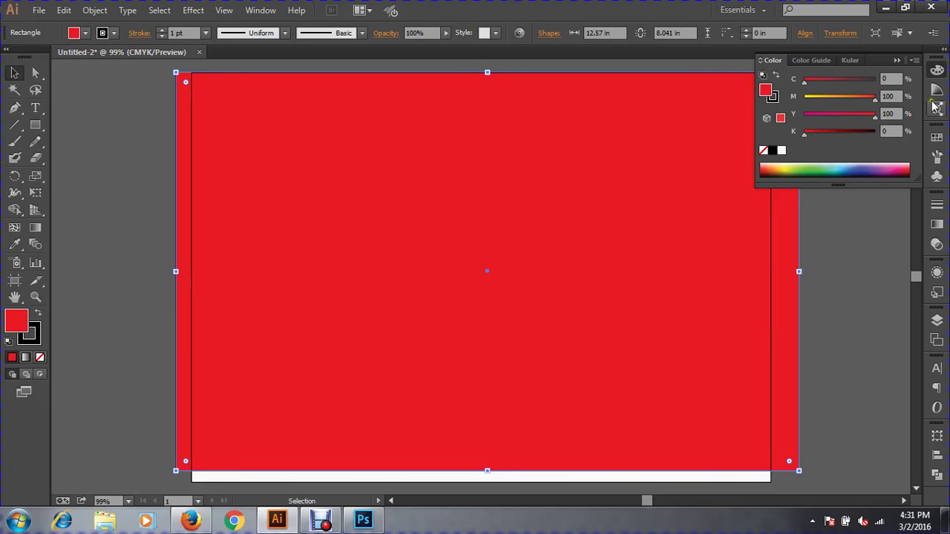
left_click(39, 10)
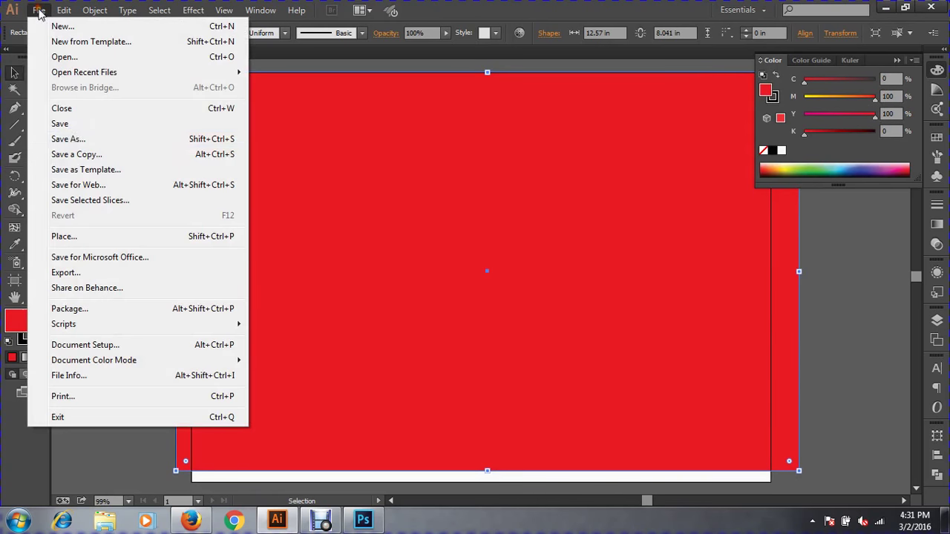
Start placing an image and browse to Local Disk (D:)
left_click(79, 236)
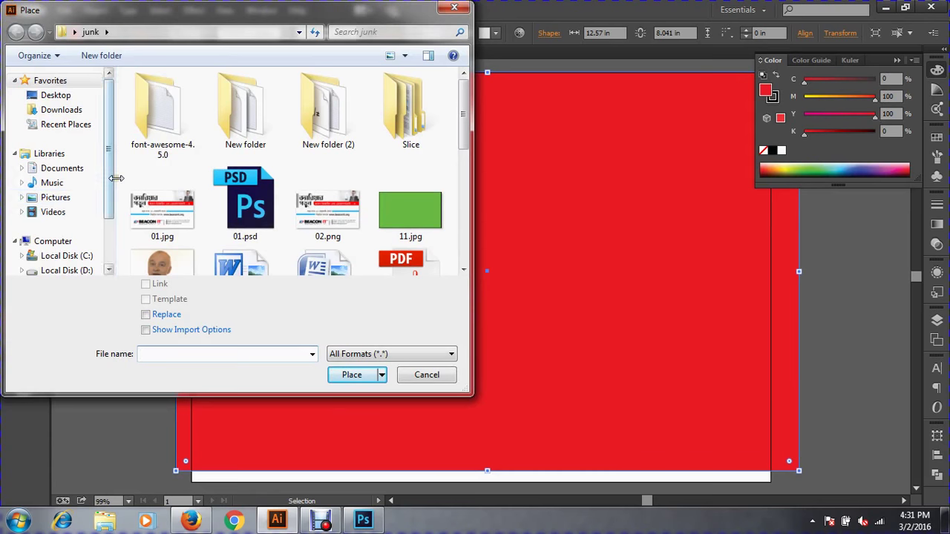
left_click(111, 259)
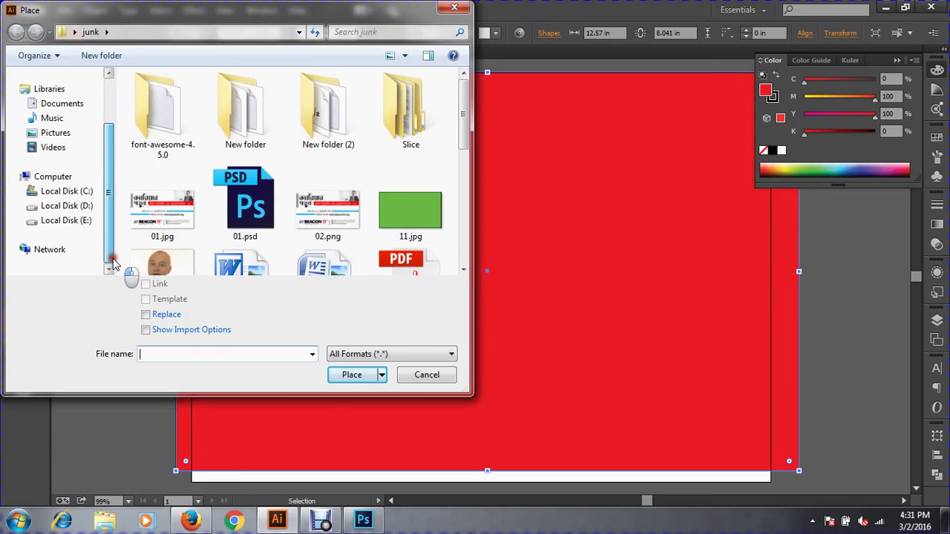
left_click(74, 222)
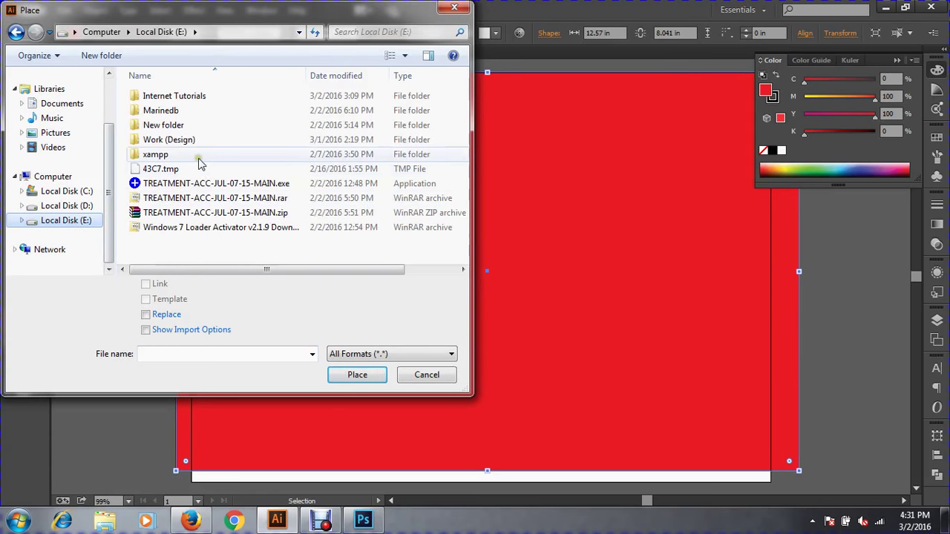
left_click(82, 206)
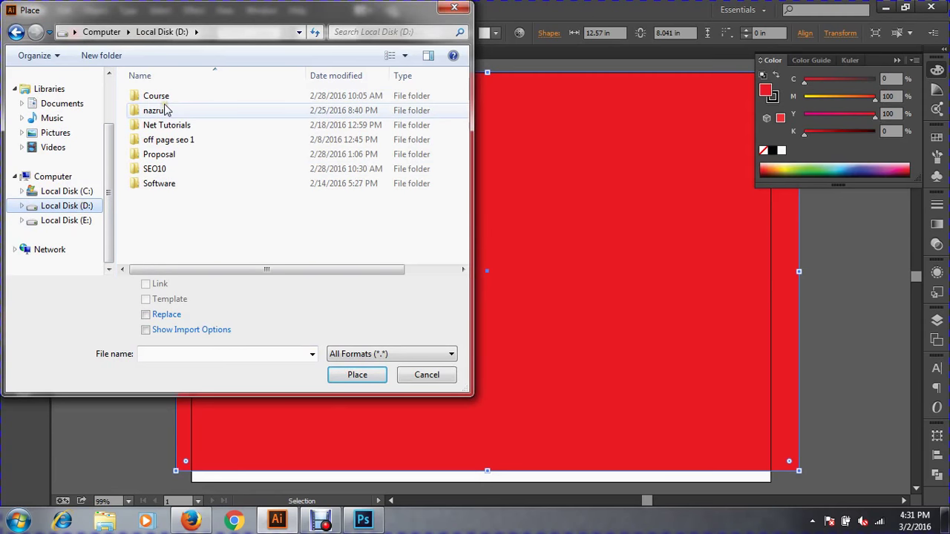
Open Course > Rose > Photoshop > 1st Class and select transparent man.psd
double_click(213, 97)
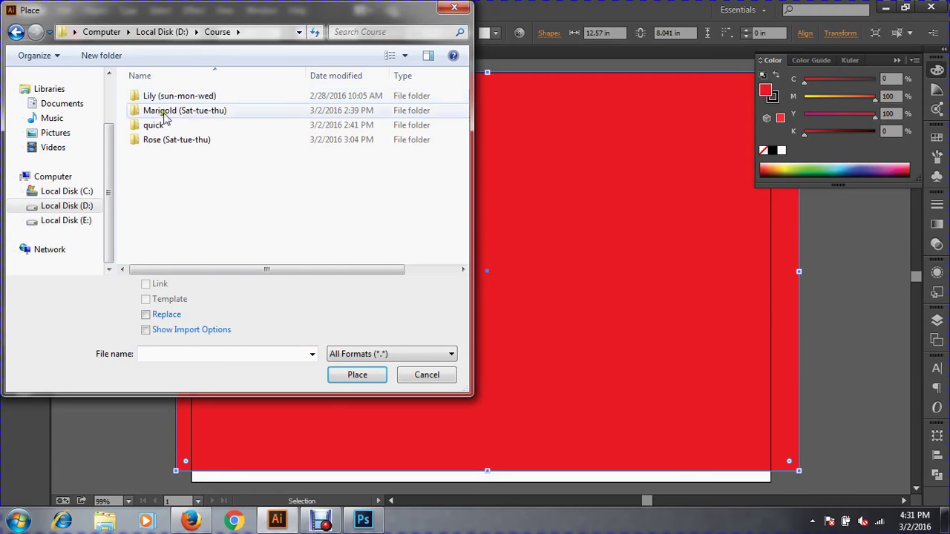
double_click(163, 141)
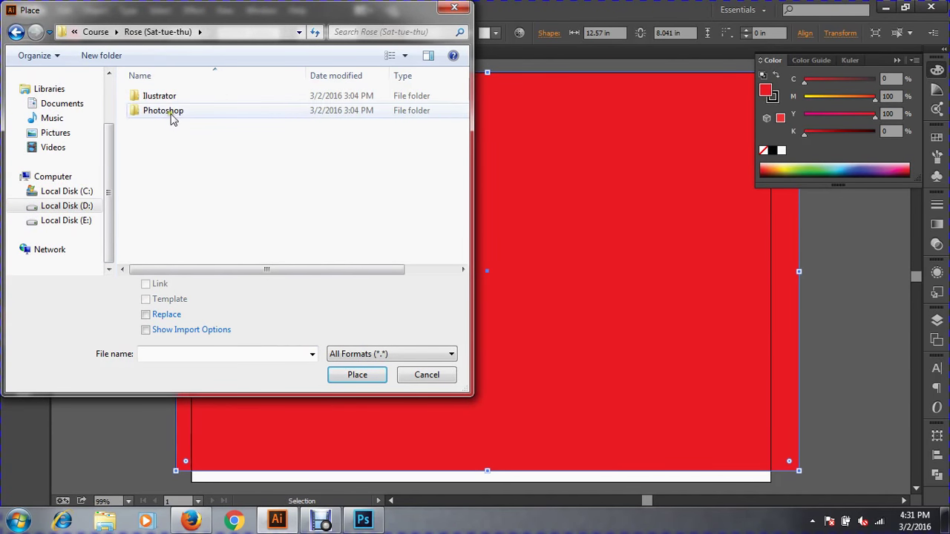
double_click(170, 112)
left_click(164, 98)
double_click(163, 97)
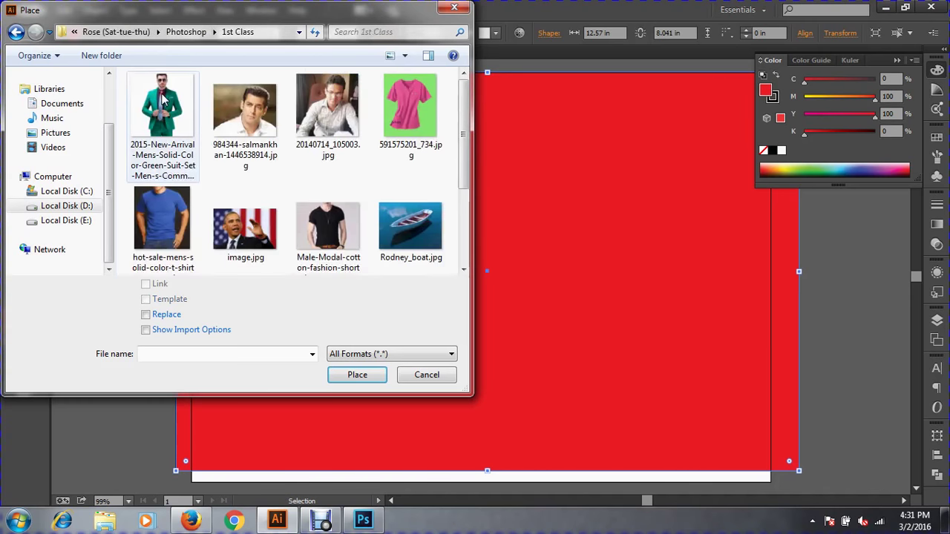
left_click(341, 236)
scroll(341, 238, "down", 1)
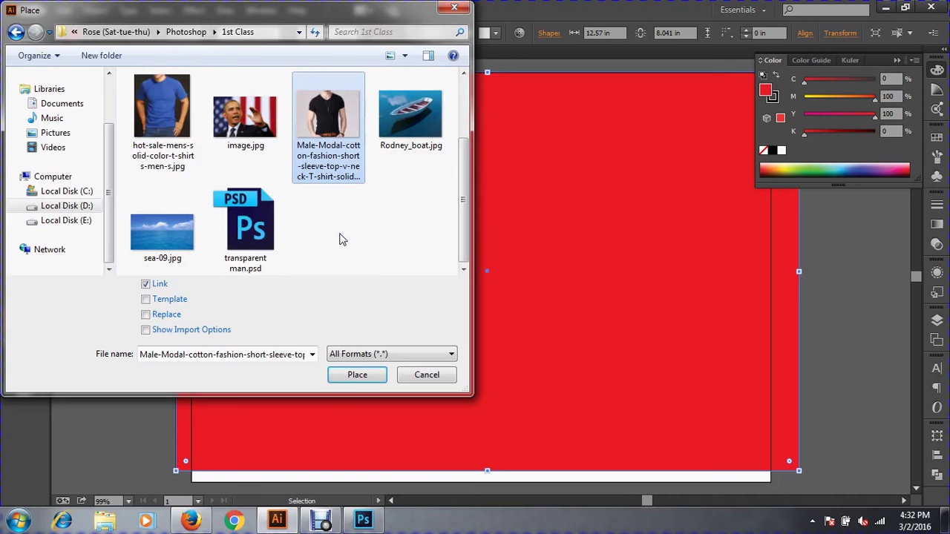
left_click(260, 236)
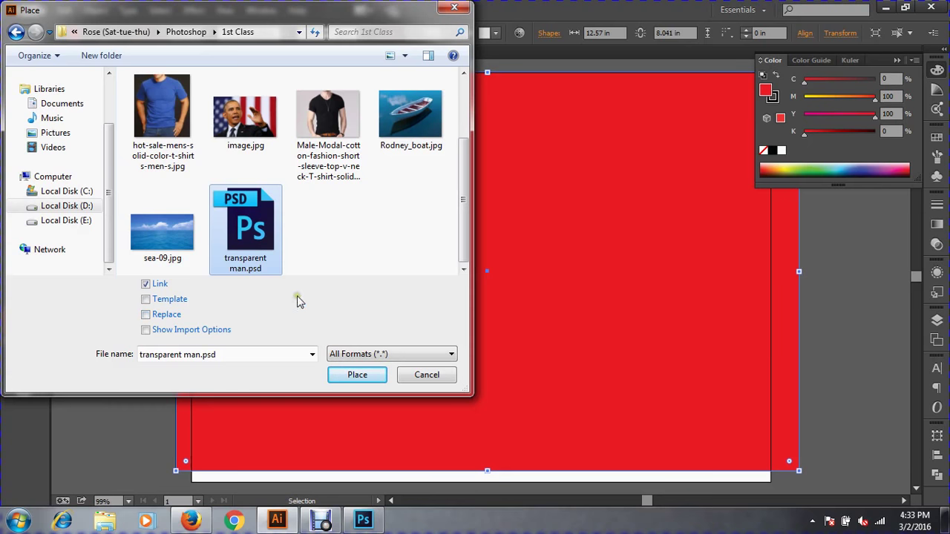
Place transparent man.psd on the red artboard and move it up-left, head near the top edge
left_click(359, 375)
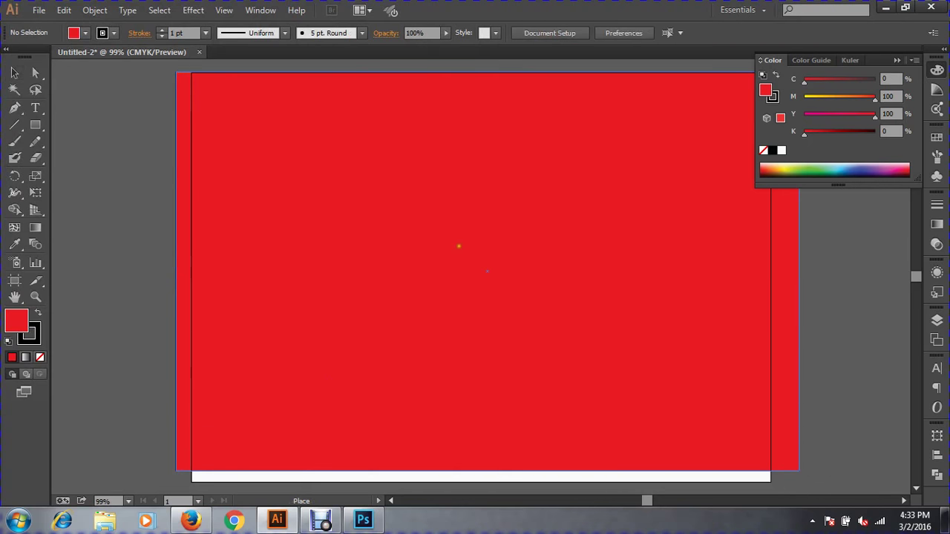
left_click(405, 196)
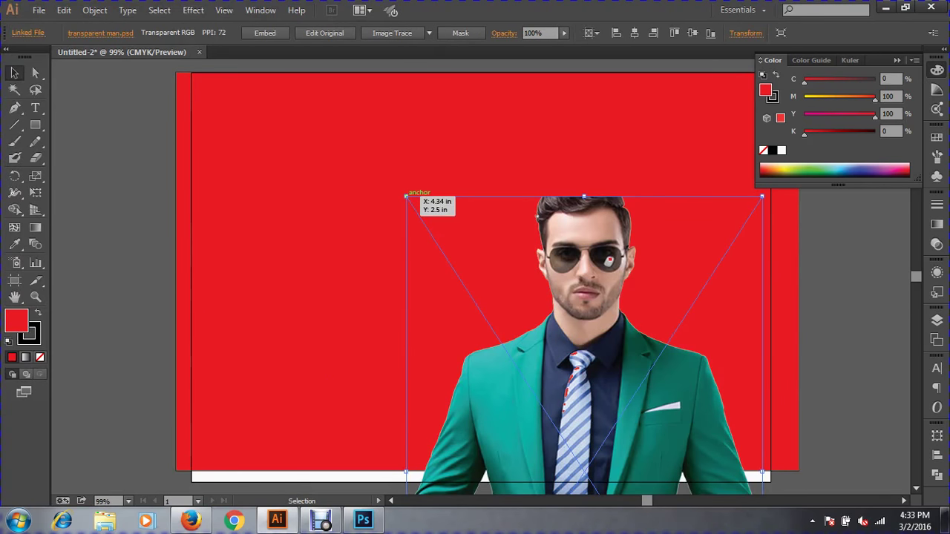
key("ctrl+minus")
key("ctrl+minus")
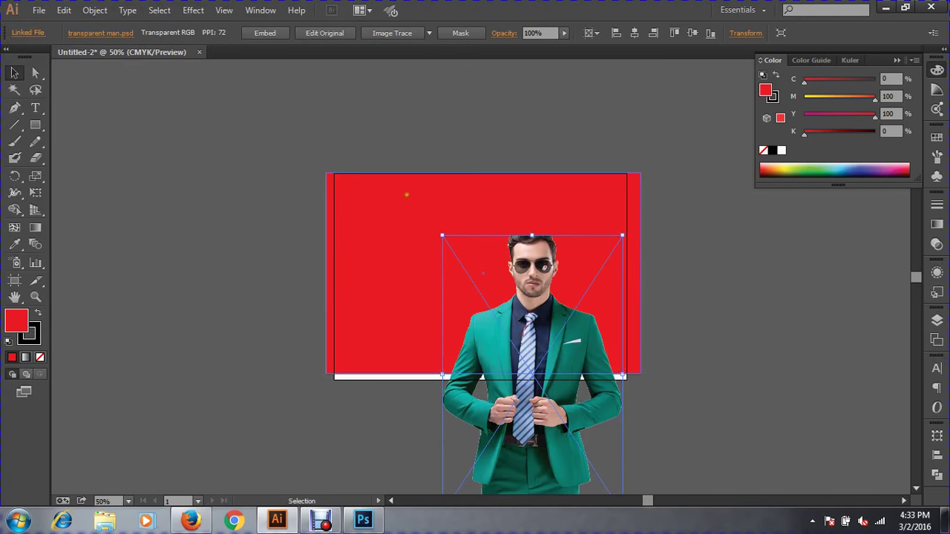
left_click_drag(550, 353, 480, 286)
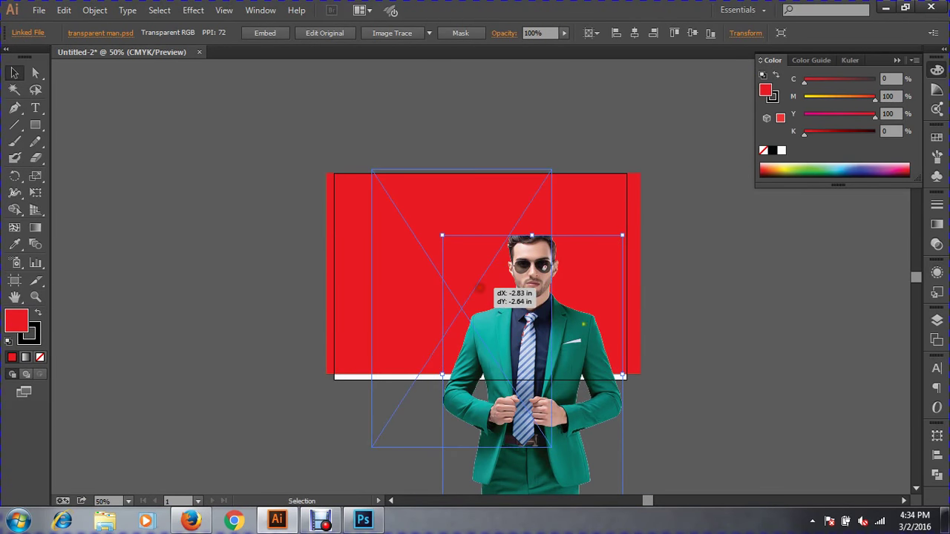
left_click(767, 316)
left_click(639, 341, "ctrl")
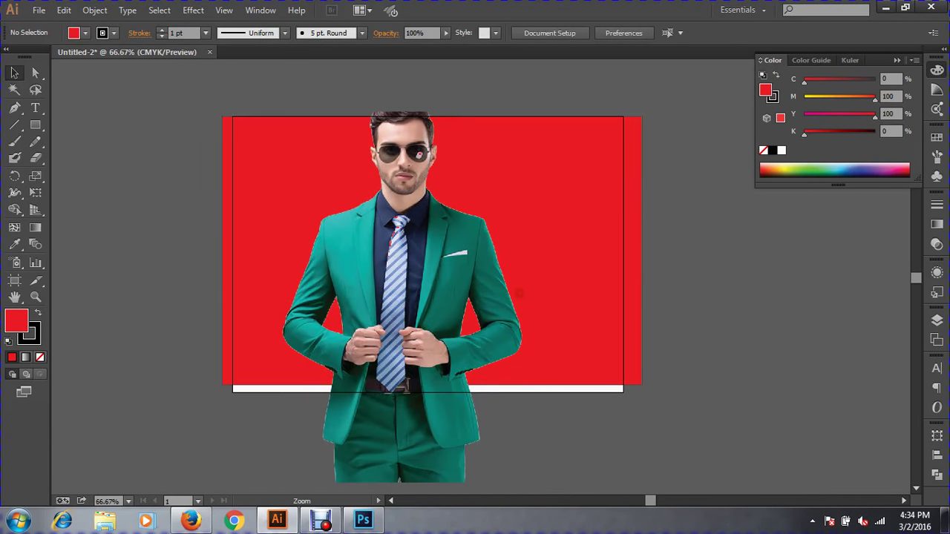
left_click(458, 288, "ctrl")
left_click_drag(409, 252, 410, 275)
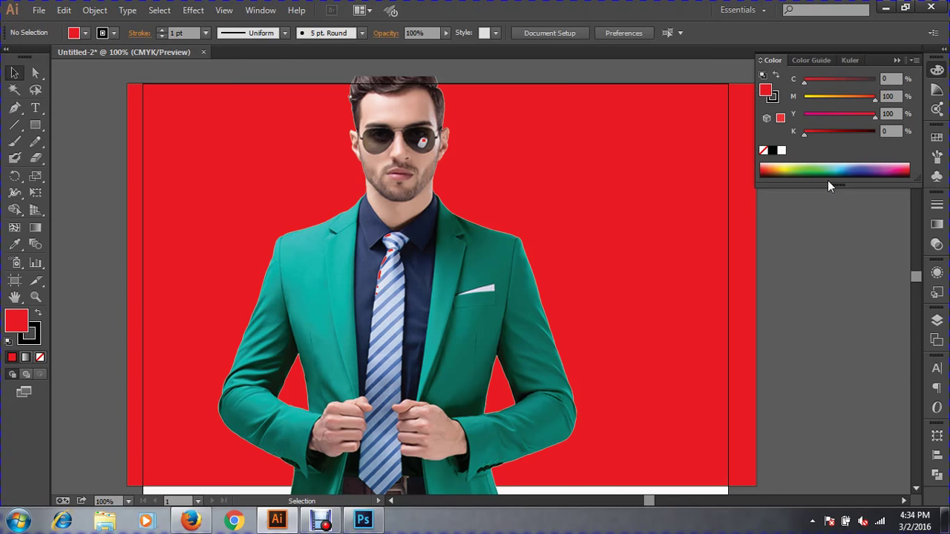
In transparent man.psd, cut away the man's lower body with a Normal-style rectangular selection
left_click(363, 520)
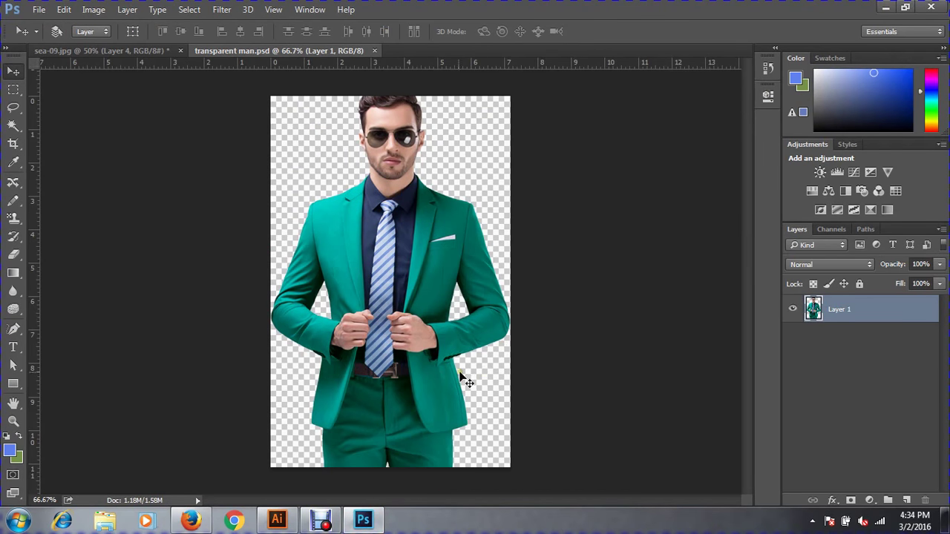
left_click(13, 89)
mouse_move(217, 327)
left_mouse_down()
mouse_move(312, 363)
mouse_move(250, 255)
left_mouse_up()
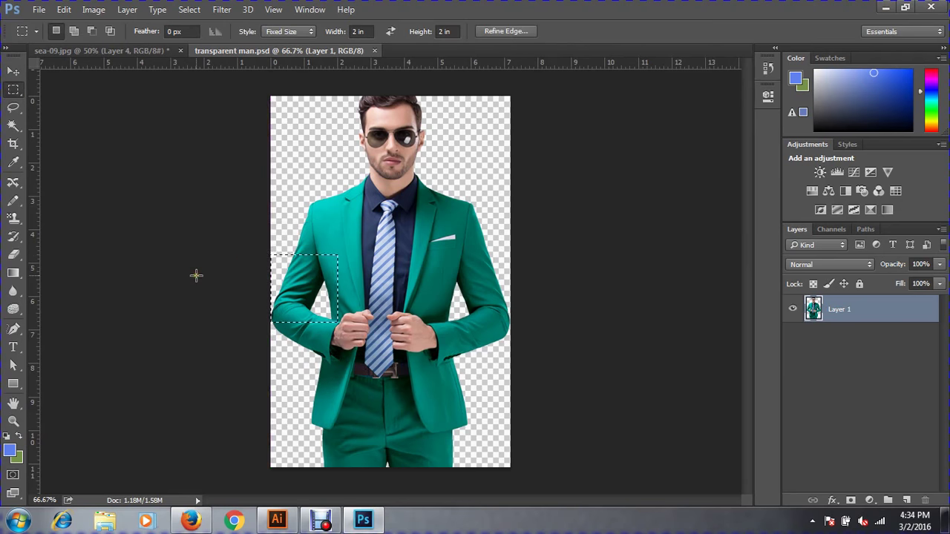
mouse_move(198, 272)
left_mouse_down()
mouse_move(340, 361)
mouse_move(364, 343)
left_mouse_up()
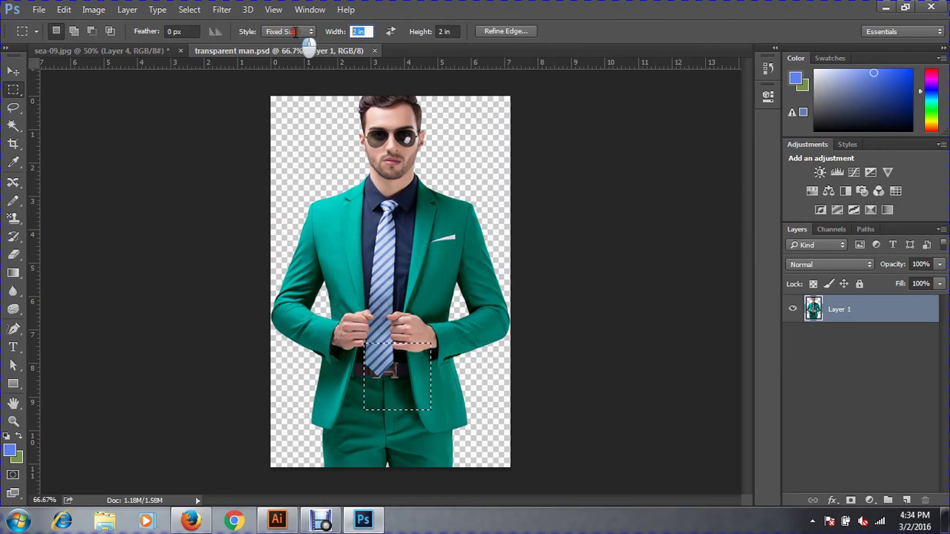
left_click(276, 31)
left_click(277, 41)
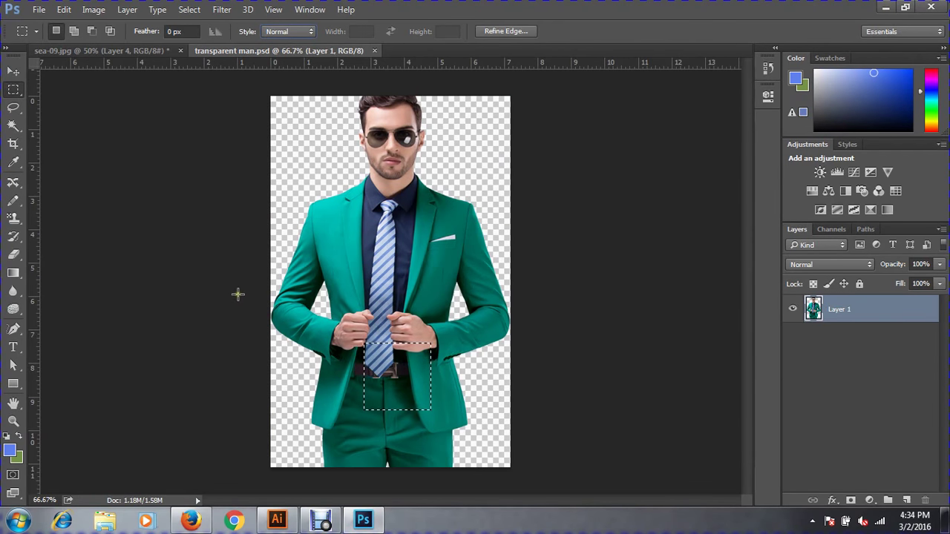
mouse_move(238, 293)
left_mouse_down()
mouse_move(586, 426)
mouse_move(638, 472)
left_mouse_up()
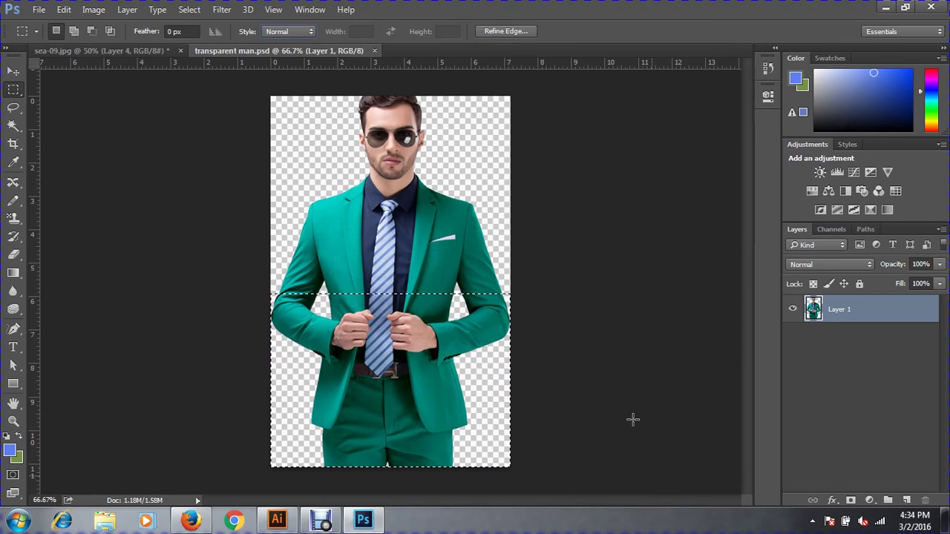
key("ctrl+x")
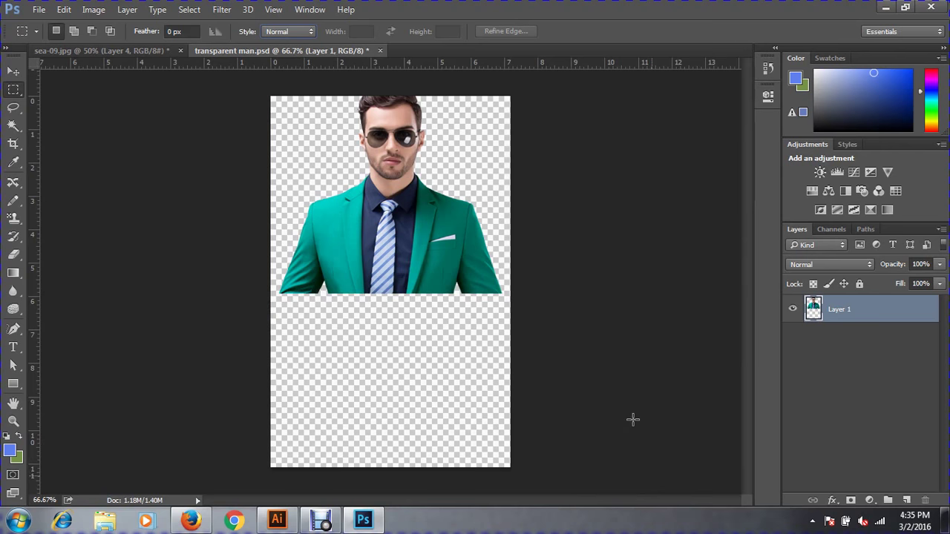
Save transparent man.psd and return to Illustrator
left_click(37, 9)
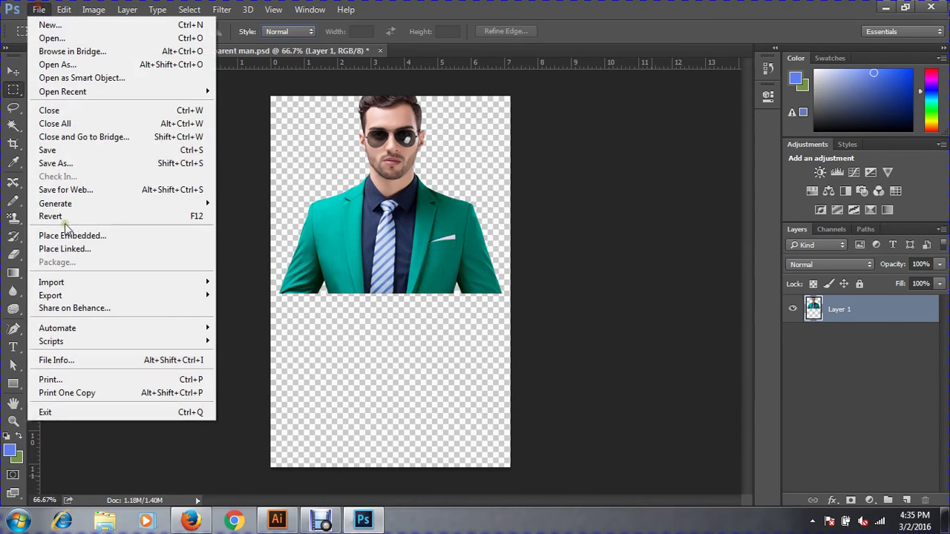
left_click(51, 150)
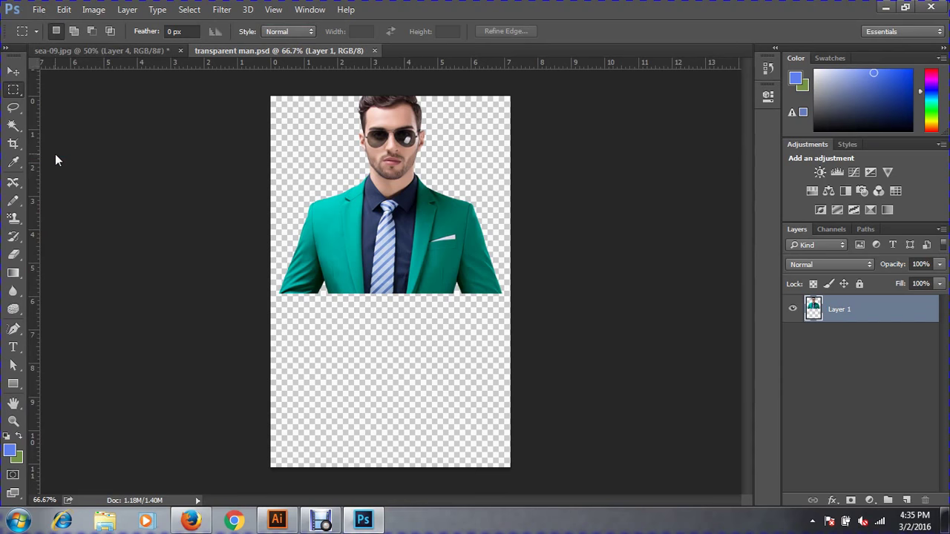
left_click(277, 521)
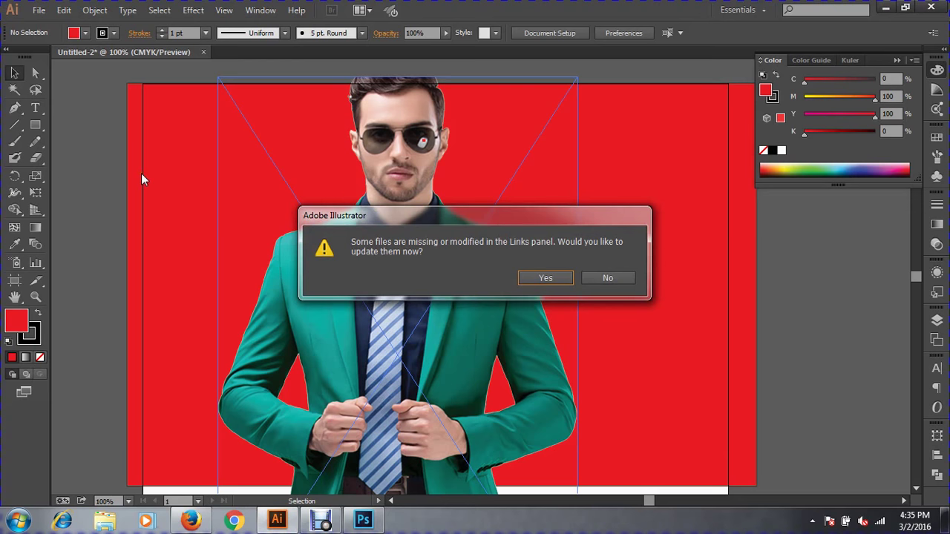
Accept the updated link, then delete the placed portrait so the red artboard is empty
left_click(534, 280)
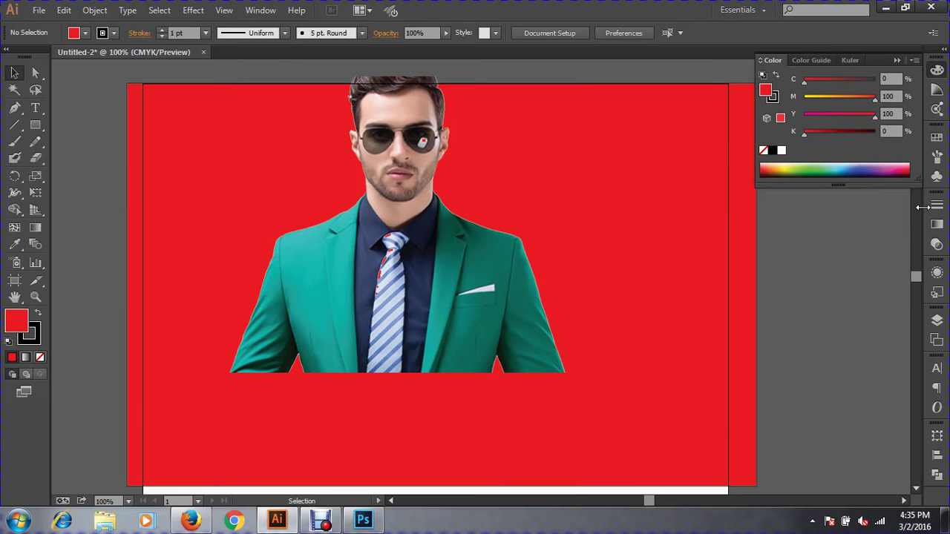
left_click(418, 269)
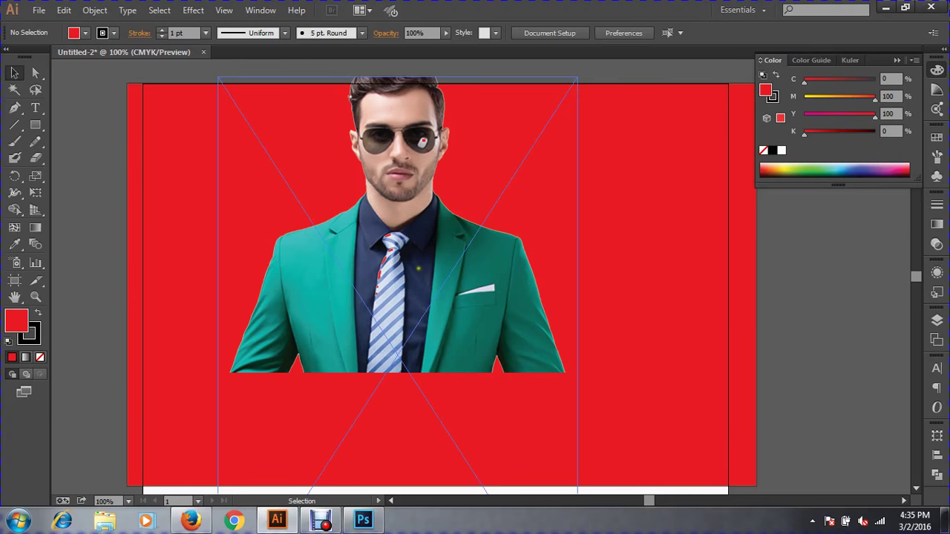
key("Delete")
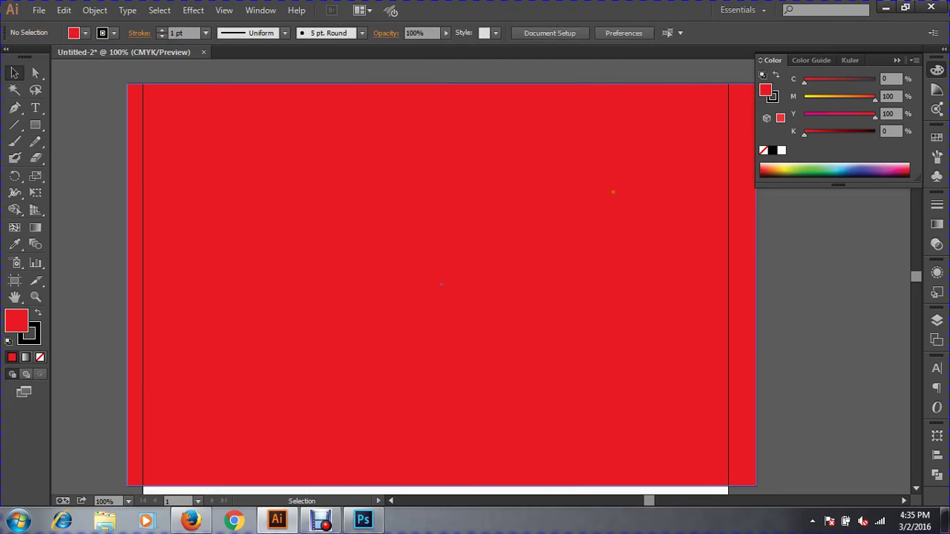
left_click(363, 519)
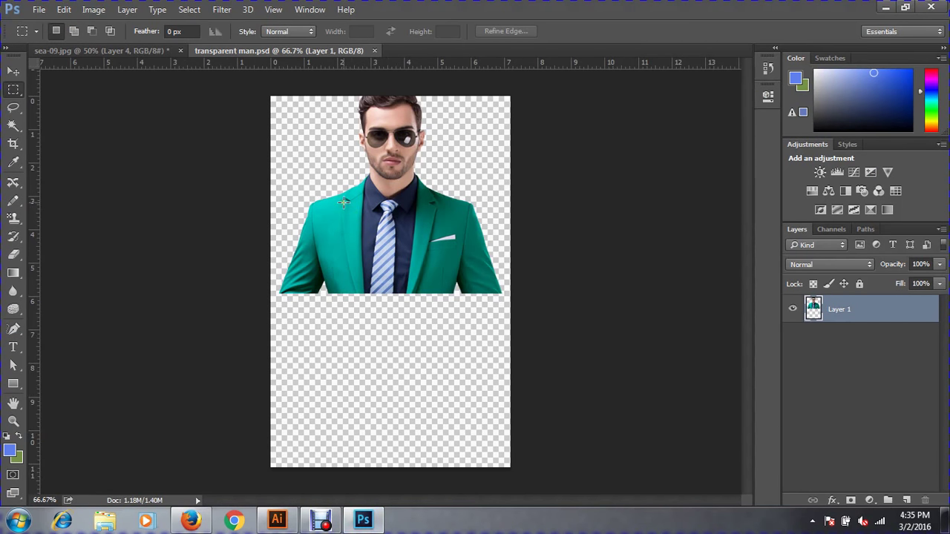
Close transparent man.psd and the sea composite, discarding the sea photo's changes
key("ctrl+w")
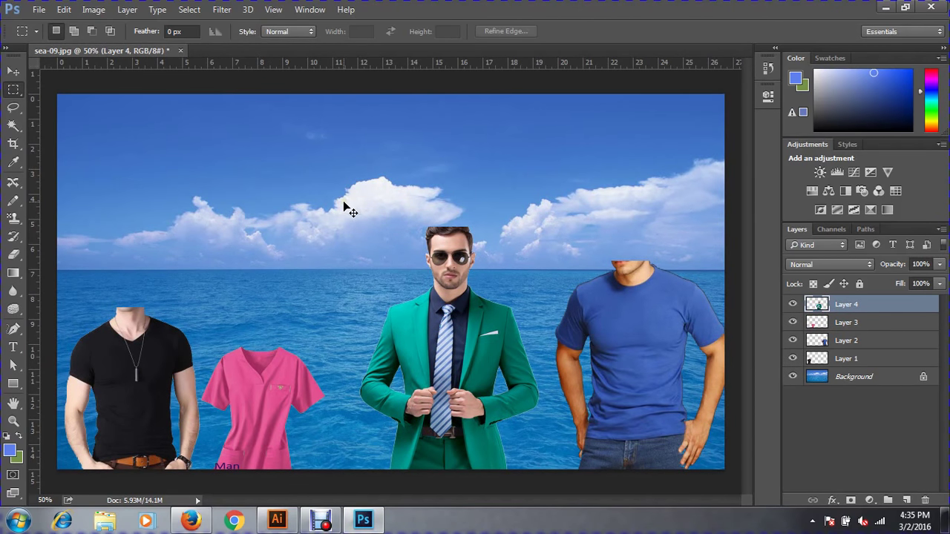
key("ctrl+w")
left_click(483, 207)
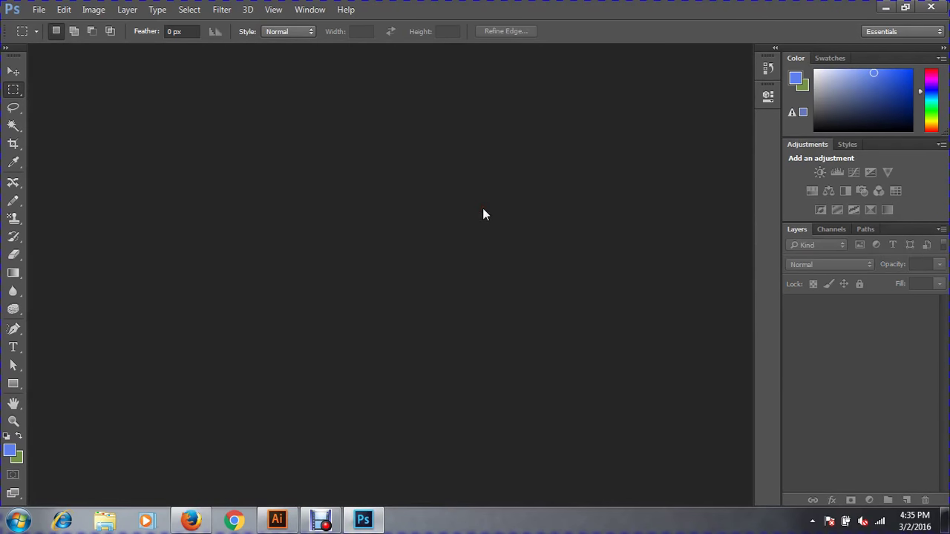
Open the close-up portrait of the man in the white shirt
double_click(483, 215)
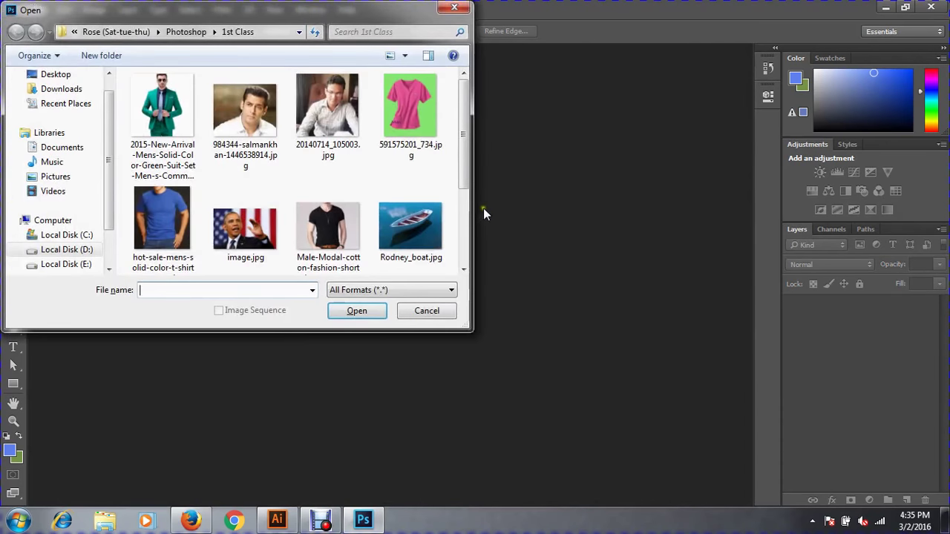
left_click(237, 109)
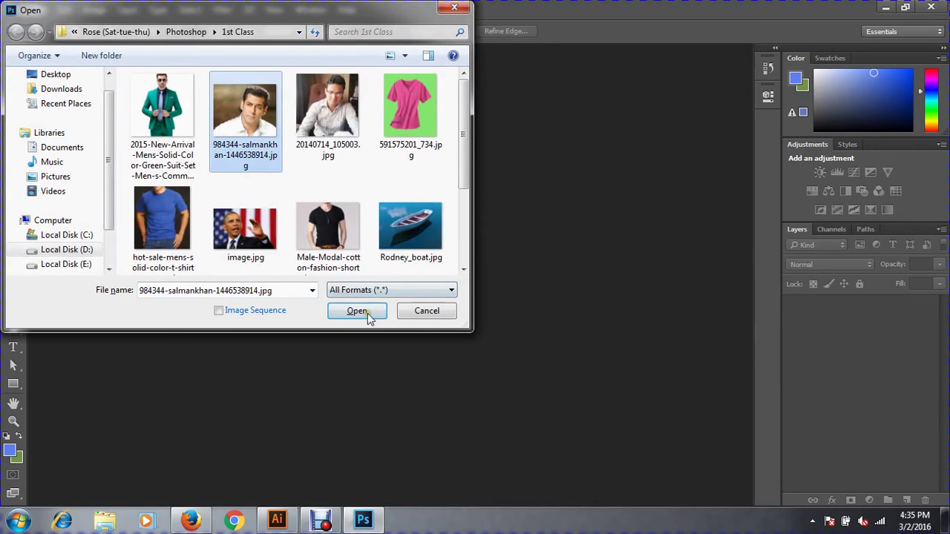
left_click(363, 311)
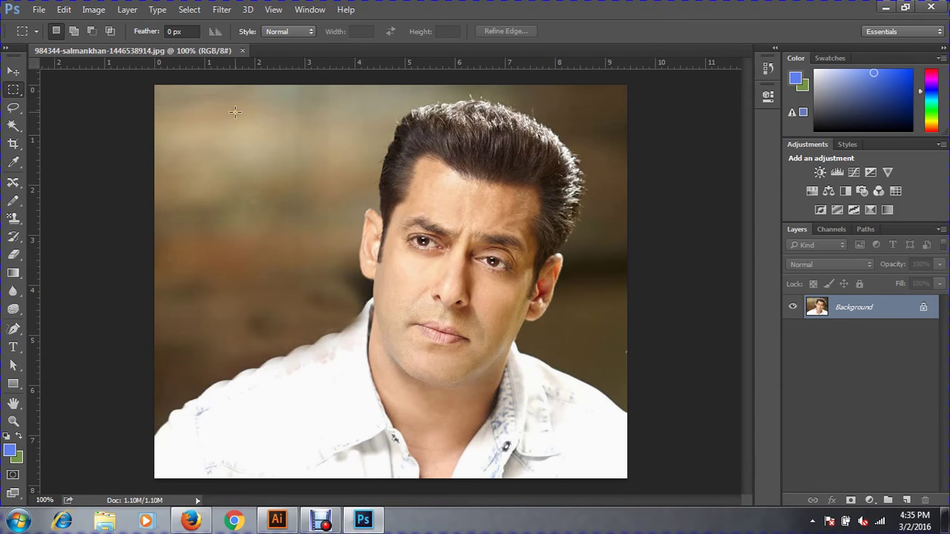
Choose the Quick Selection tool with a brush size of 90
left_click(15, 126)
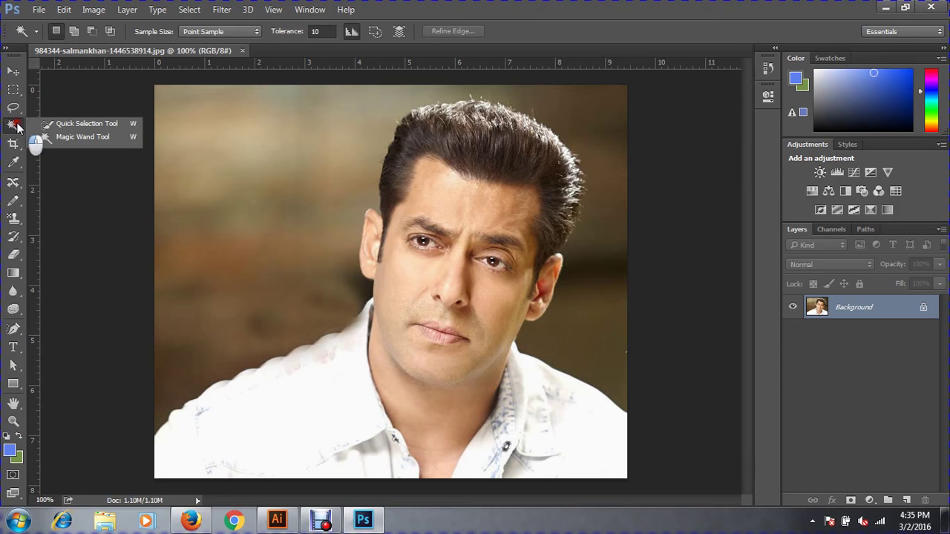
left_click(91, 124)
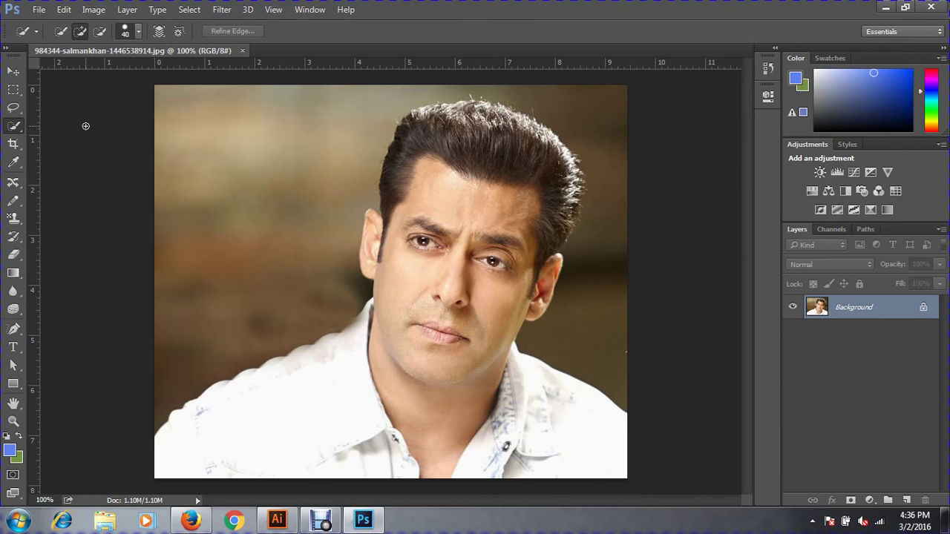
key("bracketright")
left_click(12, 127)
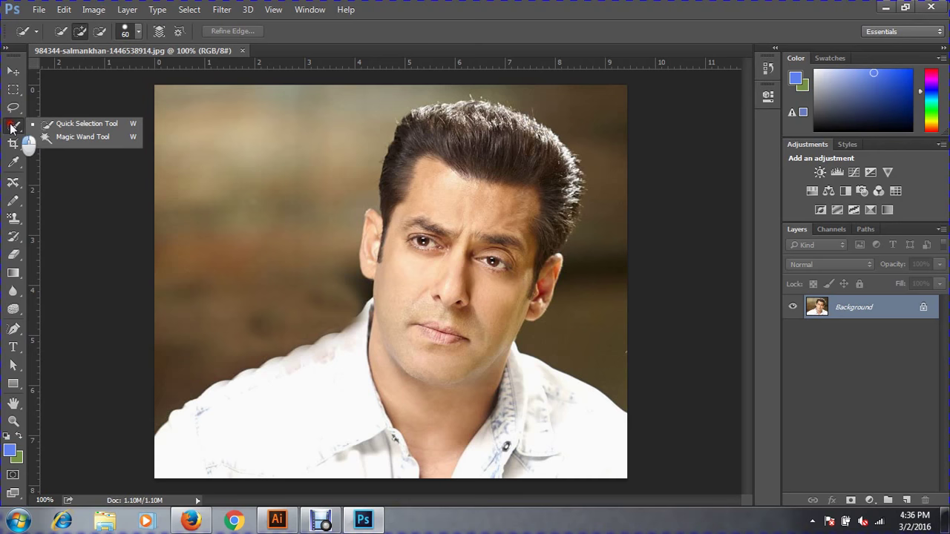
left_click(107, 129)
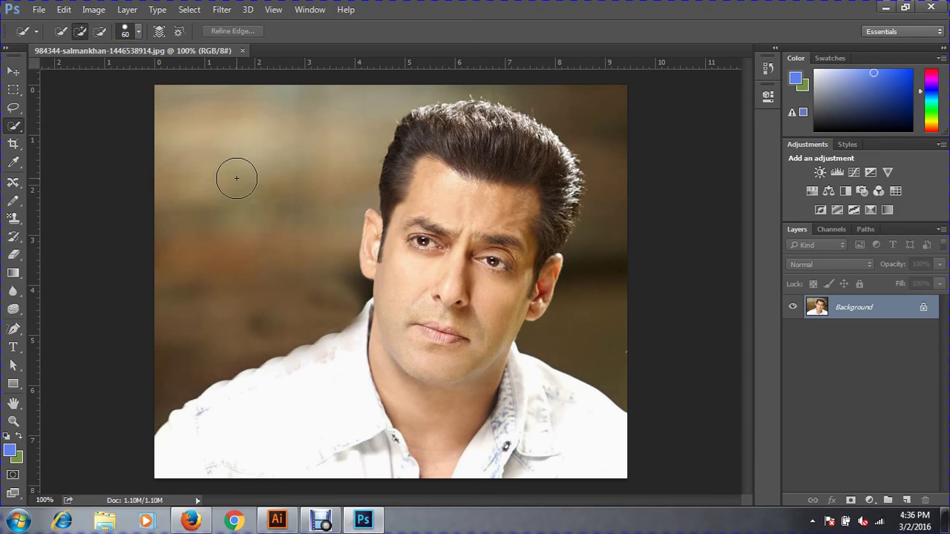
key("bracketright")
key("bracketright")
key("bracketleft")
key("bracketleft")
key("bracketleft")
key("bracketleft")
Try selecting the blurred background with the Magic Wand, then deselect it
left_click(13, 126)
left_click_drag(12, 126, 96, 139)
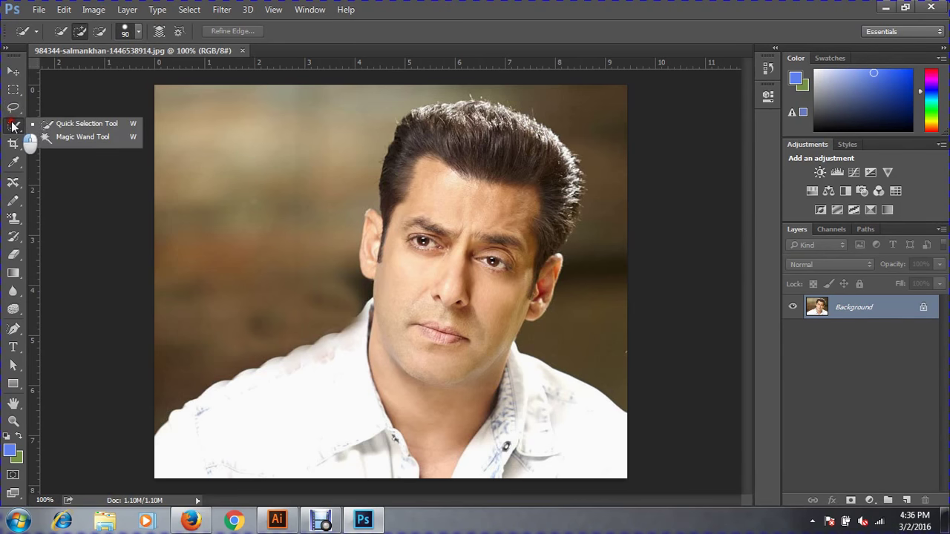
left_click(96, 139)
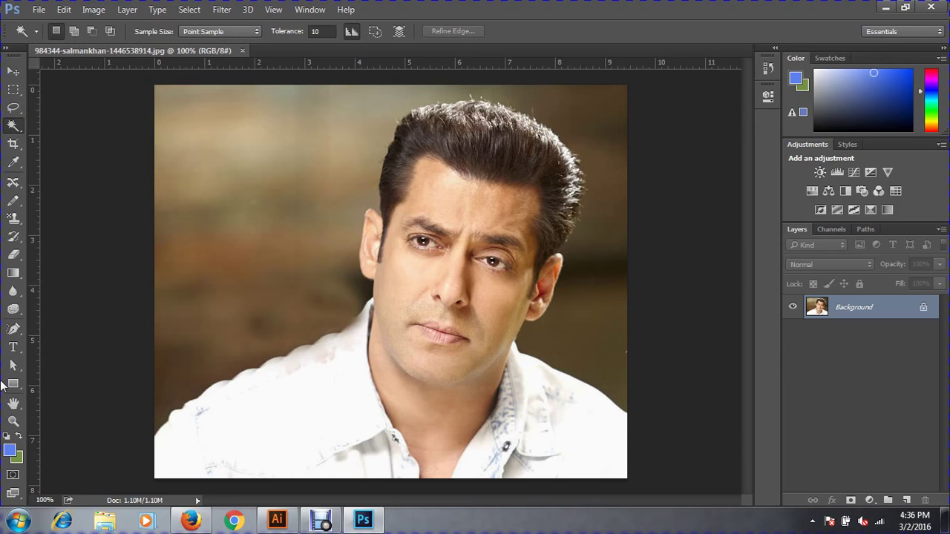
left_click(230, 219)
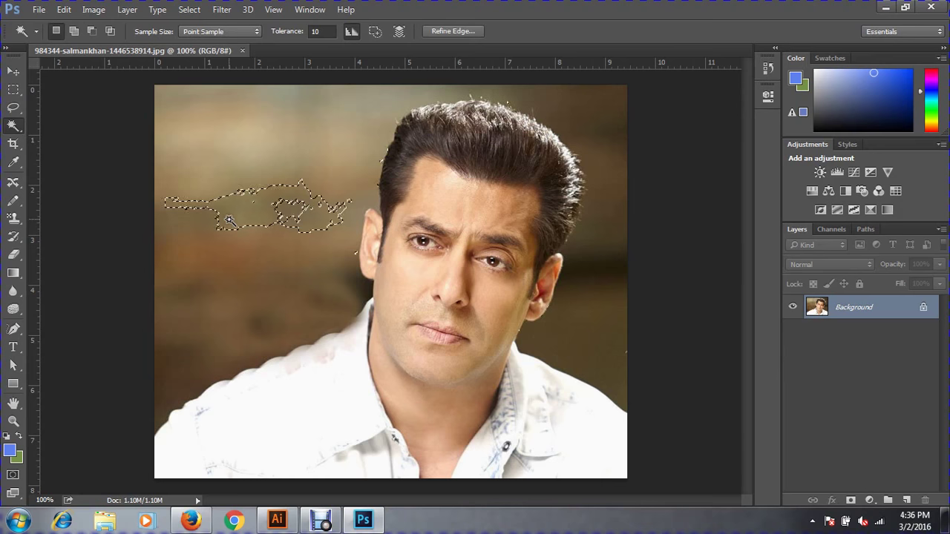
left_click(218, 281)
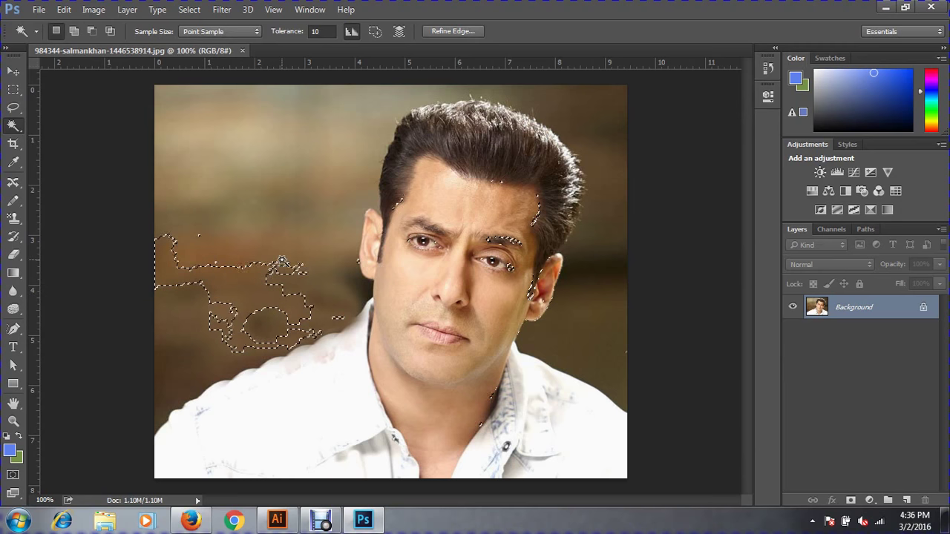
key("ctrl+d")
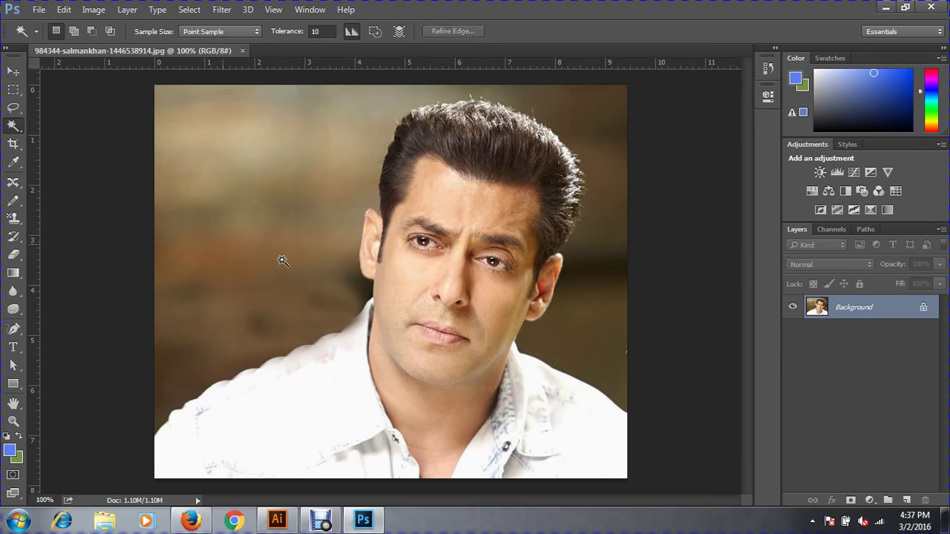
left_click(13, 124)
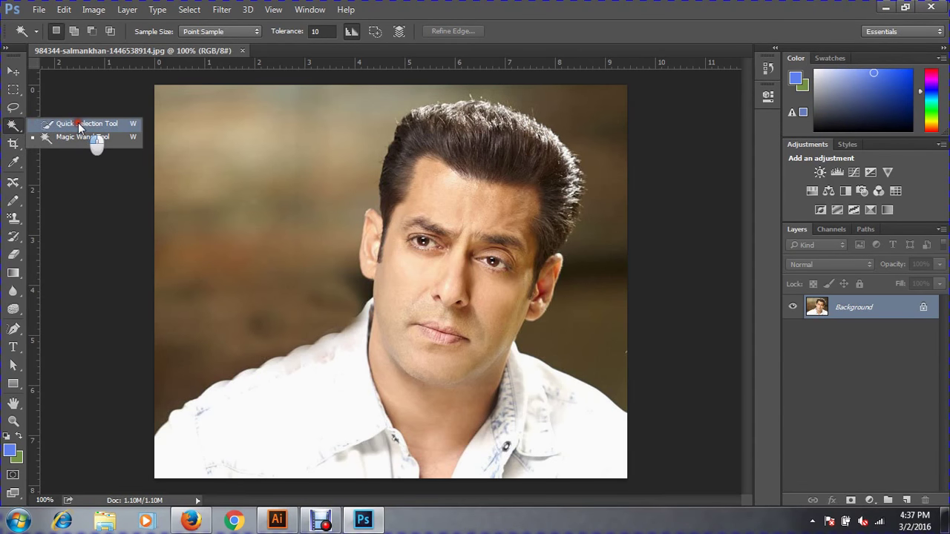
left_click(85, 123)
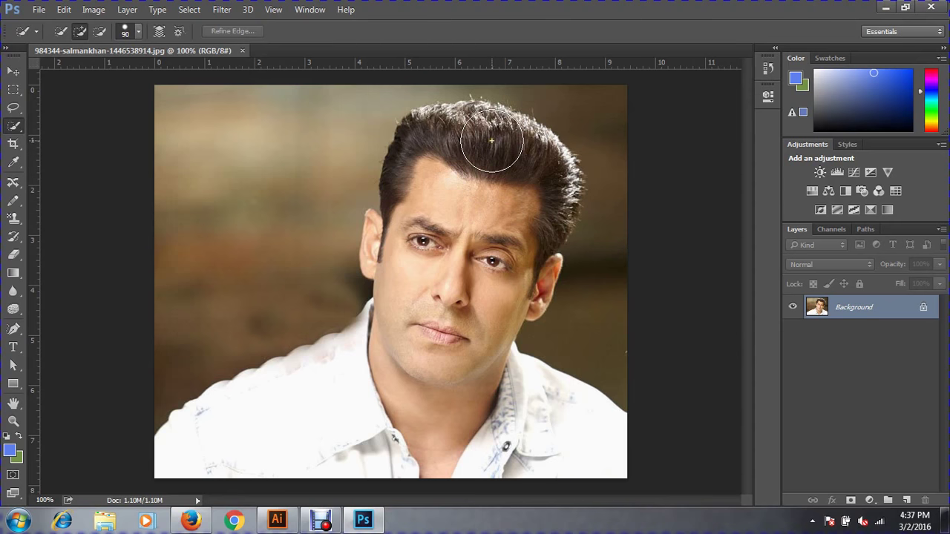
Paint a quick selection over the hair, face, both shoulders and the edge by the left ear
left_click_drag(491, 140, 449, 307)
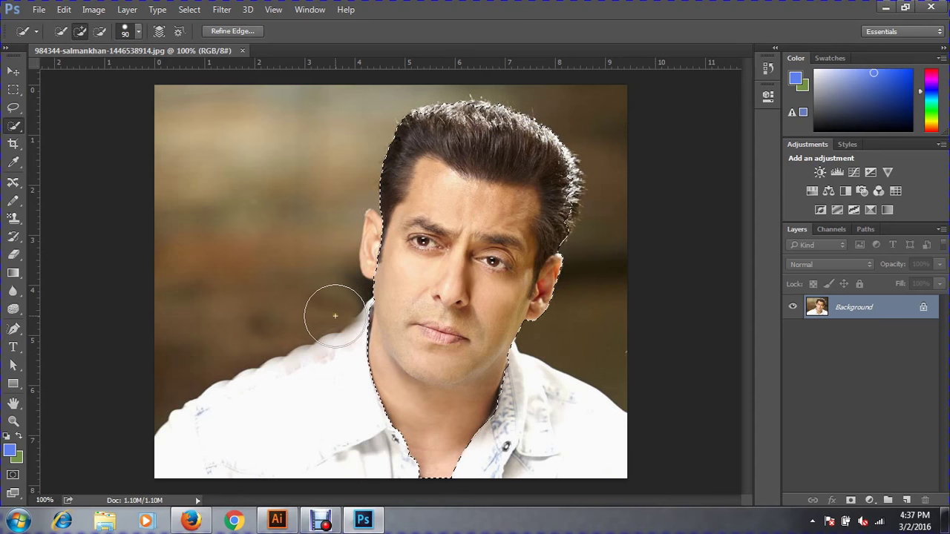
left_click_drag(367, 377, 315, 403)
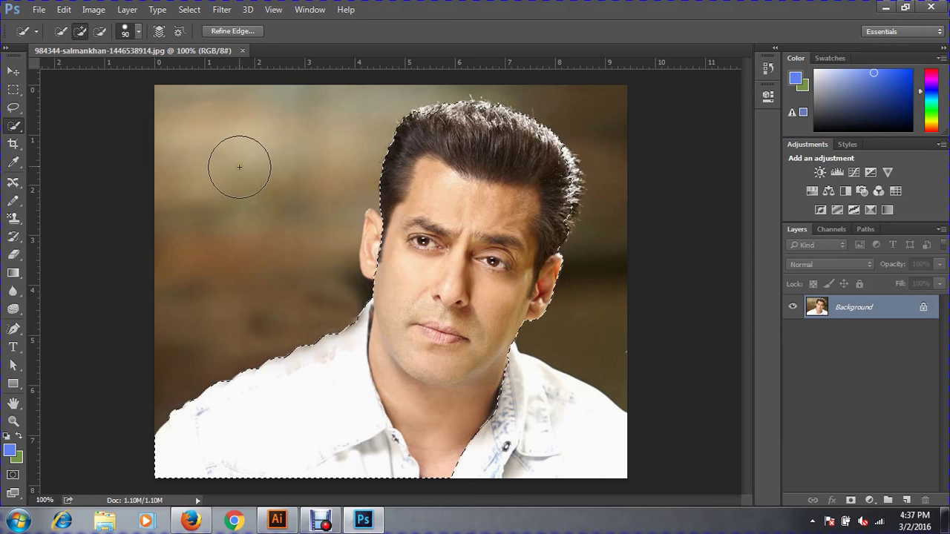
left_click_drag(547, 382, 563, 460)
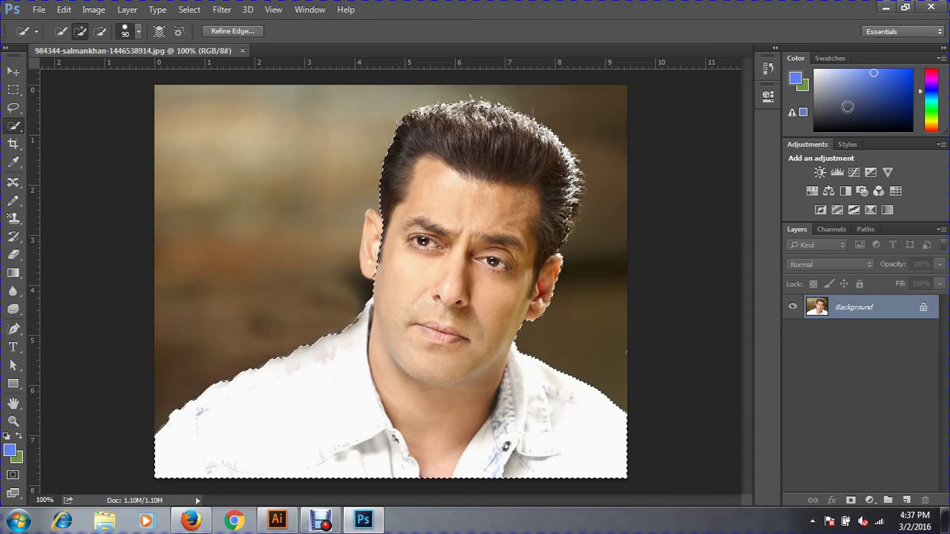
left_click(408, 249)
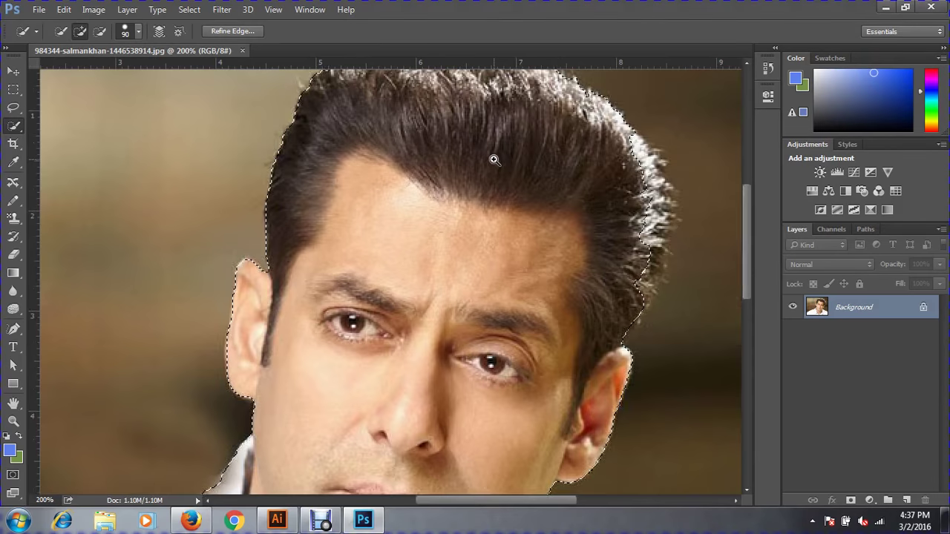
Zoom into the hair and add the top hair strands with a smaller brush
left_click(493, 159)
left_click_drag(494, 157, 446, 266)
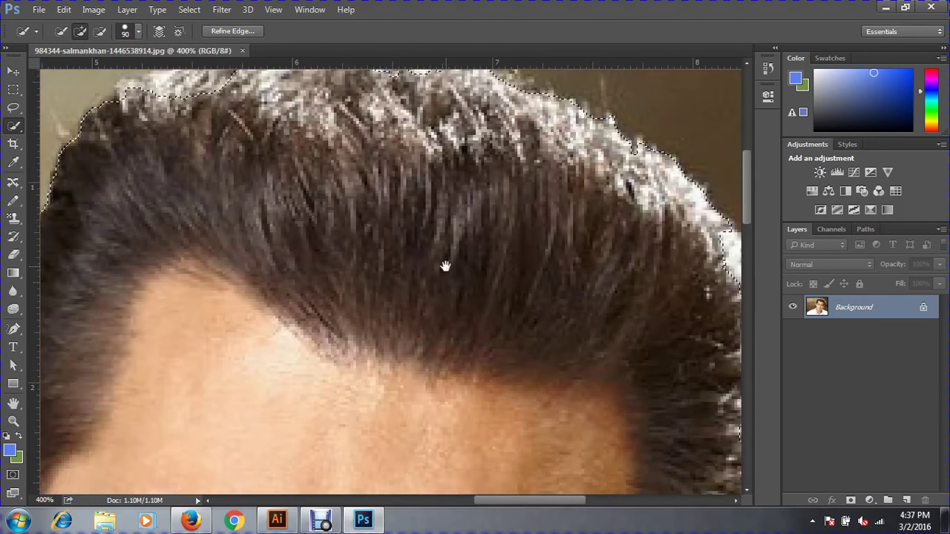
key("ctrl+minus")
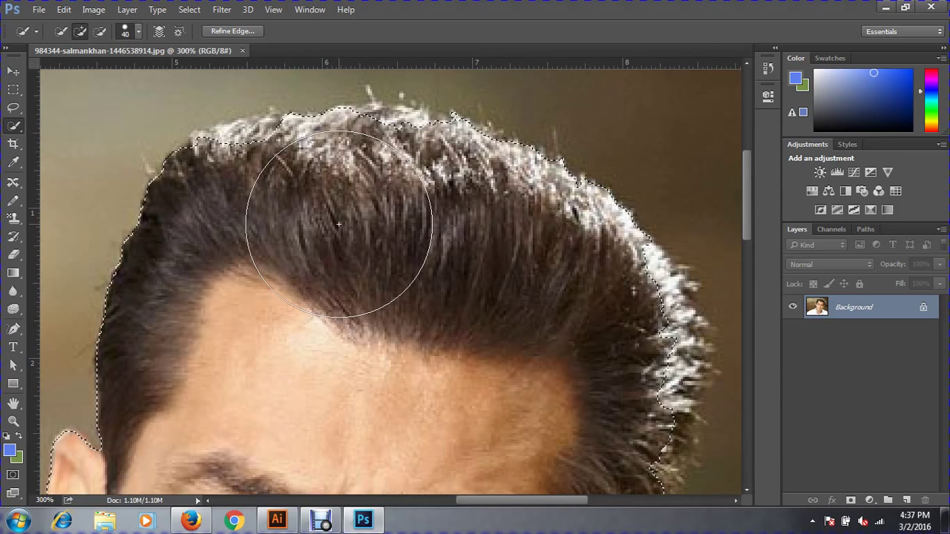
key("bracketleft")
key("bracketleft")
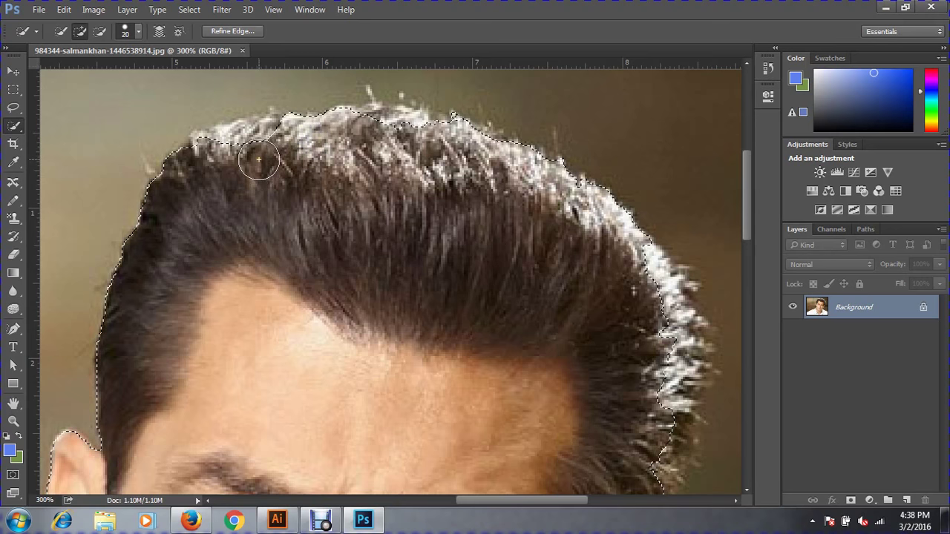
left_click_drag(259, 159, 242, 149)
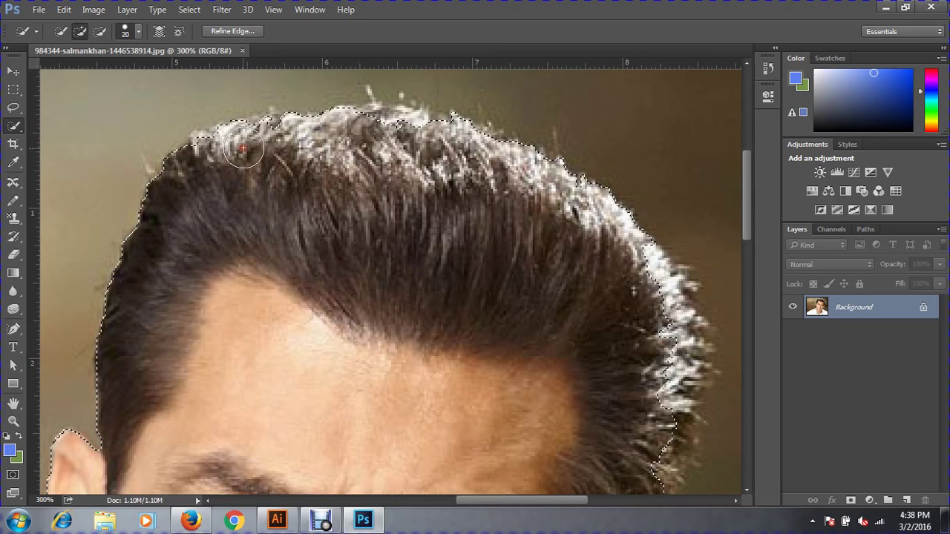
left_click(256, 136)
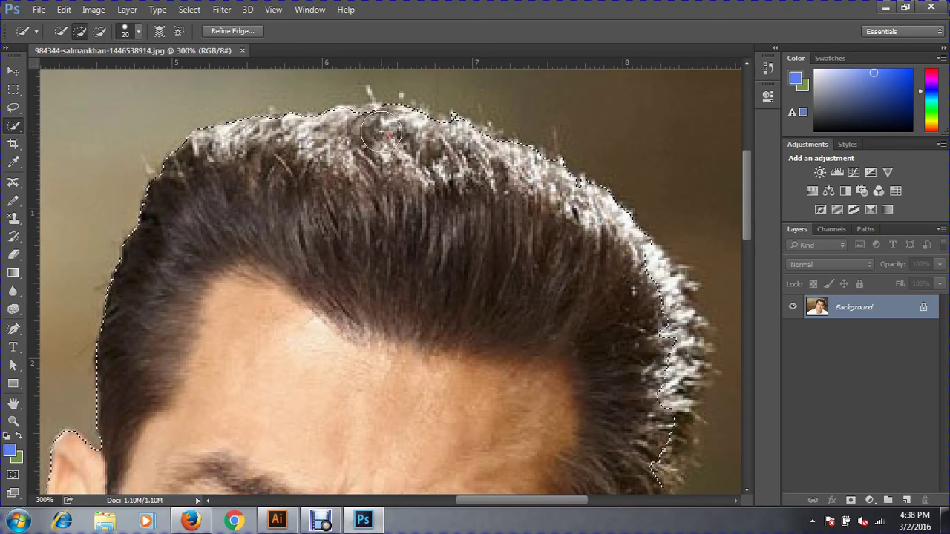
left_click(367, 128)
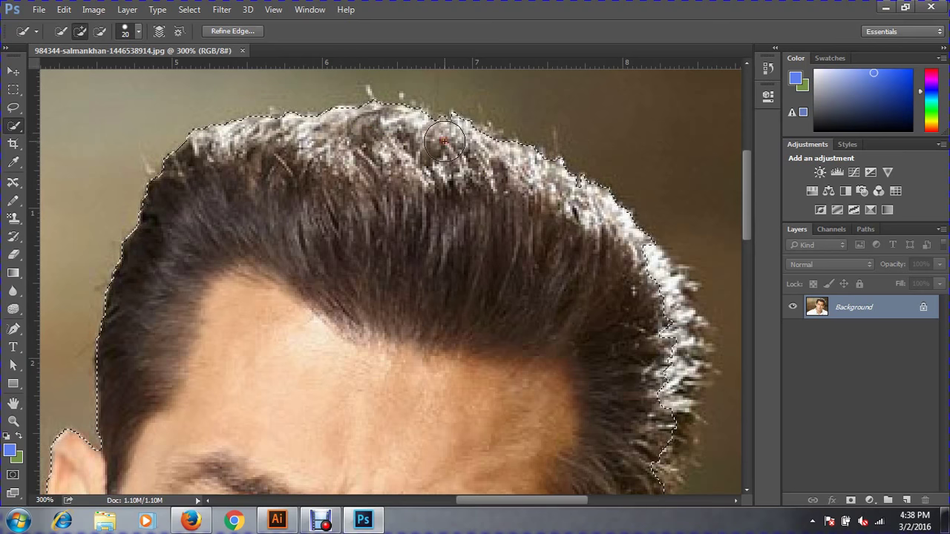
Refine the right hair edge, adding the white fringe and subtracting stray areas with Alt
left_click(678, 286)
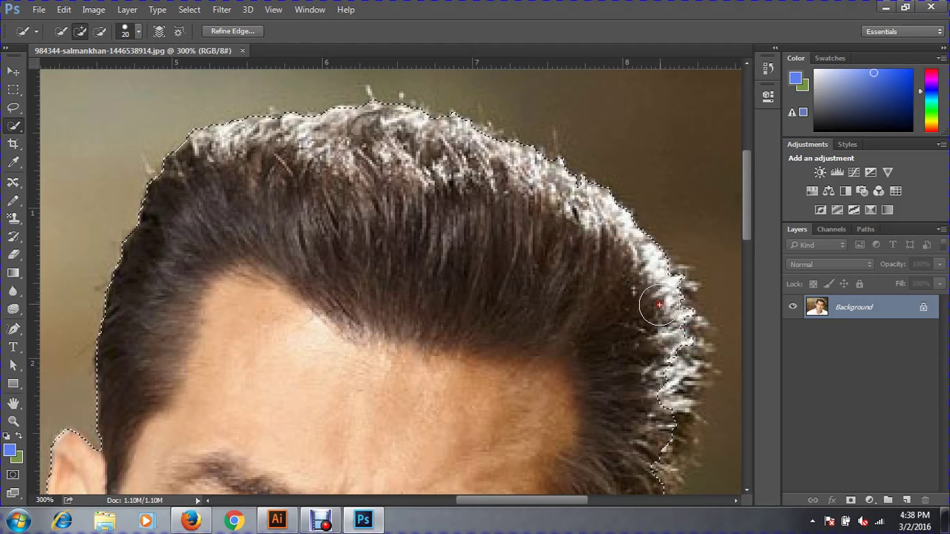
mouse_move(658, 304)
left_mouse_down()
mouse_move(664, 386)
mouse_move(698, 405)
mouse_move(681, 338)
mouse_move(664, 445)
mouse_move(671, 467)
left_mouse_up()
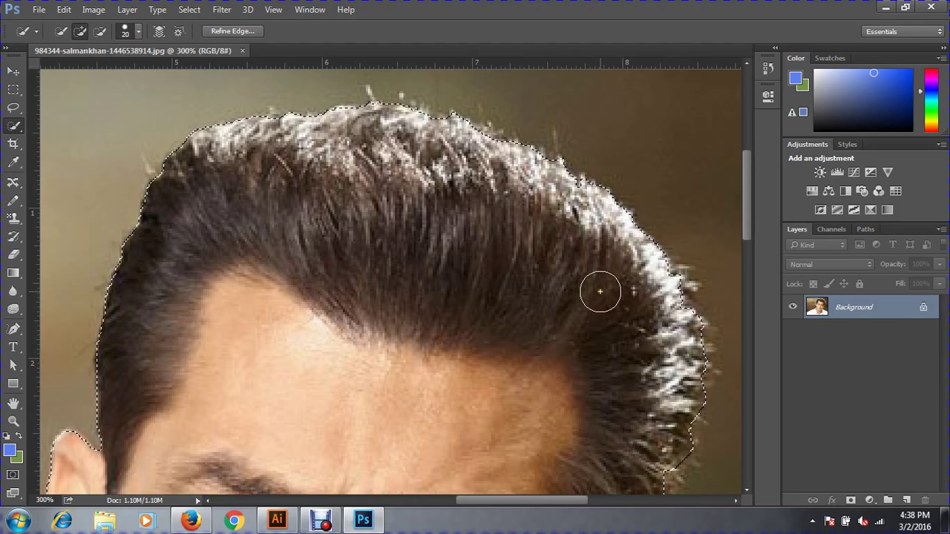
left_click_drag(630, 382, 523, 248)
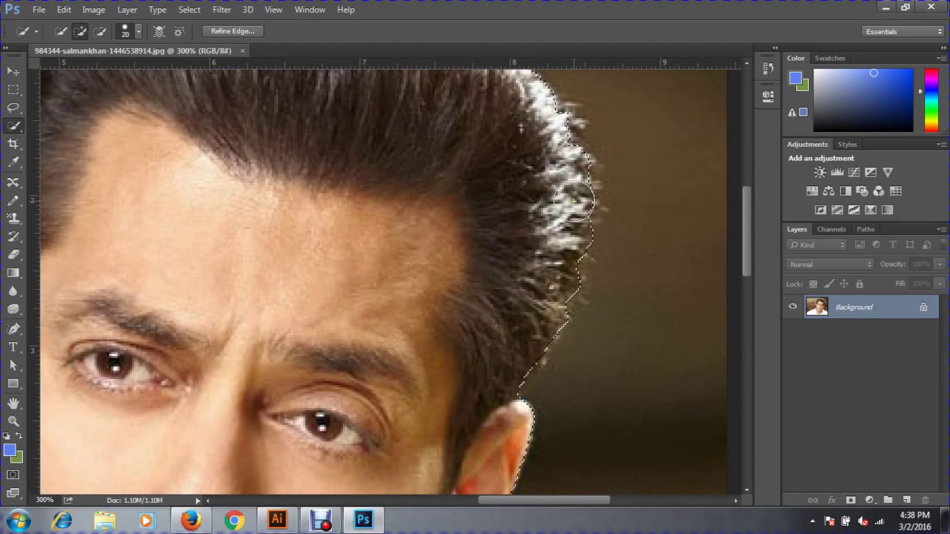
left_click_drag(565, 206, 574, 200)
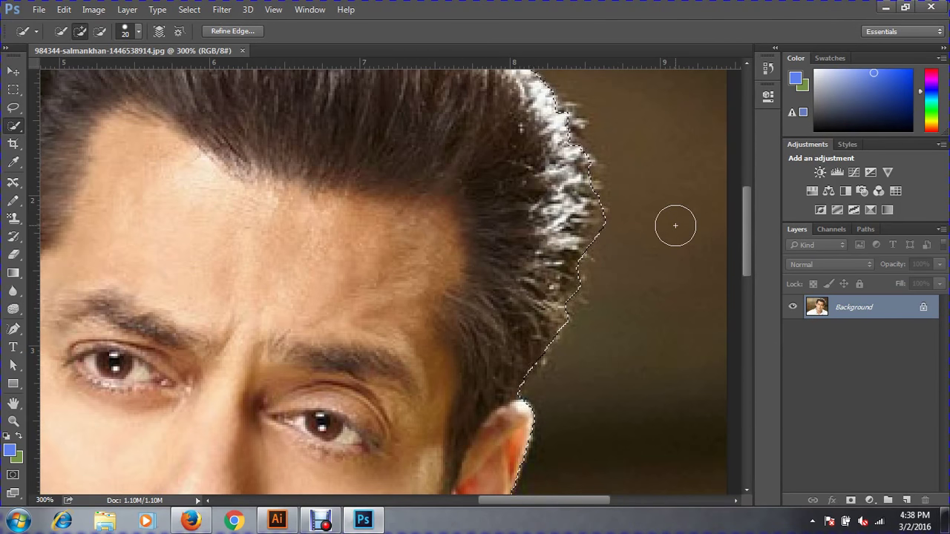
key("alt")
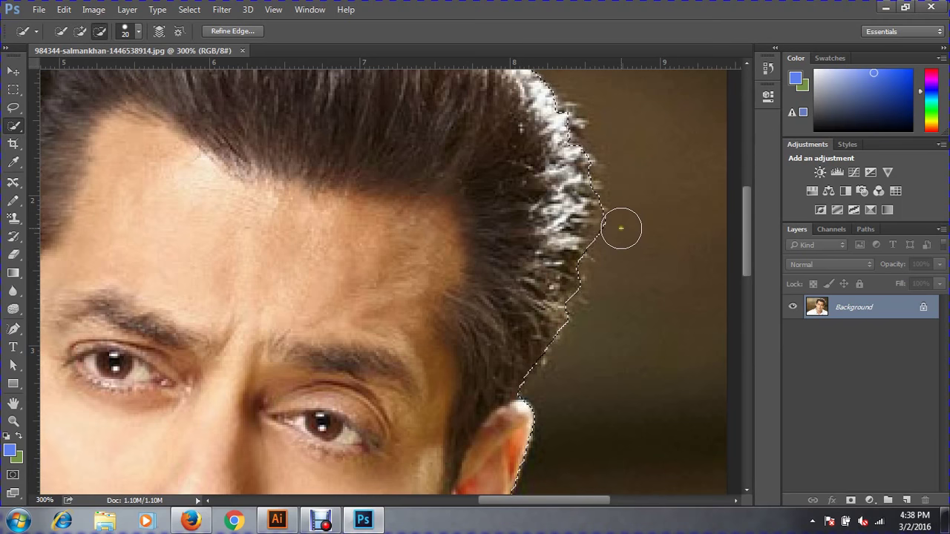
left_click(615, 244, "alt")
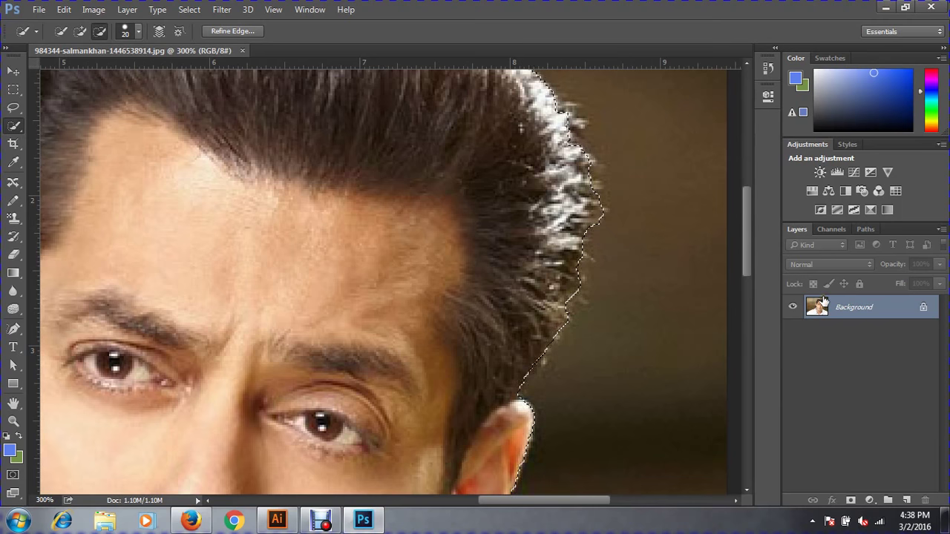
key("ctrl+minus")
key("ctrl+minus")
key("ctrl+minus")
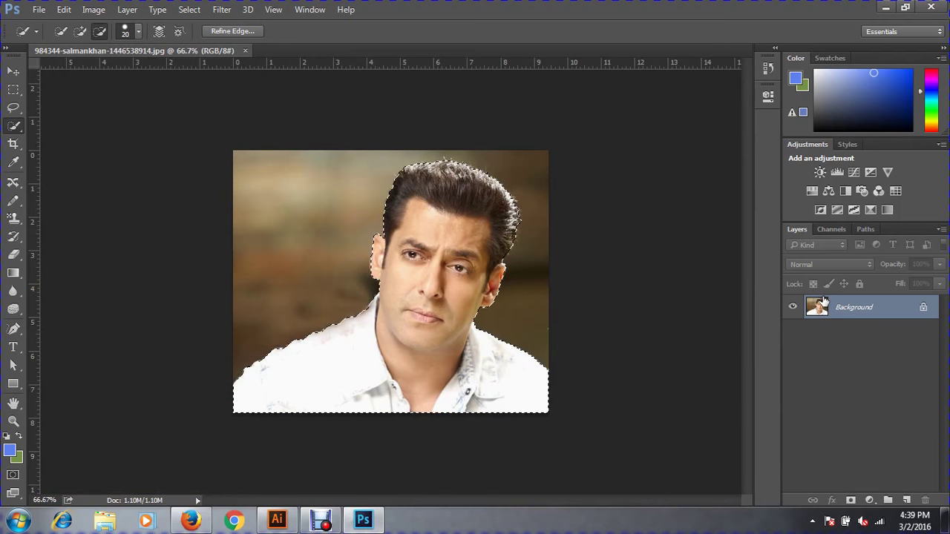
Open sea-09.jpg, then return to the portrait and invert the selection to the background
key("ctrl+o")
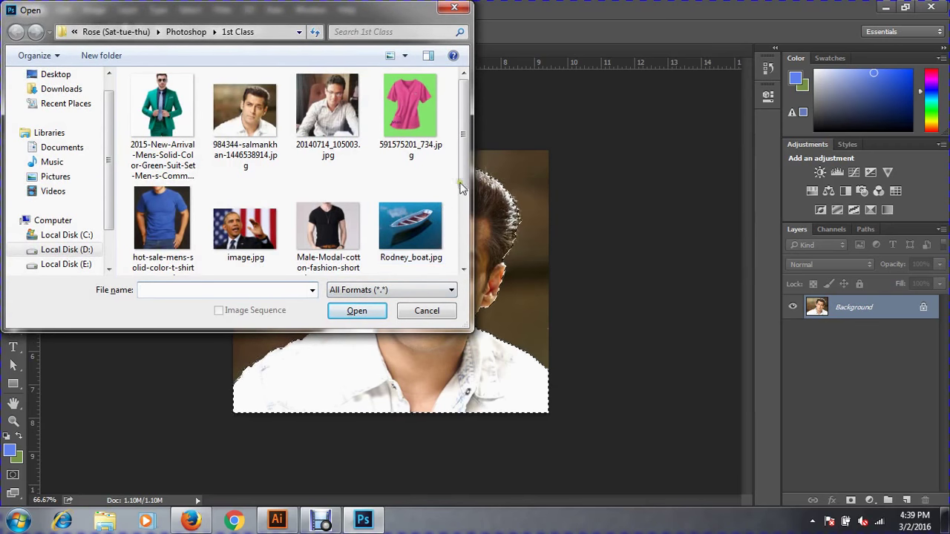
left_click_drag(463, 185, 466, 239)
double_click(168, 235)
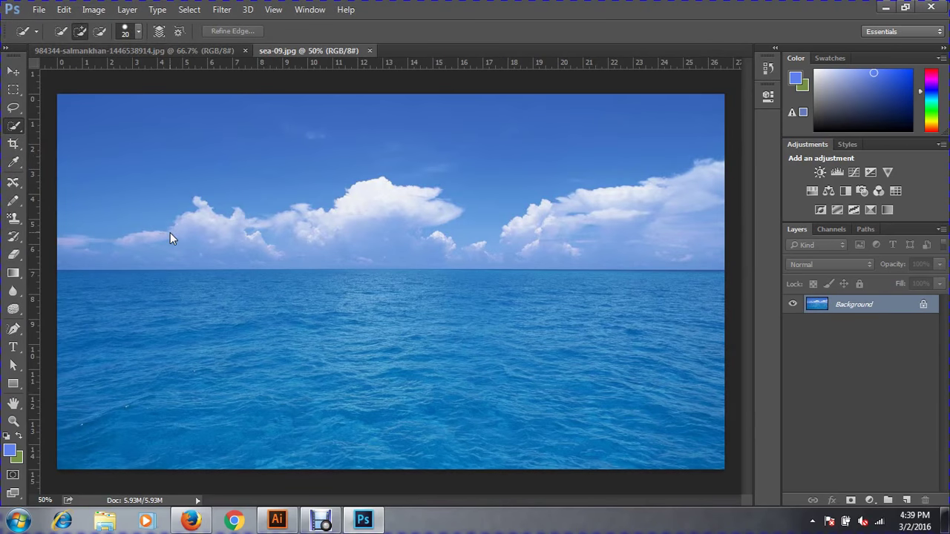
key("ctrl+Tab")
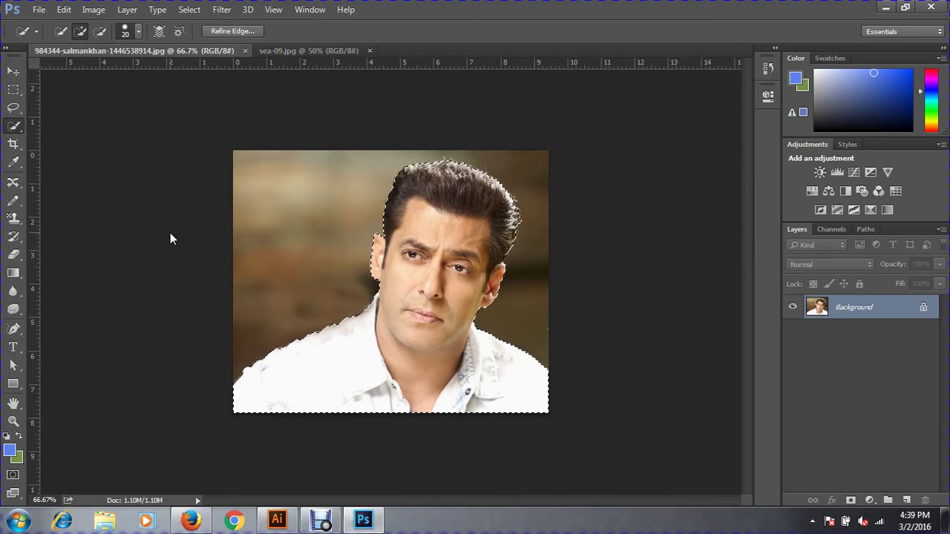
key("ctrl+shift+i")
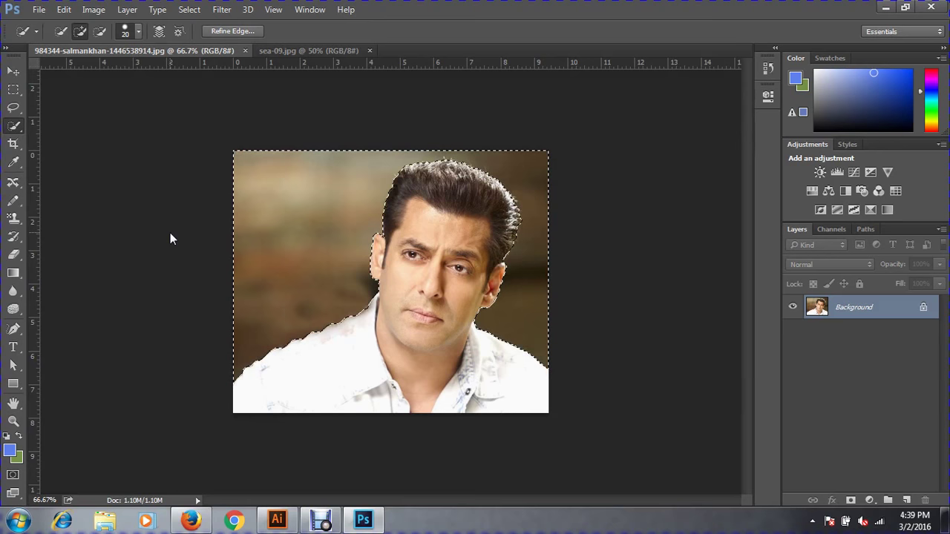
key("shift+F5")
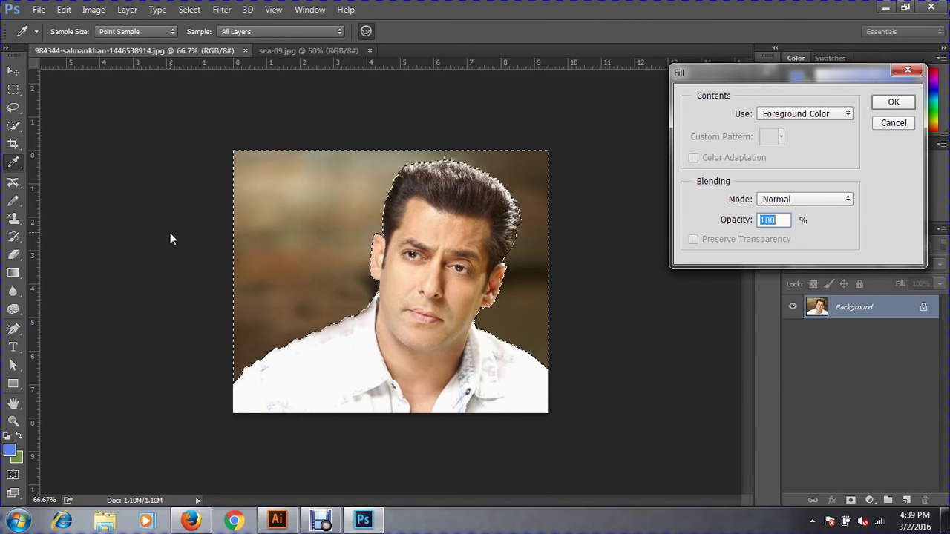
key("Escape")
key("ctrl+BackSpace")
key("ctrl+d")
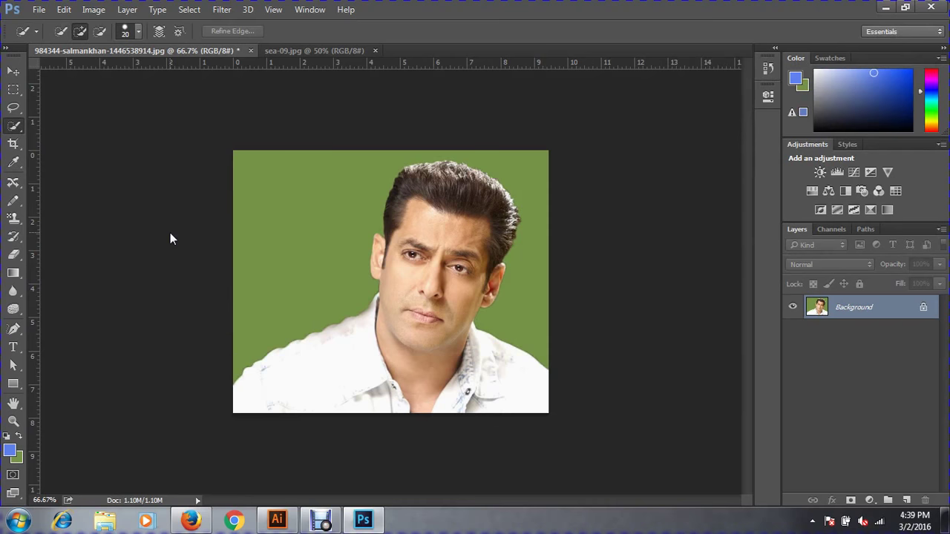
key("ctrl+z")
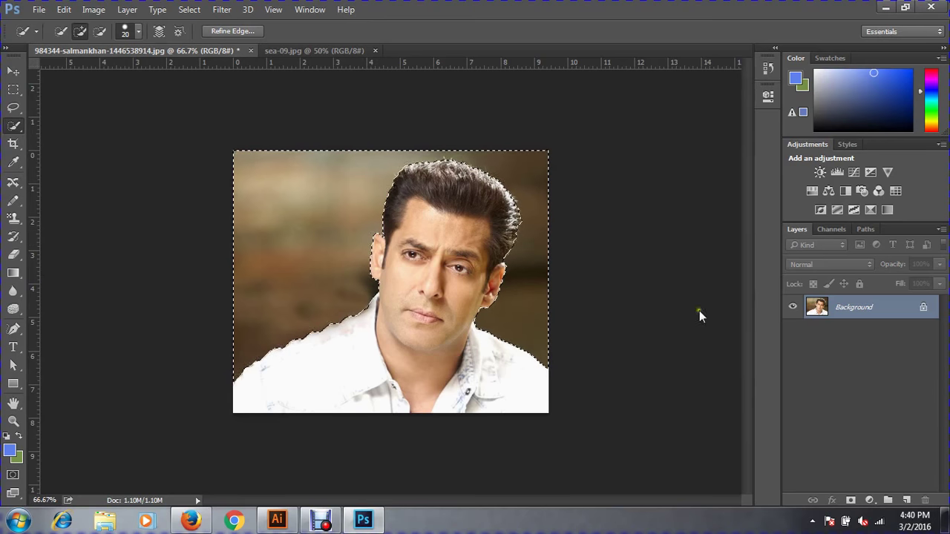
Convert the Background into Layer 0 and attempt a delete, blocked by the lock warning
double_click(885, 305)
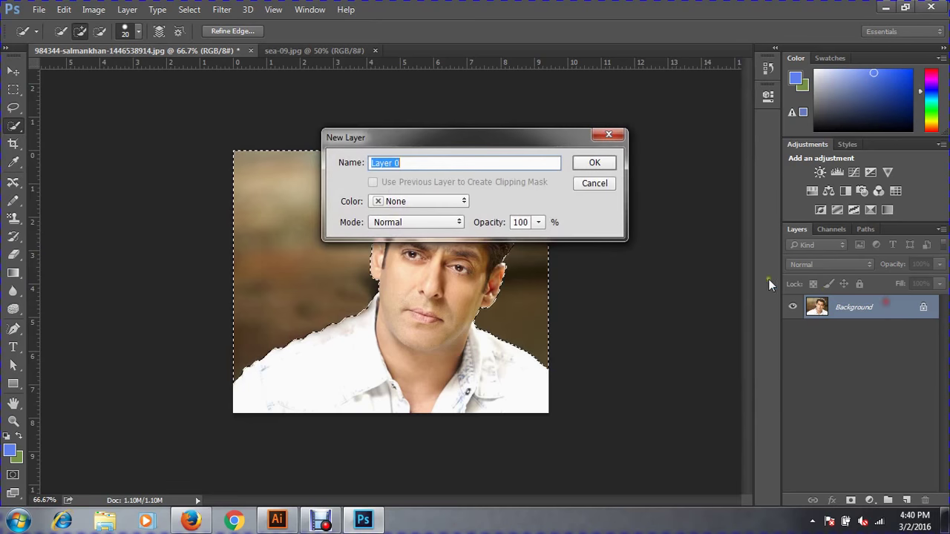
left_click(603, 164)
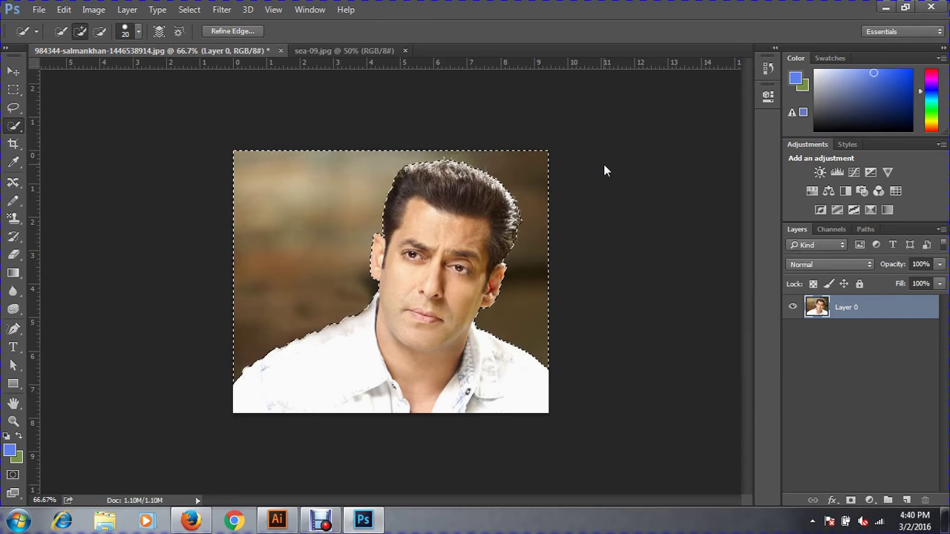
left_click(860, 287)
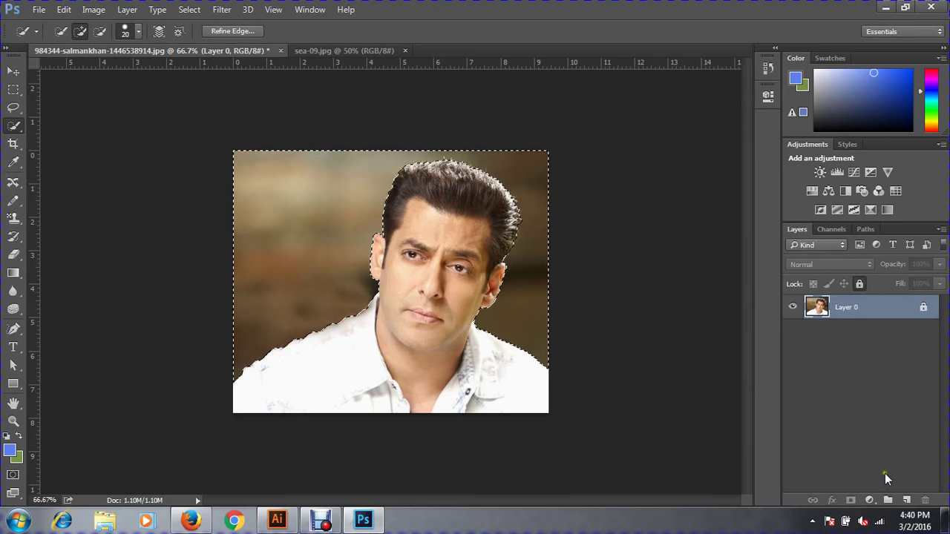
key("Delete")
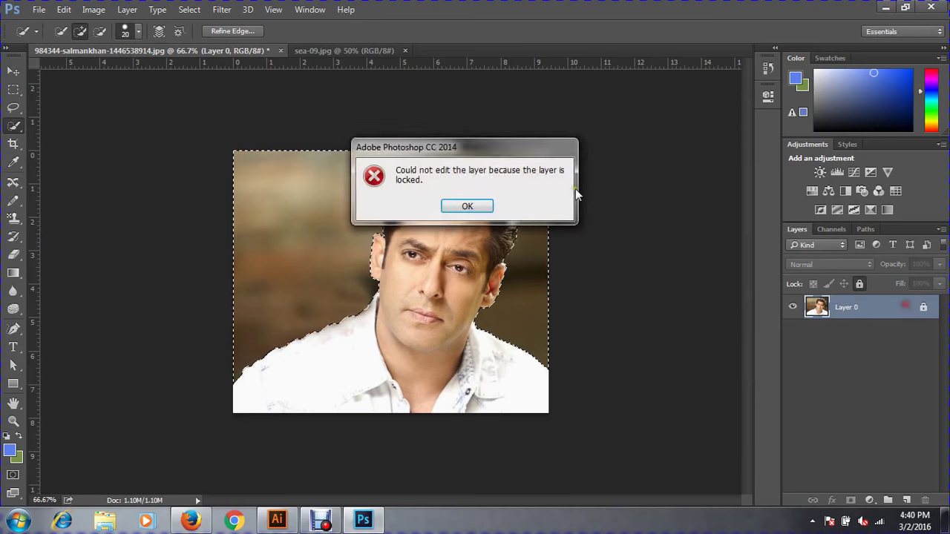
left_click(478, 205)
Unlock Layer 0, delete and undo the background, then invert the selection to the man
left_click(923, 308)
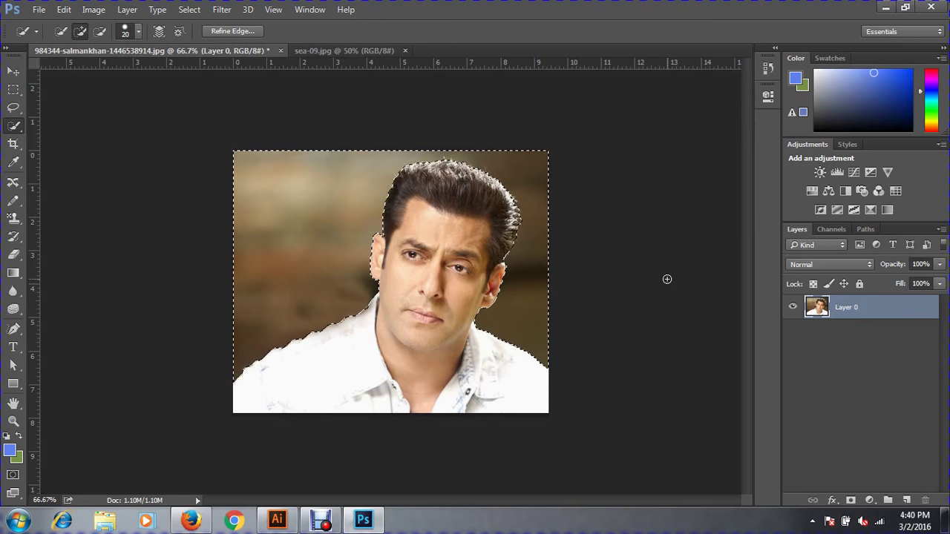
key("Delete")
key("ctrl+d")
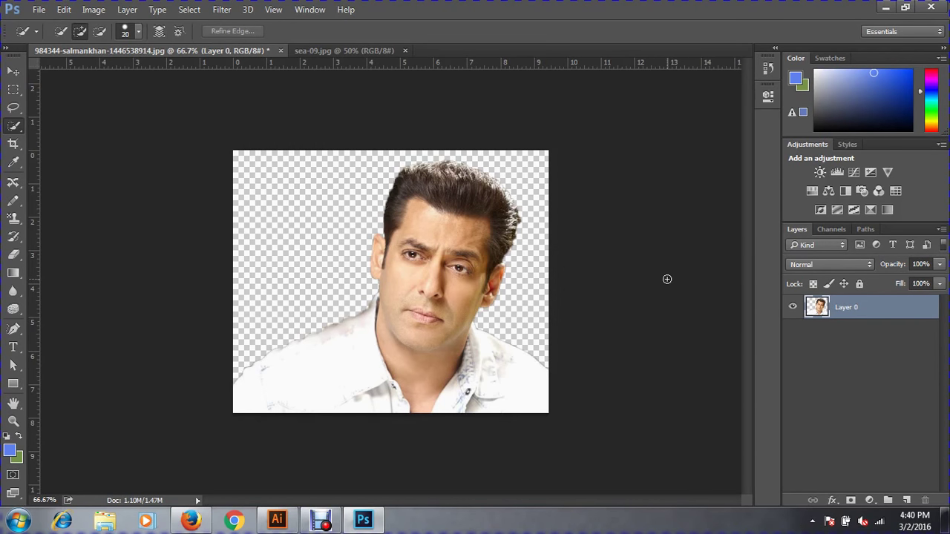
key("ctrl+z")
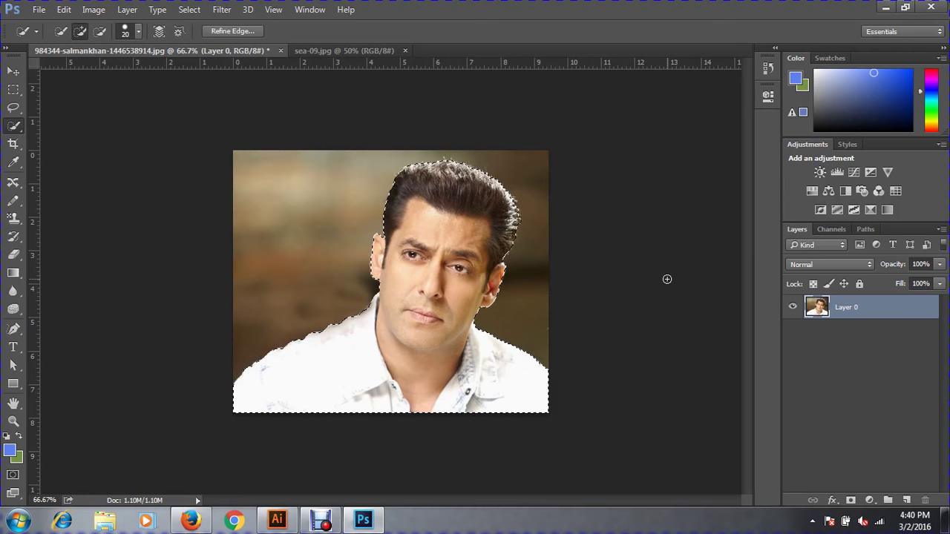
key("ctrl+shift+i")
Drag the selected man onto sea-09.jpg and position him at the bottom centre
left_click(13, 70)
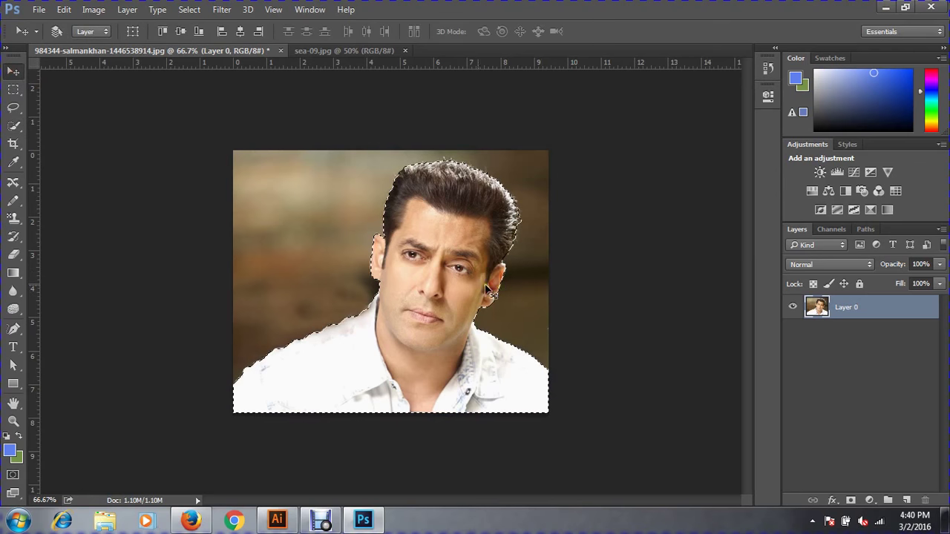
mouse_move(459, 283)
left_mouse_down()
mouse_move(251, 68)
mouse_move(343, 55)
mouse_move(406, 330)
mouse_move(377, 408)
left_mouse_up()
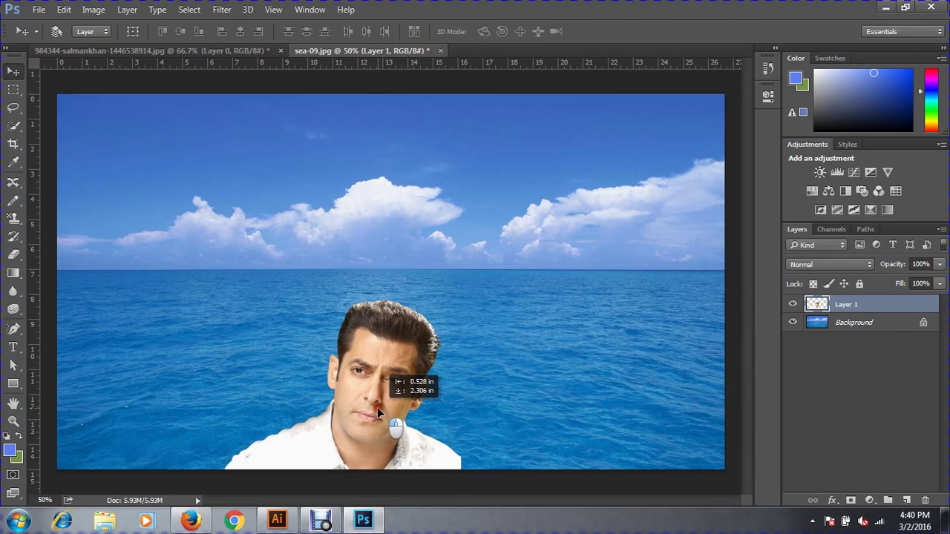
left_click_drag(396, 330, 398, 339)
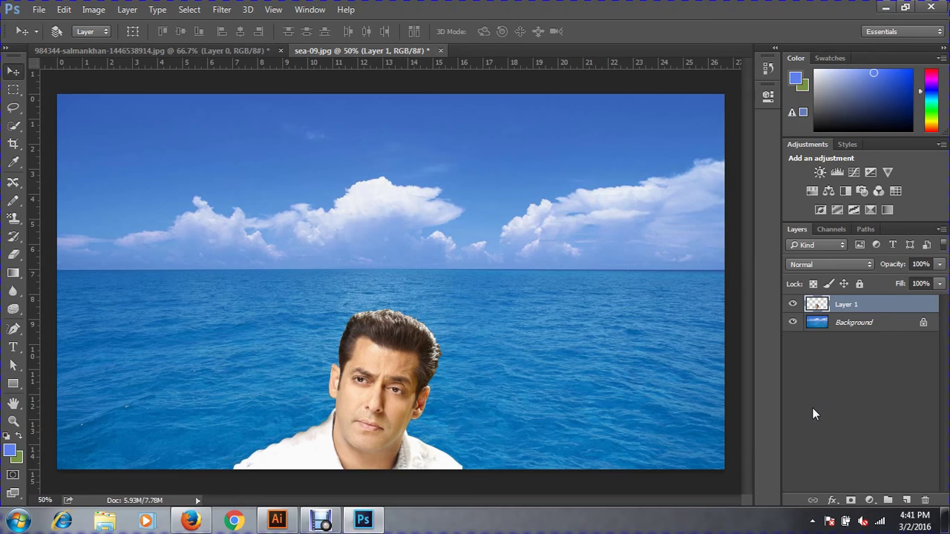
key("ctrl+minus")
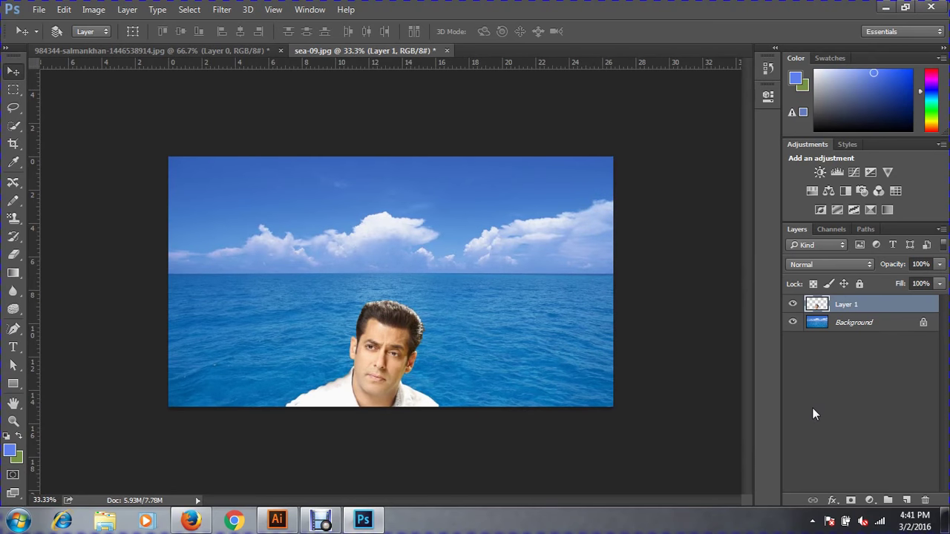
Close both the sea photo and the portrait without saving
key("ctrl+w")
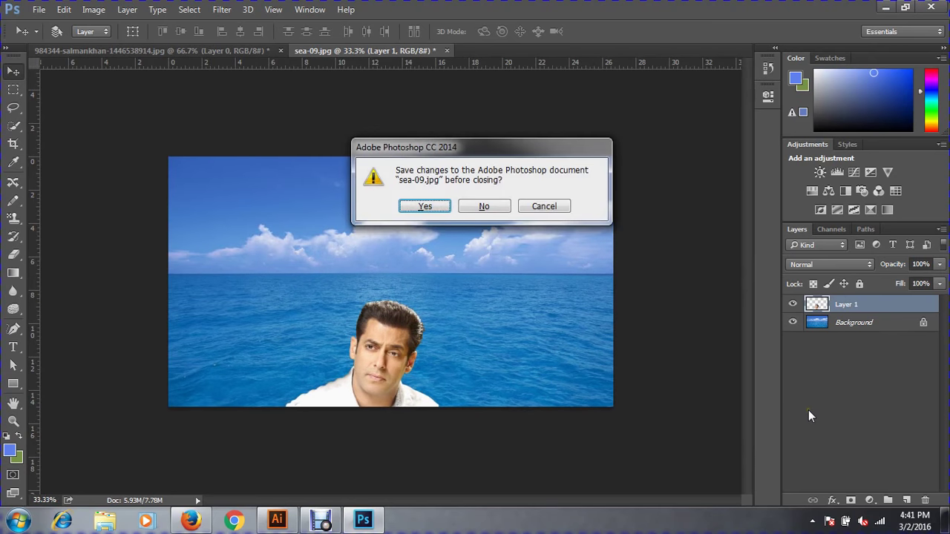
key("n")
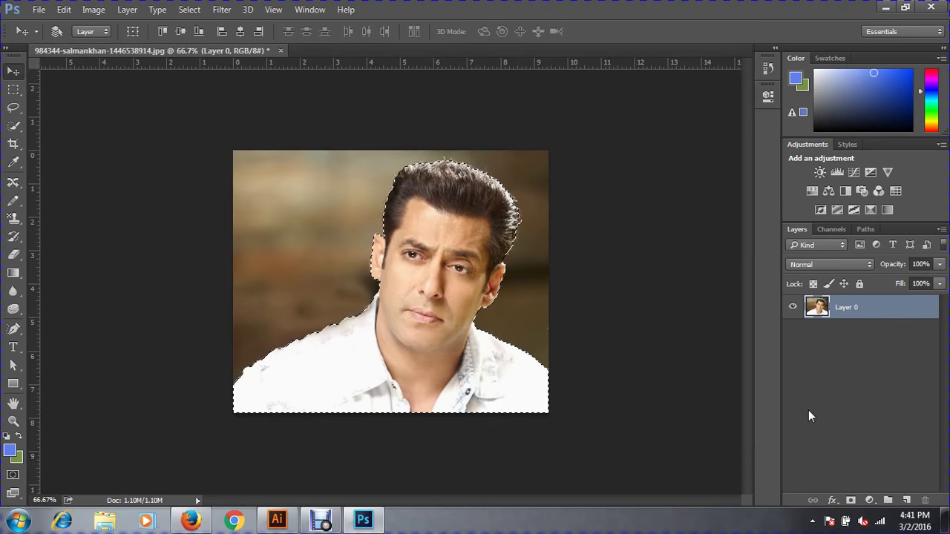
key("ctrl+w")
key("n")
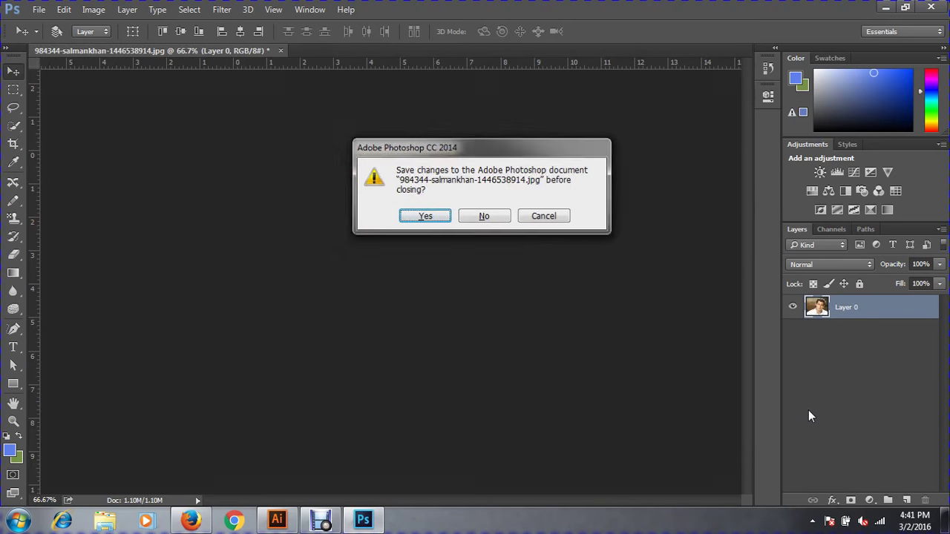